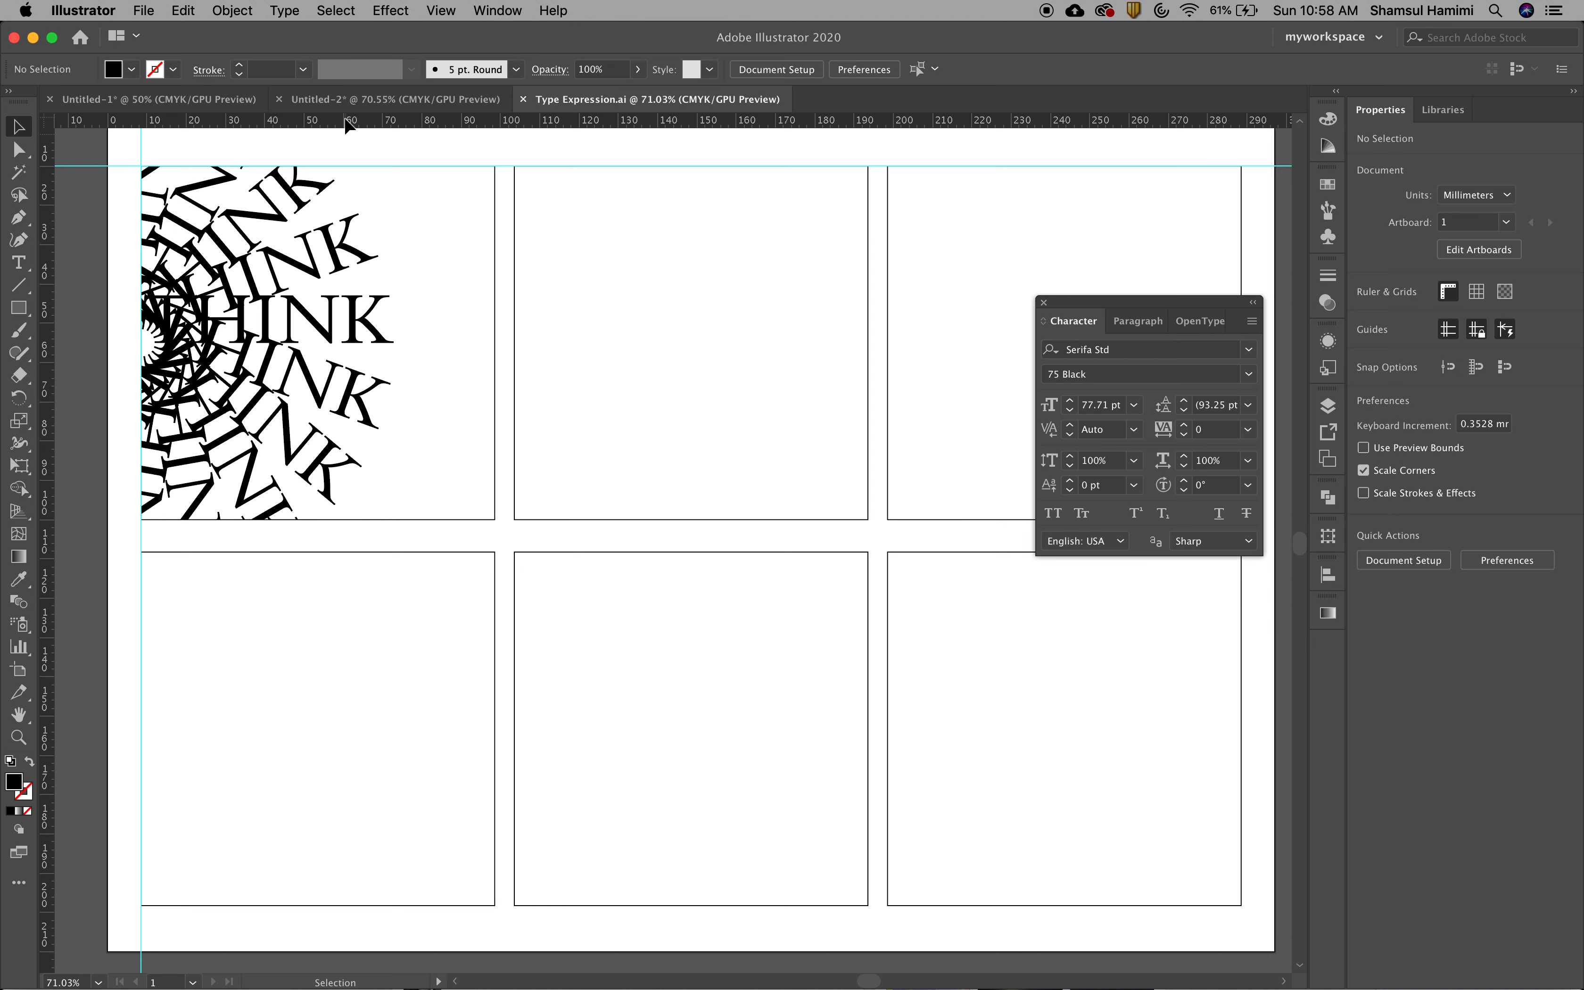
Look at the JUMP lettering example in the Untitled-2 document and return to Type Expression.ai
left_click(360, 99)
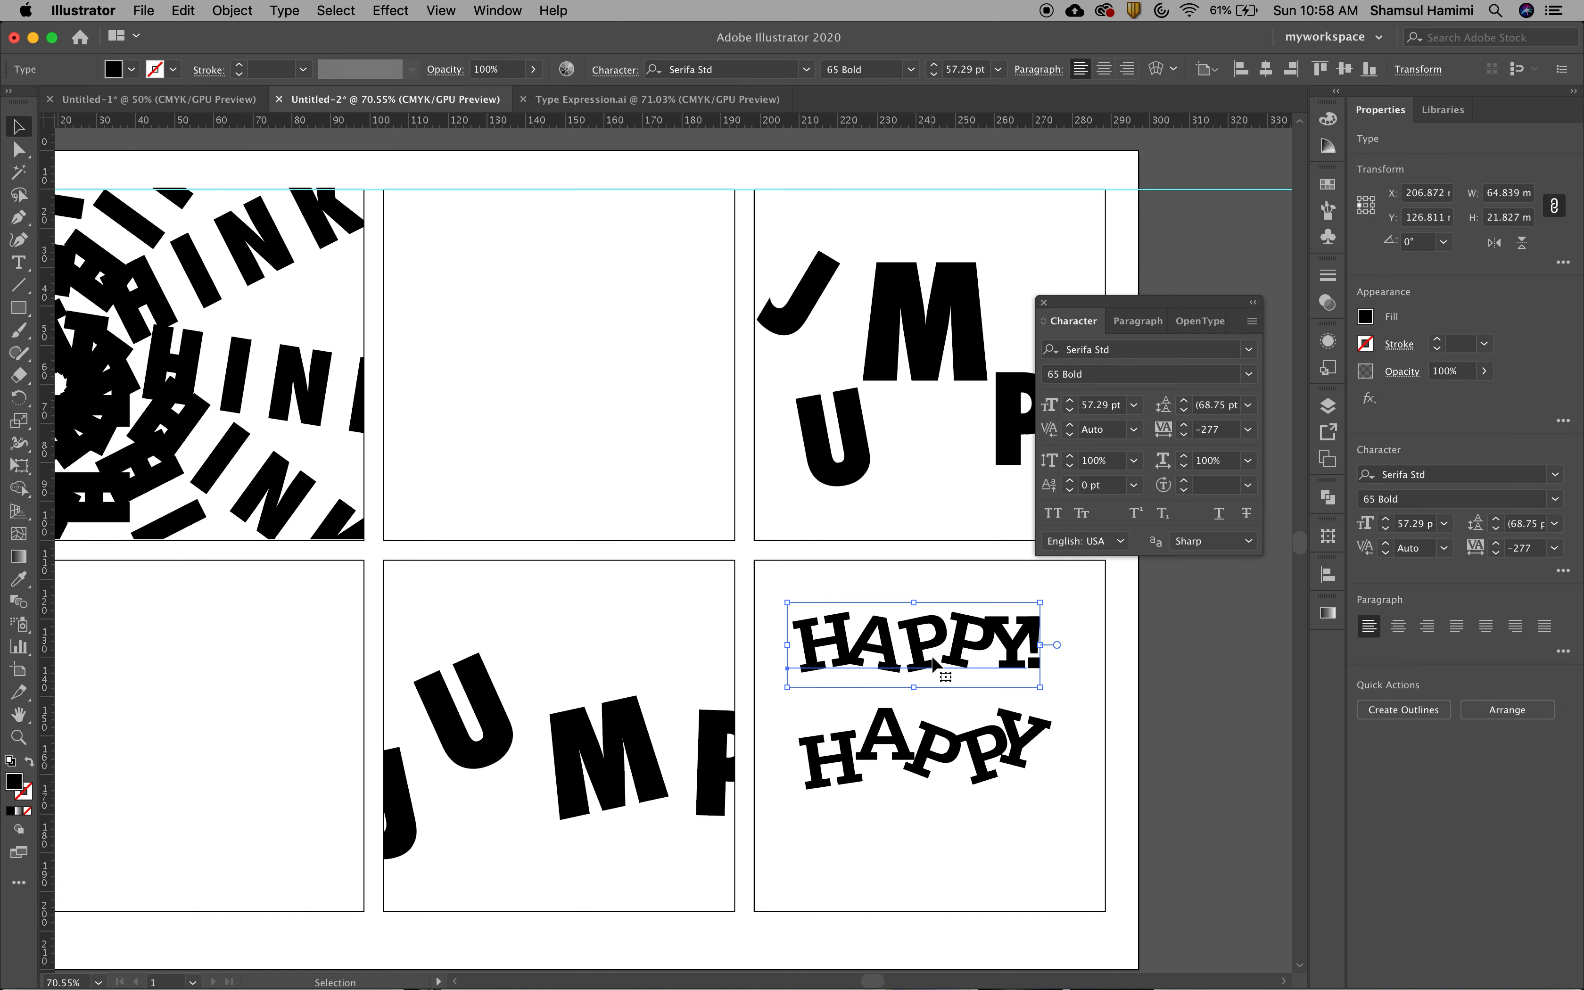
left_click(626, 101)
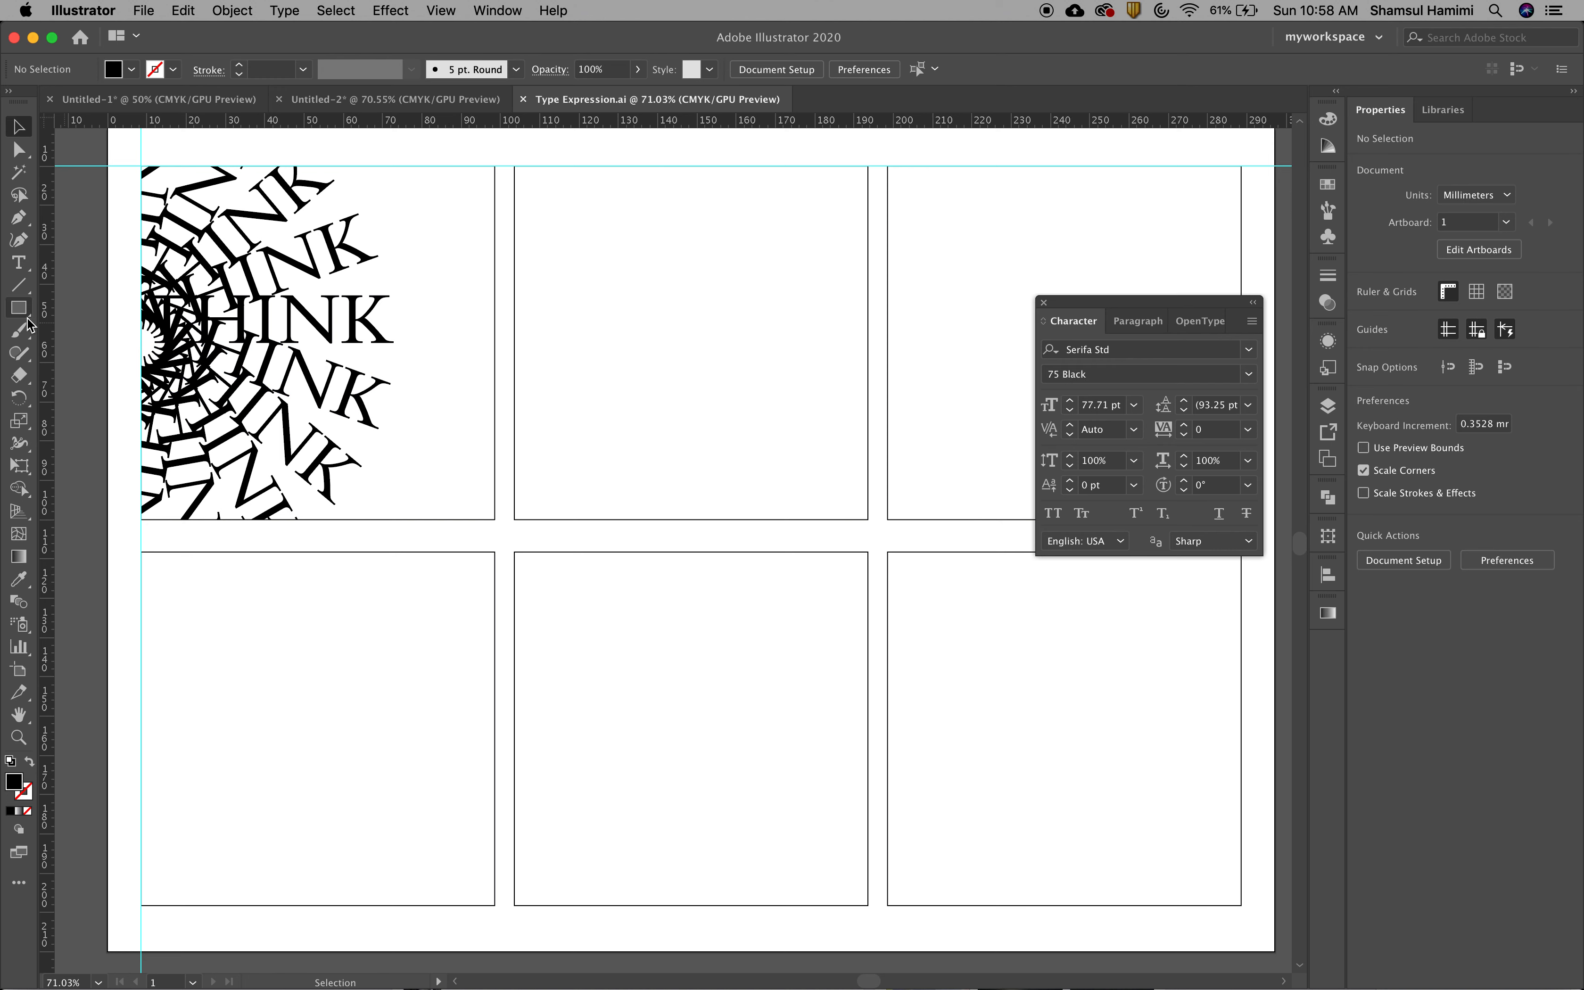
Add the text "jump" in Serifa Std 75 Black and place it inside the upper middle frame
left_click(19, 263)
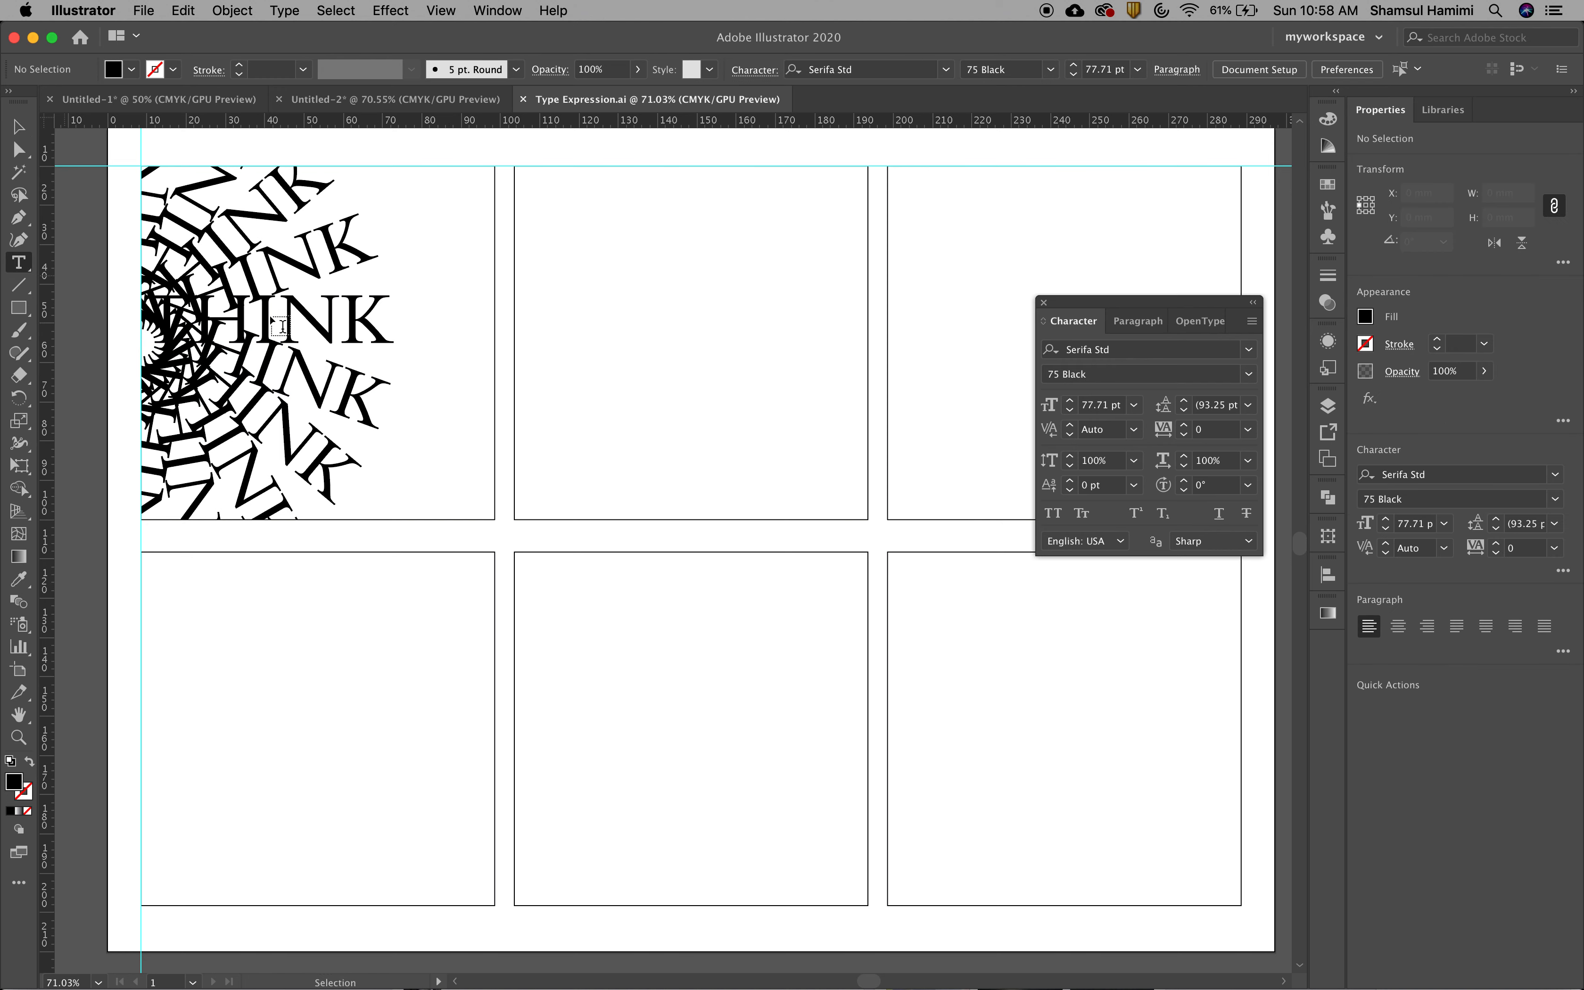
left_click(632, 340)
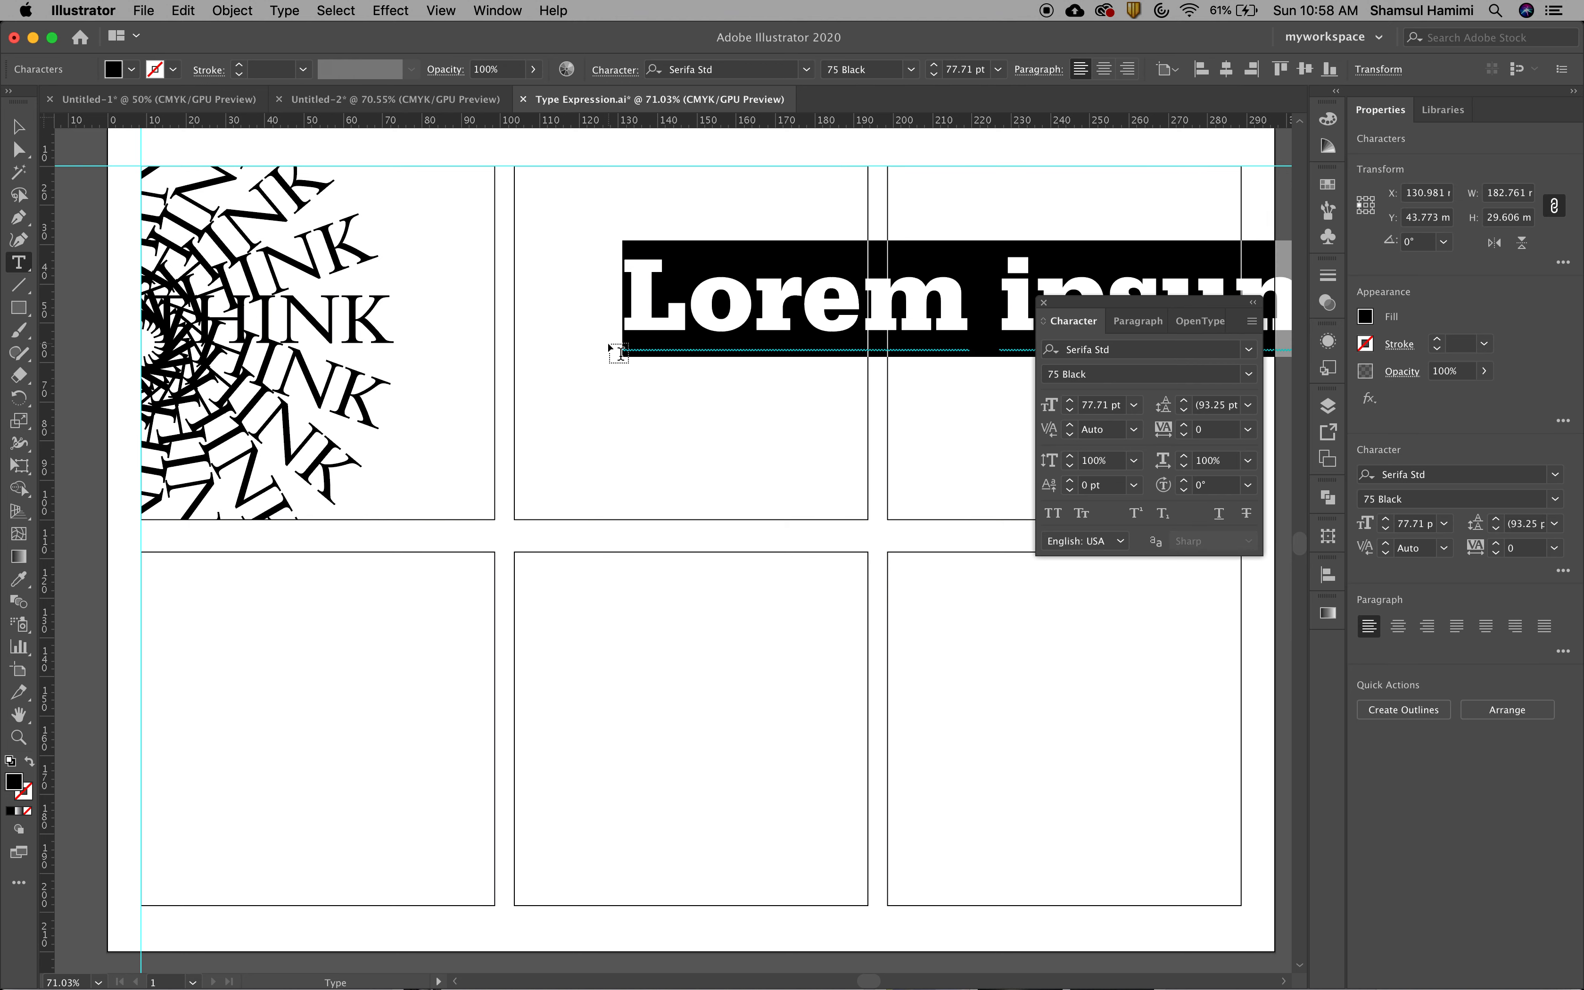
type("jump")
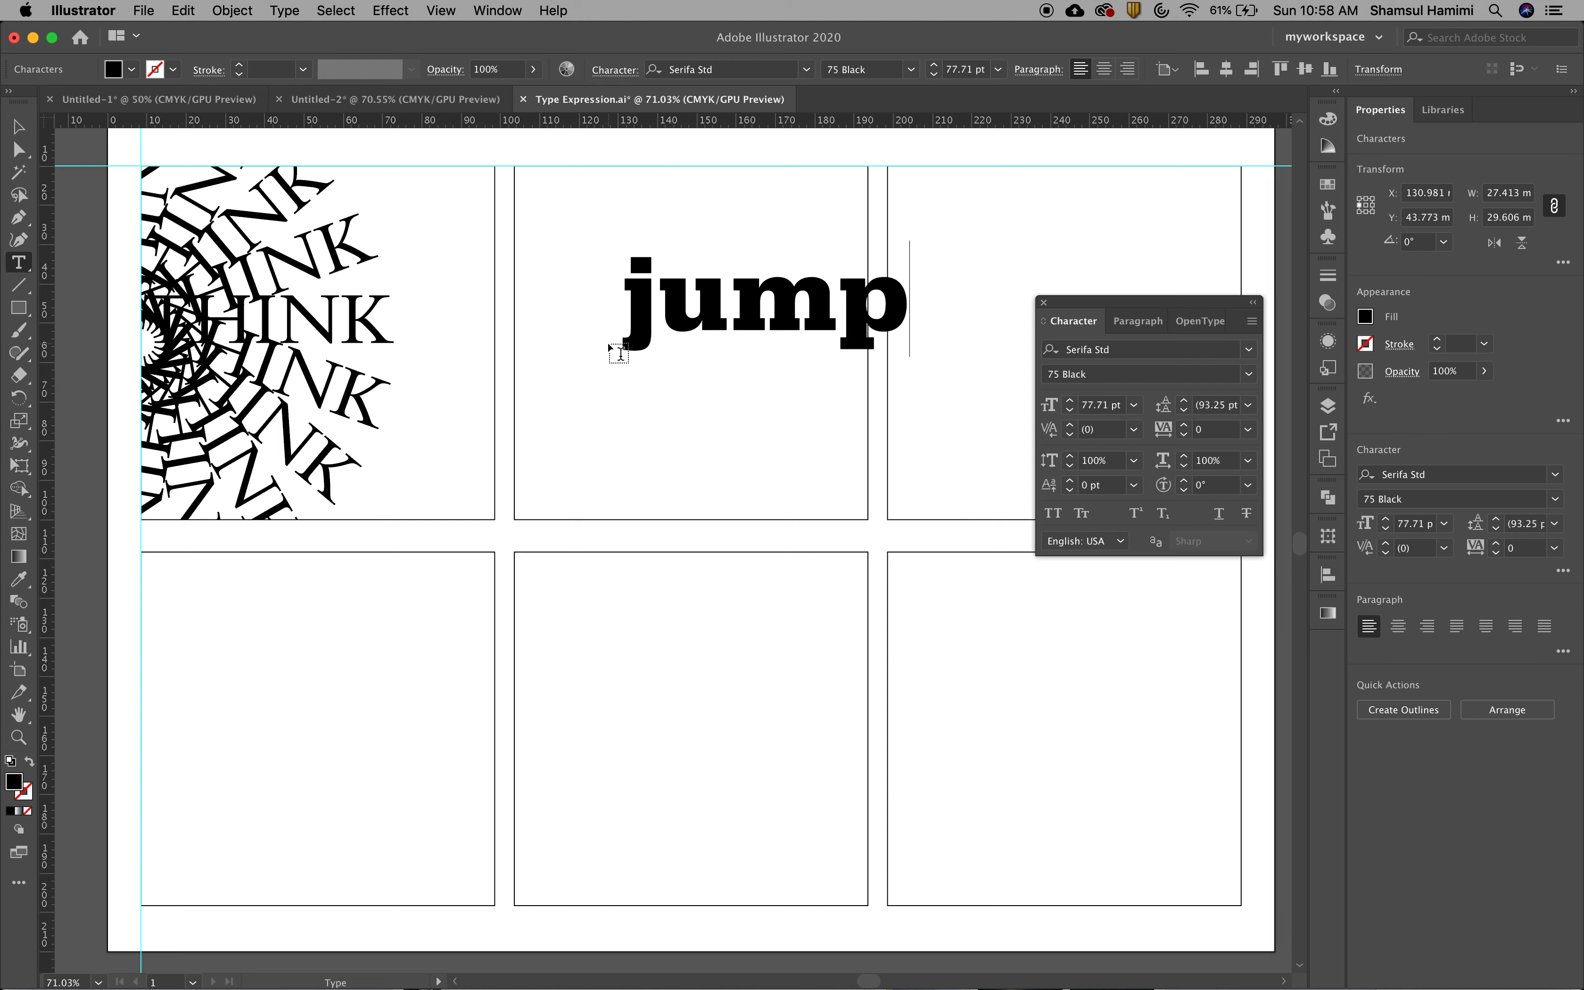
key("Escape")
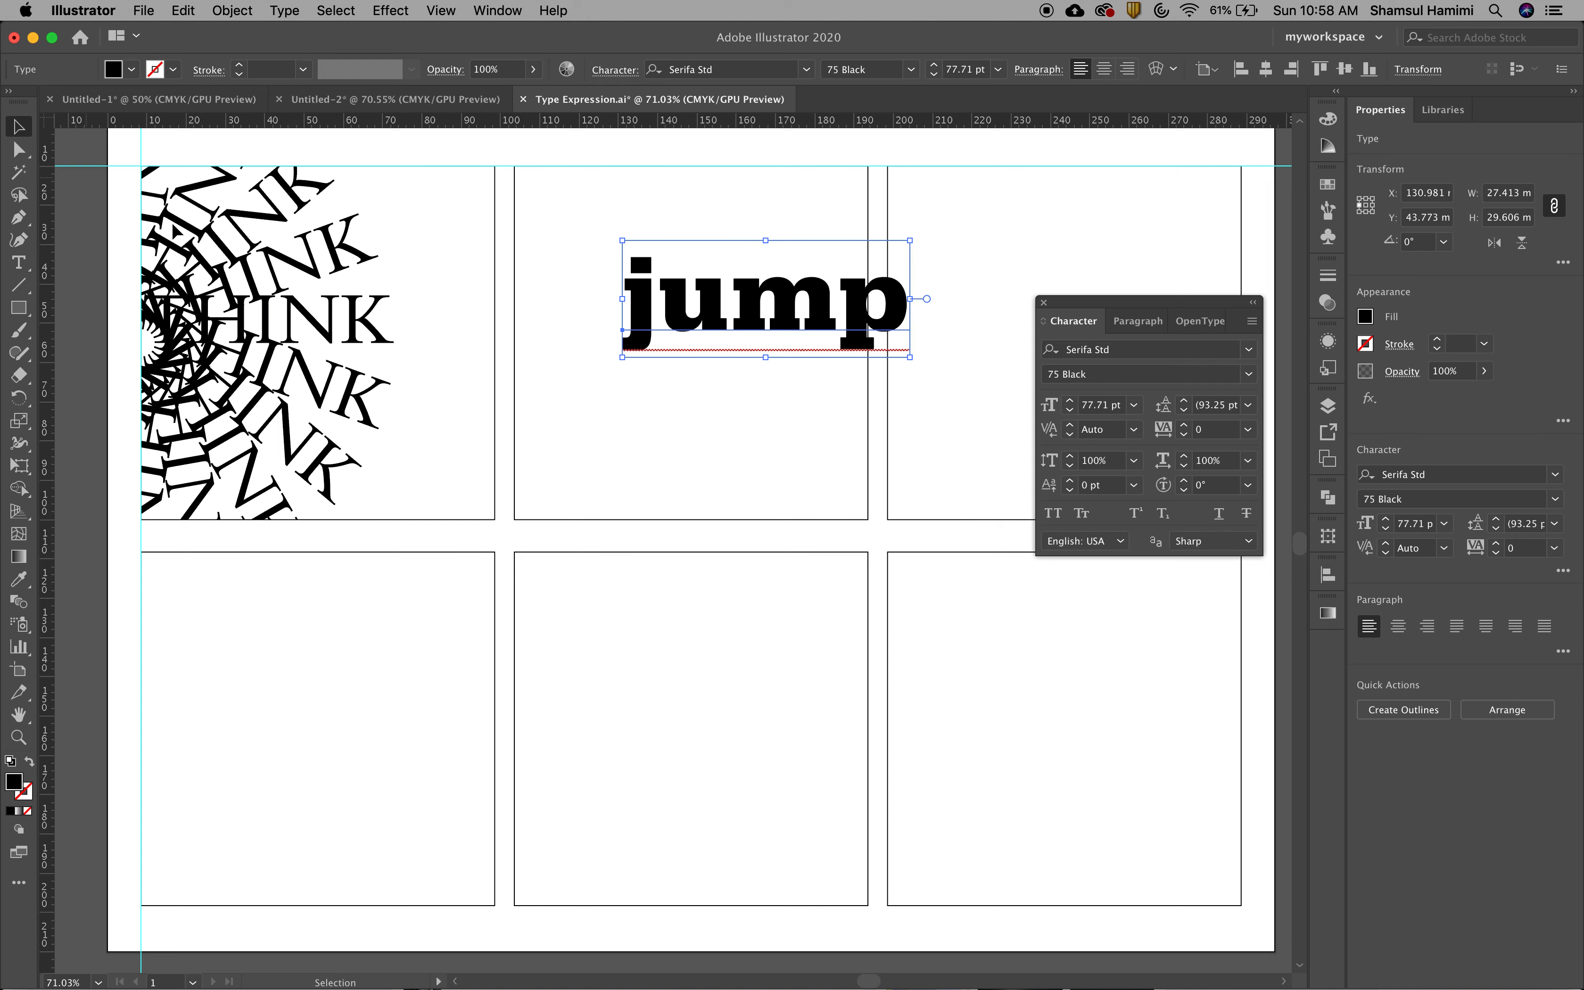
left_click_drag(764, 322, 707, 386)
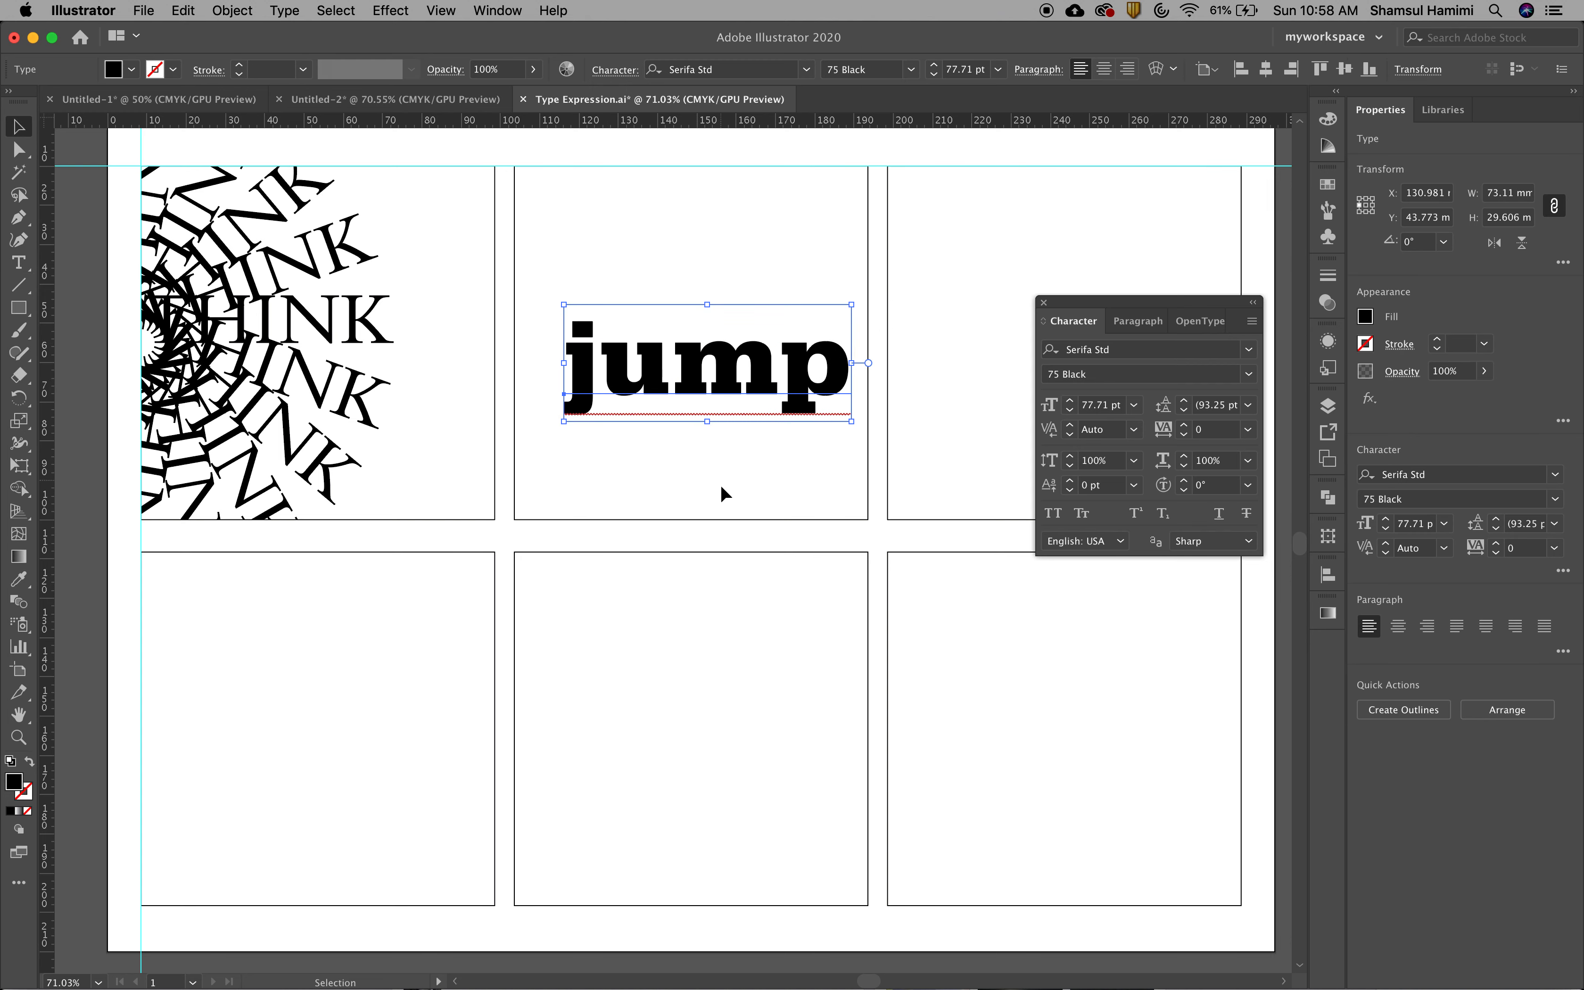
left_click(720, 482)
Try changing the word jump to UPPERCASE and shifting it slightly, and undo both changes
left_click(733, 399)
left_click(300, 12)
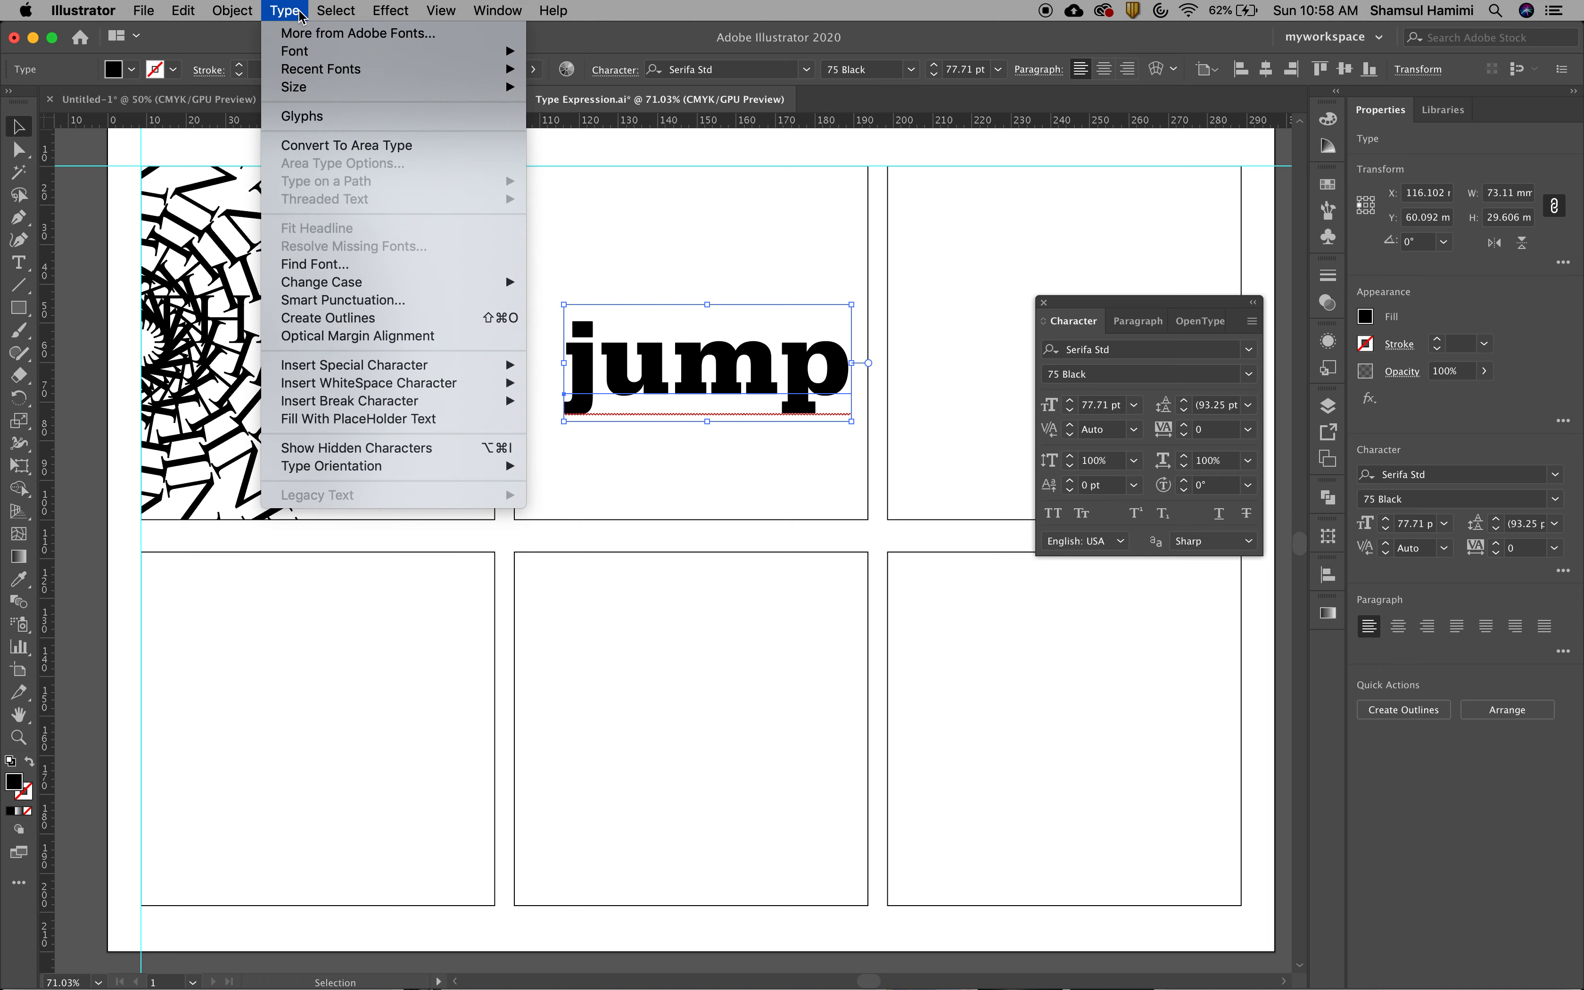
mouse_move(358, 283)
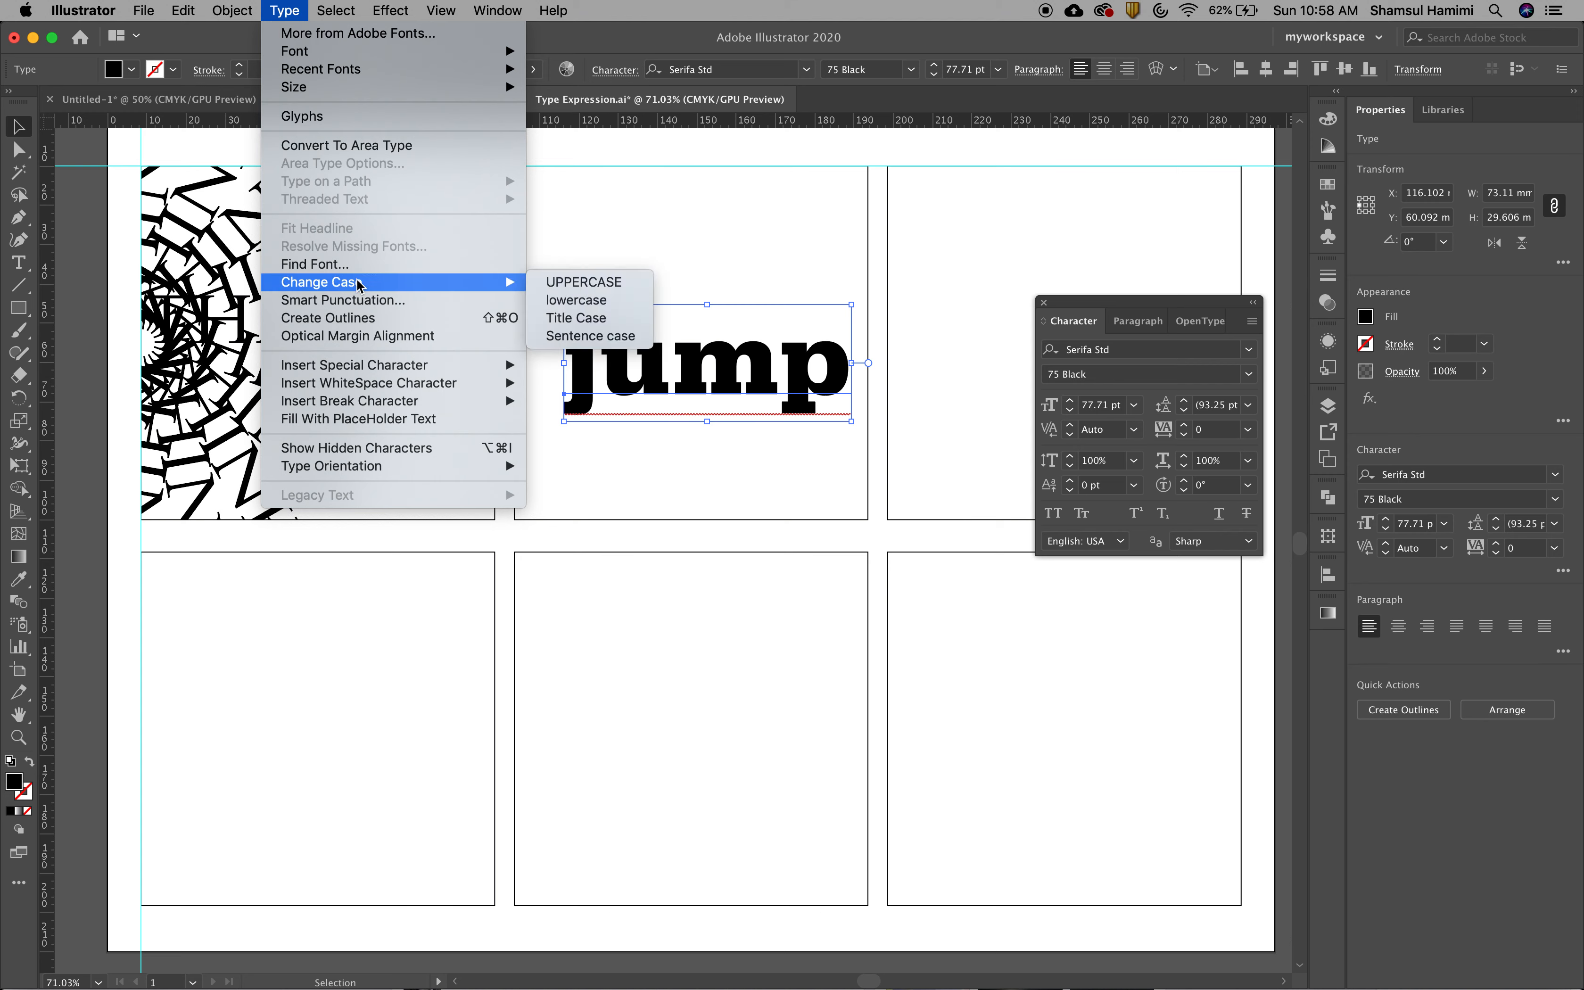
left_click(597, 283)
mouse_move(743, 383)
left_mouse_down()
mouse_move(699, 396)
mouse_move(723, 384)
left_mouse_up()
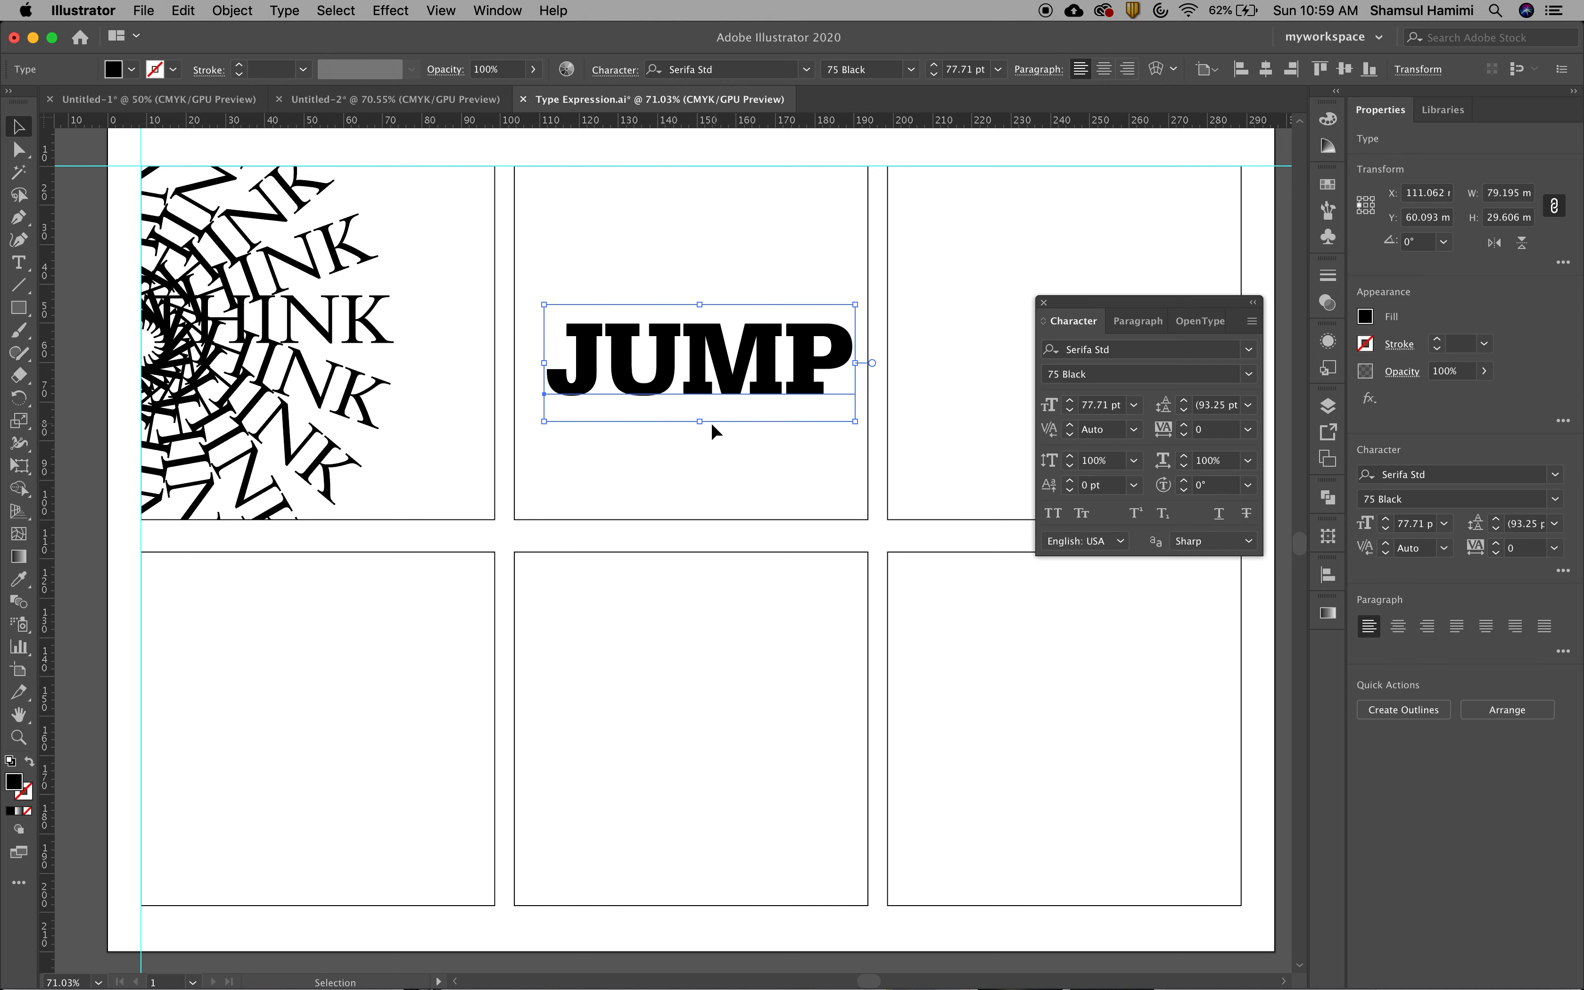
left_click(700, 470)
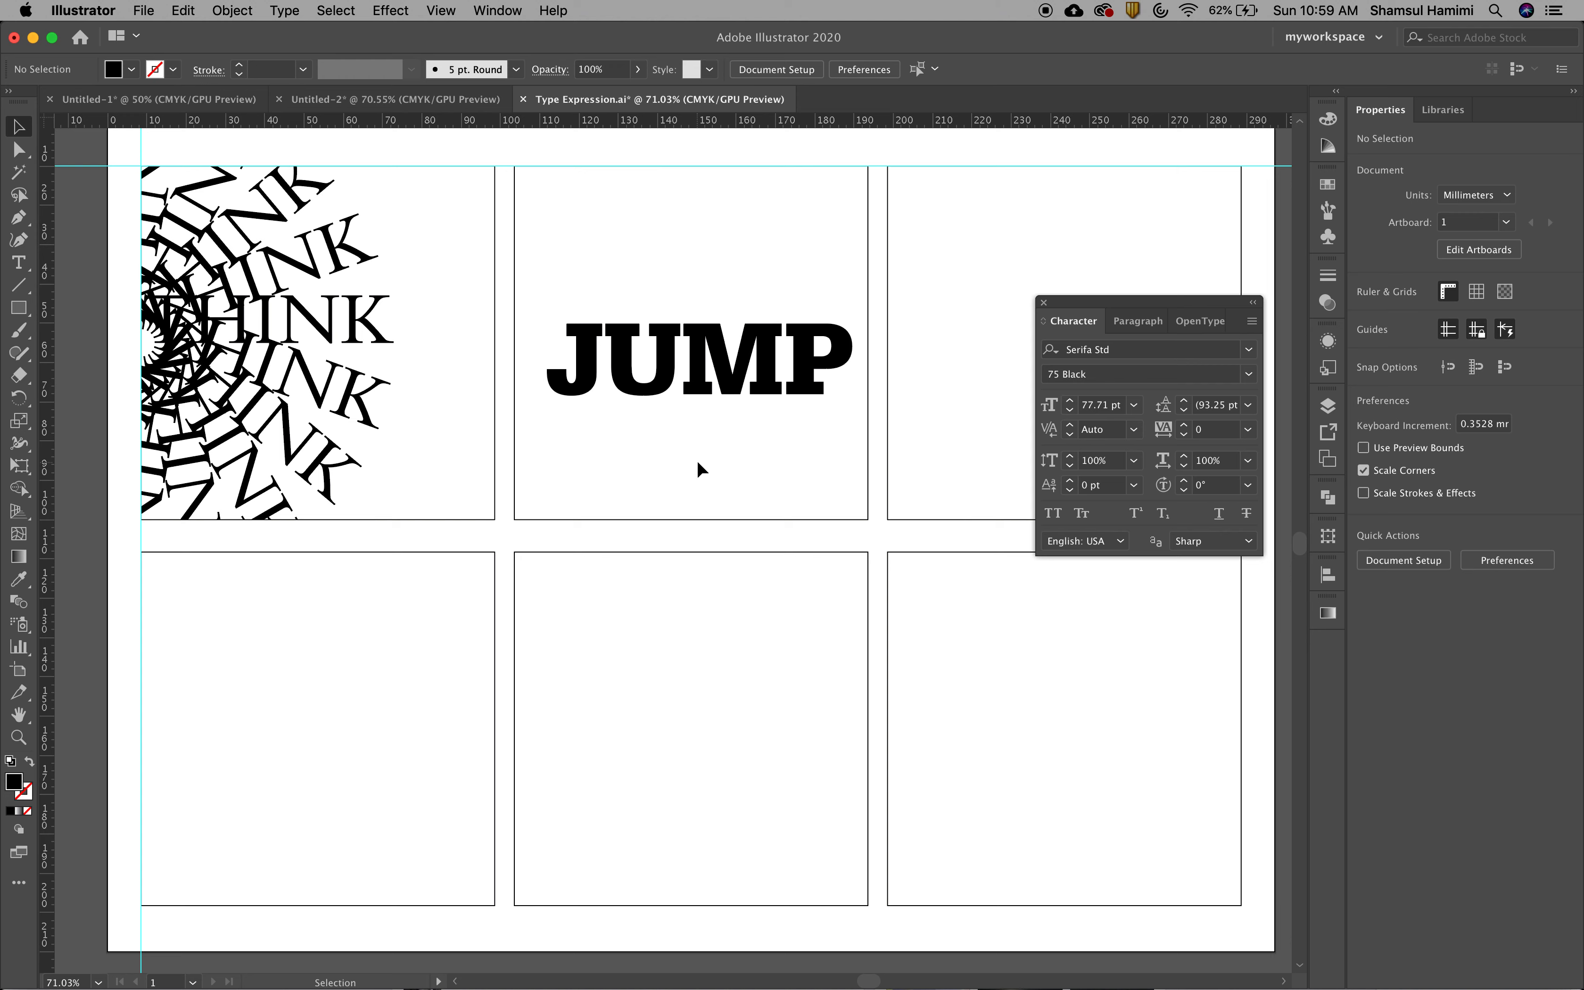
left_click(723, 380)
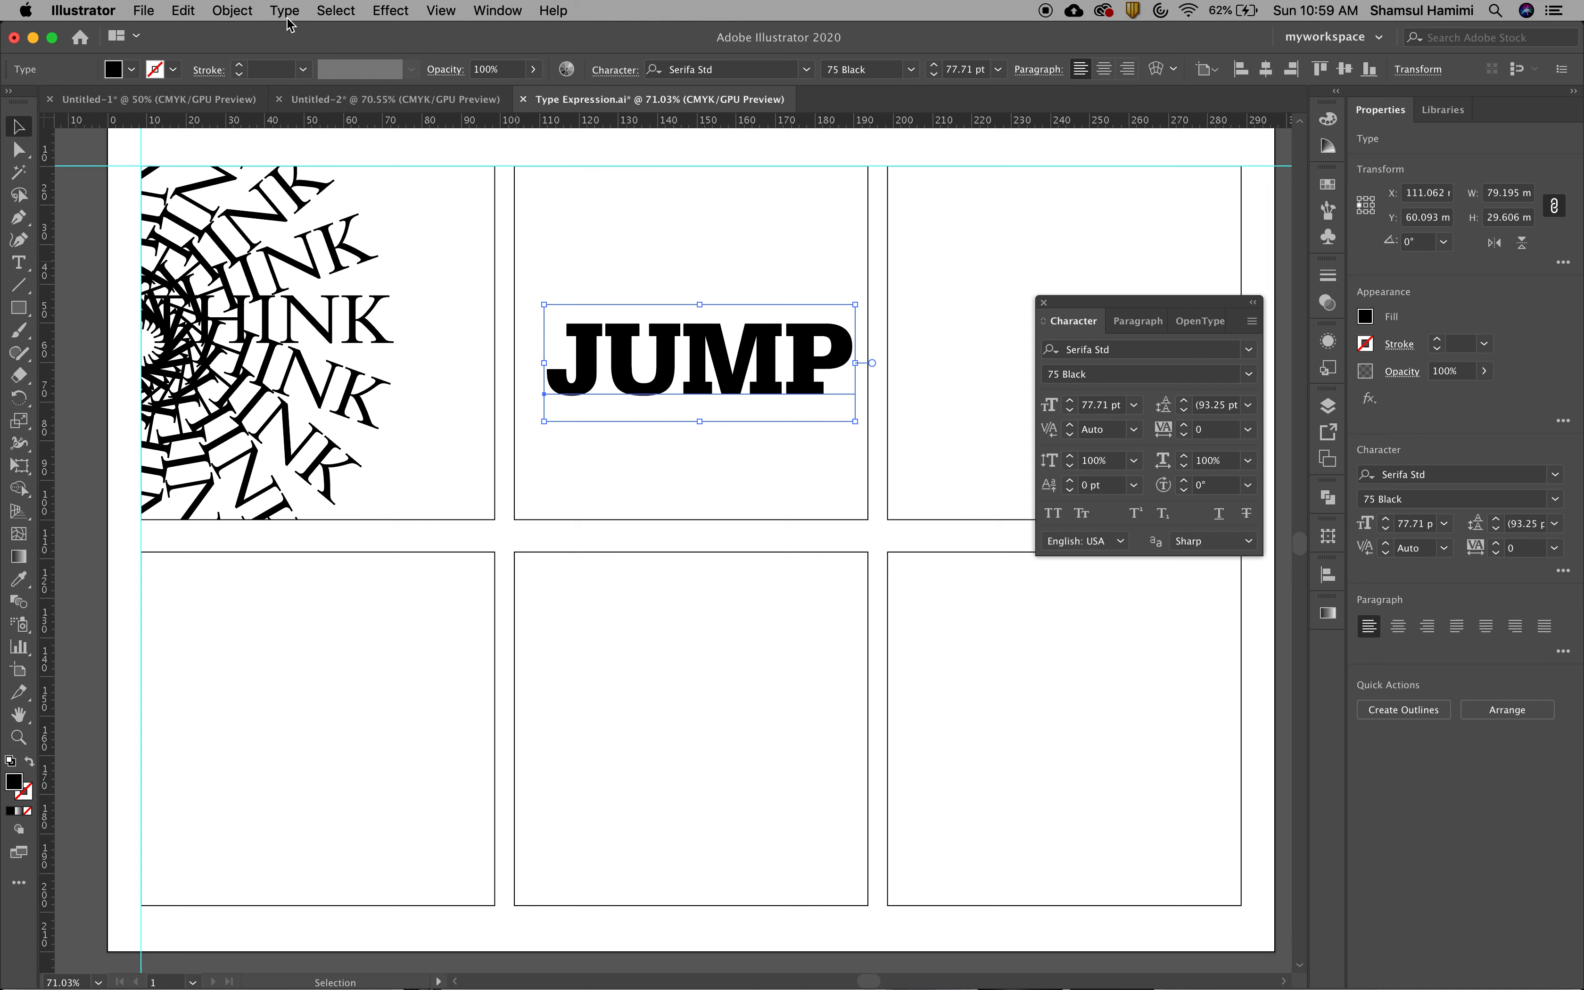
key("super+z")
key("super+z")
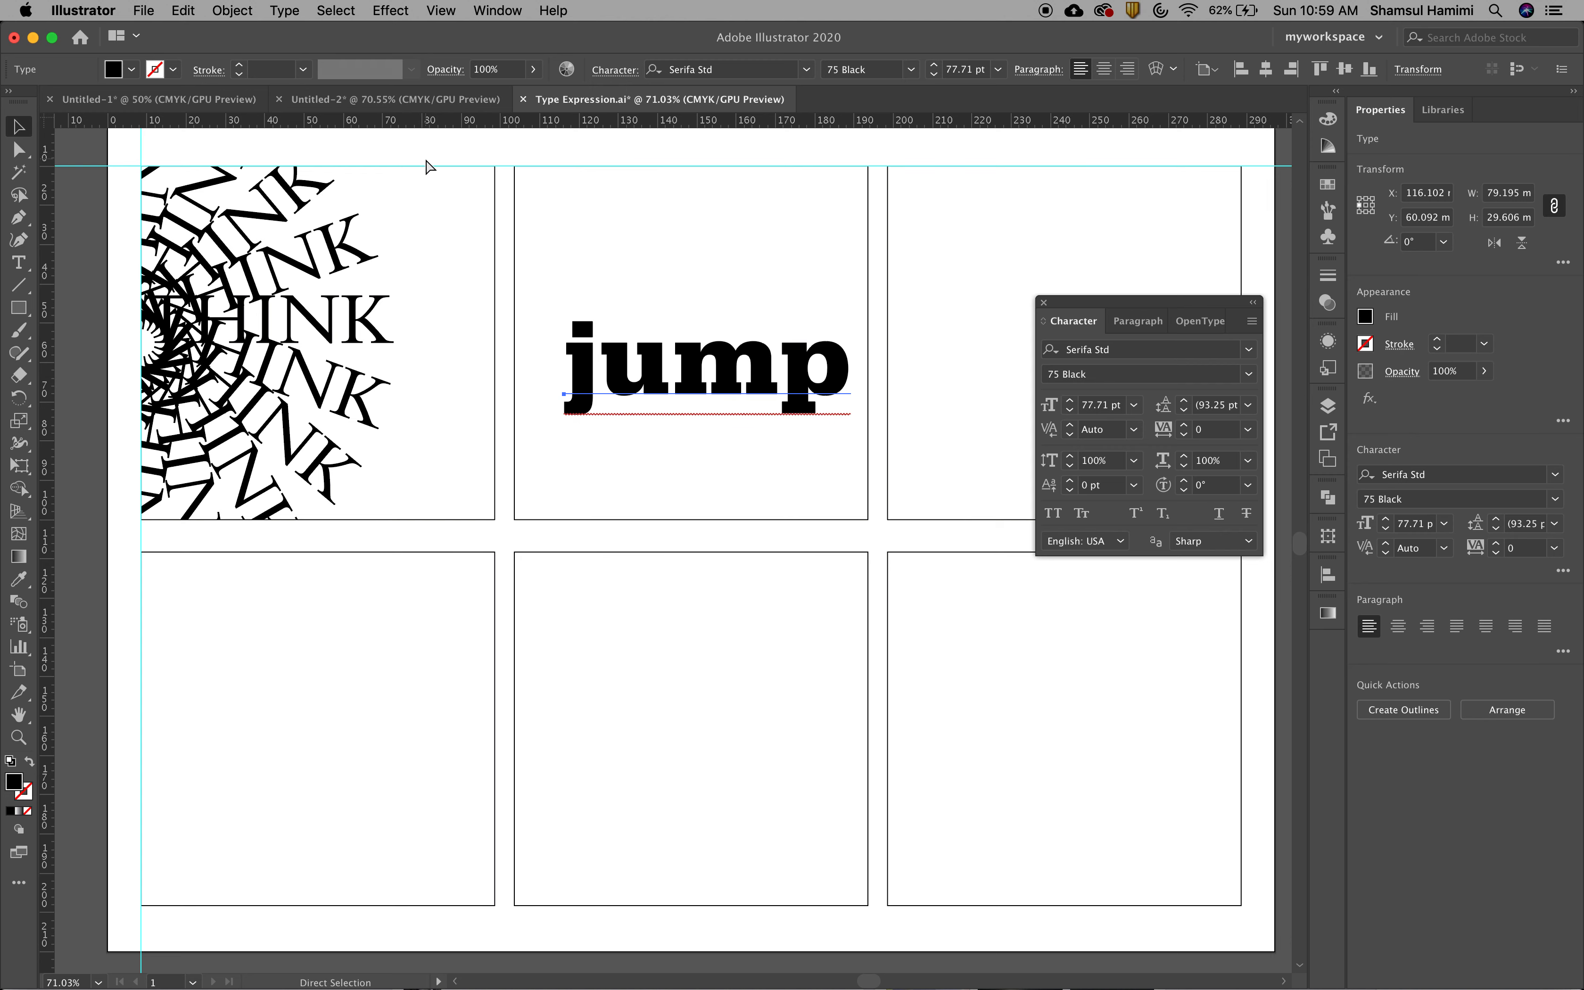
Move the word jump slightly up and left within the upper middle frame and deselect it
left_click(733, 236)
left_click_drag(756, 377, 696, 350)
left_click(724, 480)
left_click(711, 445)
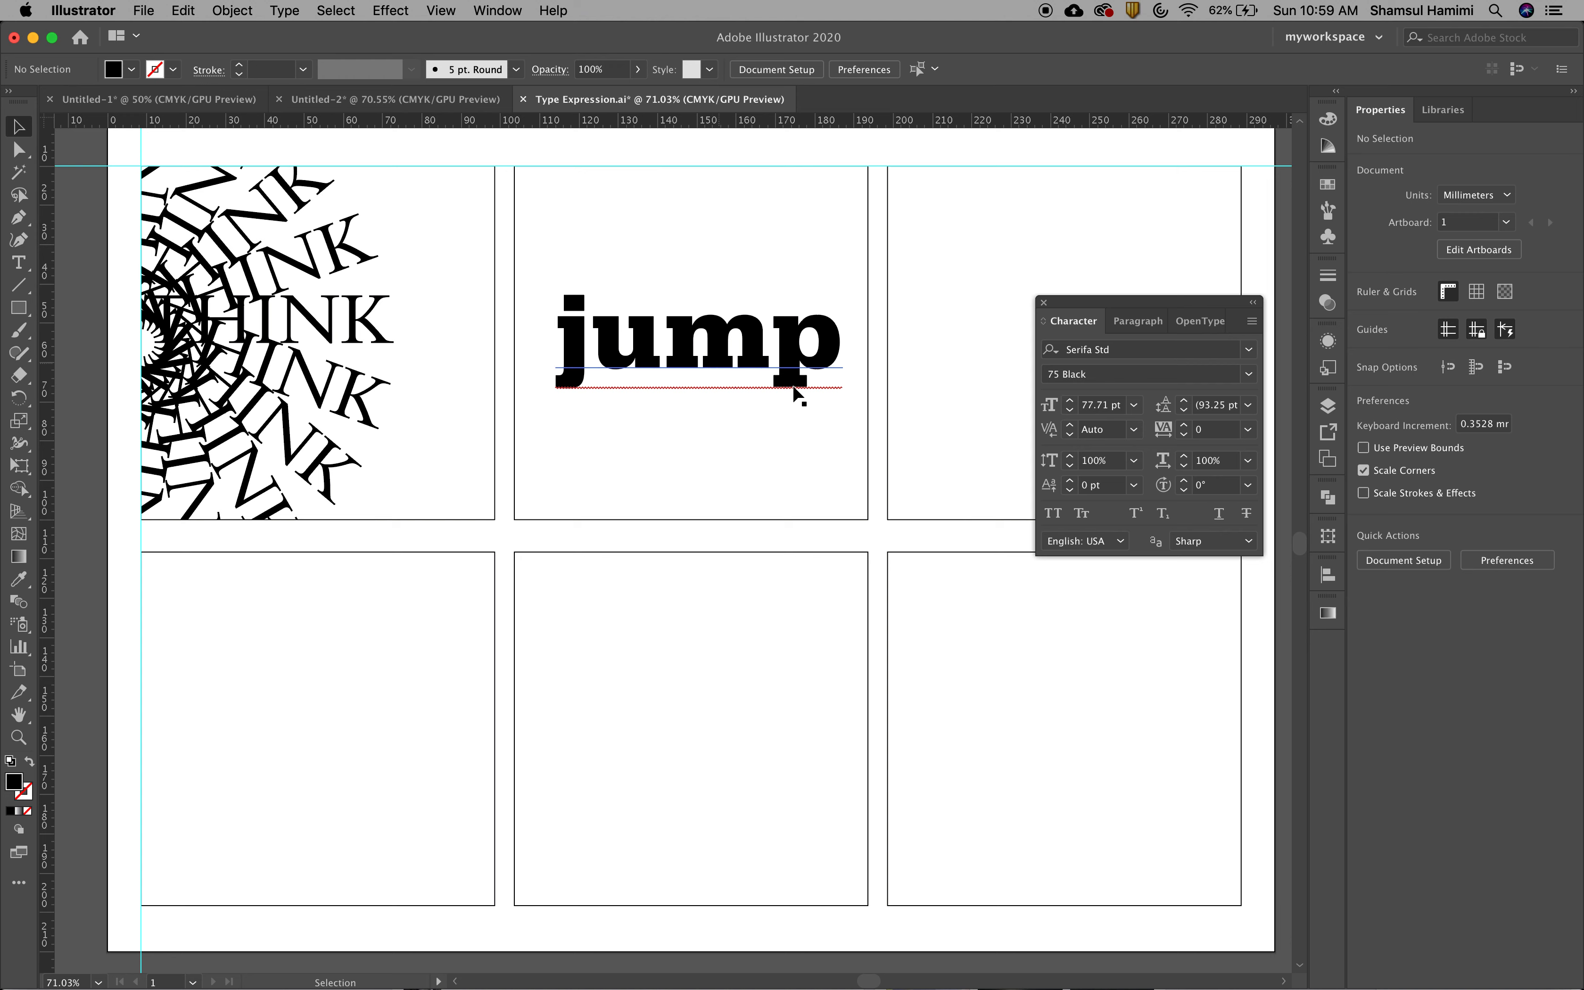
Close the Character panel, select the word jump, and reopen the Character panel beside the artwork
left_click(1045, 303)
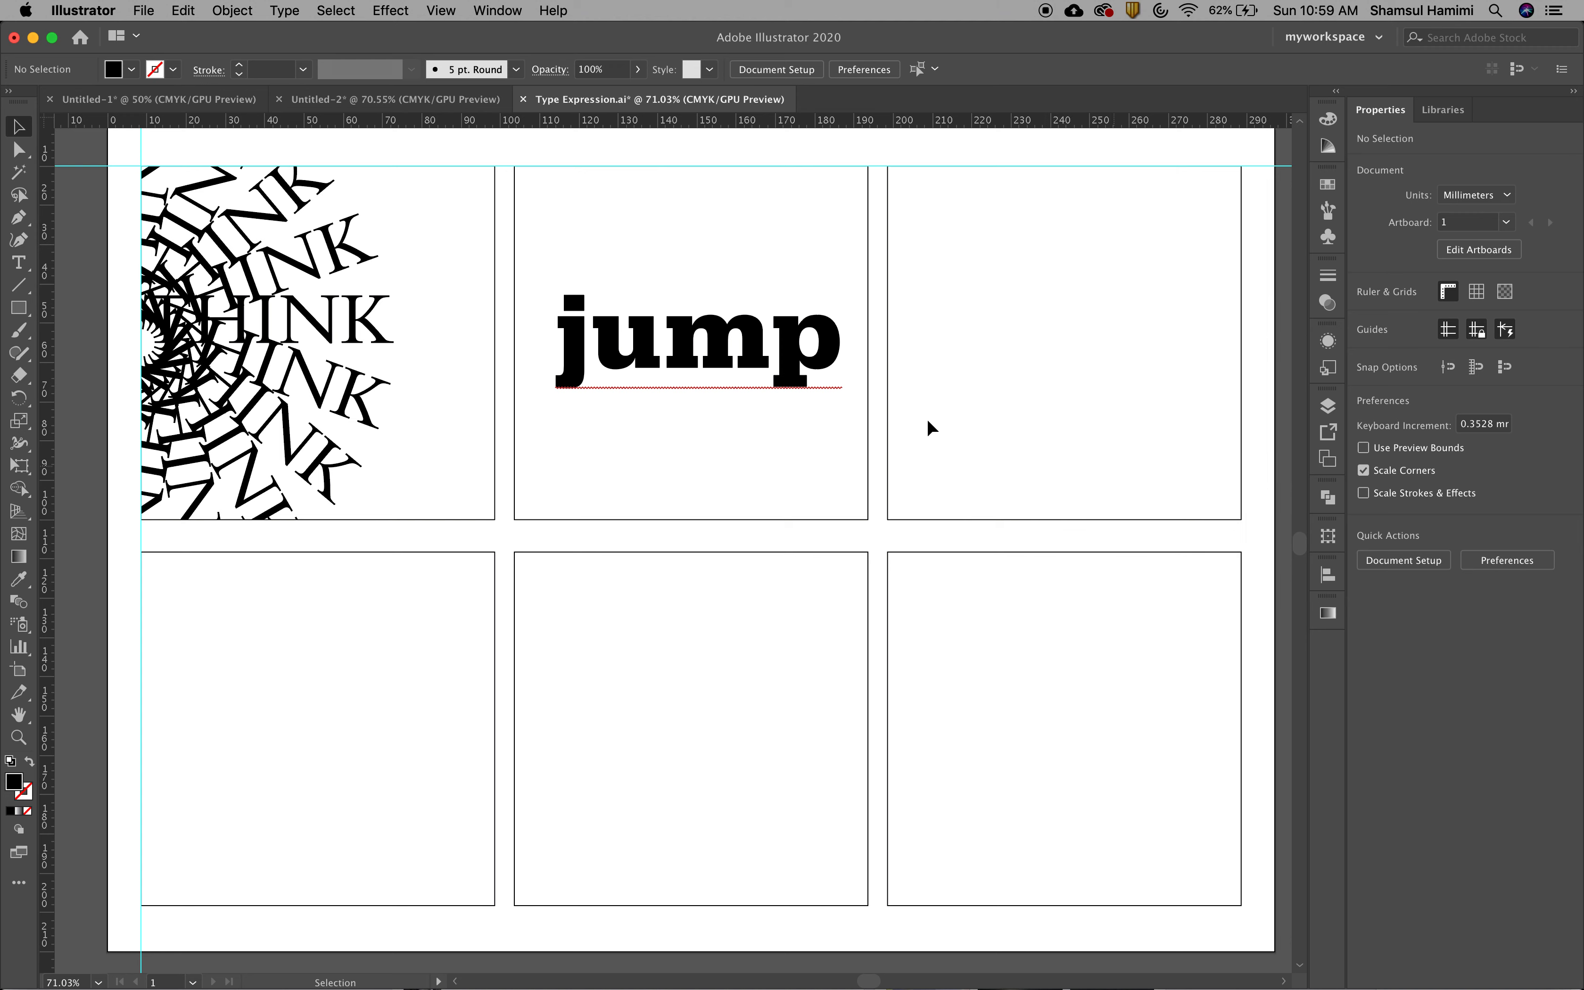
left_click(776, 376)
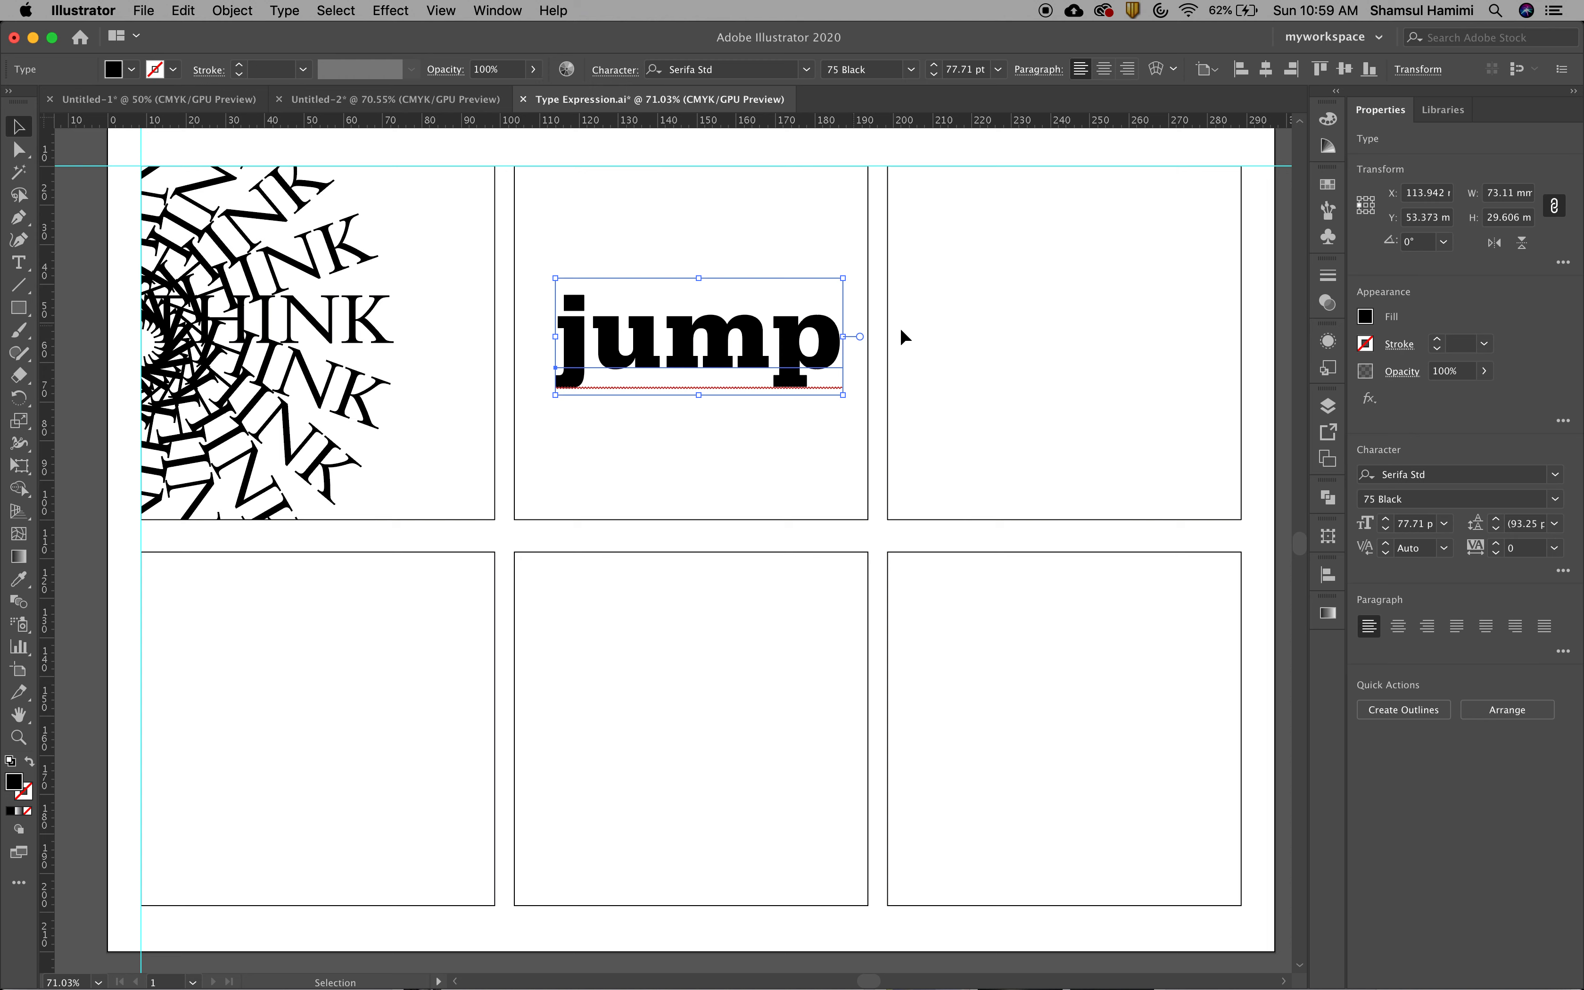
left_click(497, 10)
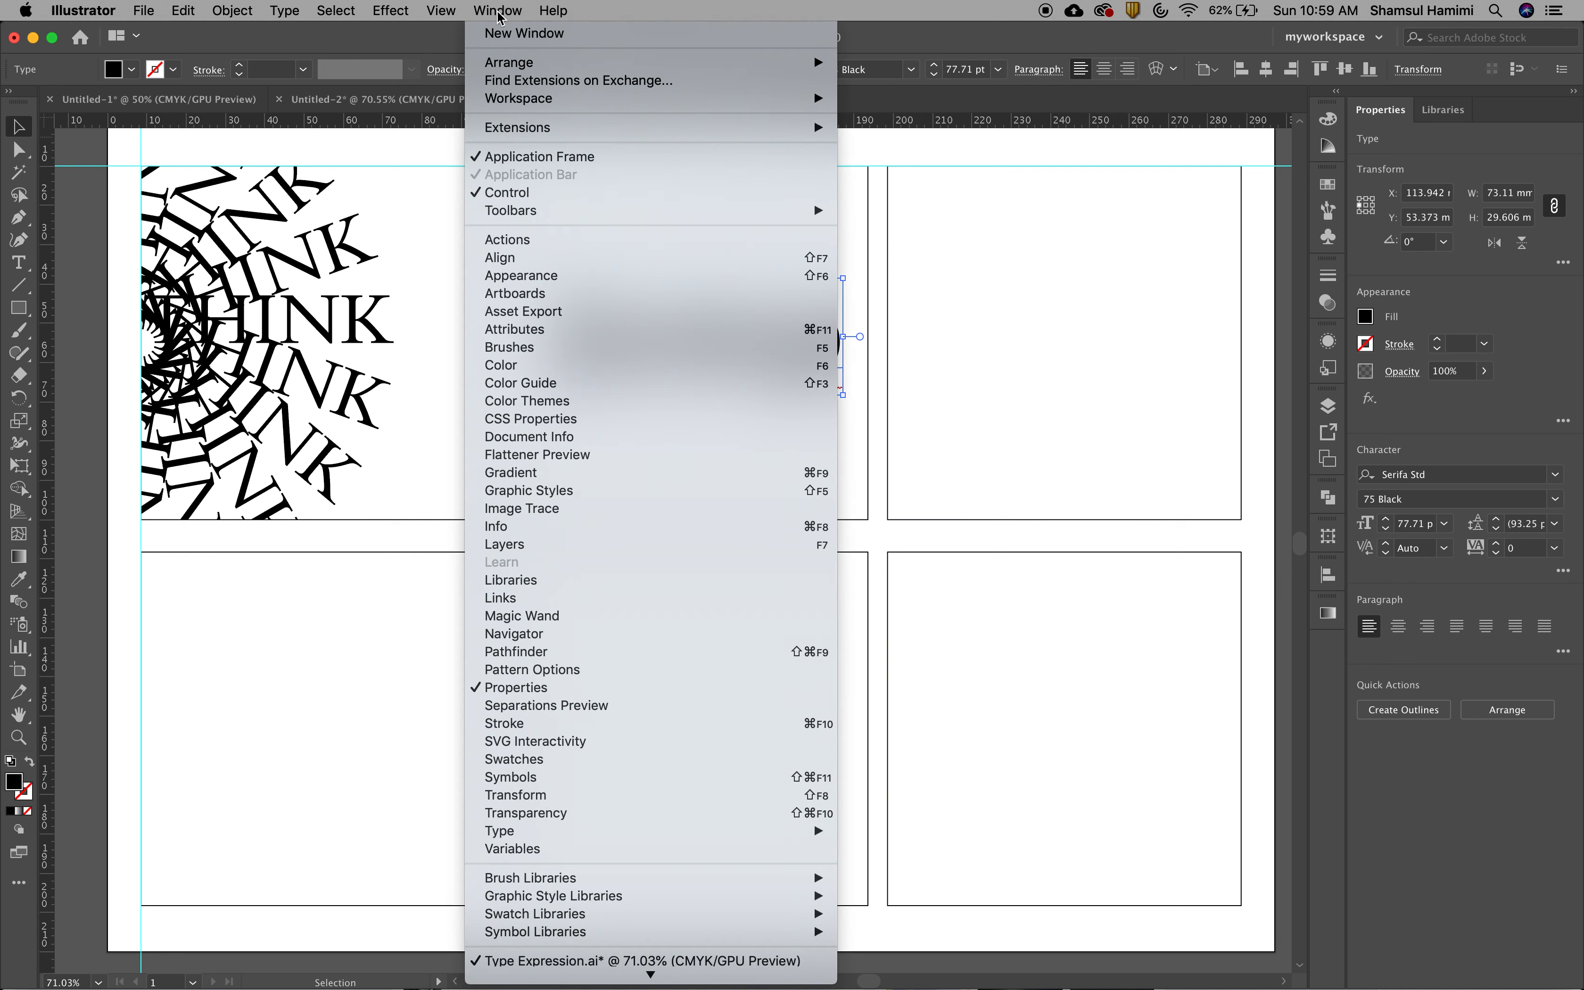
mouse_move(632, 835)
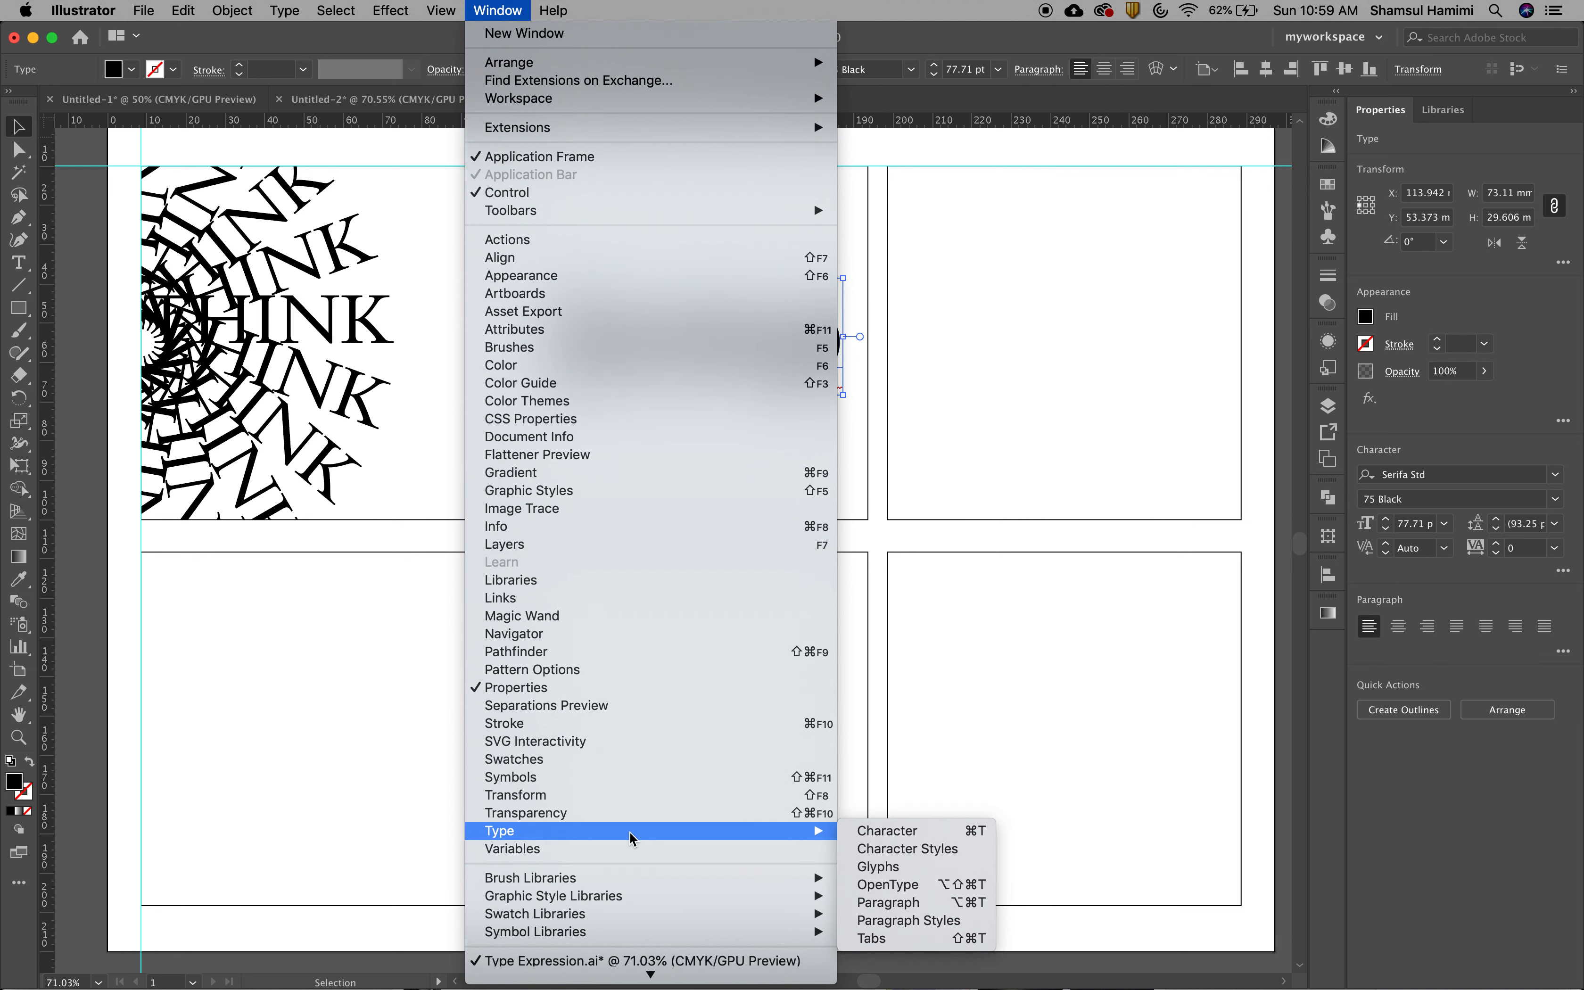
left_click(916, 831)
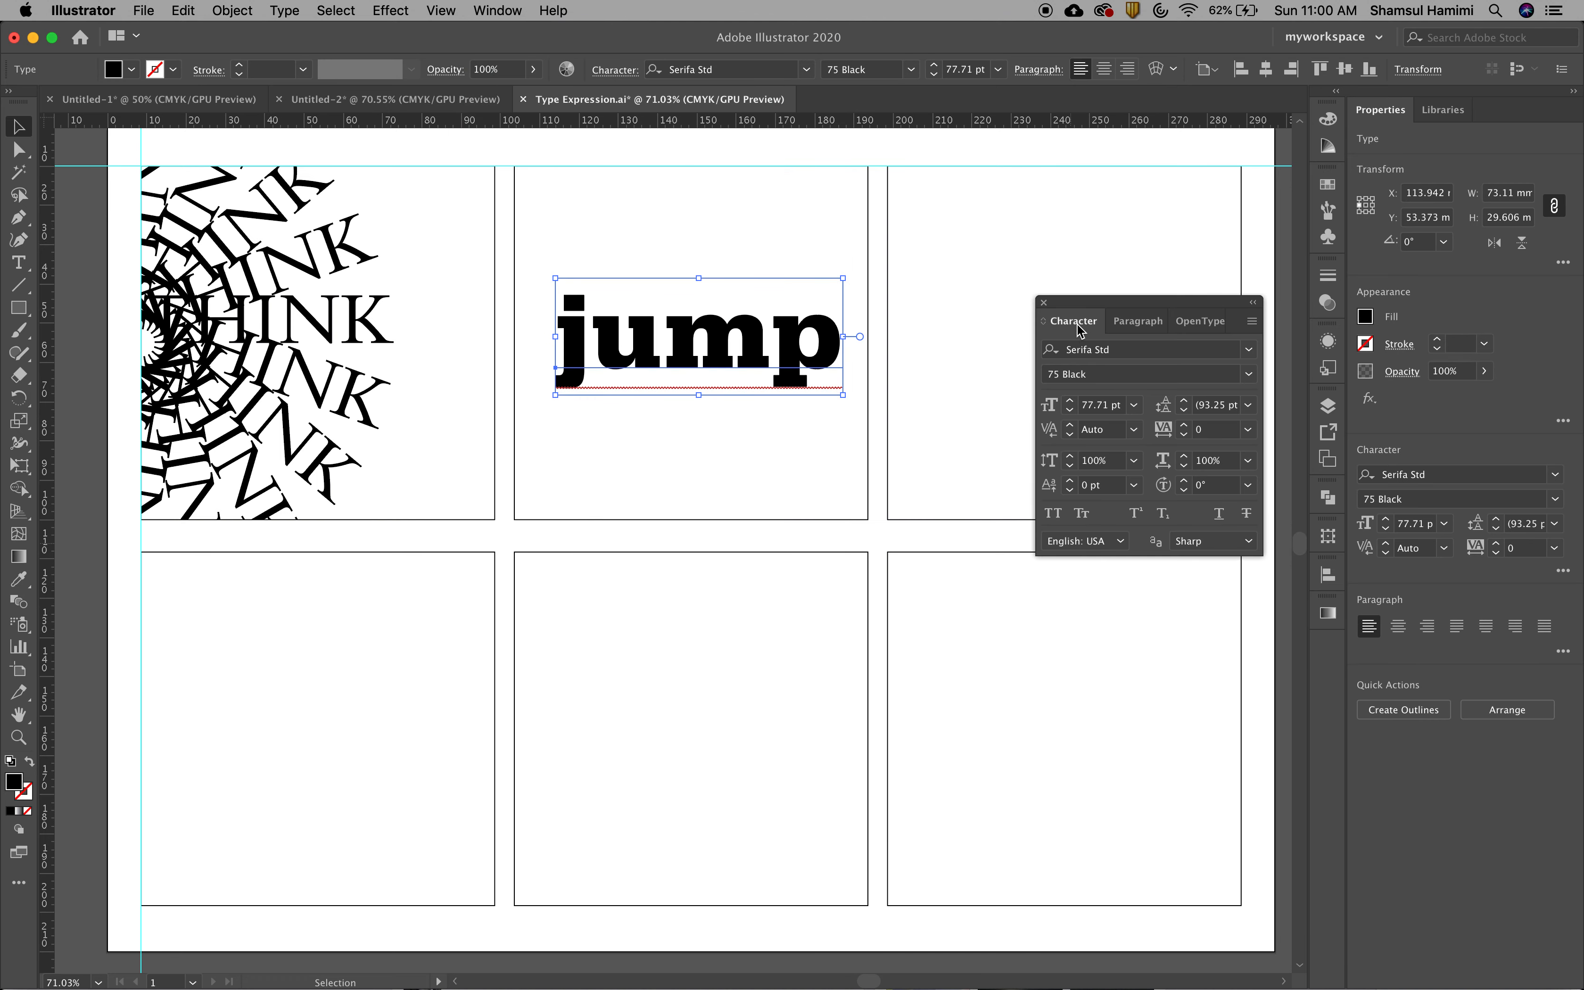
left_click_drag(1078, 327, 1091, 376)
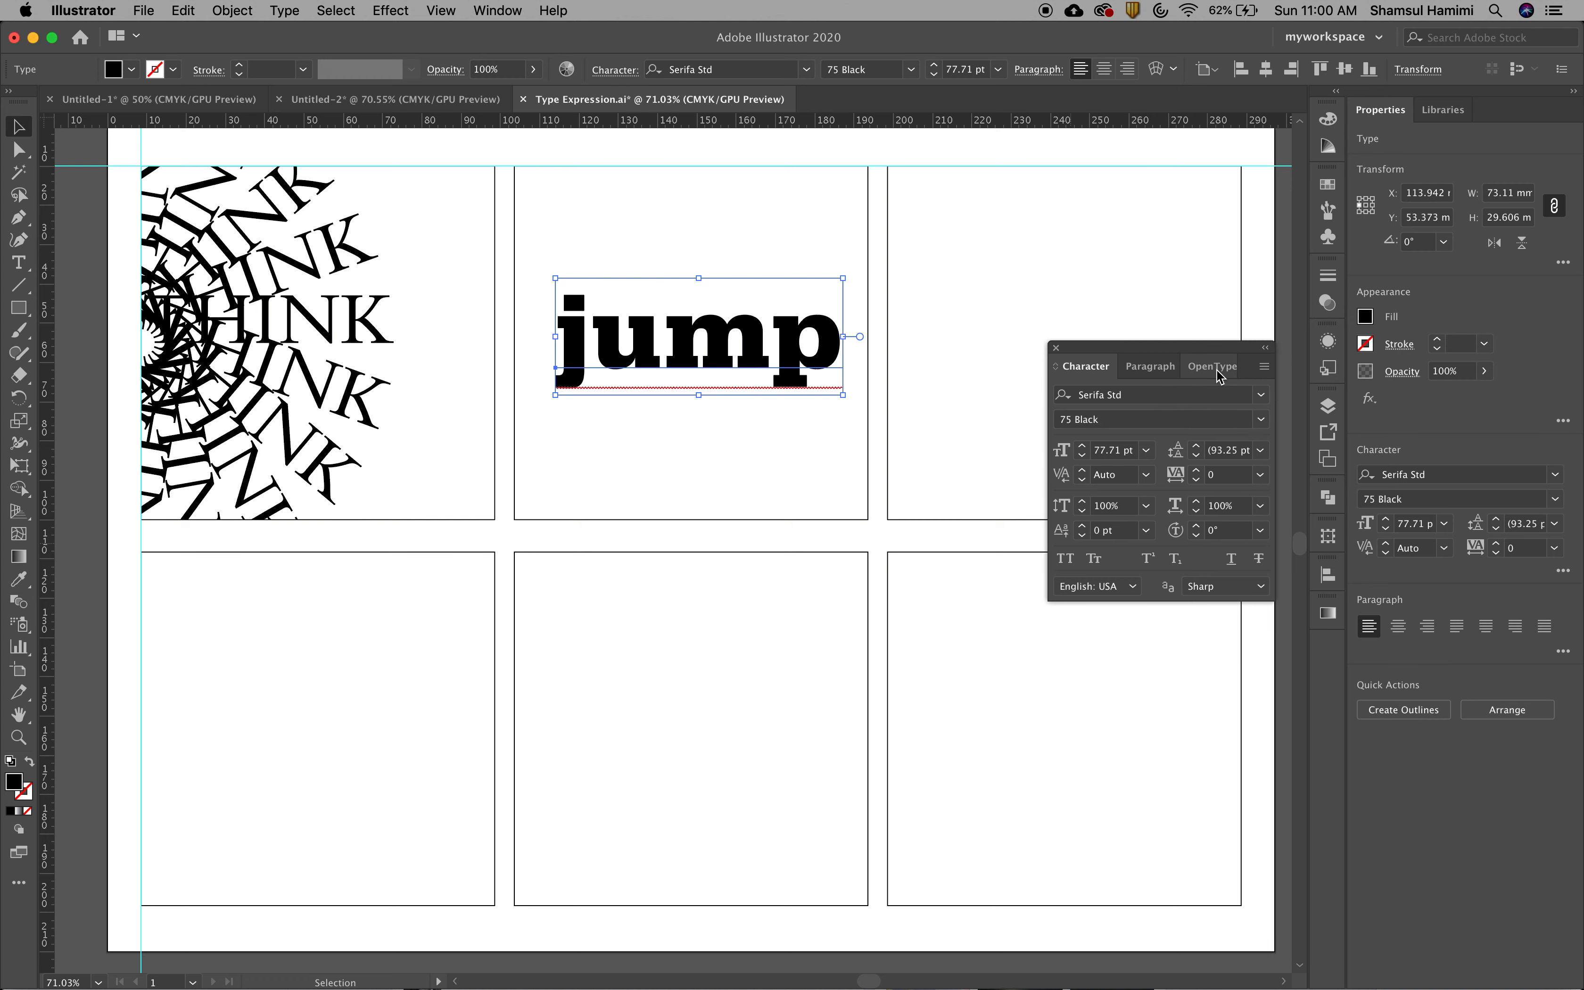
Hide the Character panel's additional options, move the panel closer to the word jump, and show the options again
left_click(1265, 371)
left_click(1299, 365)
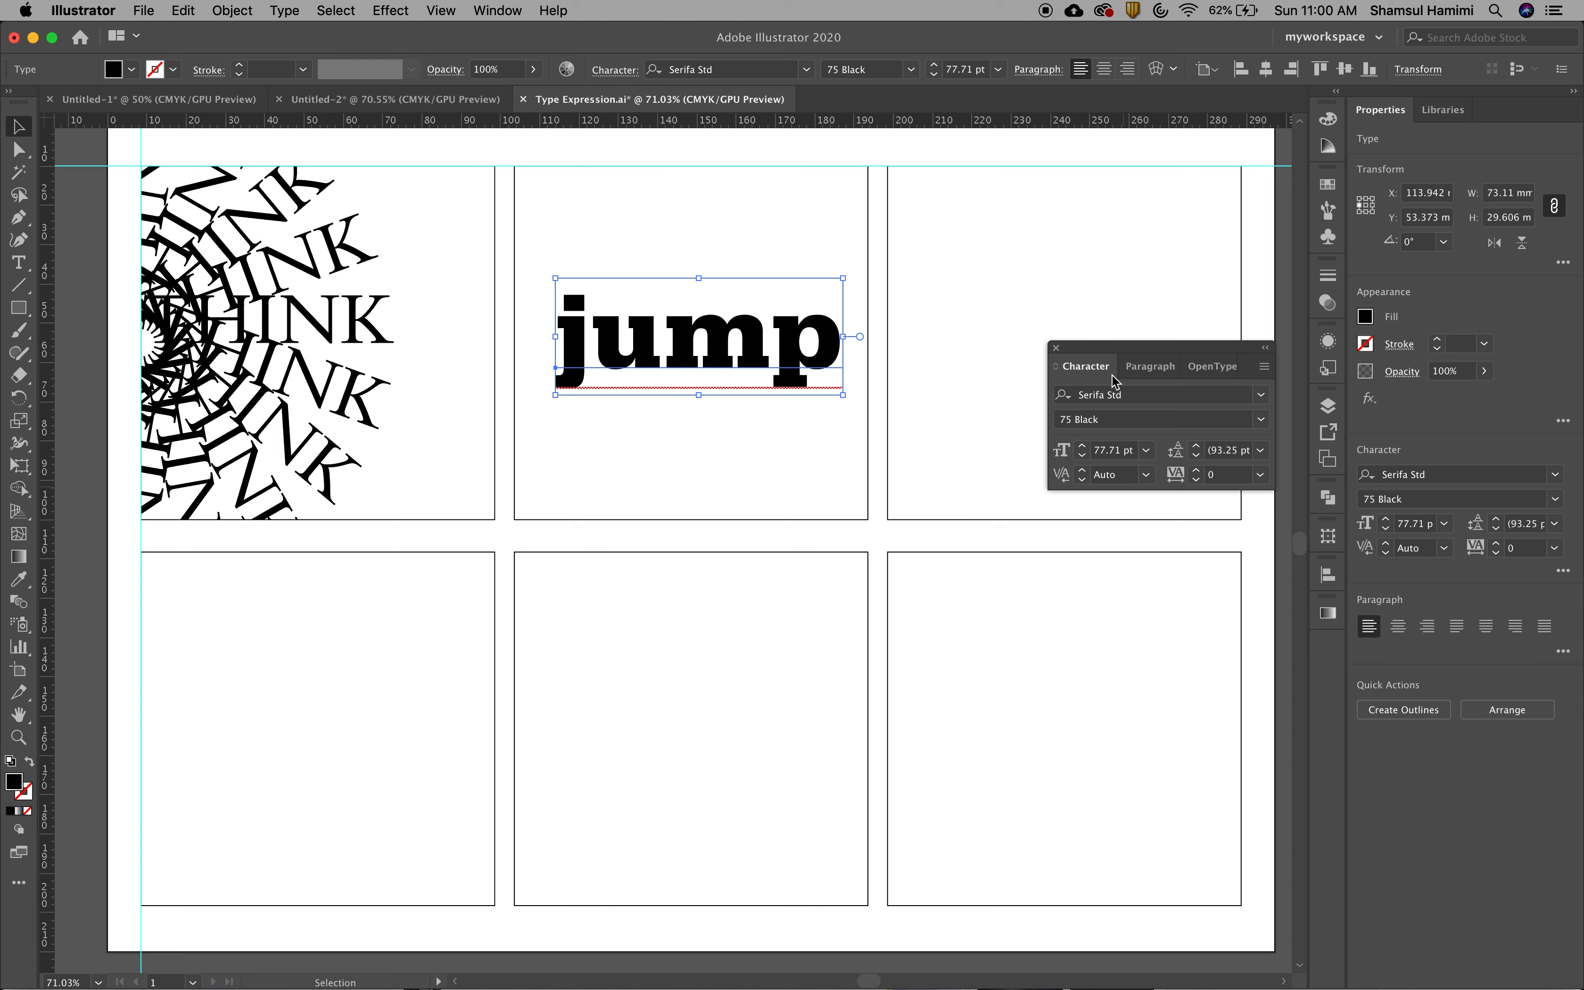
left_click_drag(1114, 382, 1039, 384)
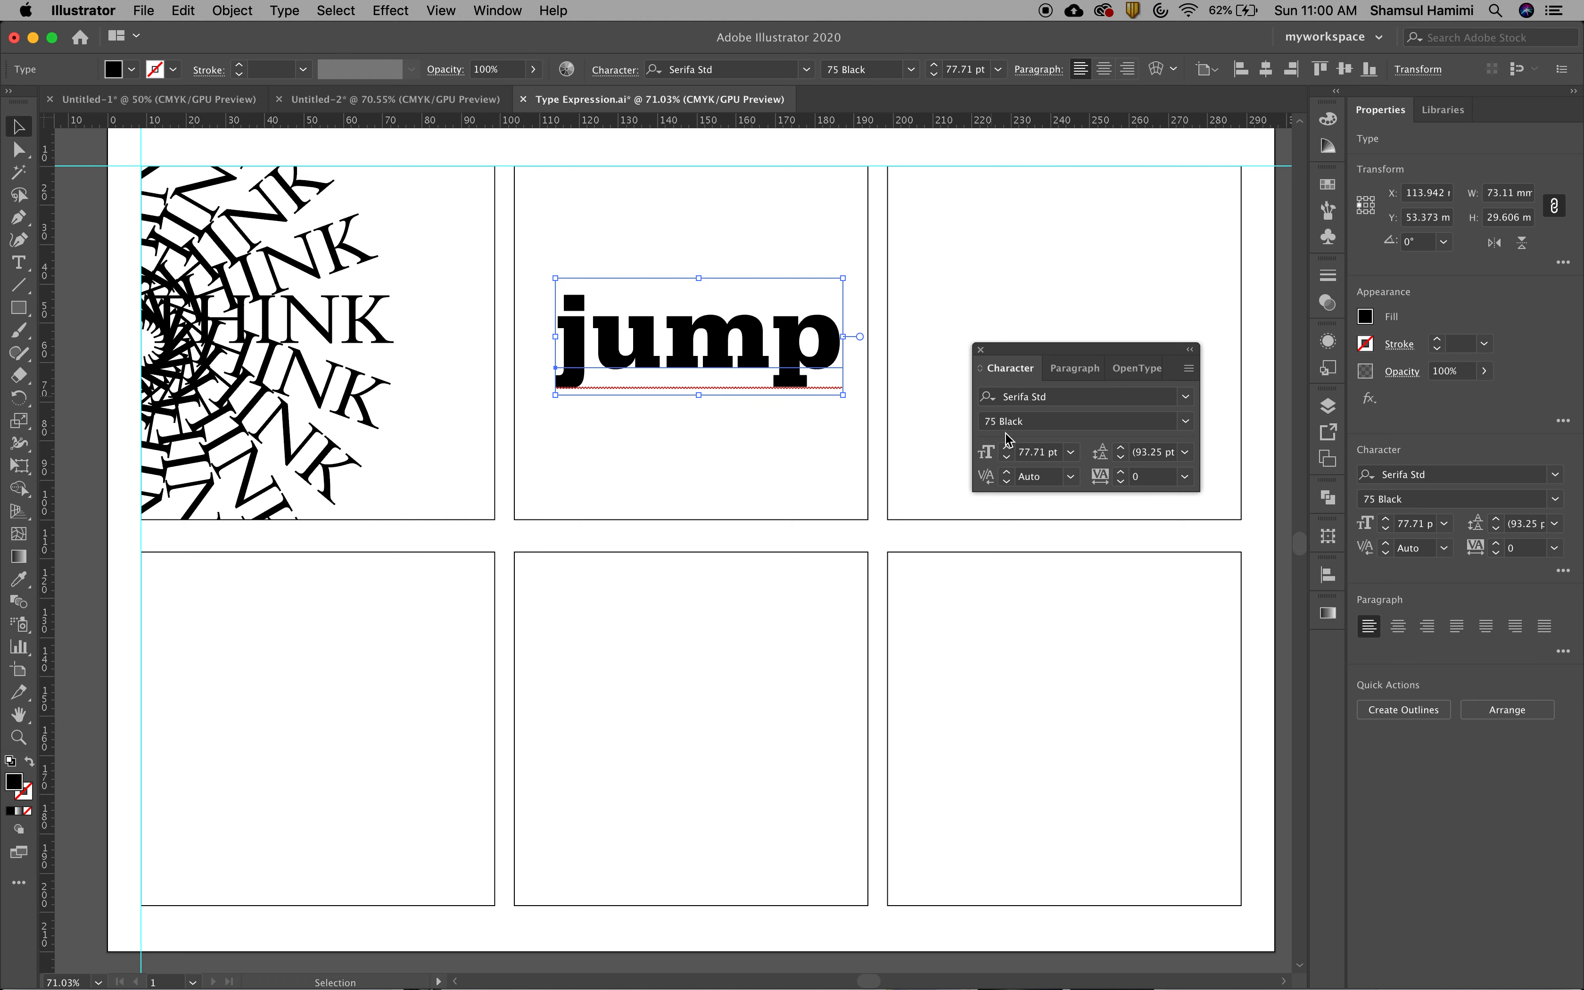
left_click(1189, 369)
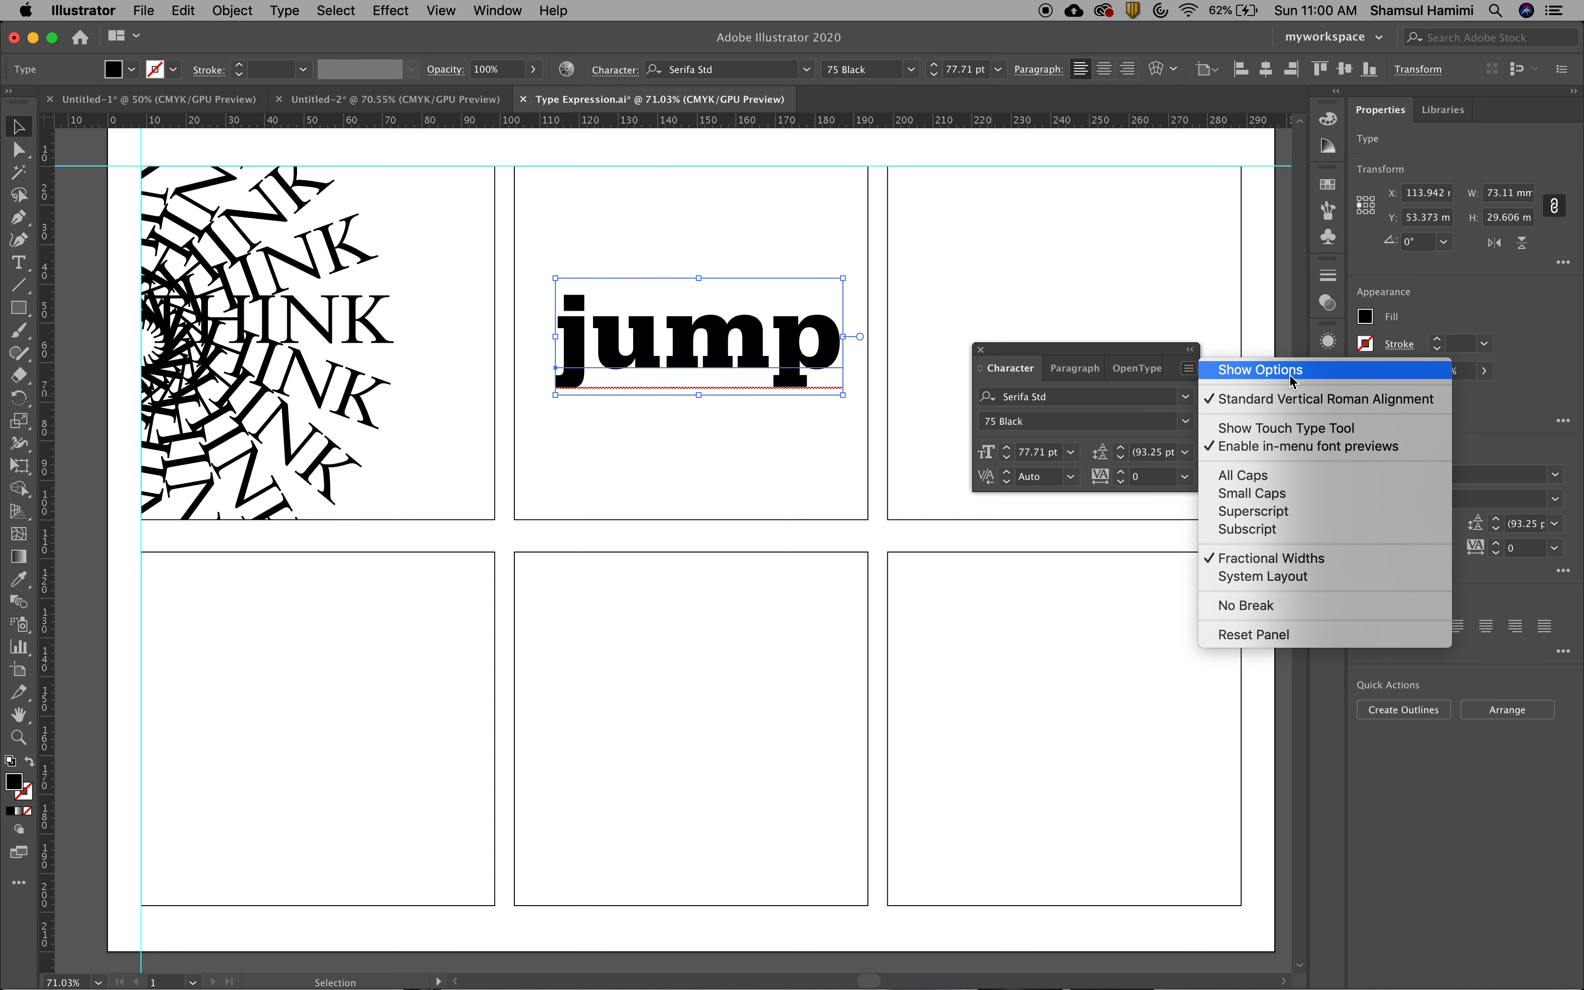
left_click(1187, 369)
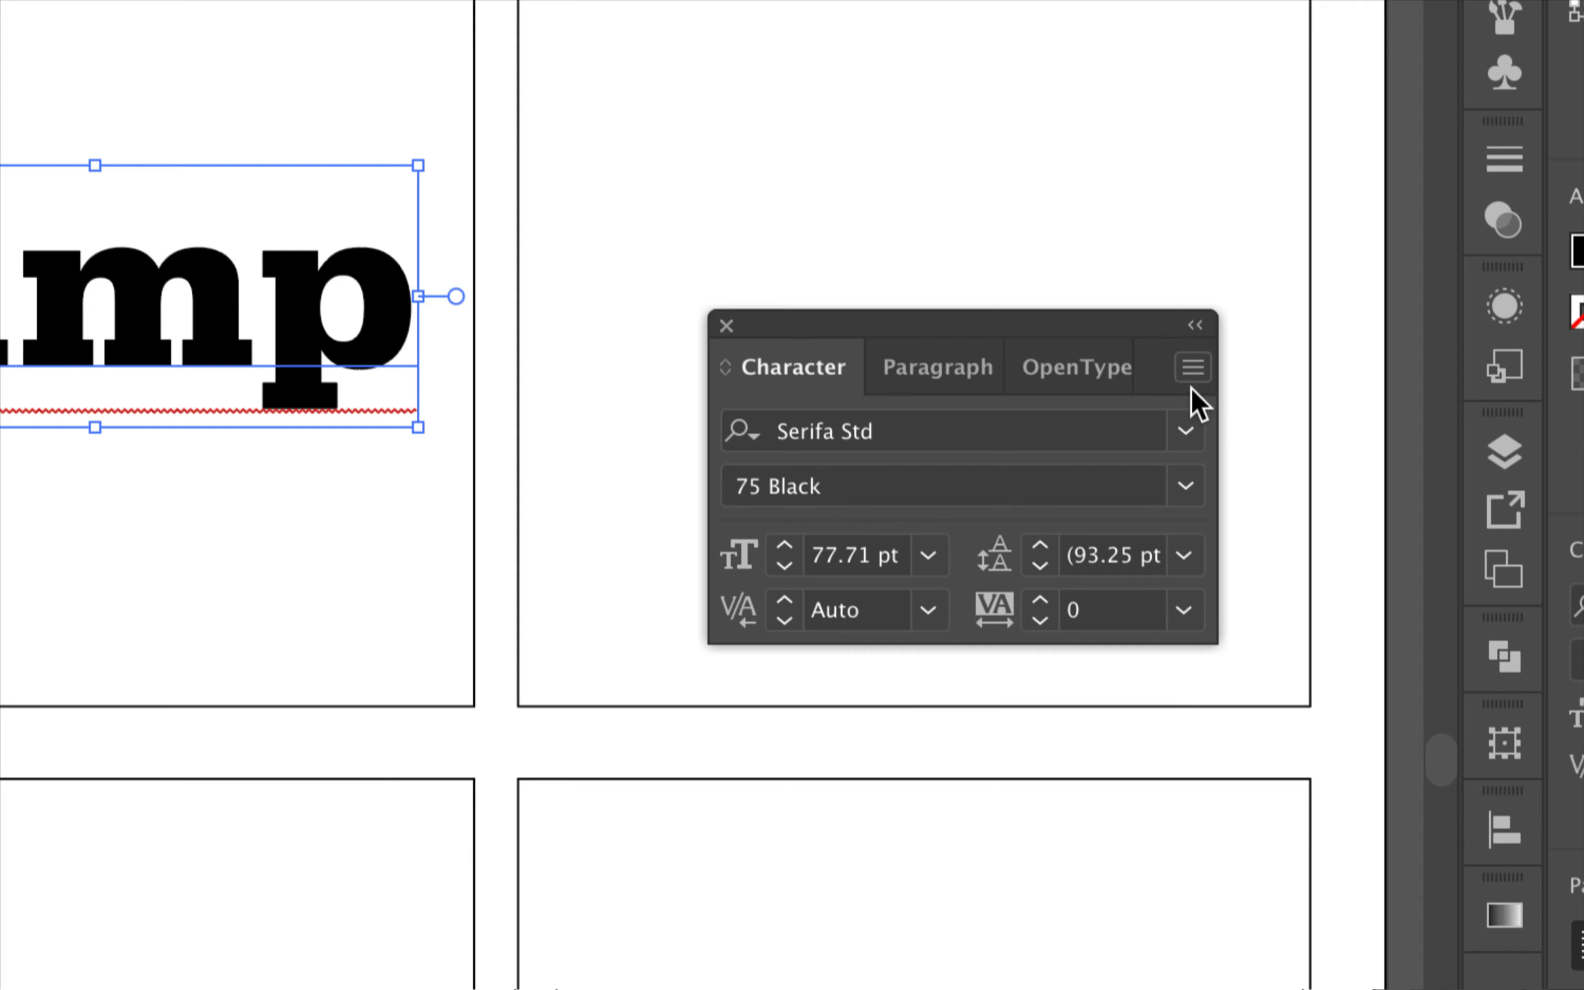
left_click(1192, 369)
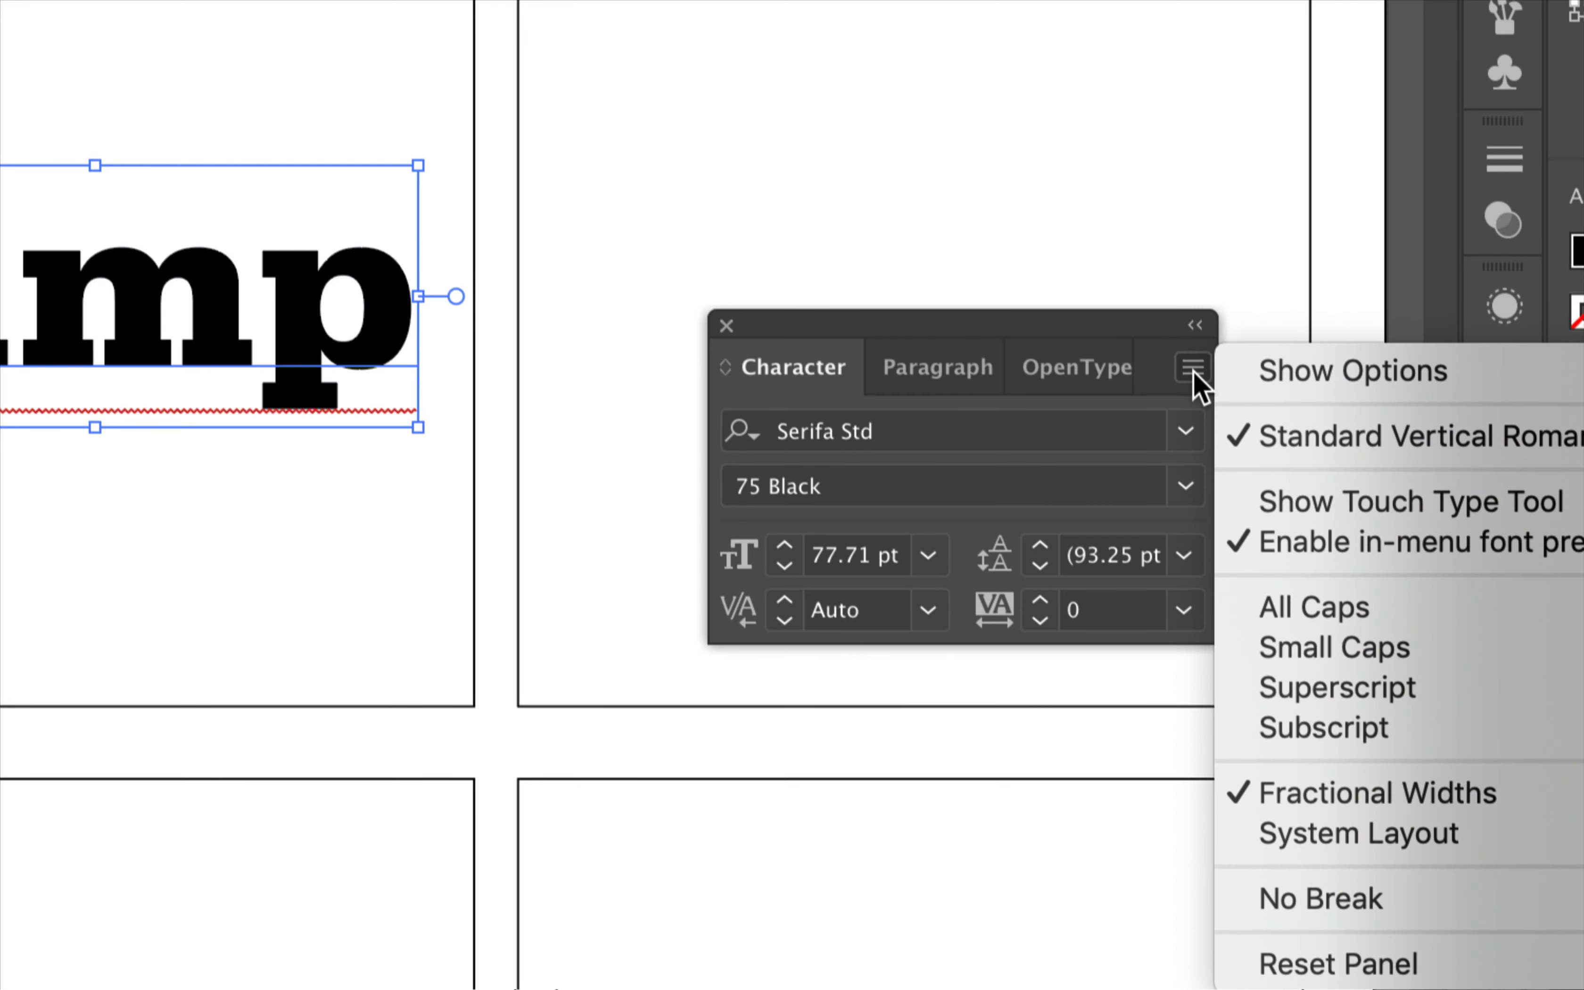
left_click(1285, 387)
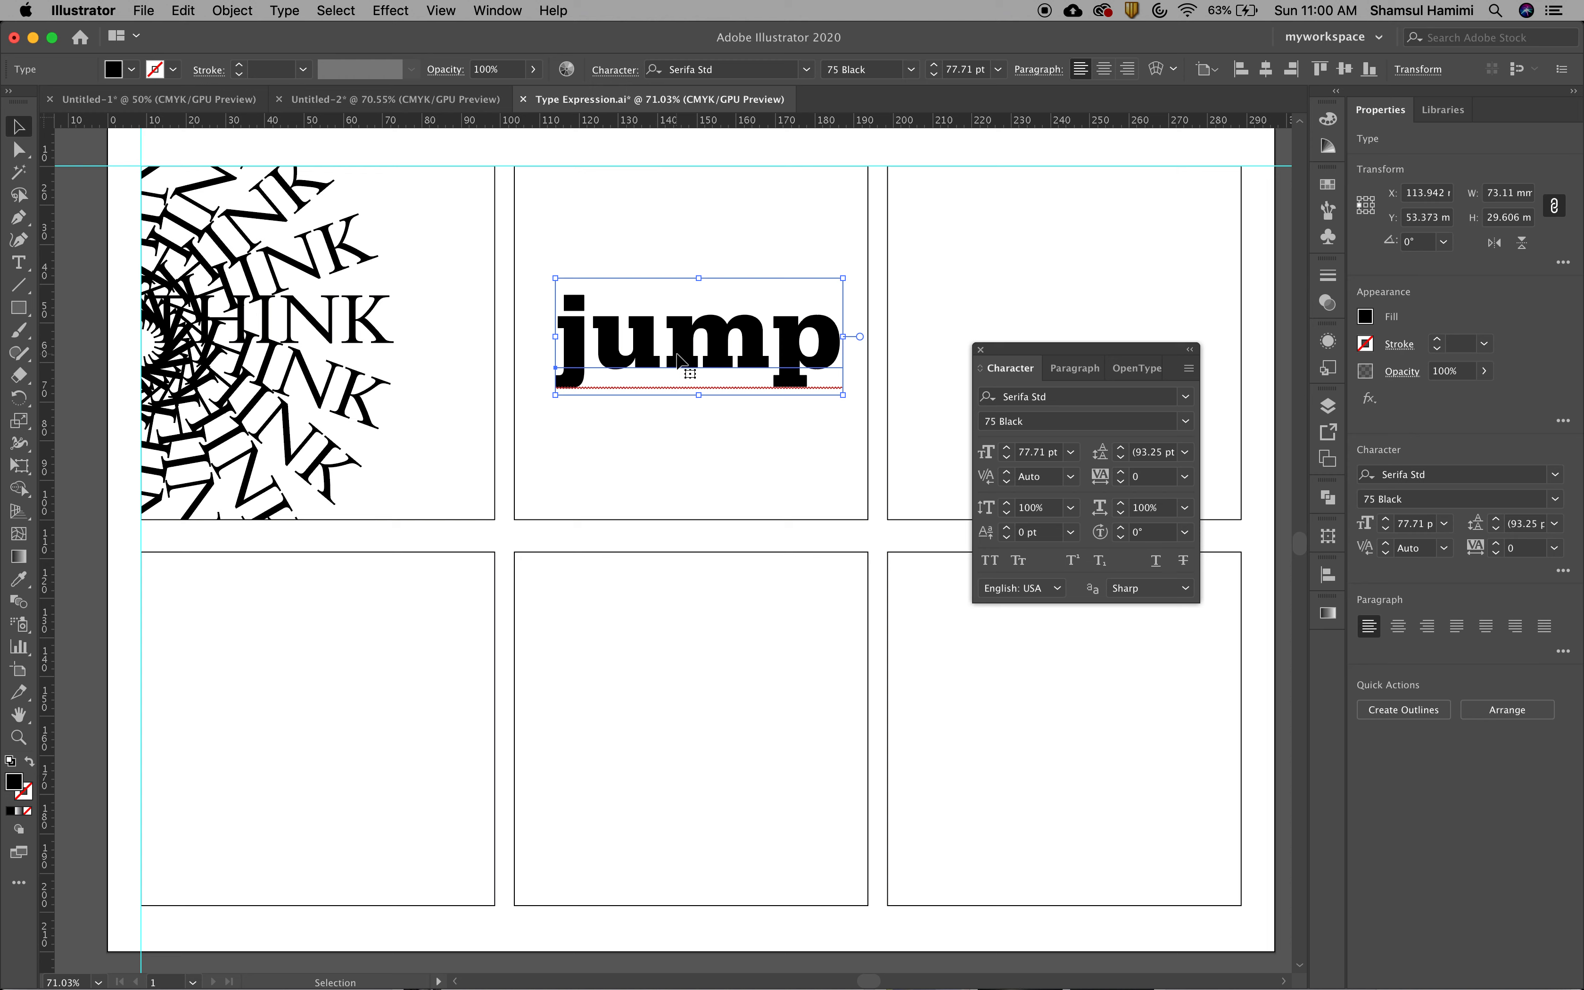
Try a 13 pt baseline shift on the whole word jump and reset the shift to 0 pt
left_click(673, 434)
left_click(674, 370)
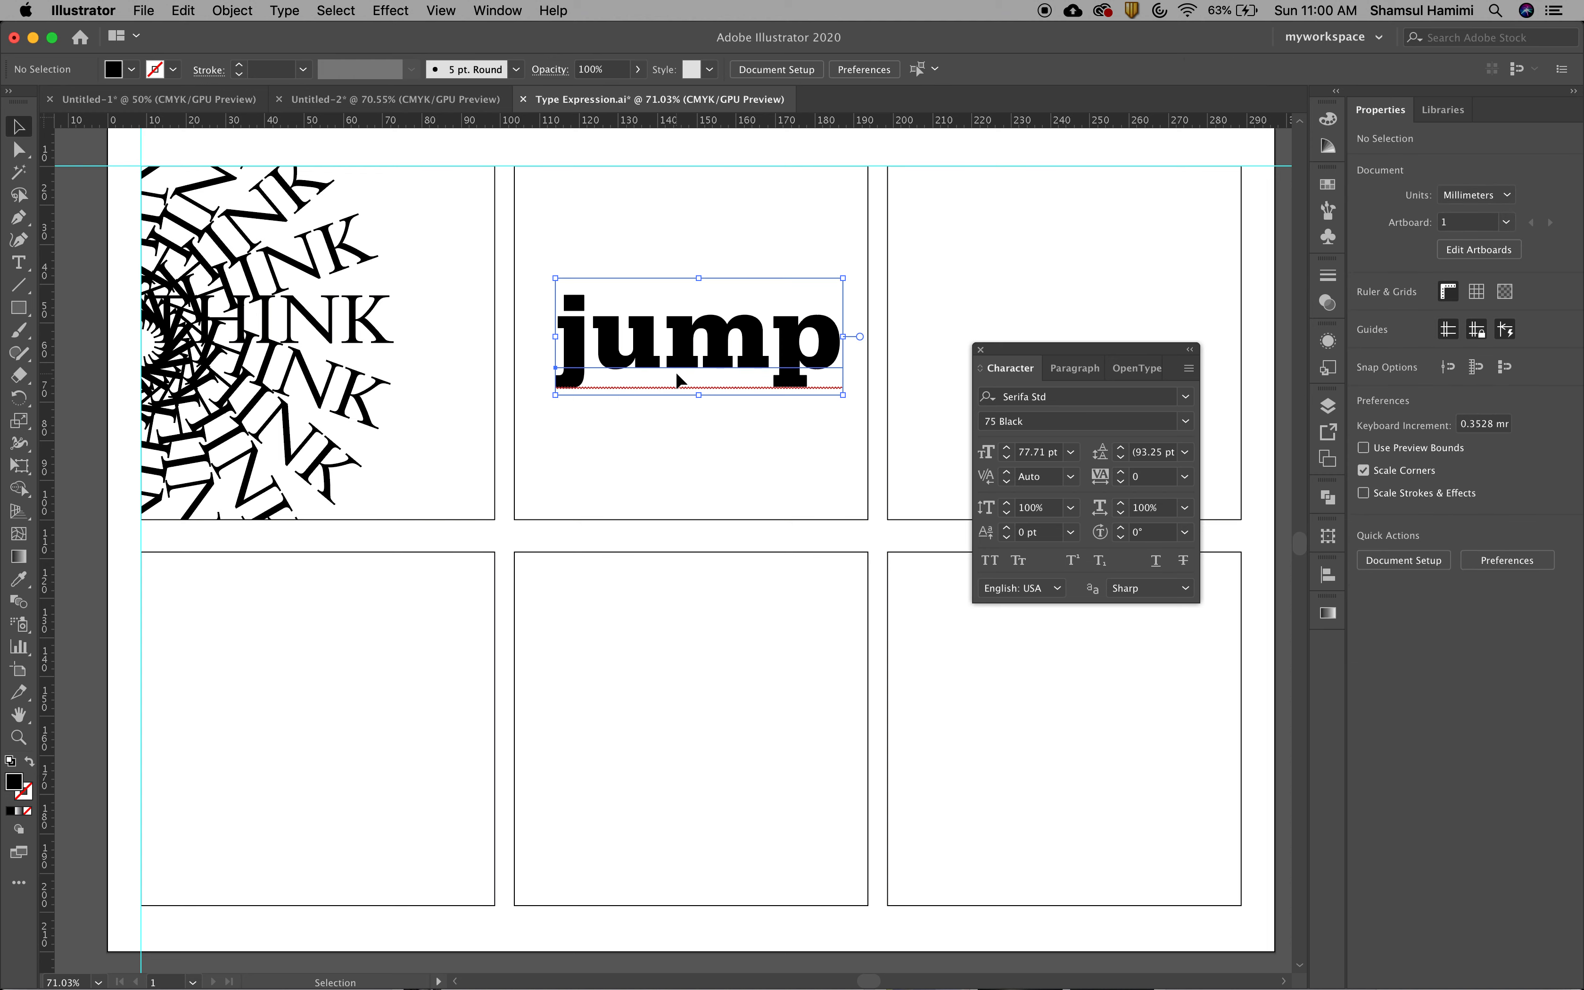
left_click(1007, 527)
left_click(1006, 529)
left_click(1006, 529)
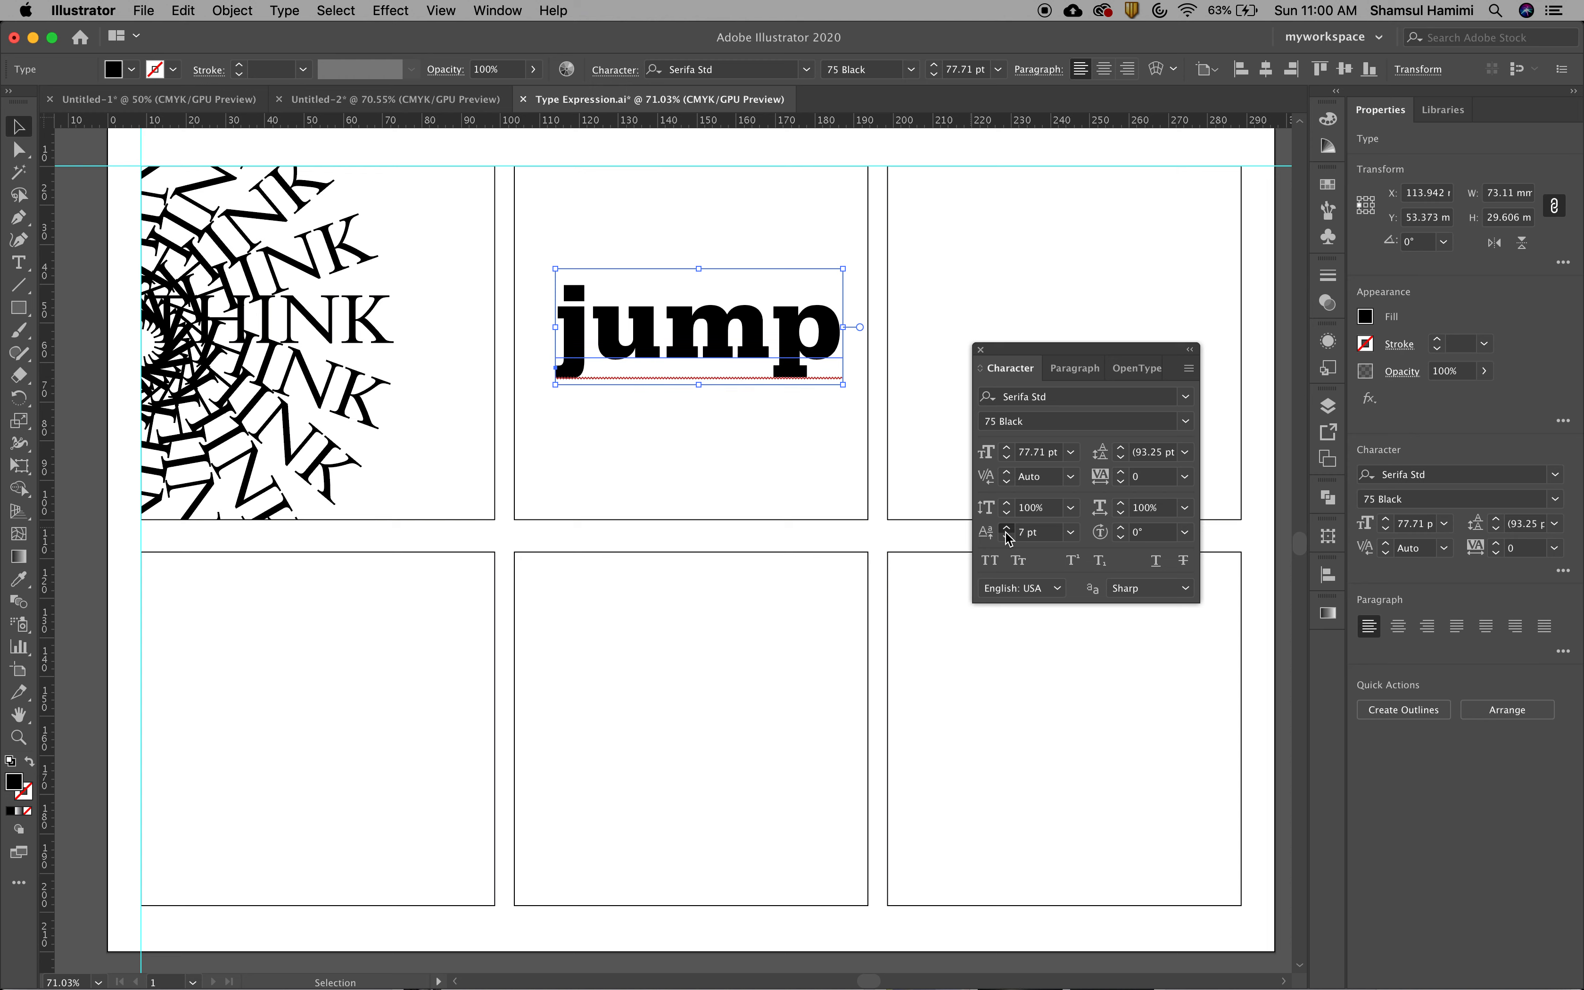
left_click(1007, 529)
left_click(1006, 528)
left_click(1006, 529)
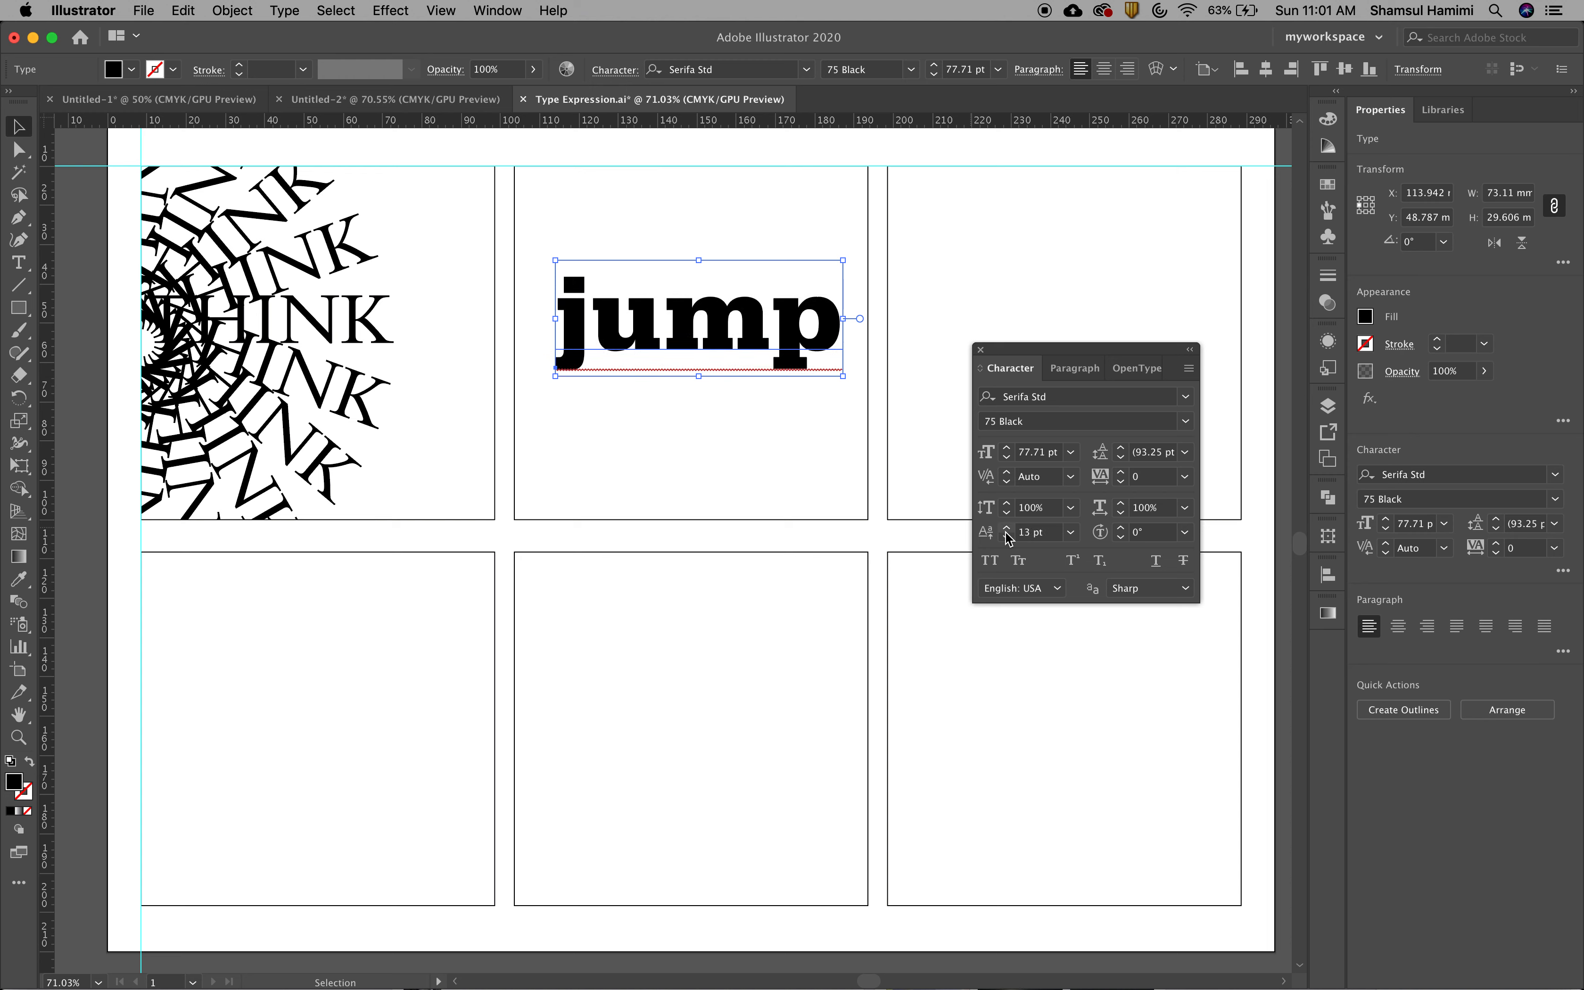
left_click(1071, 537)
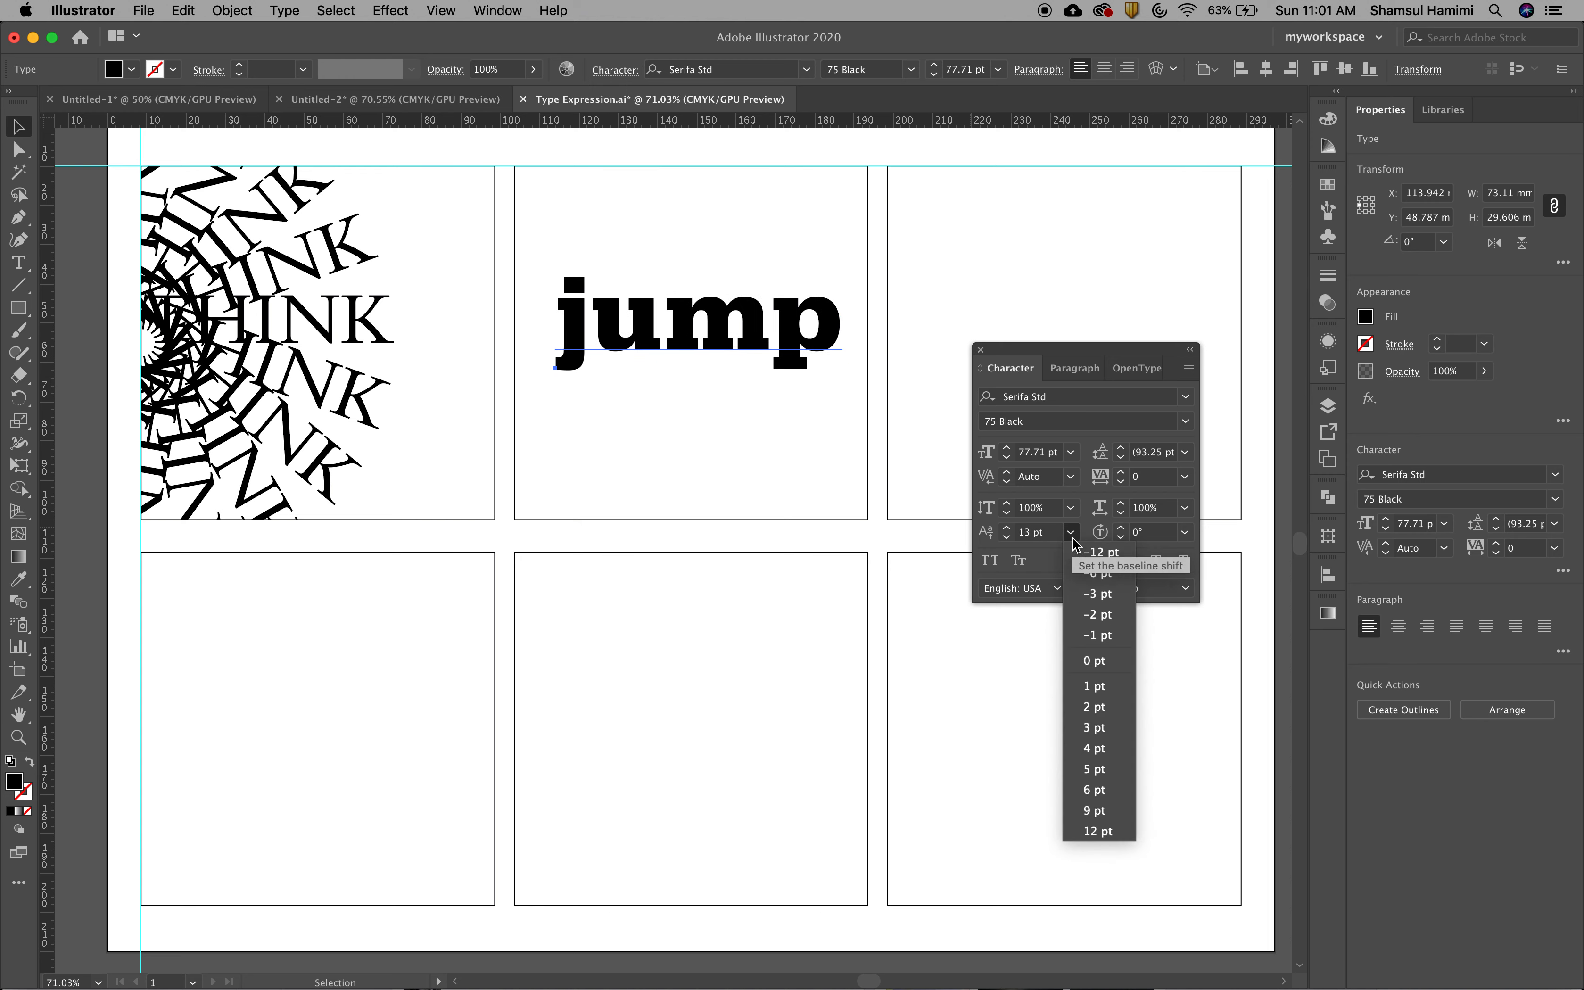
left_click(1094, 661)
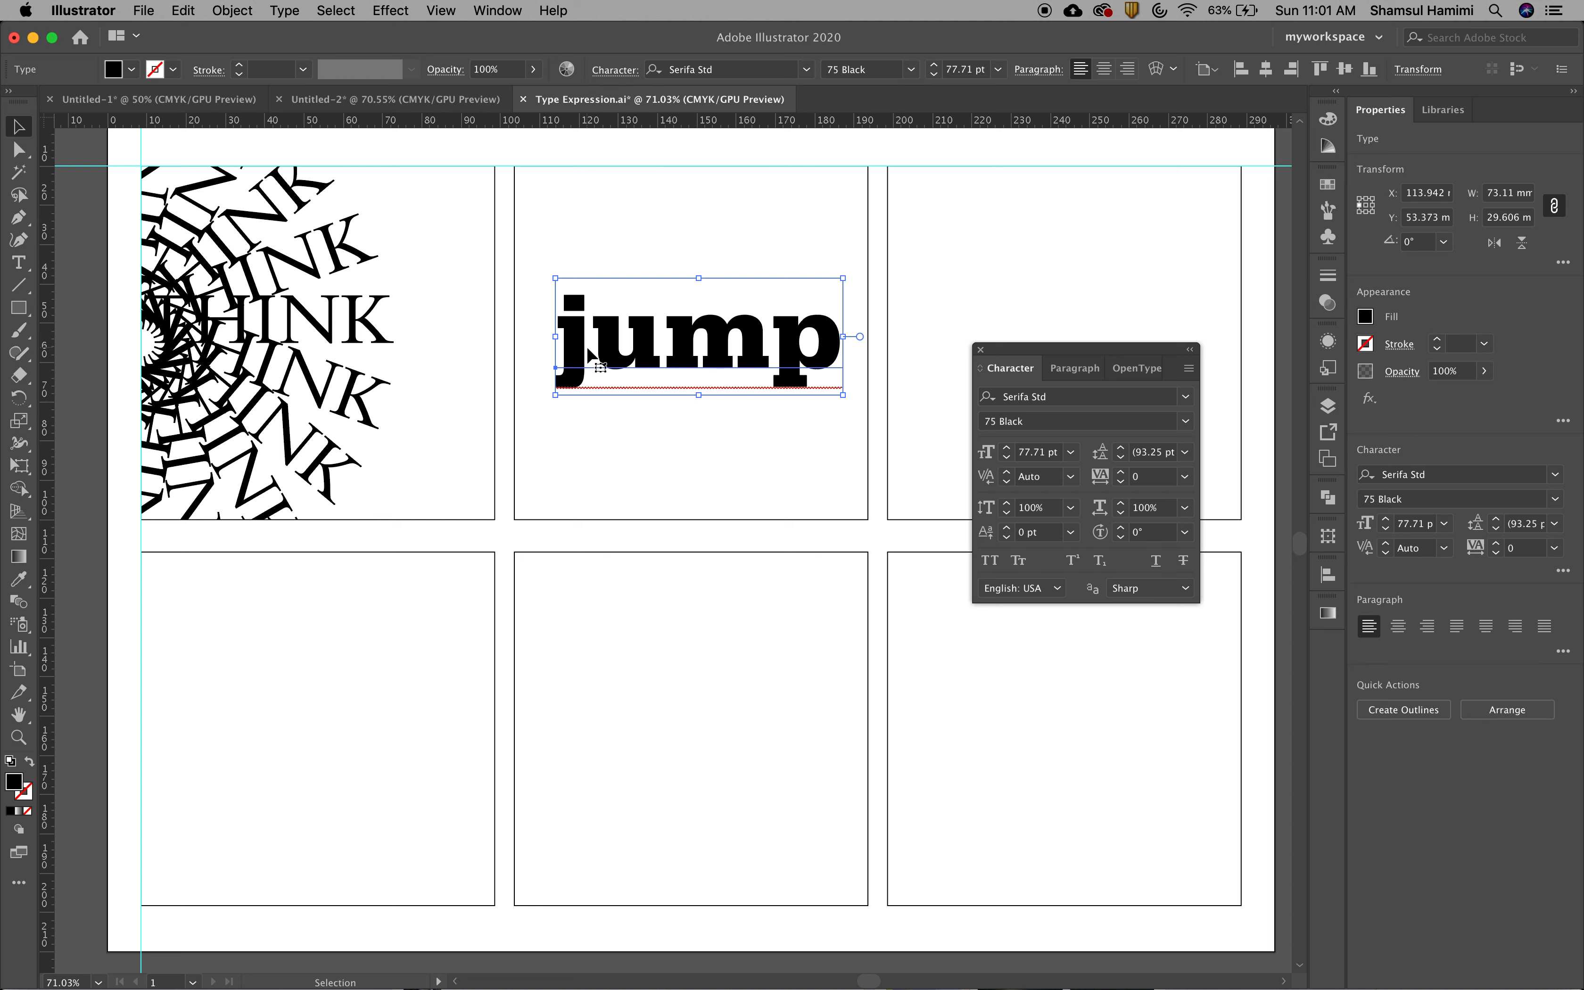
double_click(642, 352)
left_click_drag(620, 343, 701, 350)
left_click(656, 348)
double_click(651, 348)
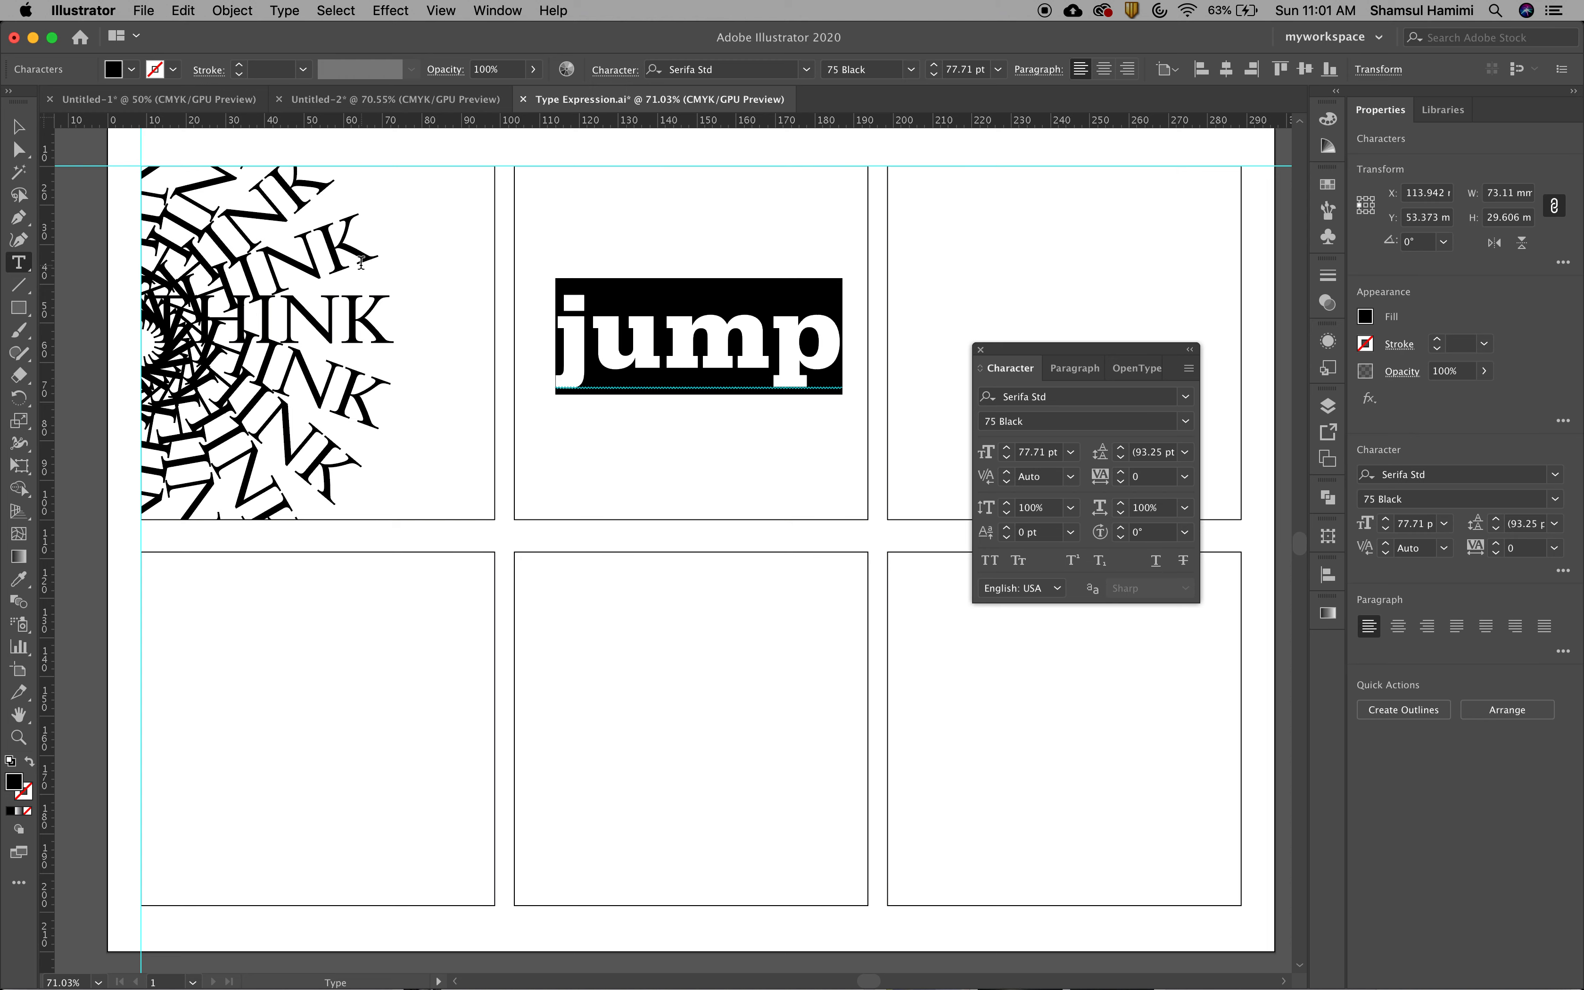
key("Escape")
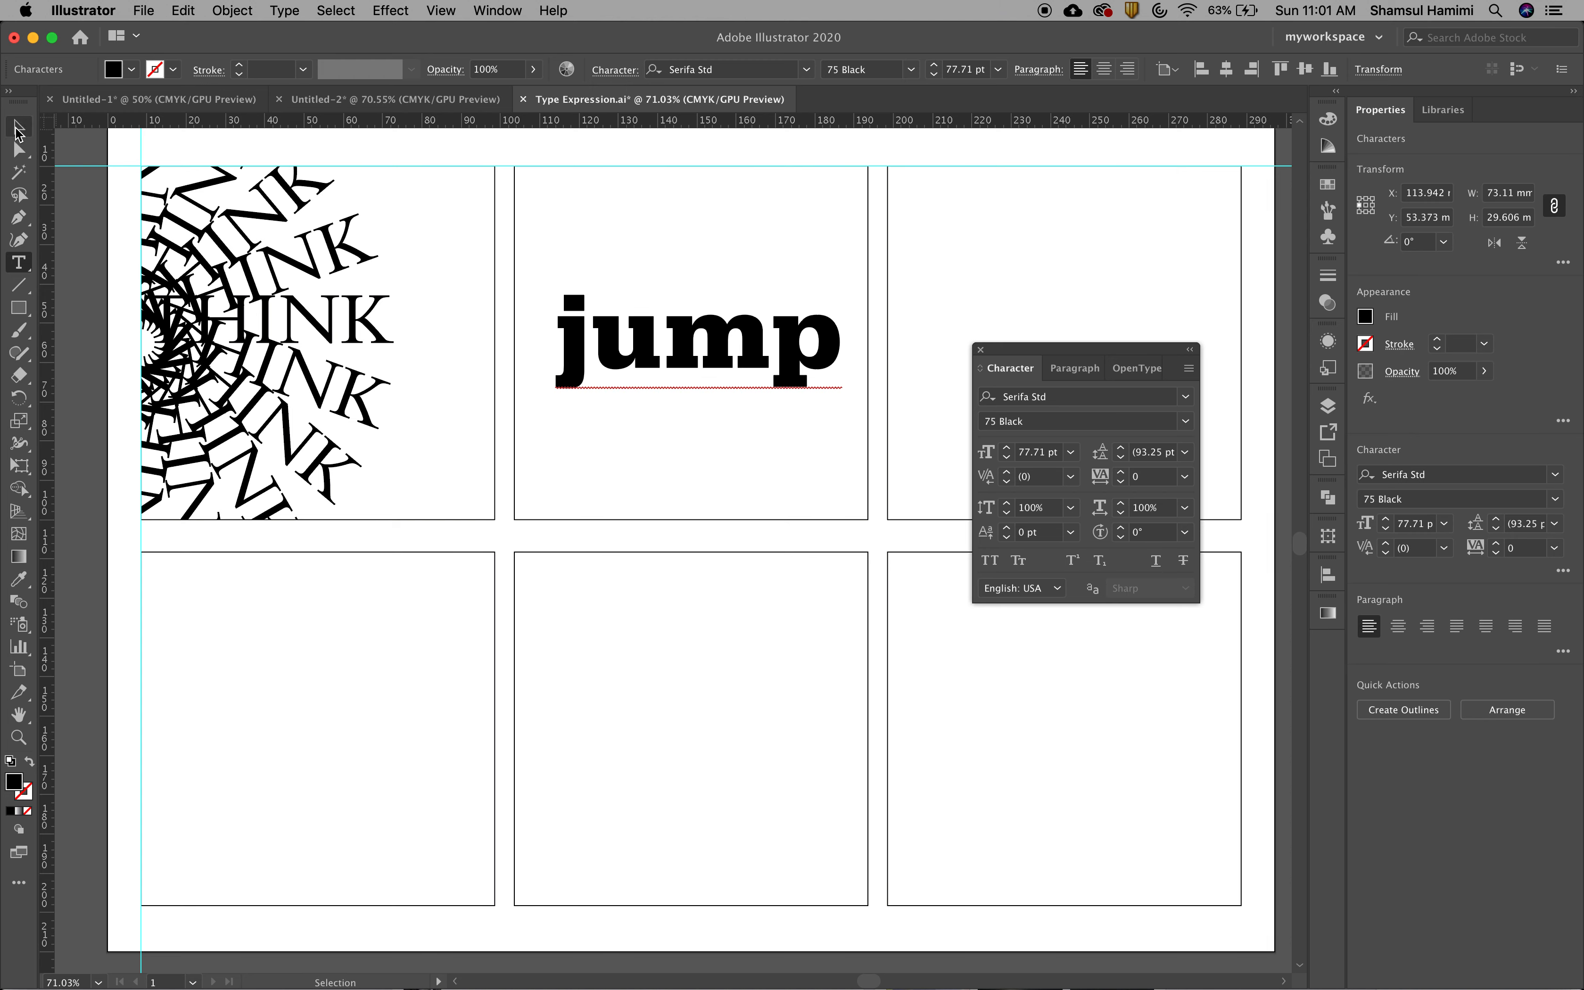
Select only the letter u in the word jump and set its baseline shift to 30 pt
double_click(625, 350)
left_click_drag(662, 348, 619, 343)
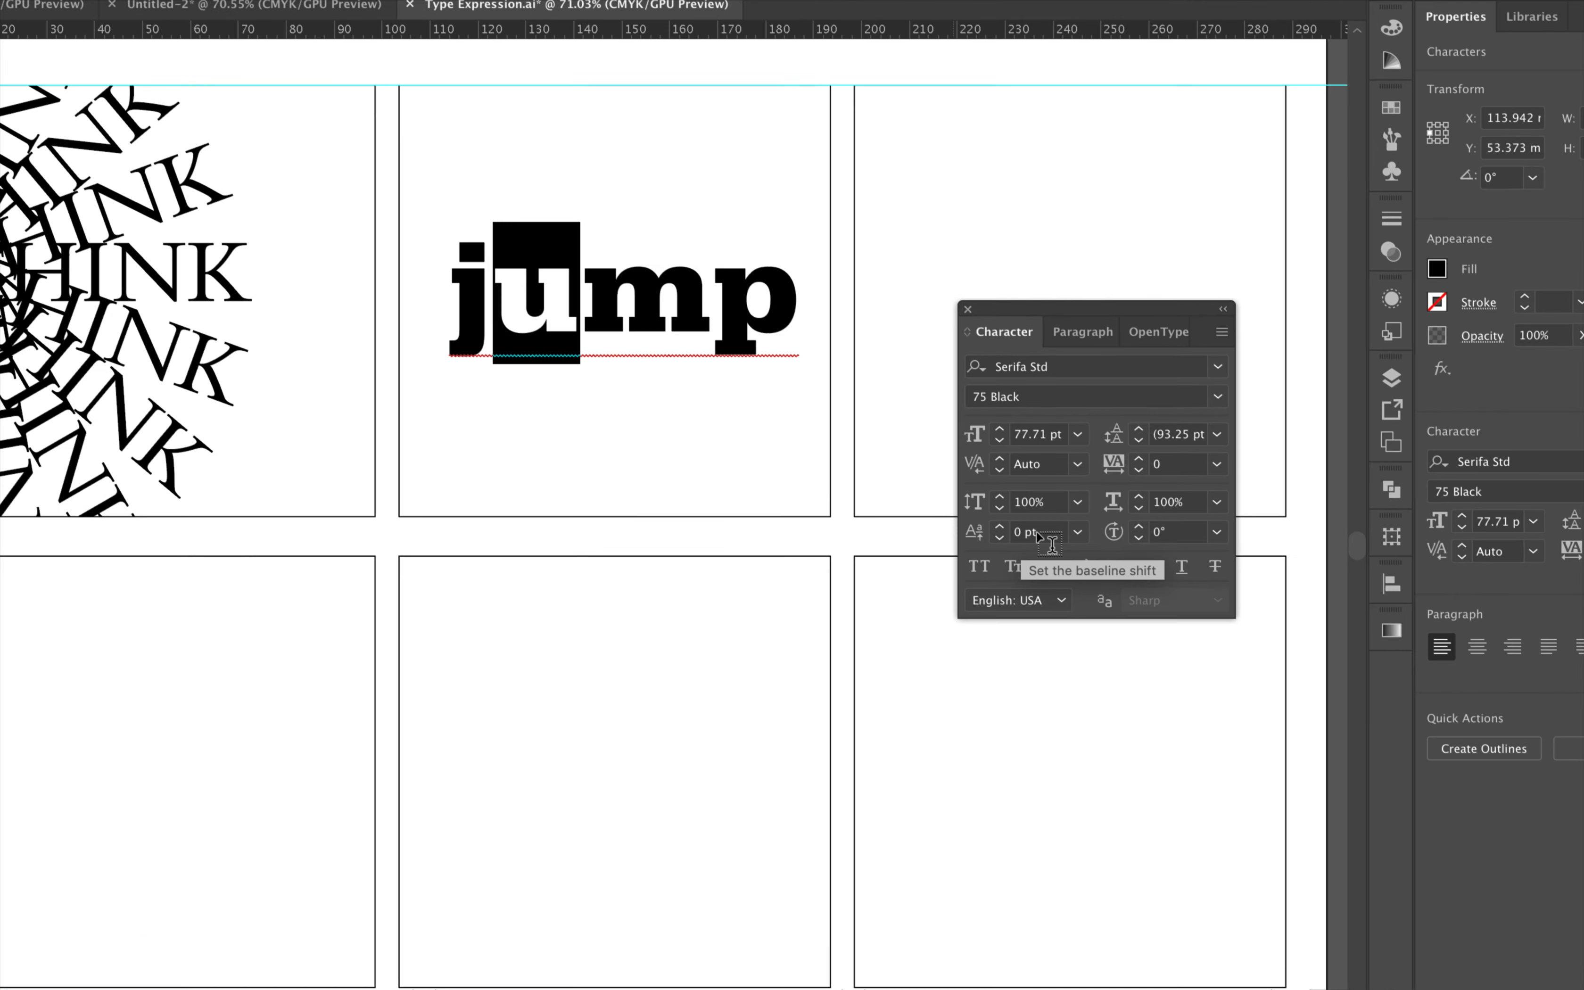
double_click(1010, 533)
type("30")
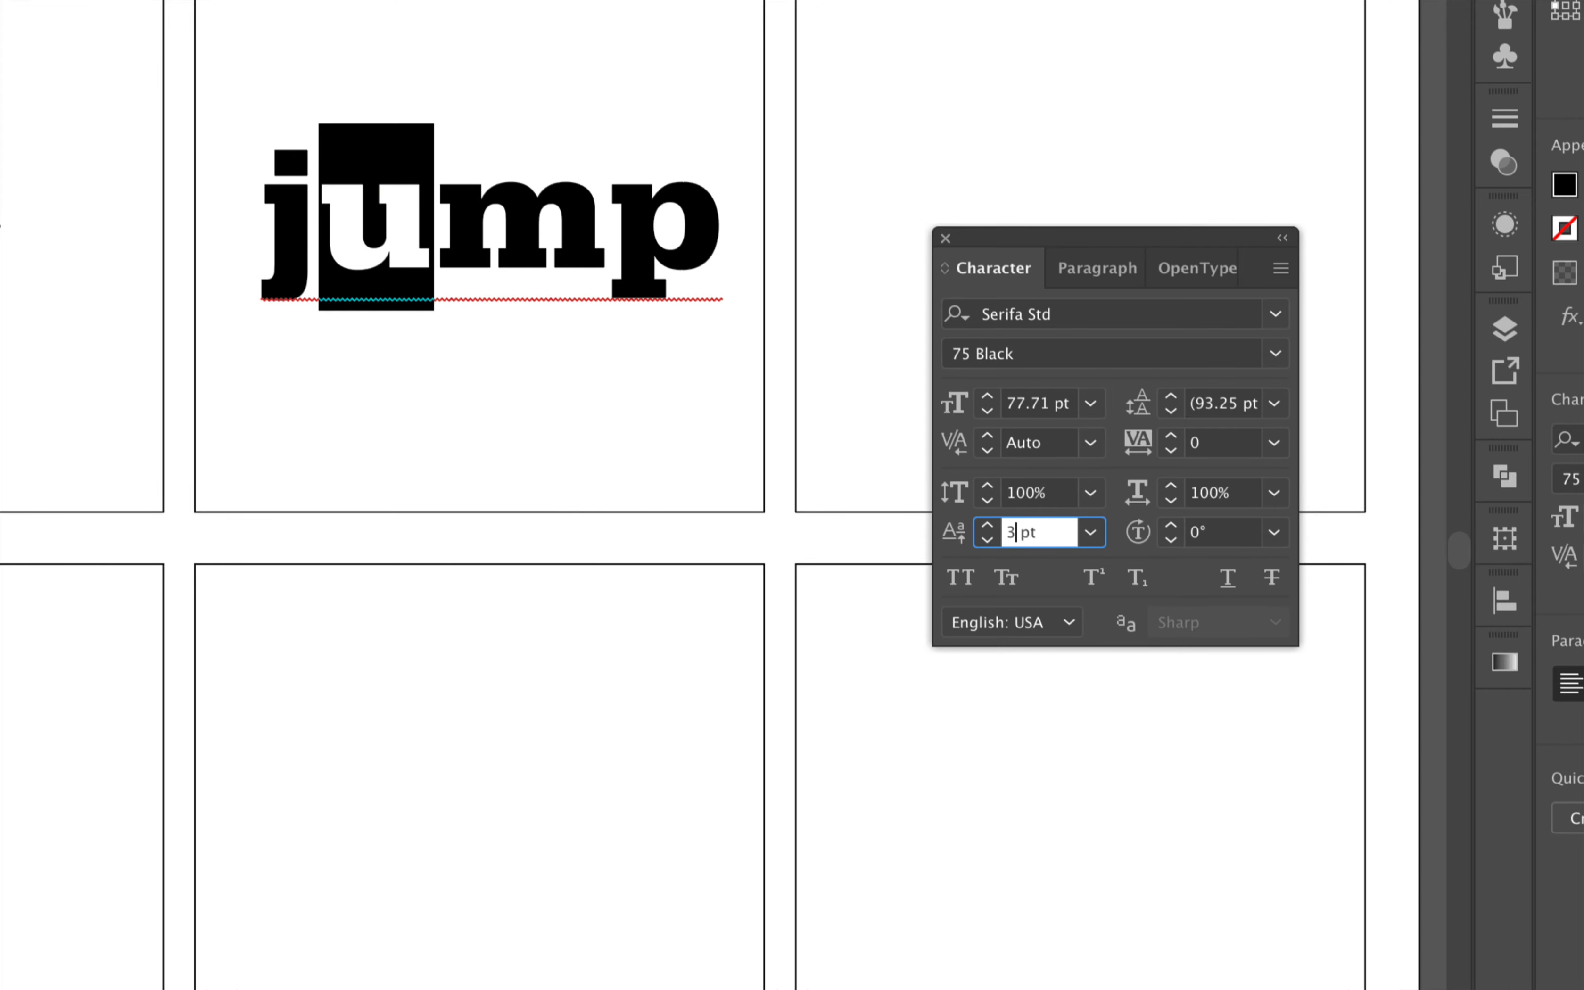
key("Return")
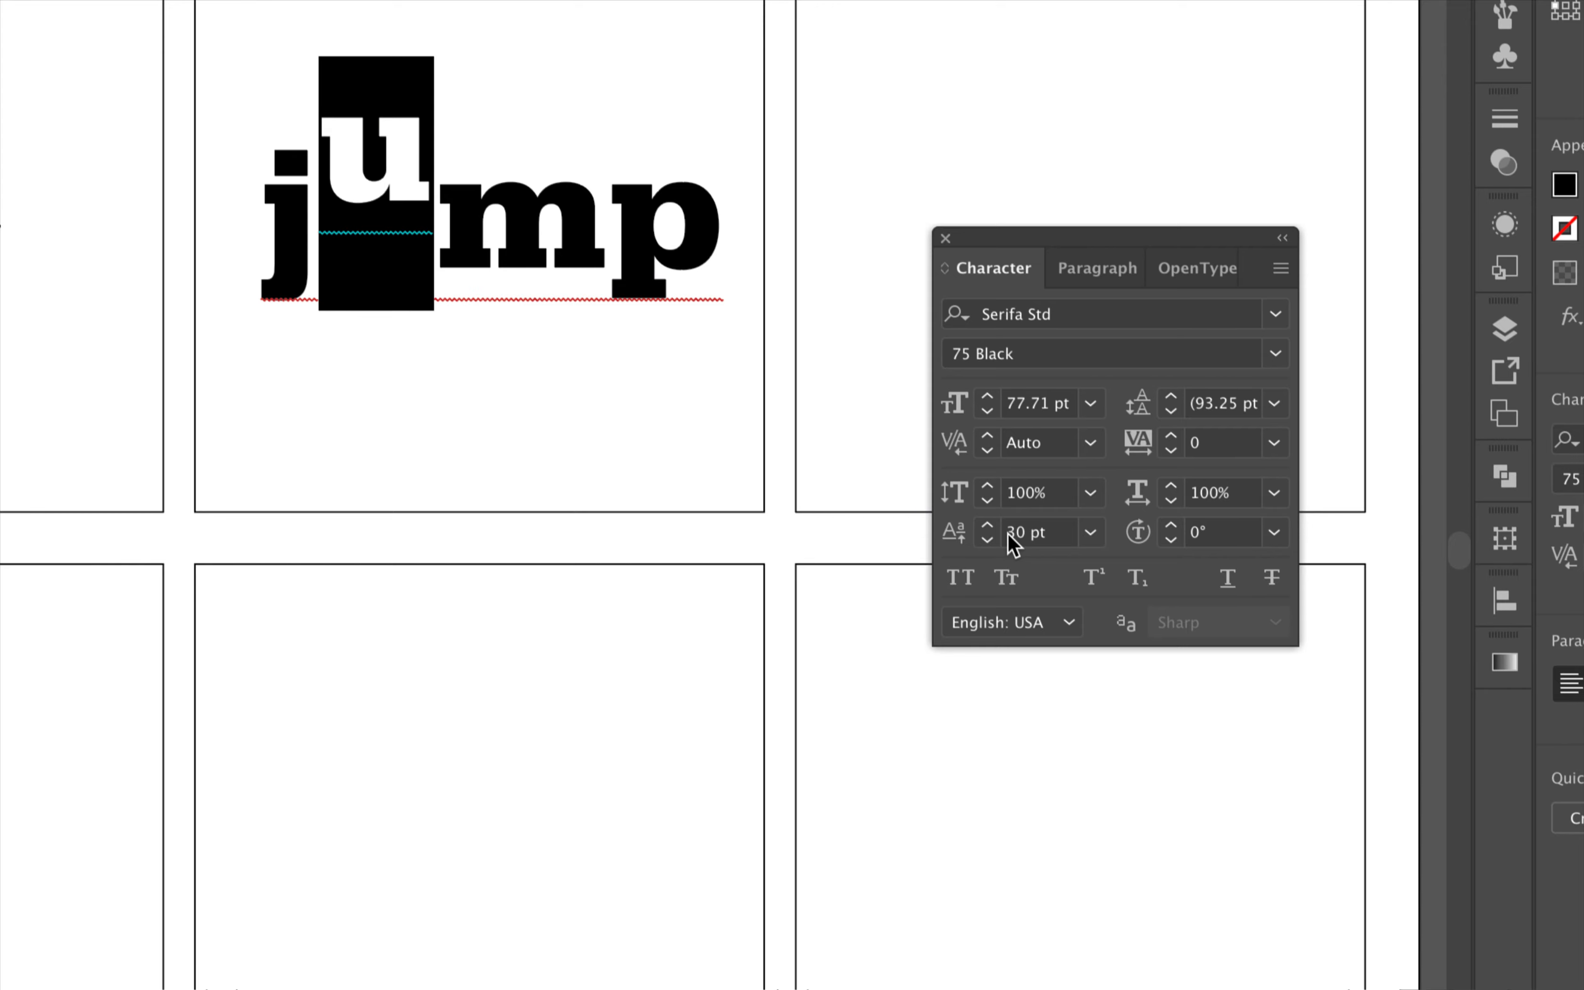
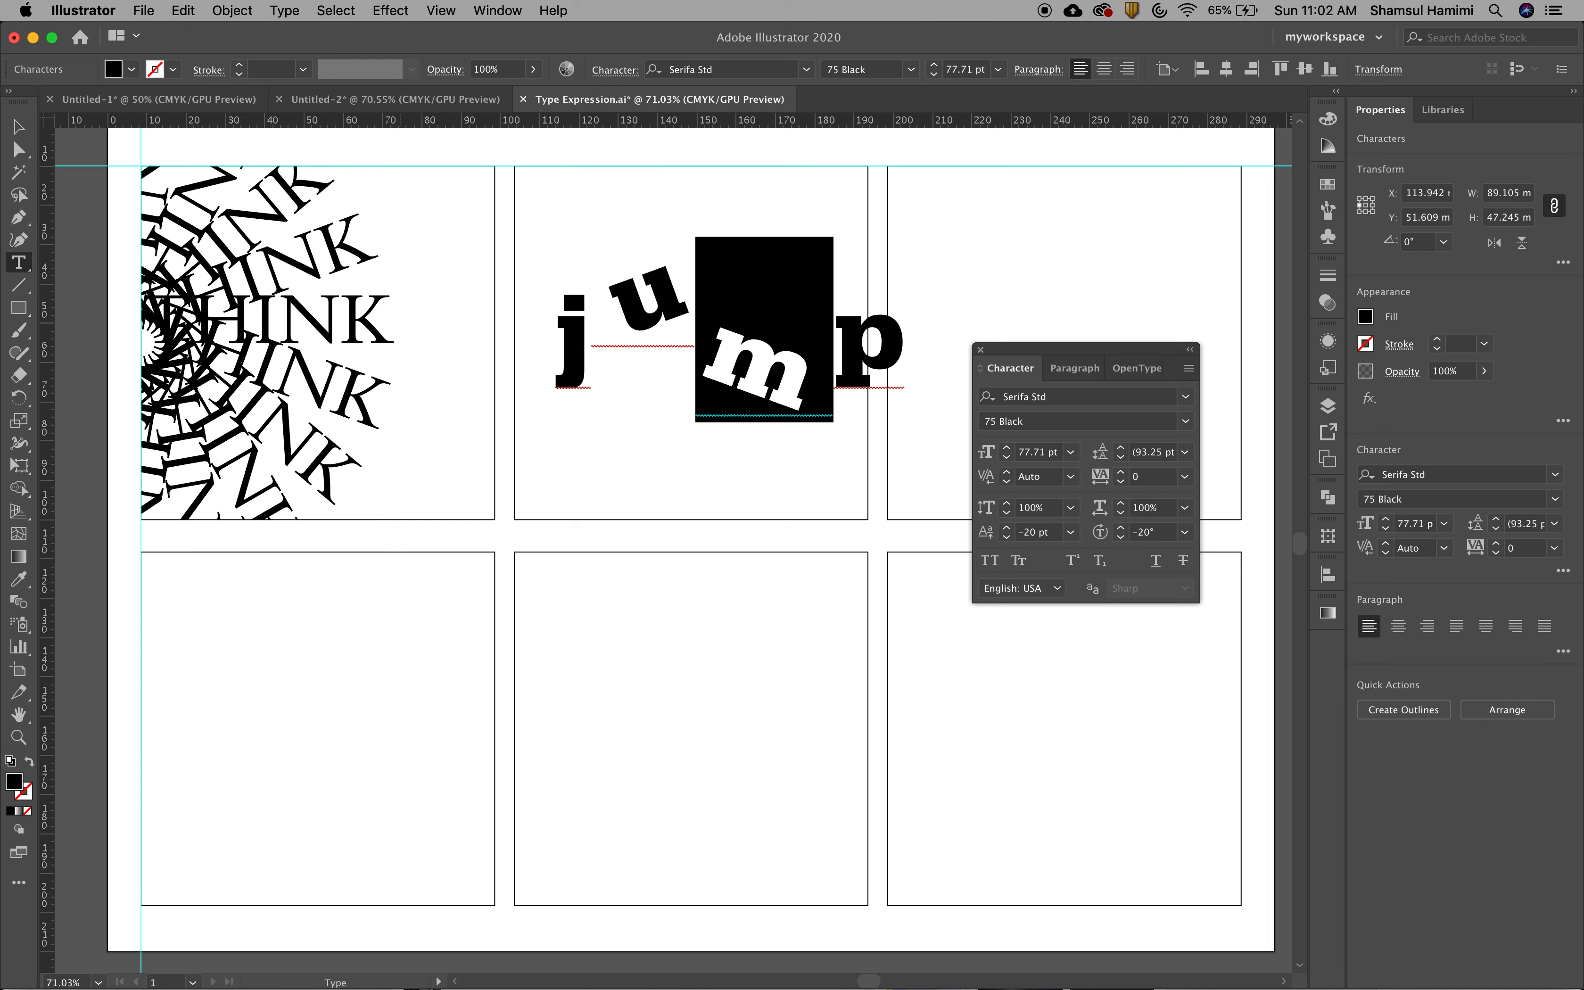
Finish editing the letters and move the word jump to about X 105 mm, Y 54 mm, inside the upper middle frame
key("Escape")
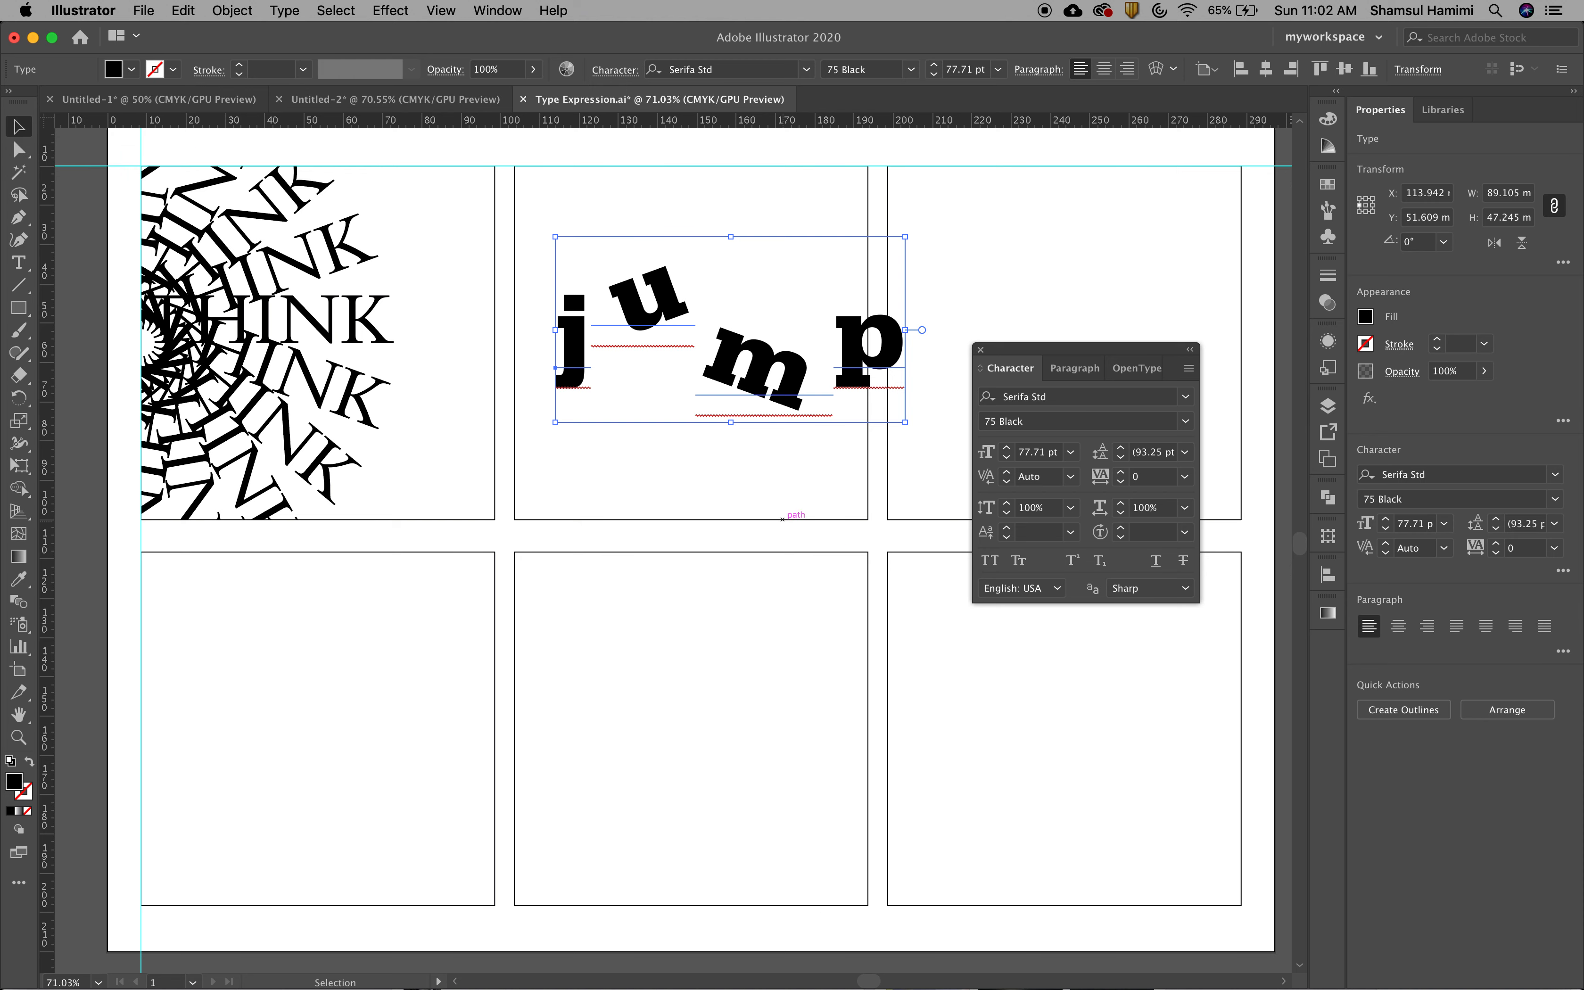
mouse_move(753, 367)
left_mouse_down()
mouse_move(689, 366)
mouse_move(731, 370)
left_mouse_up()
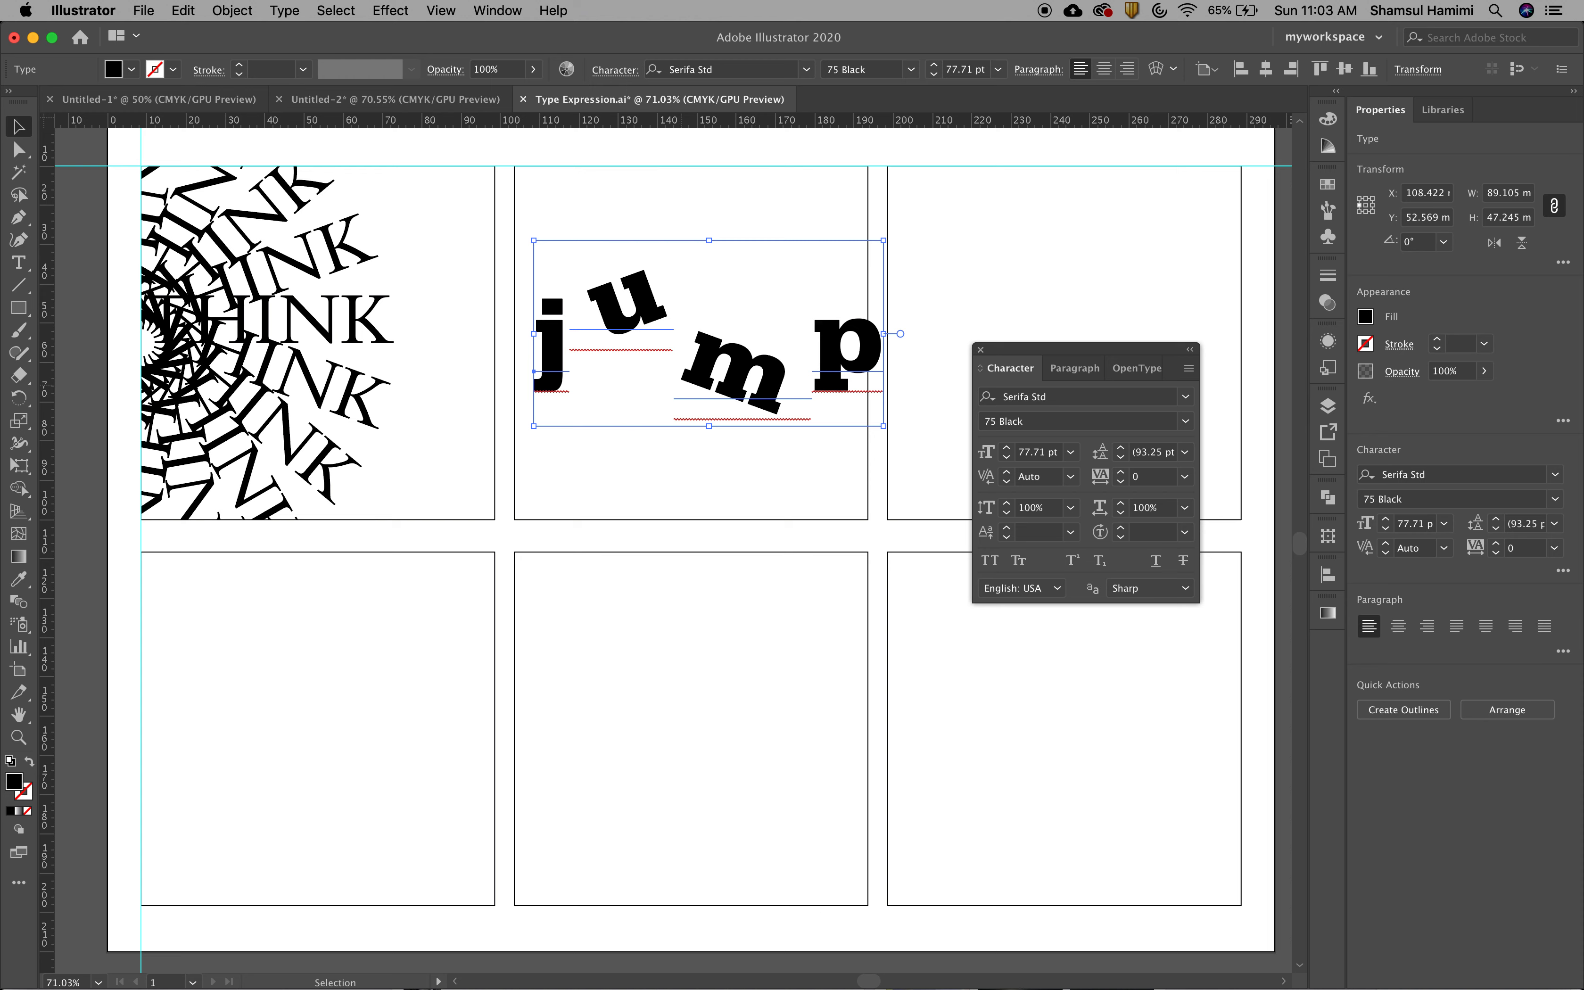
left_click_drag(771, 382, 757, 386)
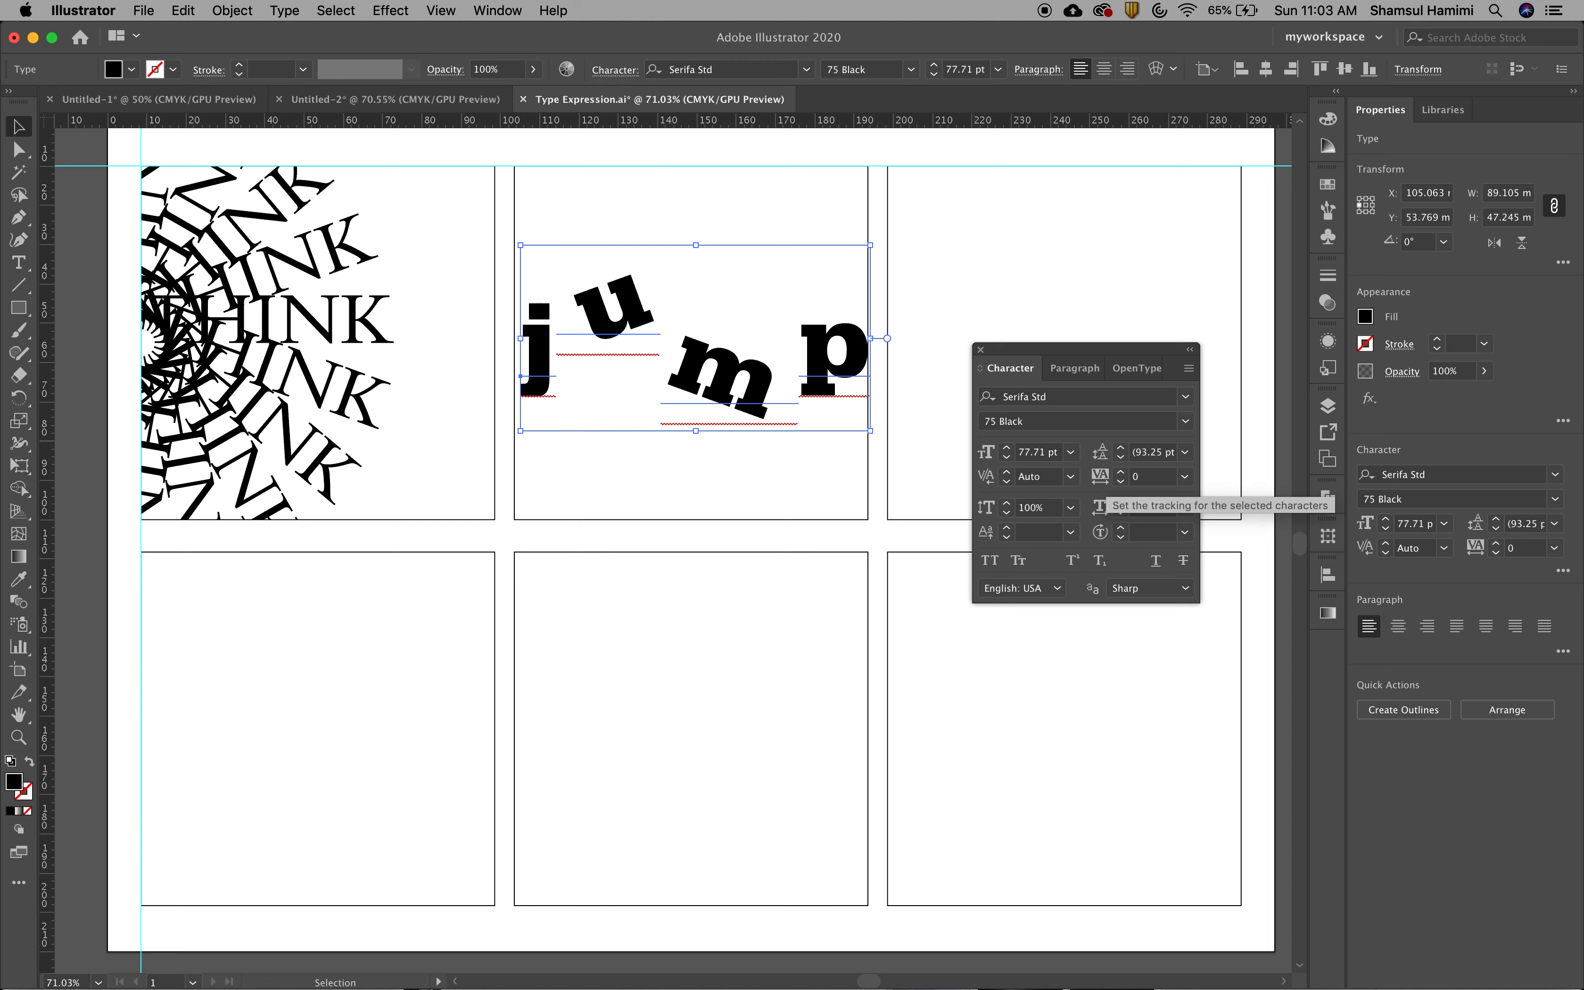
Check the tracking presets for the word jump, examine the tracking increment in the Type preferences, and close the preferences
left_click(1185, 476)
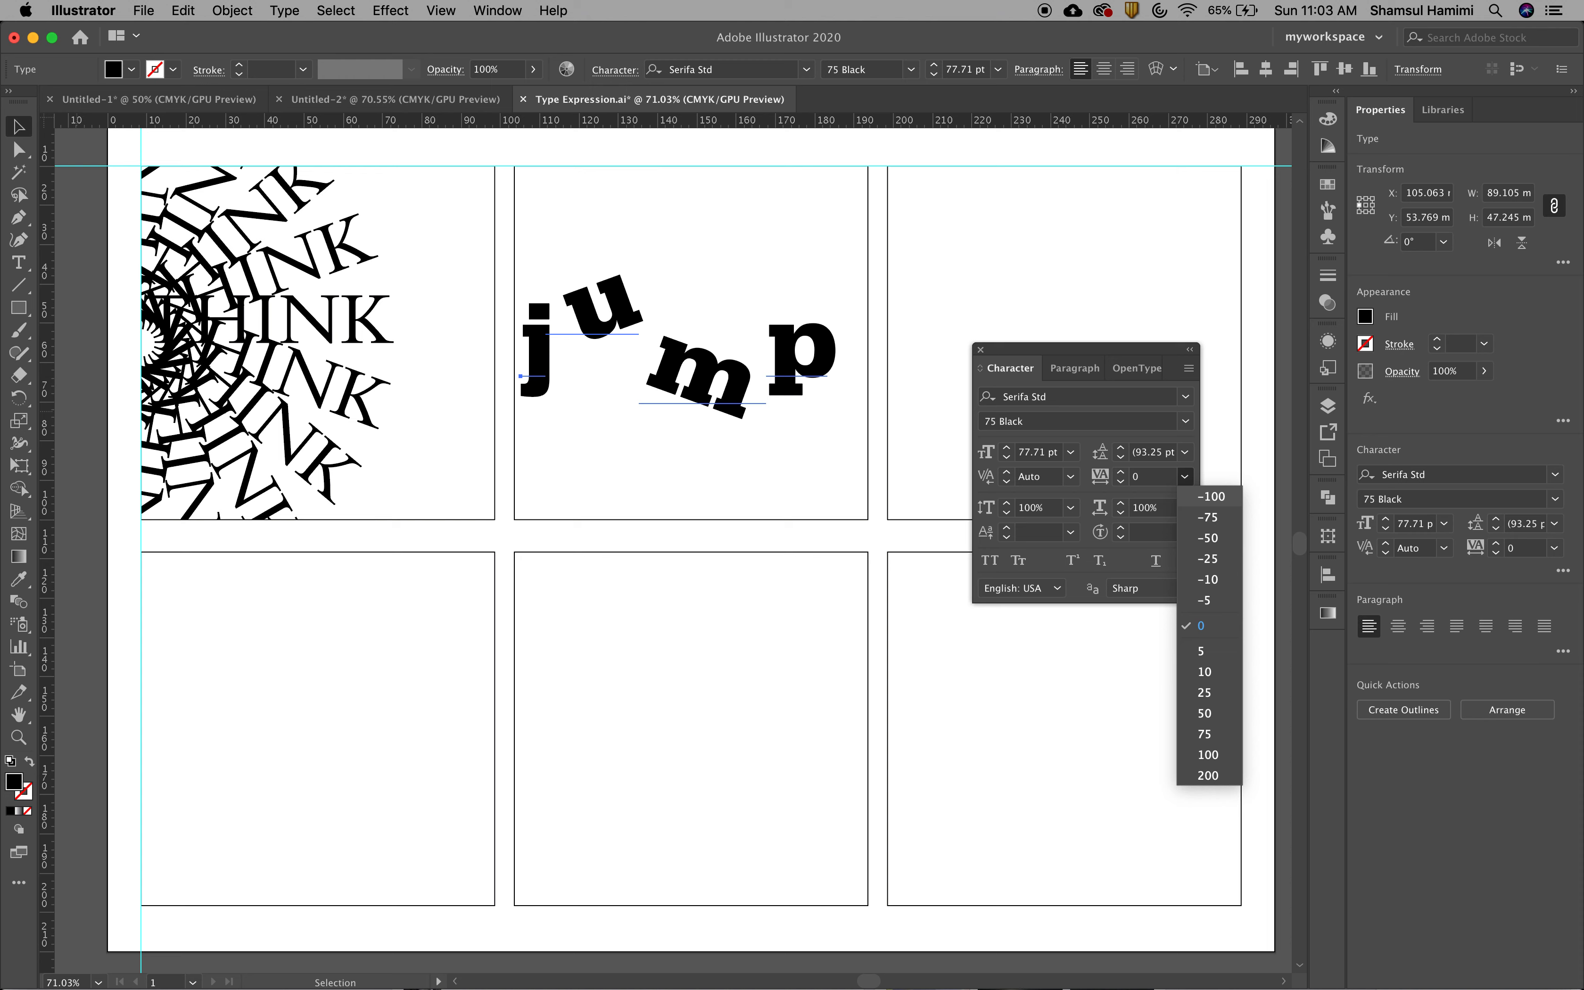
key("Escape")
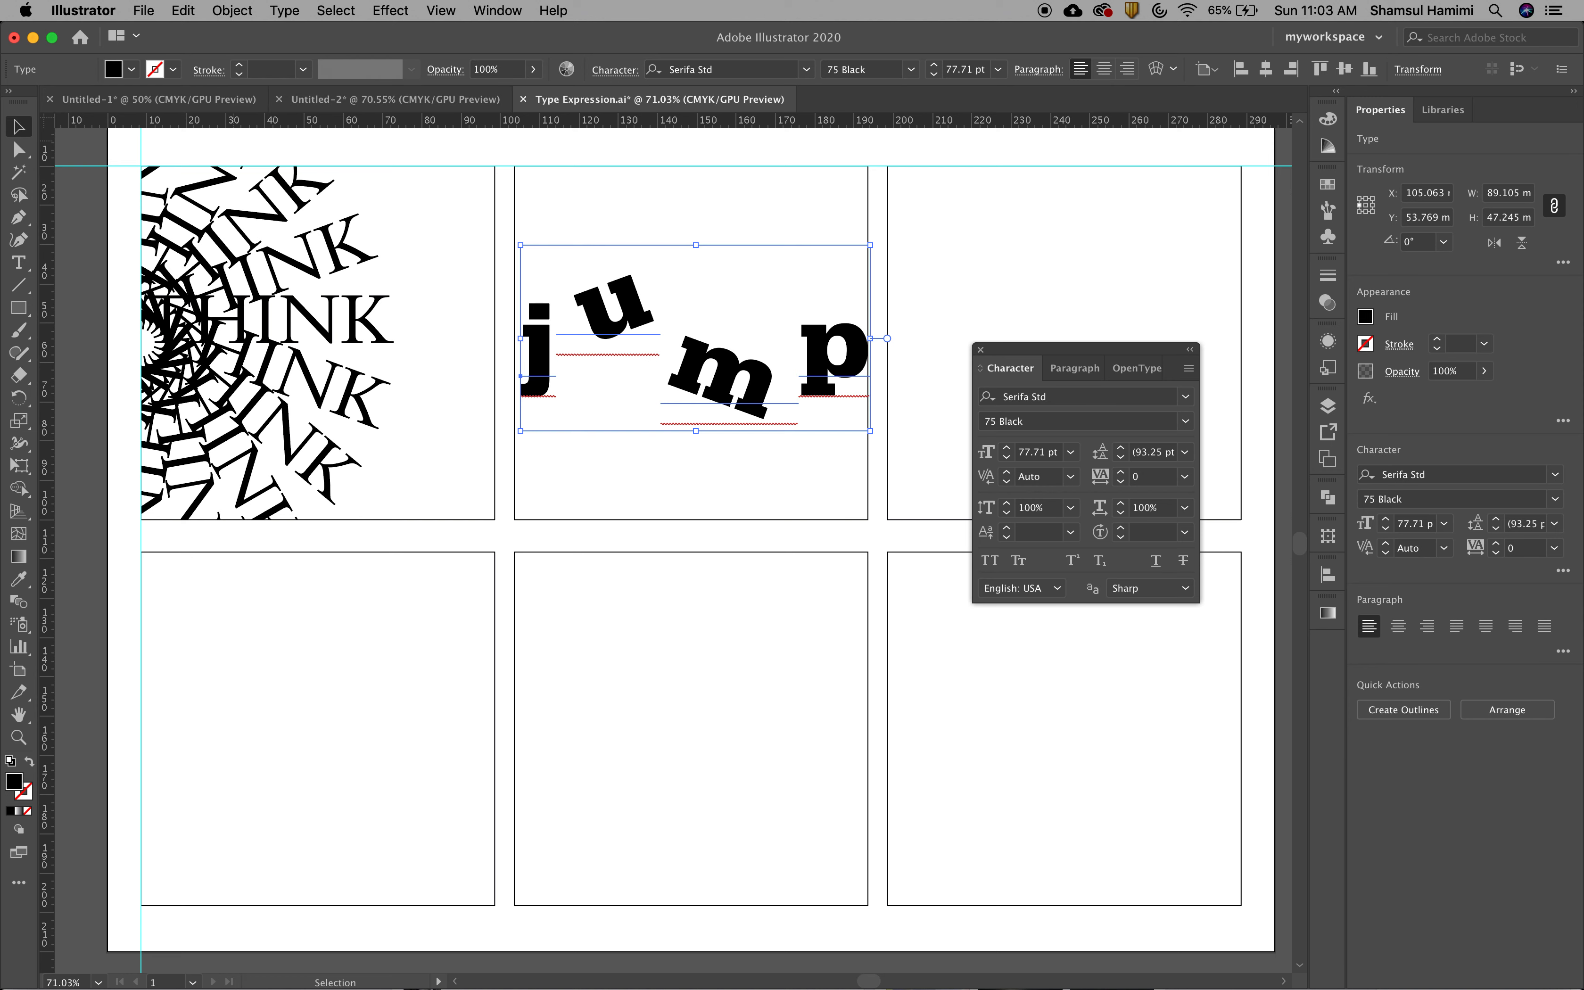
left_click(104, 11)
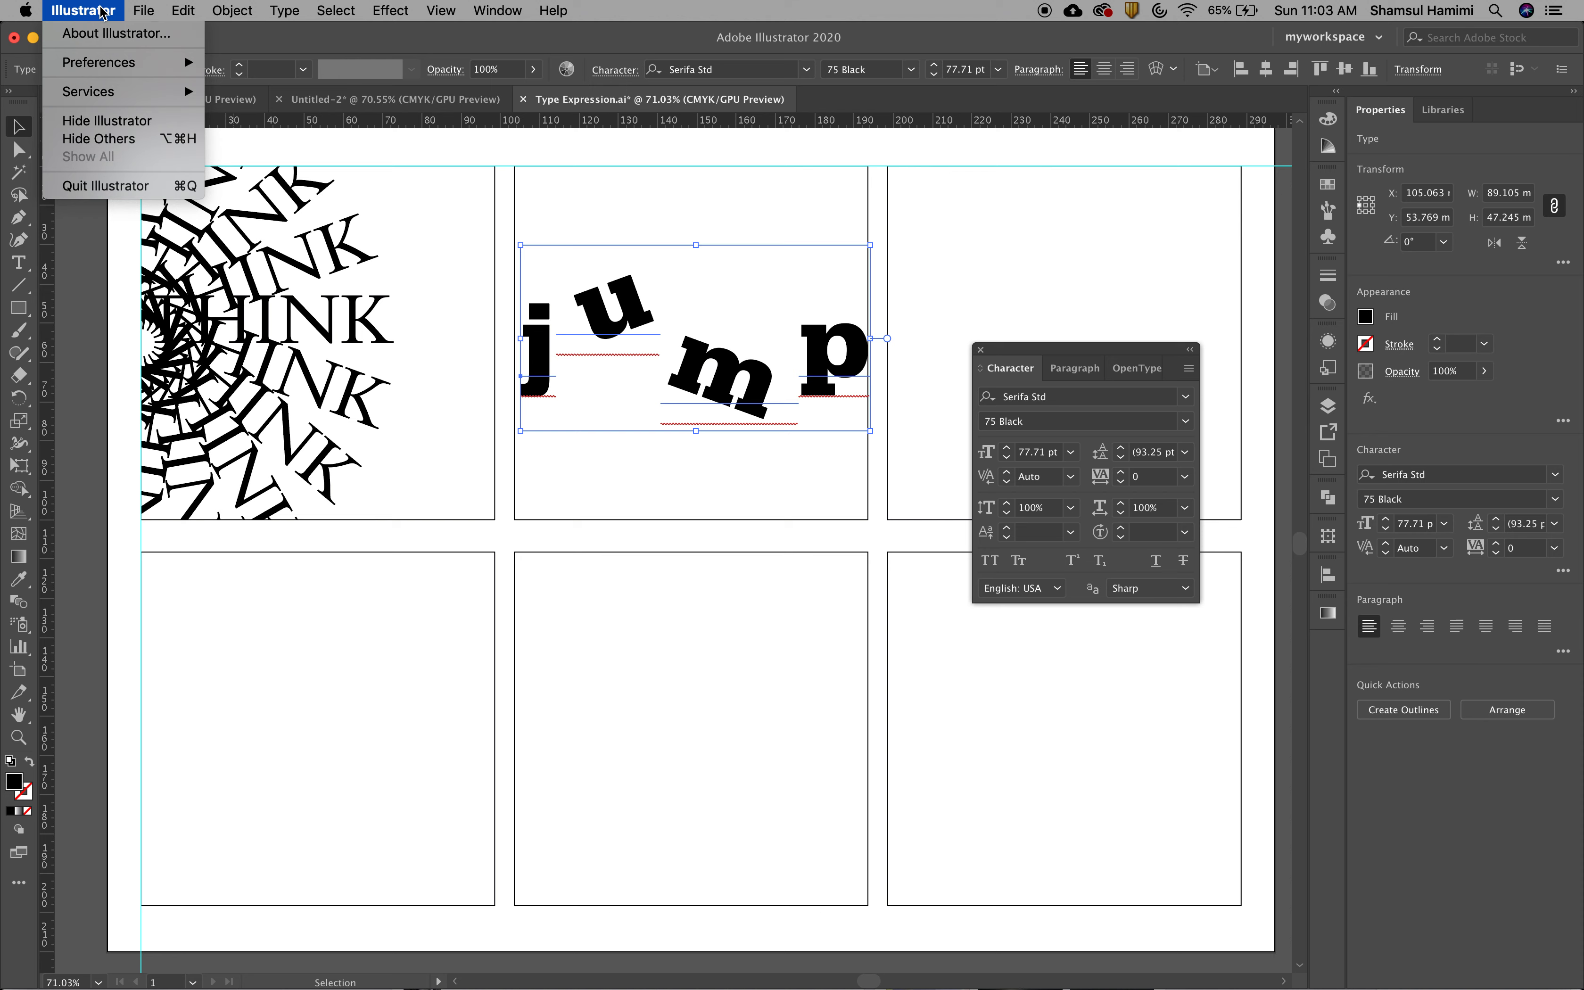
mouse_move(111, 69)
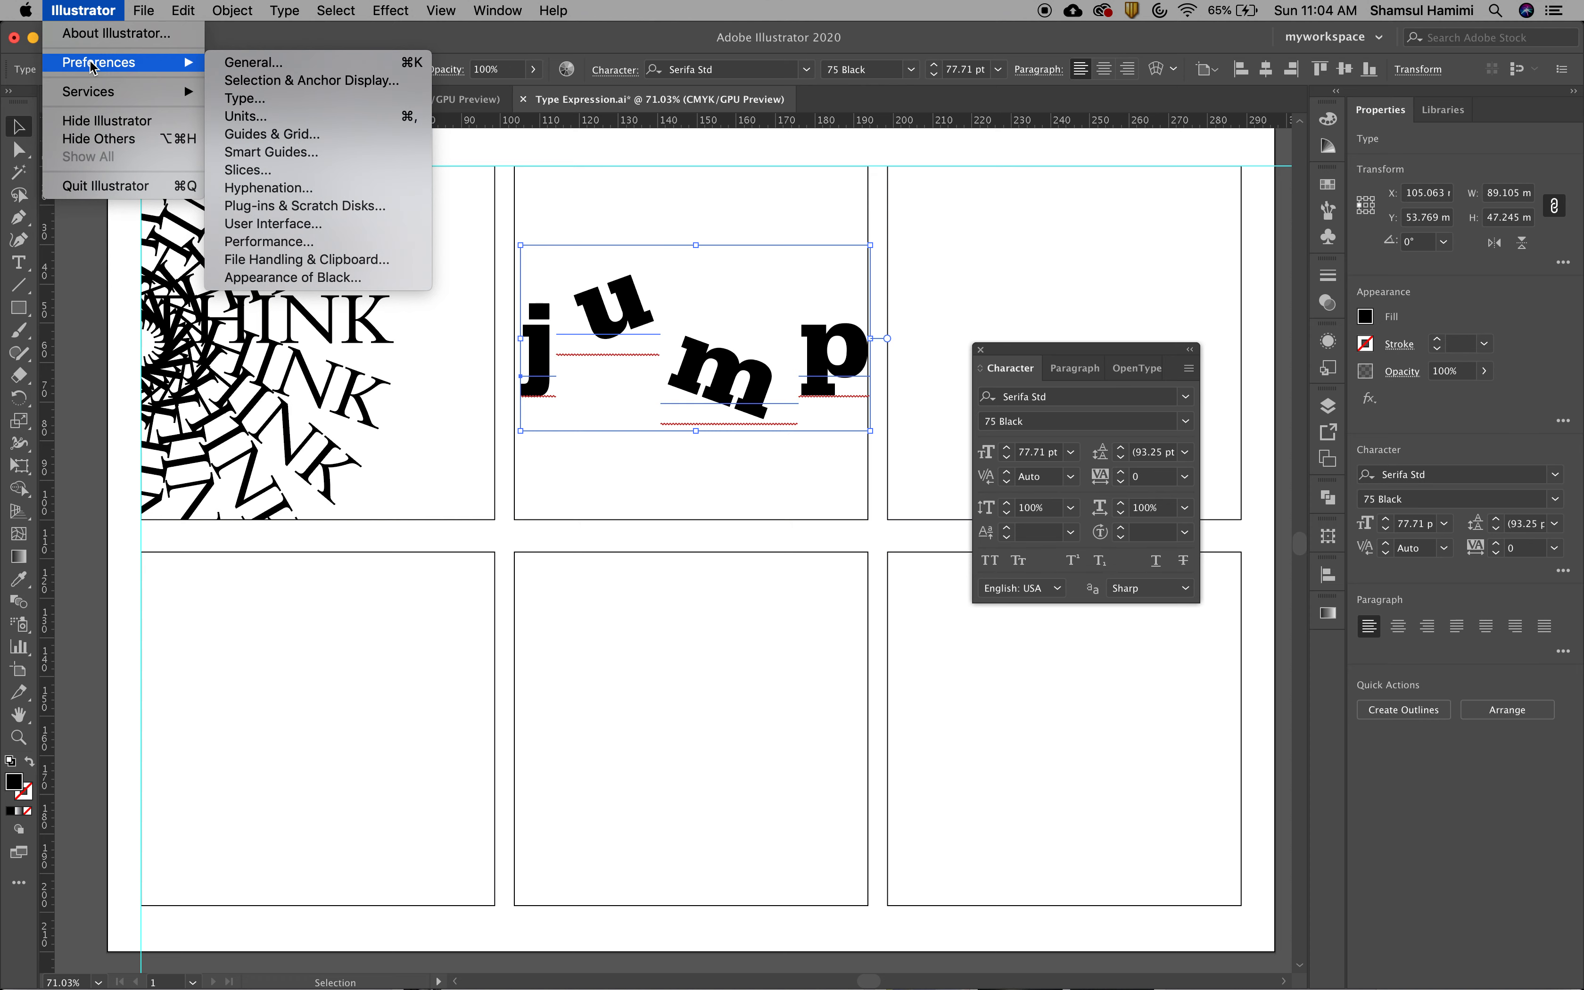
mouse_move(189, 15)
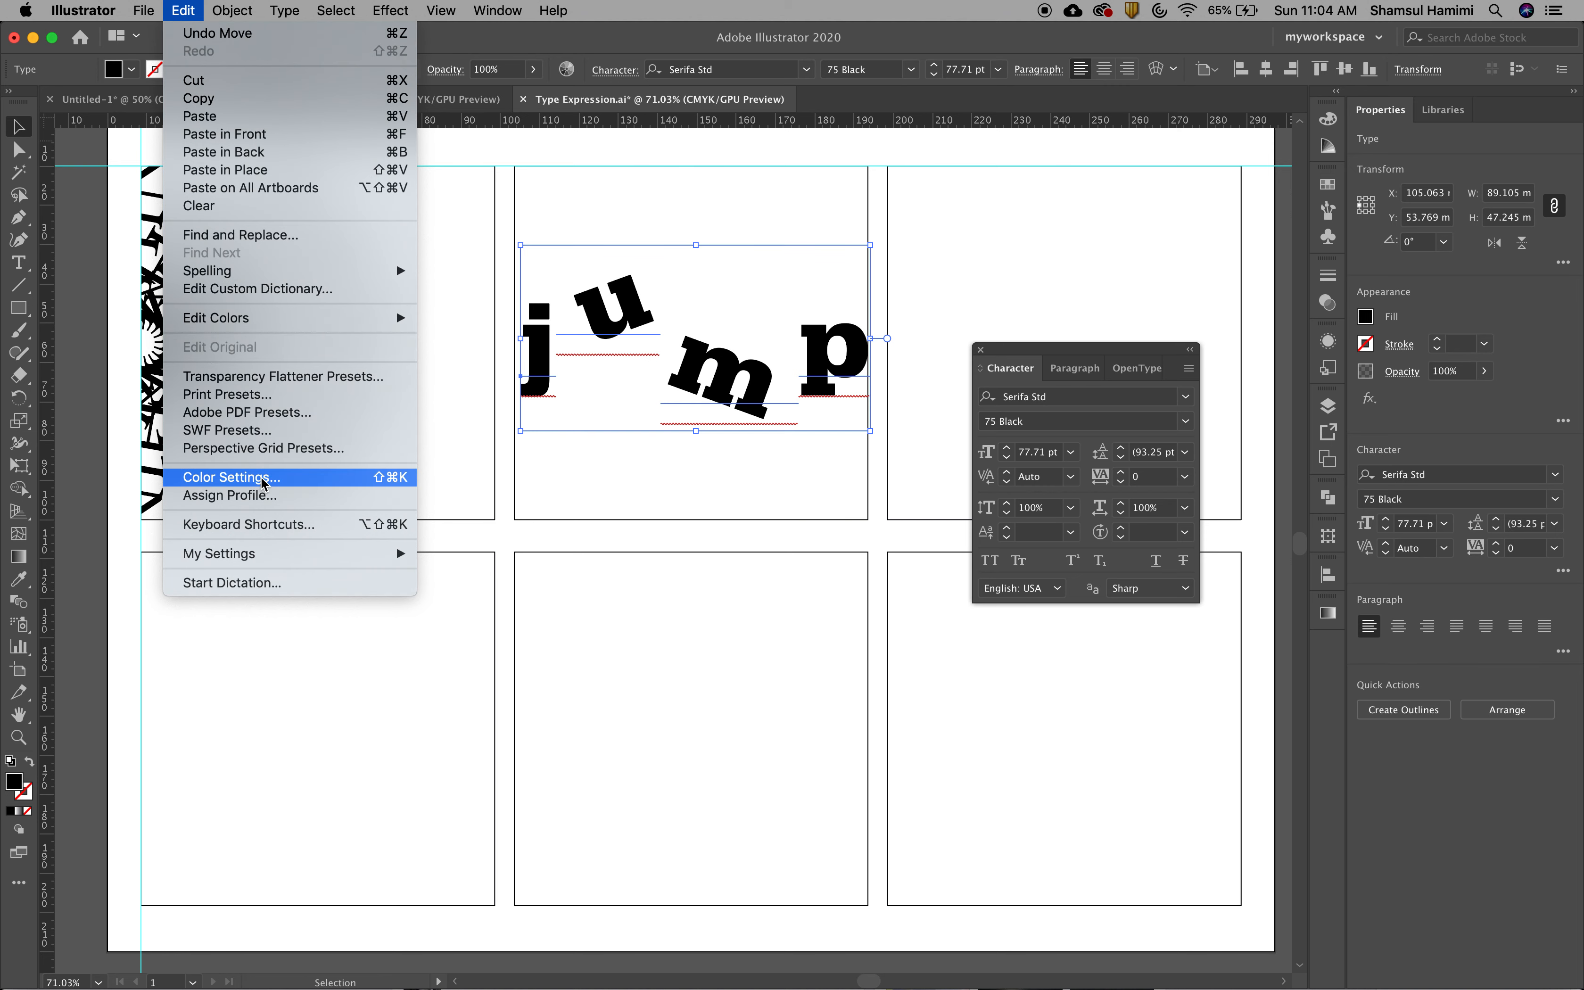
mouse_move(87, 14)
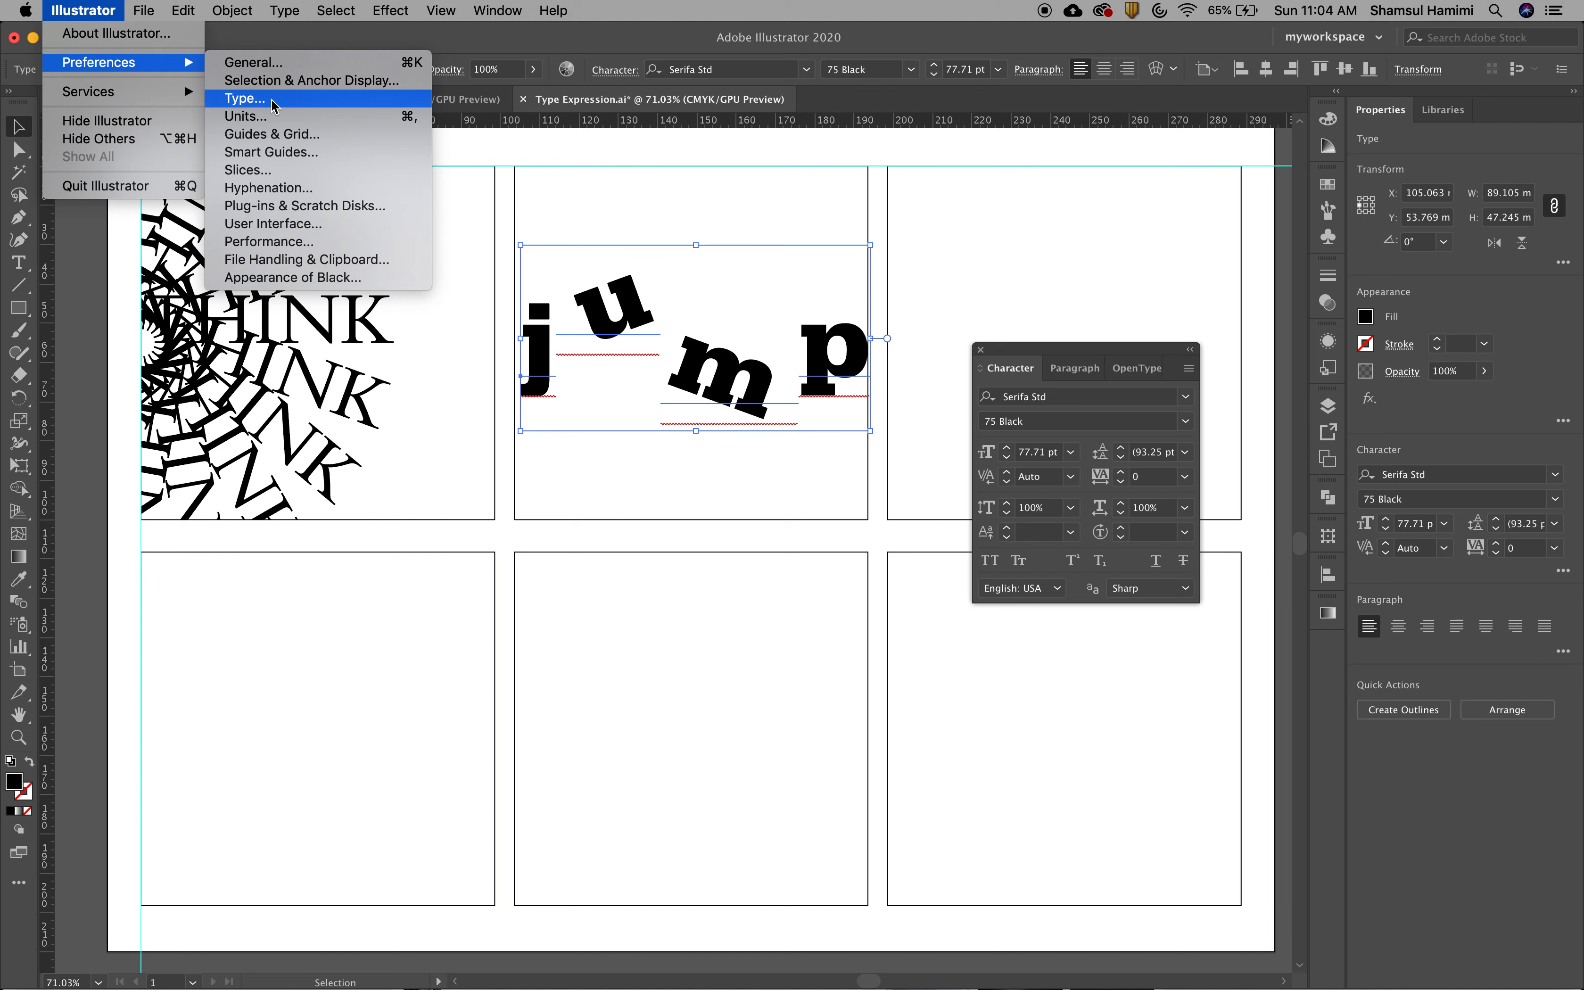
left_click(271, 99)
left_click_drag(827, 196, 673, 168)
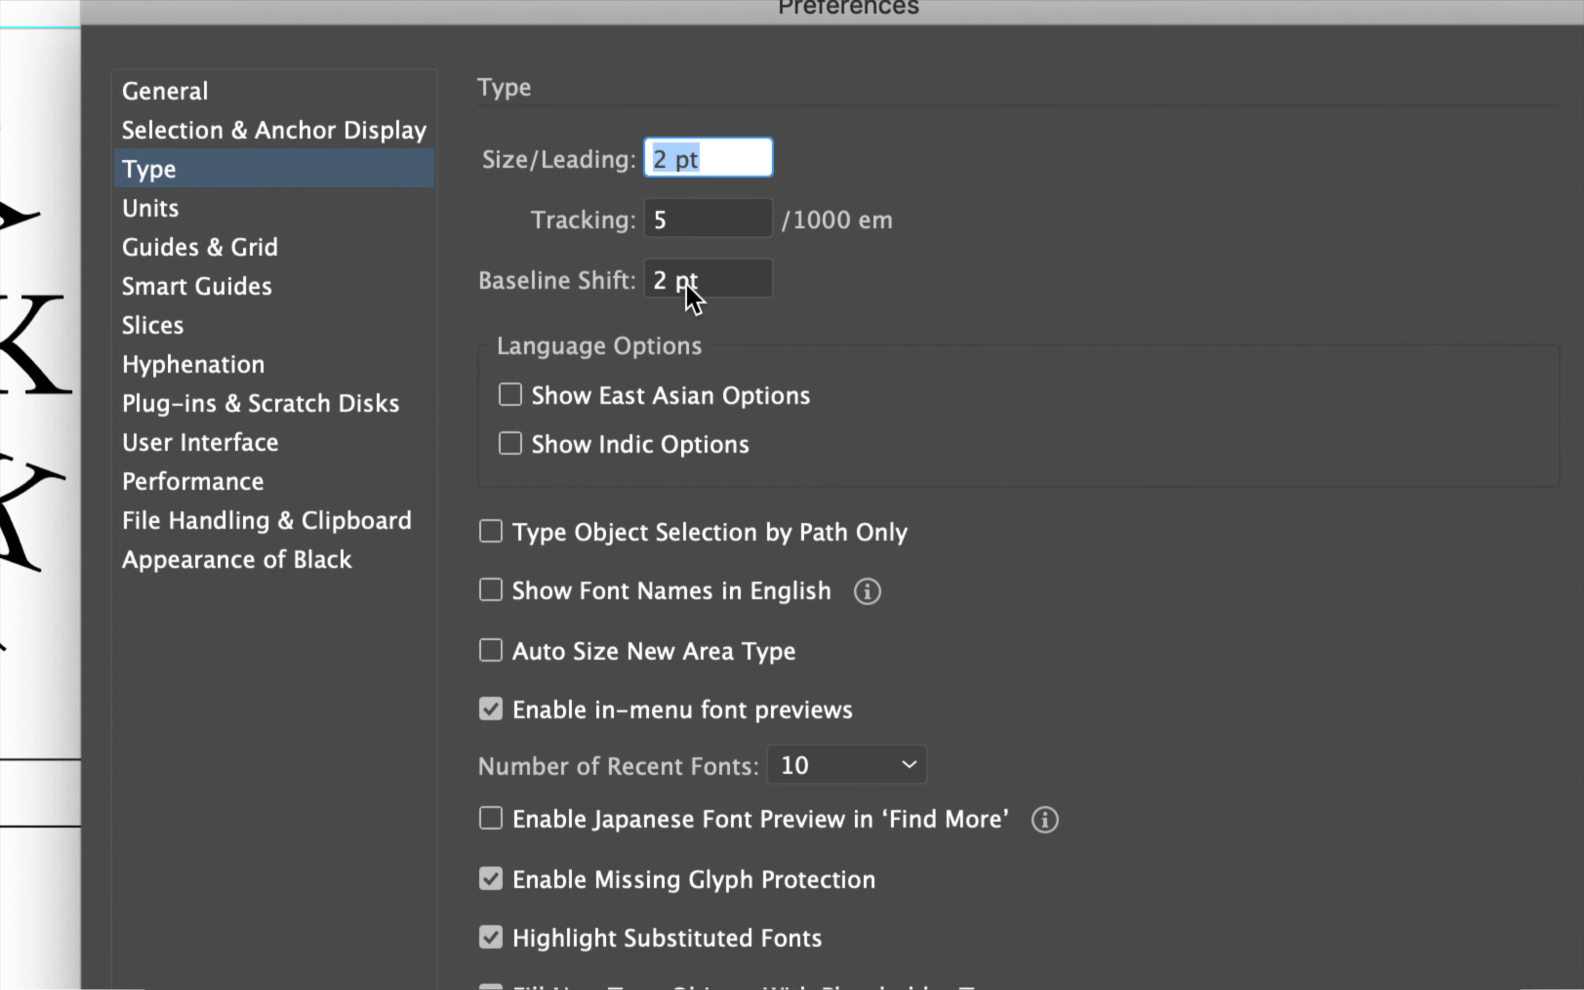
left_click(690, 242)
left_click(664, 220)
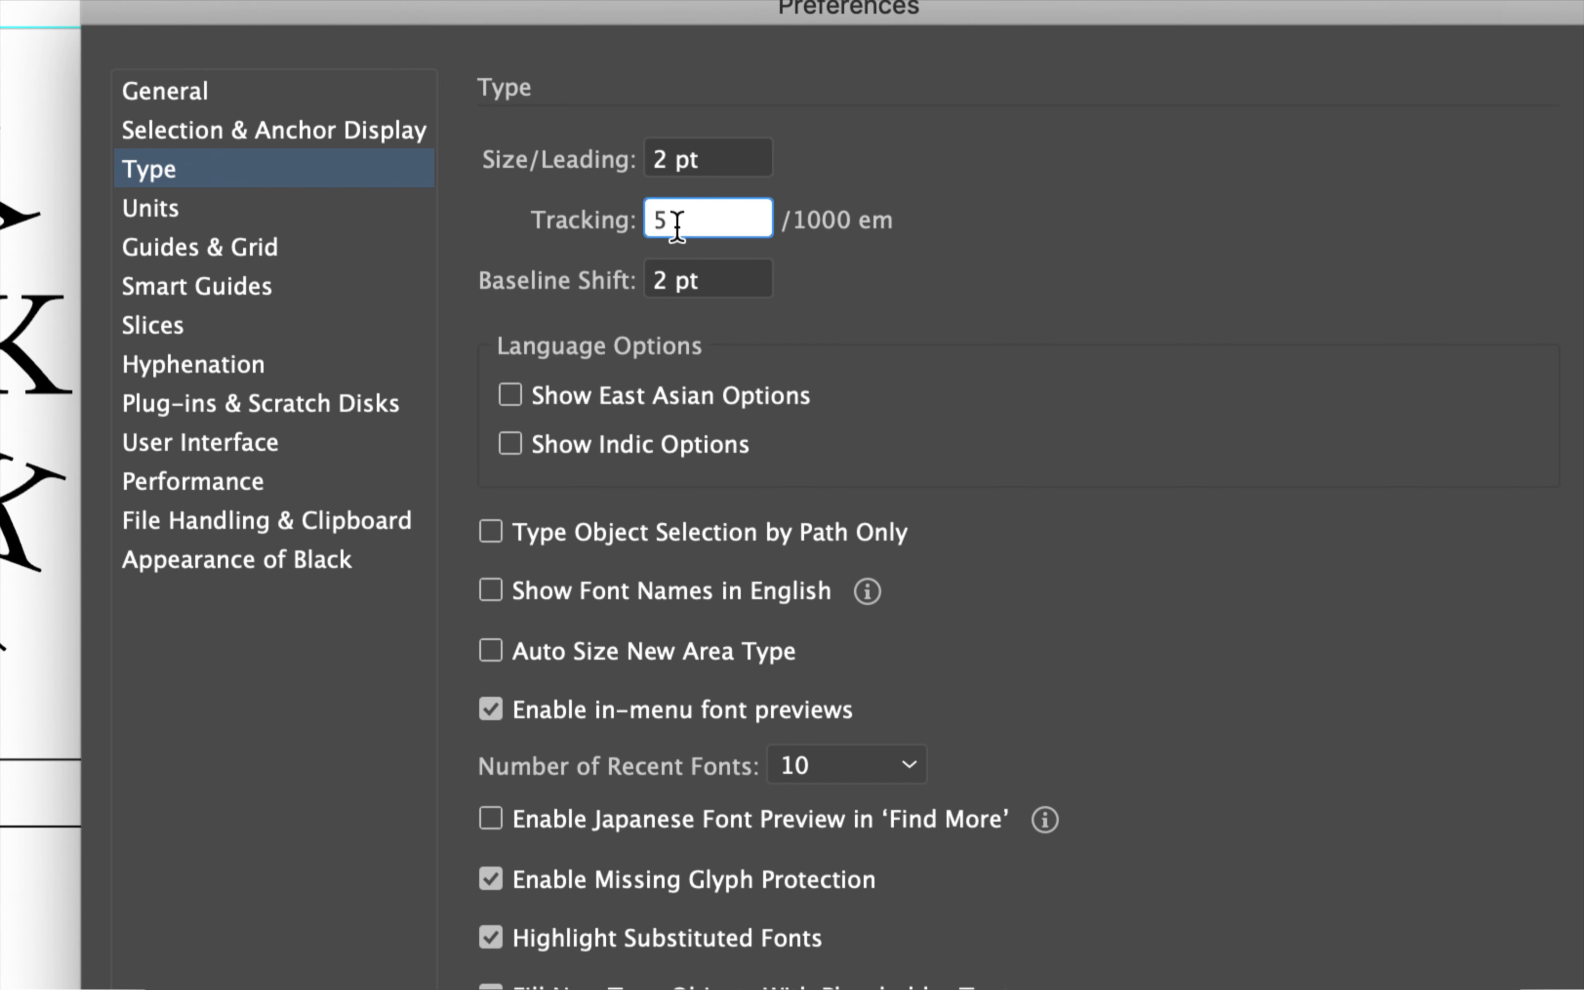
left_click_drag(677, 226, 654, 229)
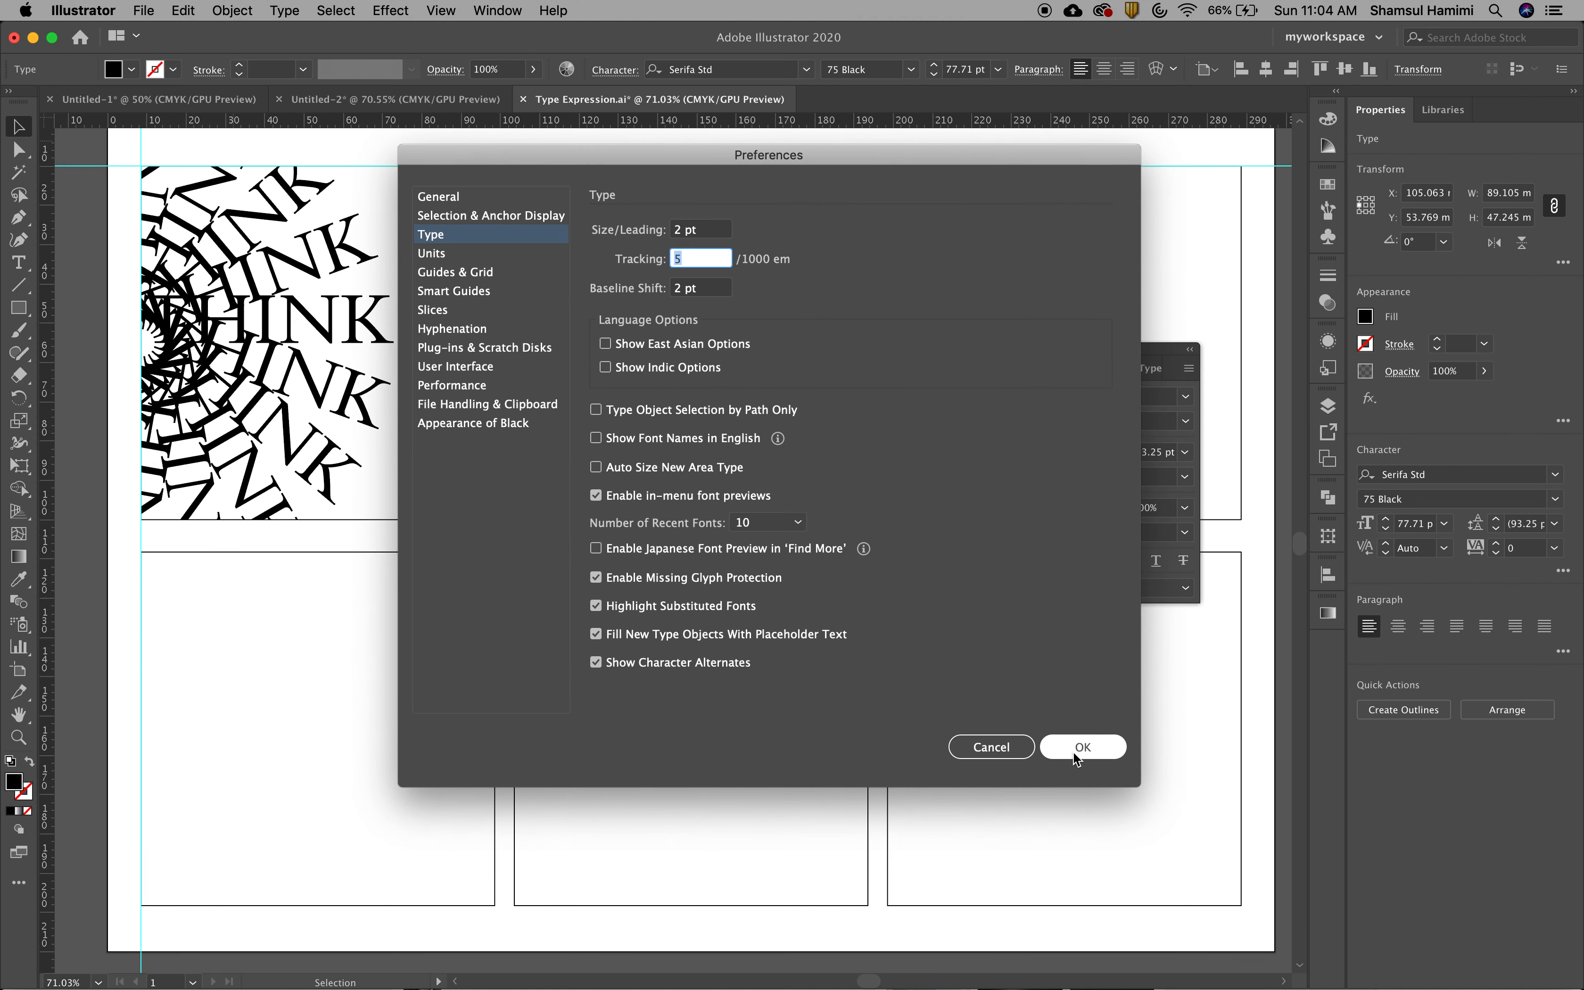
left_click(1081, 747)
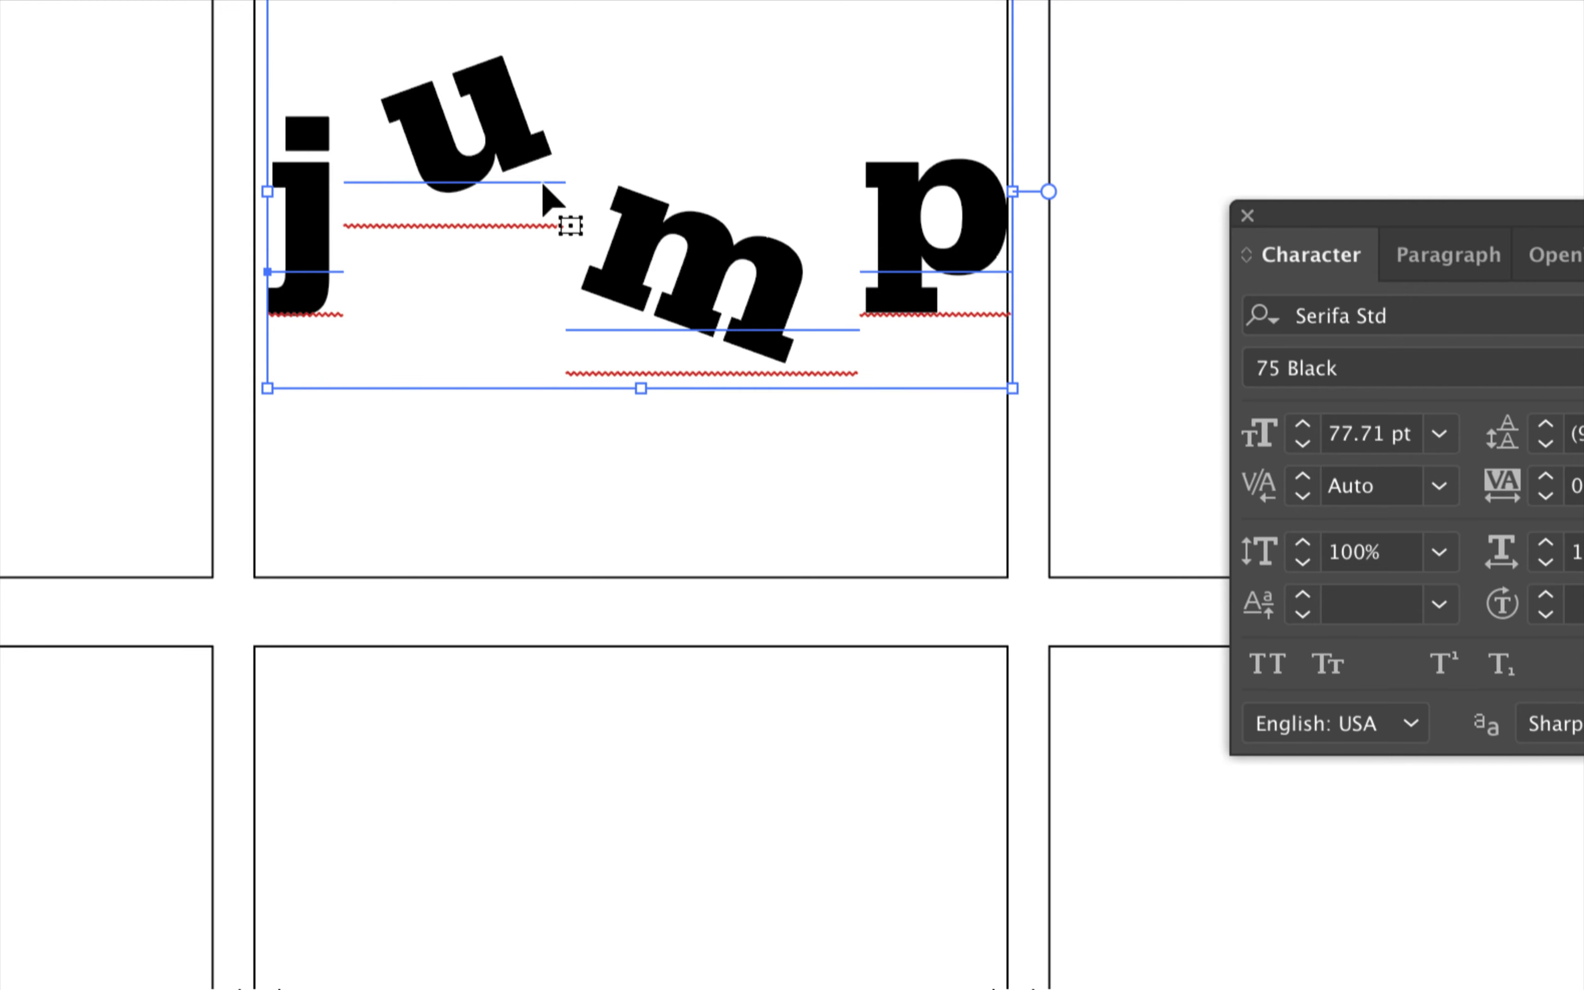
Enter text editing on the word jump and select all of its letters
double_click(524, 149)
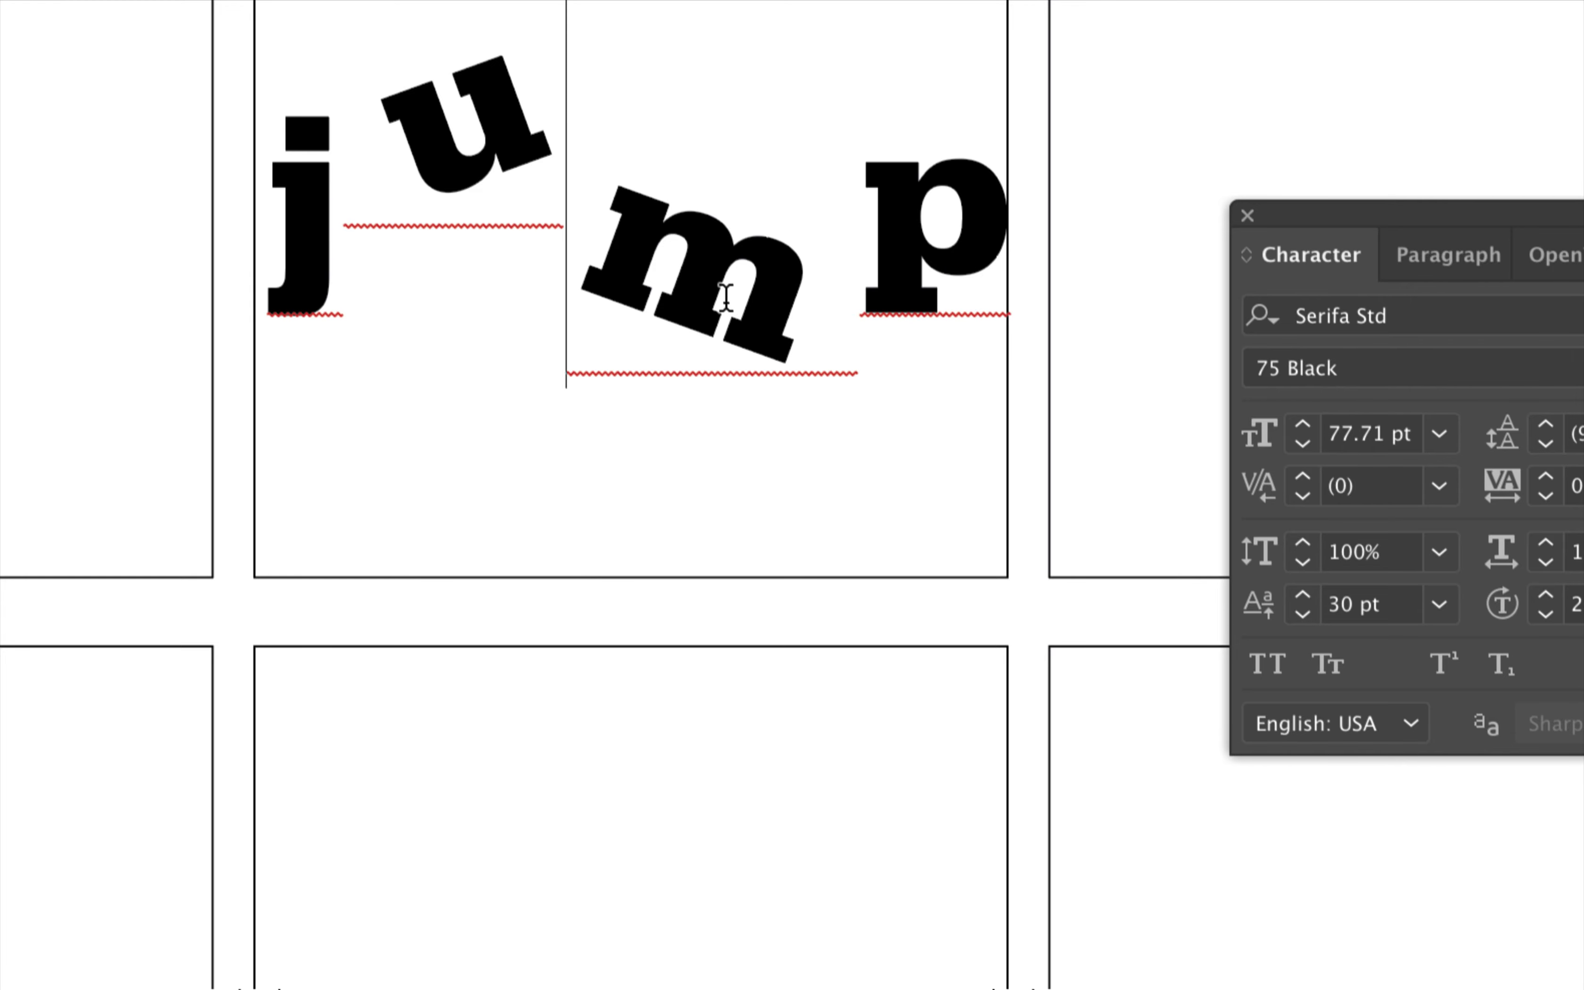
left_click_drag(949, 308, 286, 303)
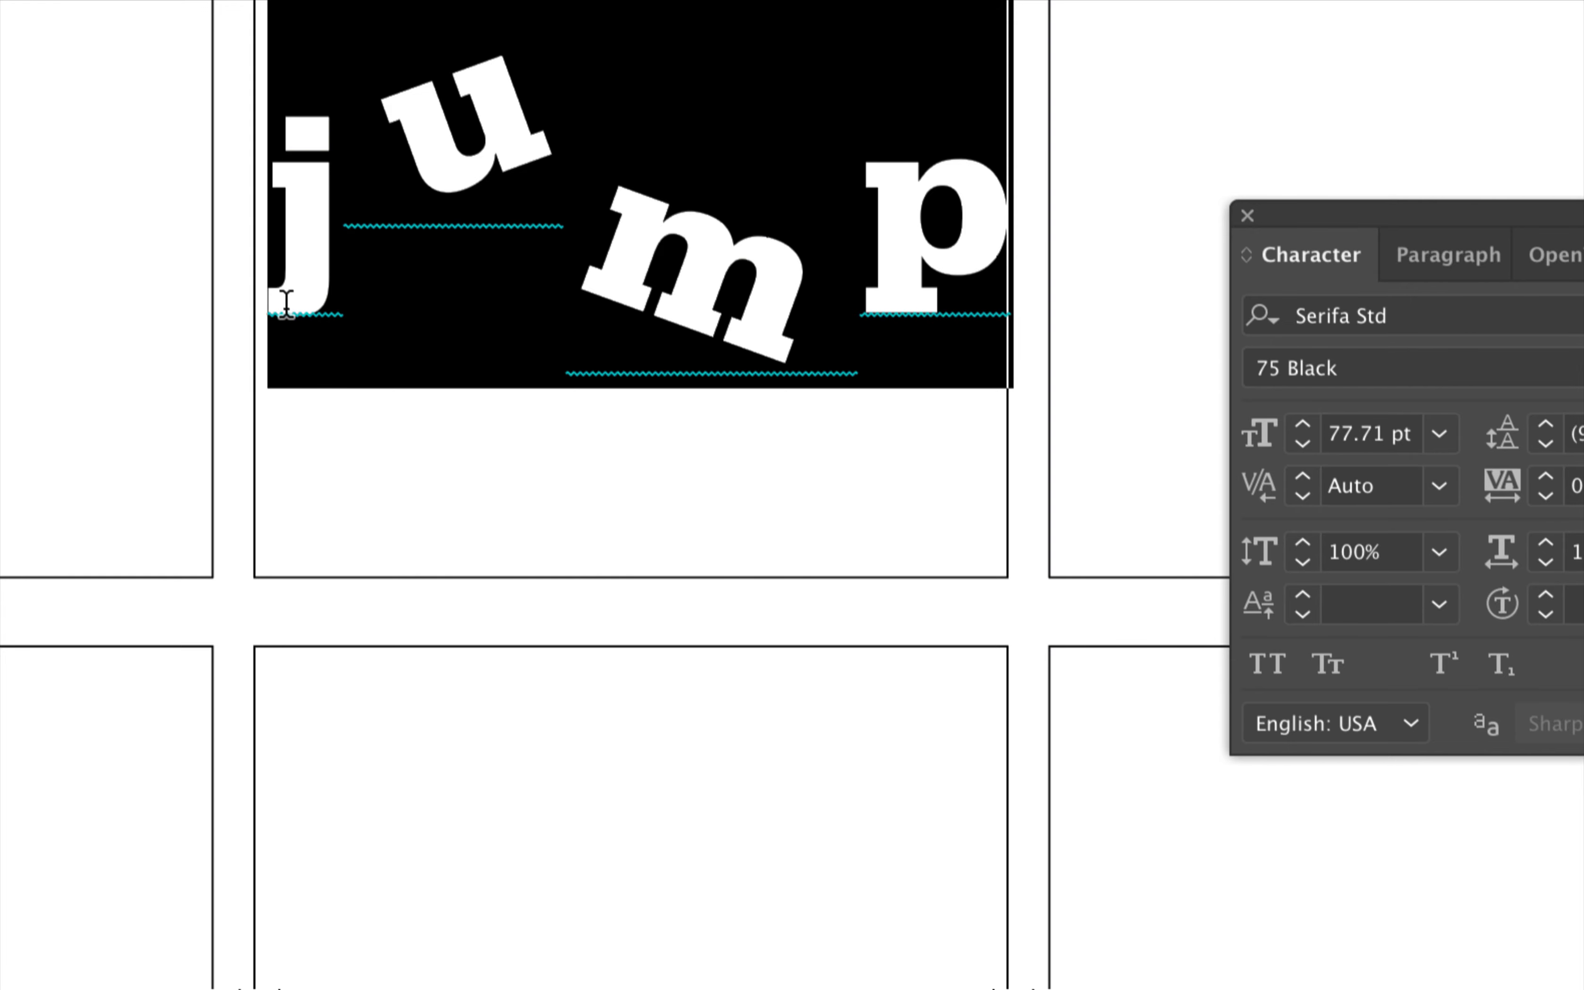
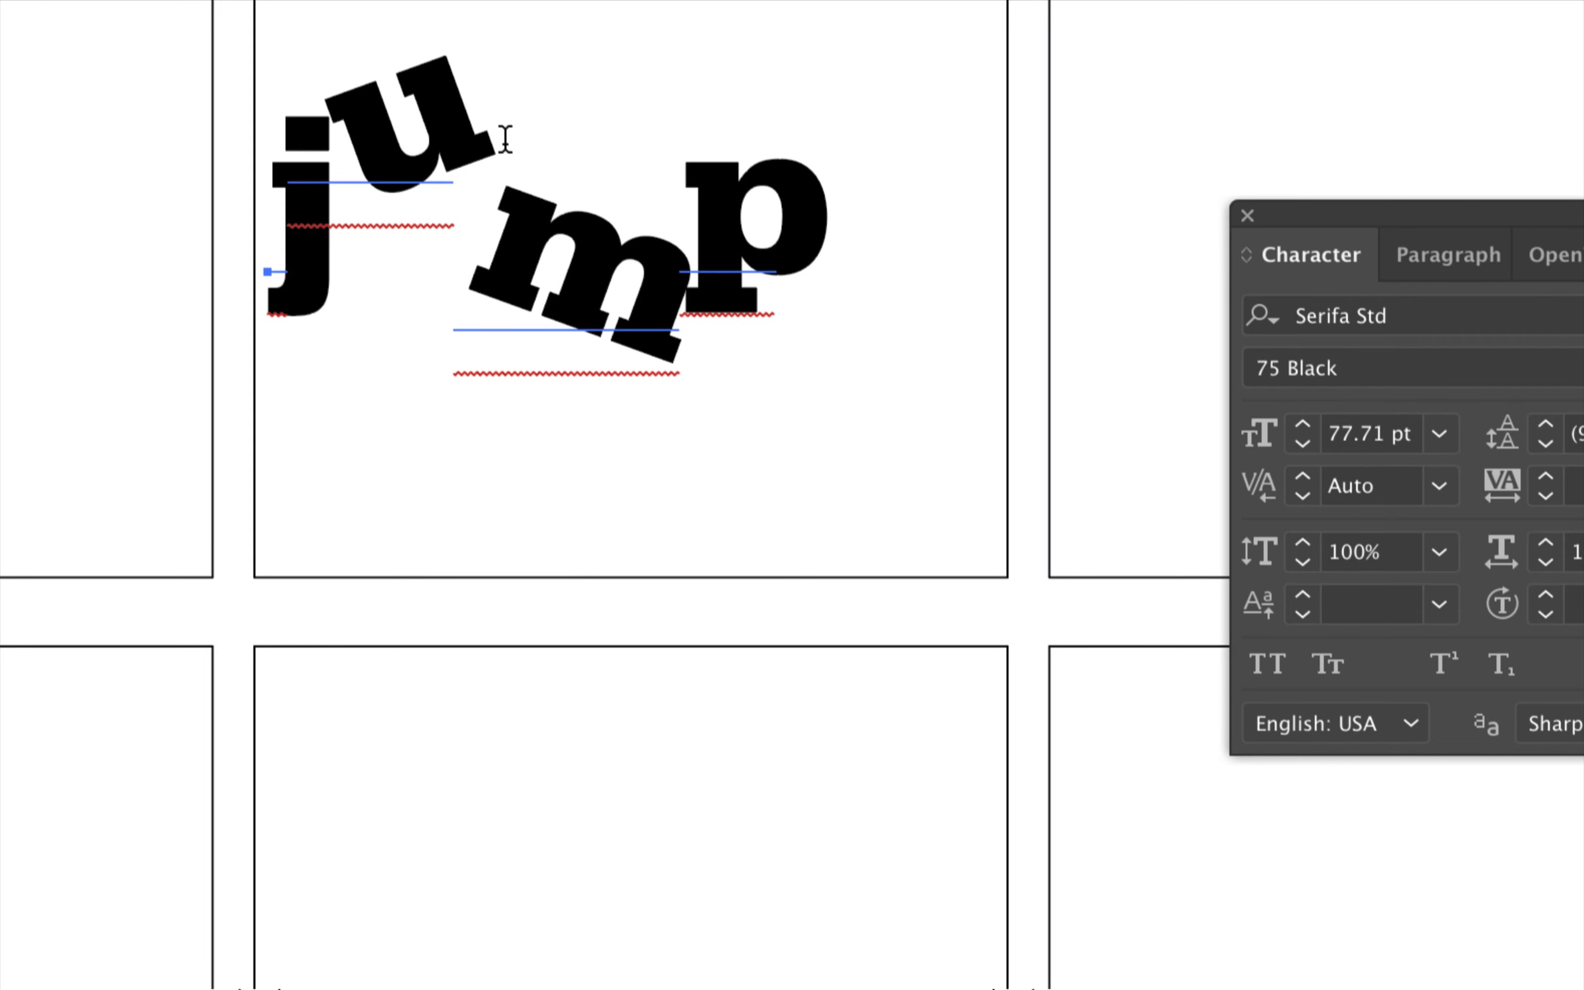
Select only the letter u in the word jump, tighten its tracking, and finish editing the text
key("super+a")
left_click(427, 141)
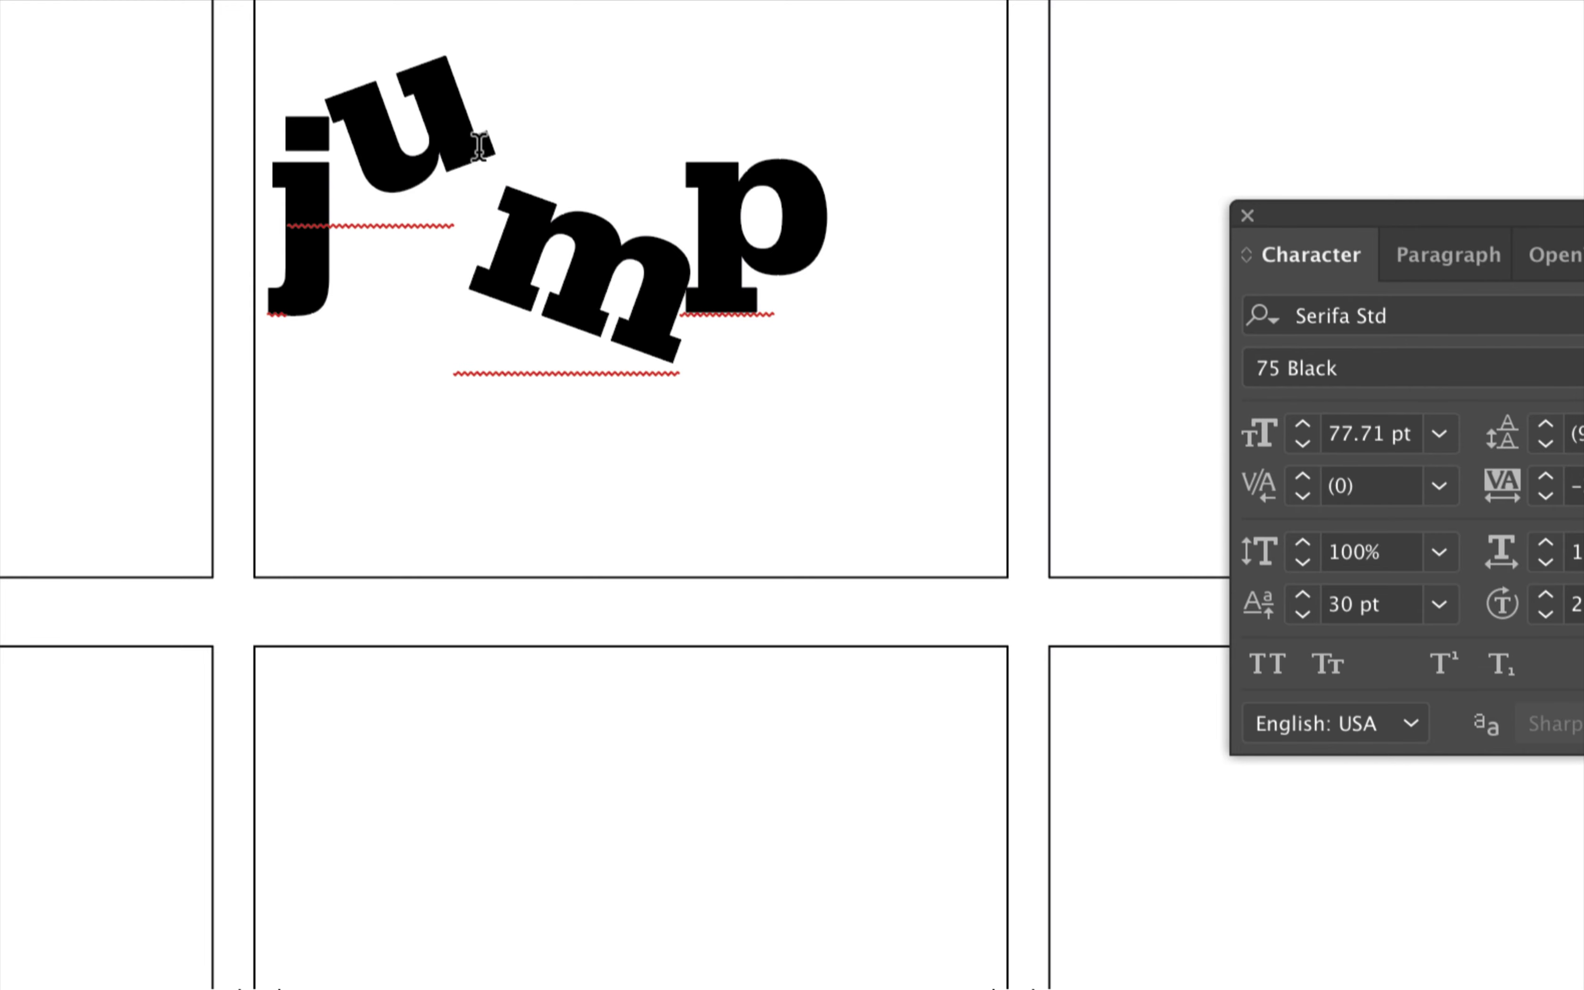
key("Escape")
double_click(479, 161)
left_click(478, 157)
double_click(479, 157)
left_click(479, 157)
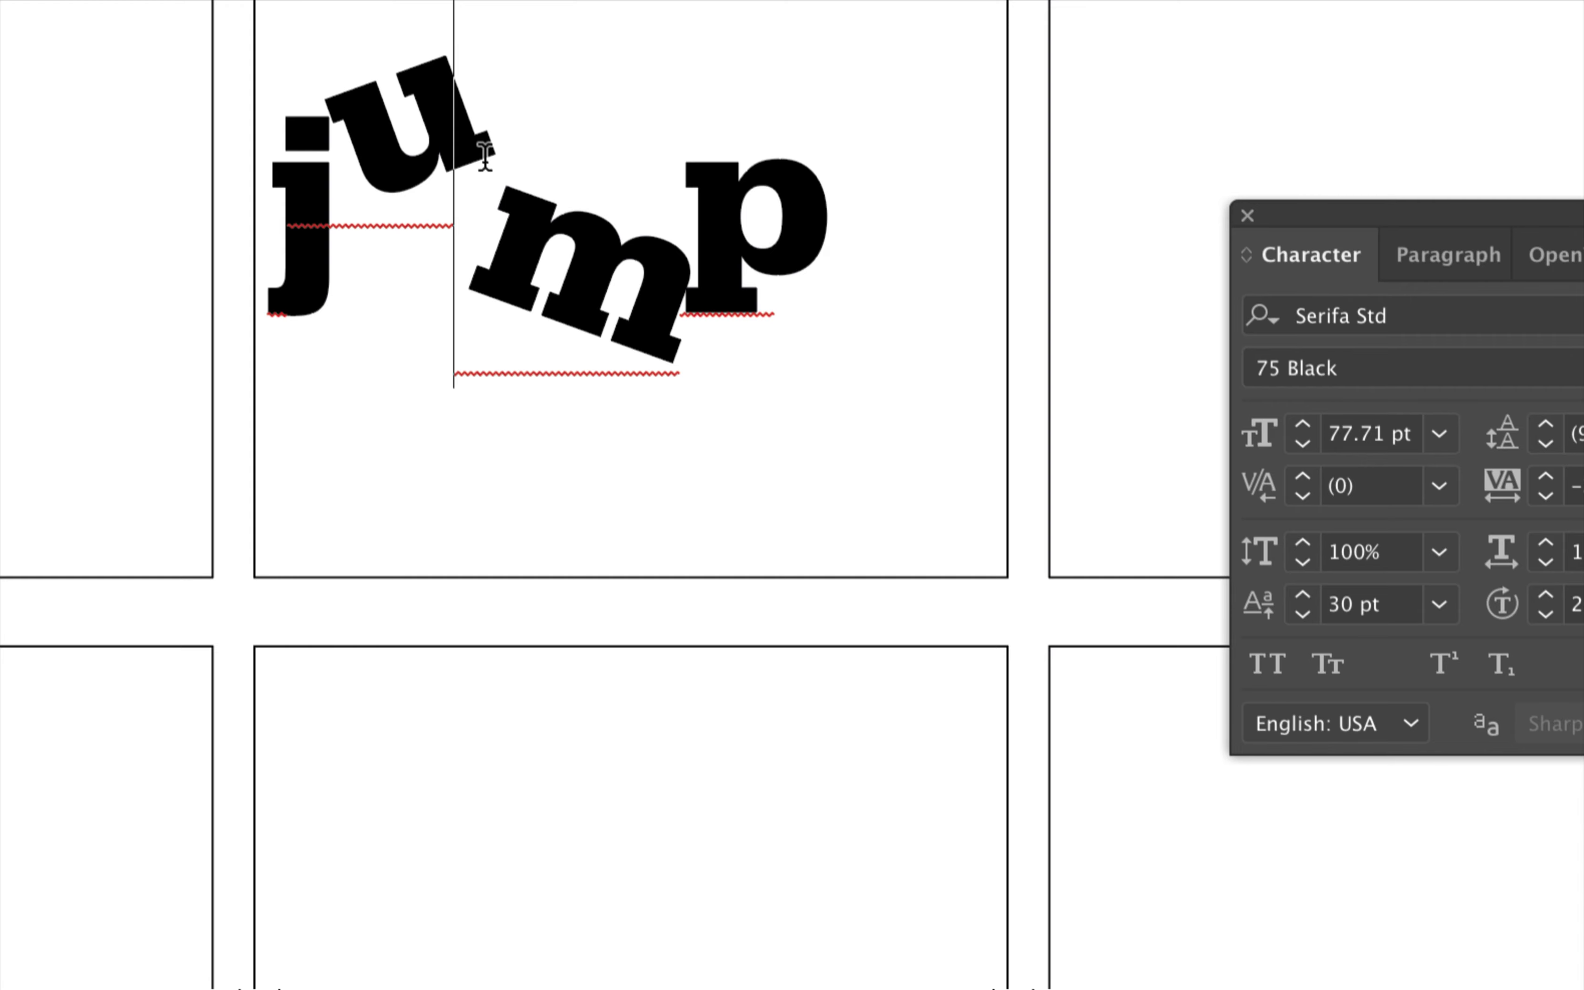
key("Escape")
double_click(484, 160)
left_click(484, 157)
key("shift+Left")
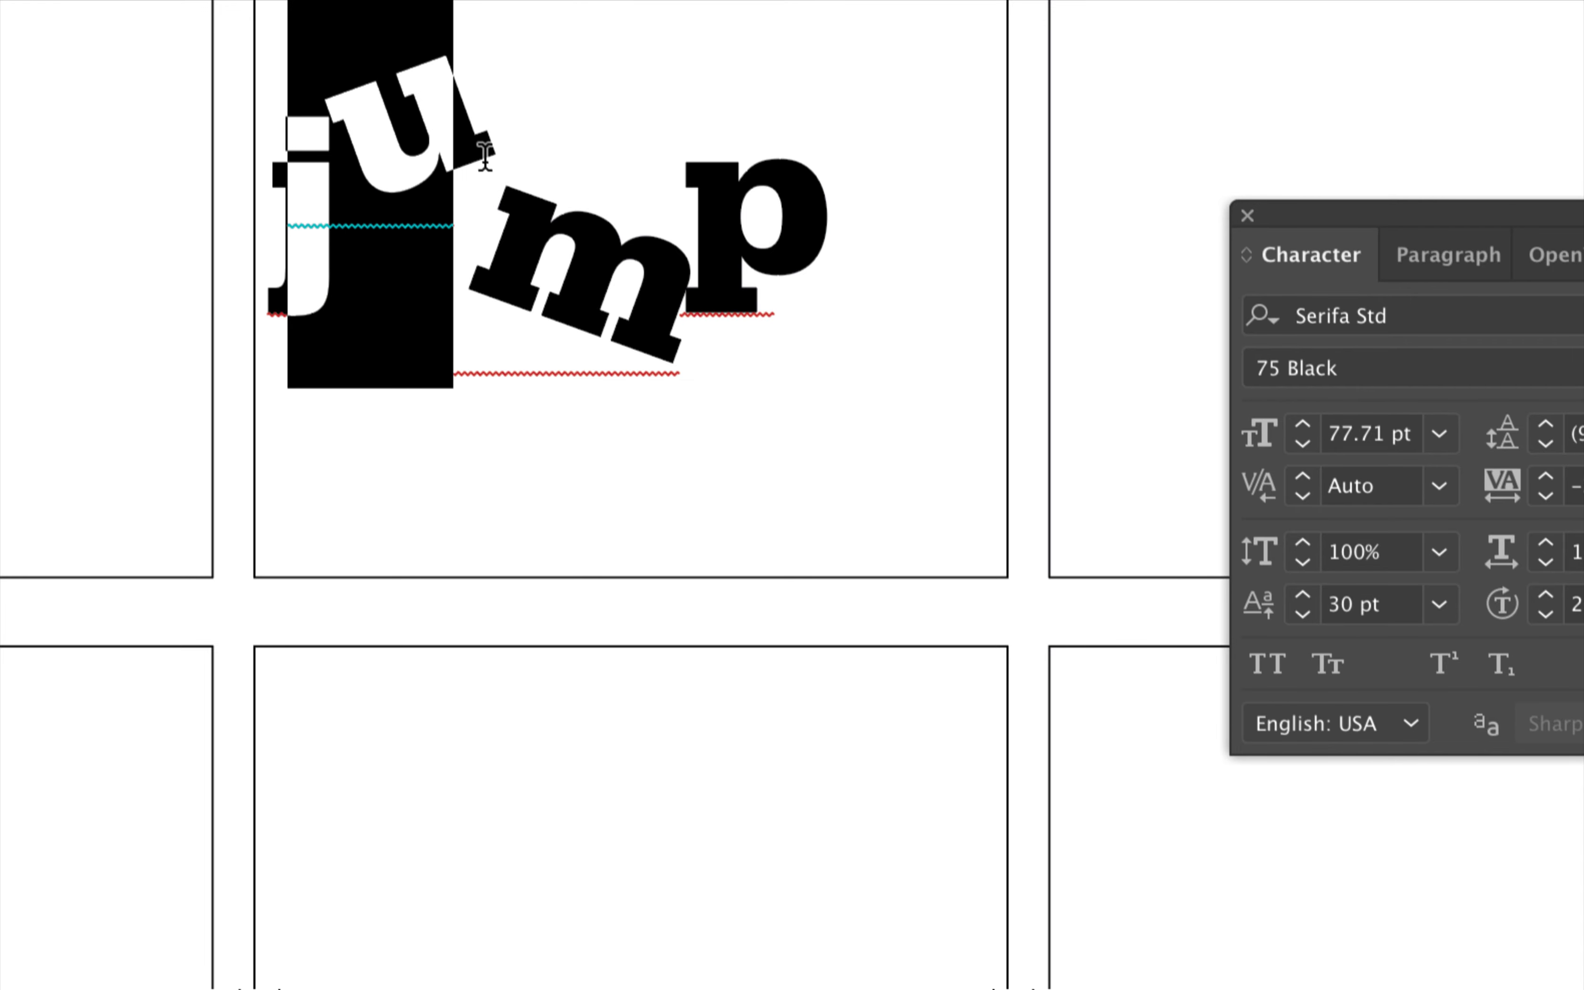
key("alt+Left")
key("alt+Left")
key("alt+Left")
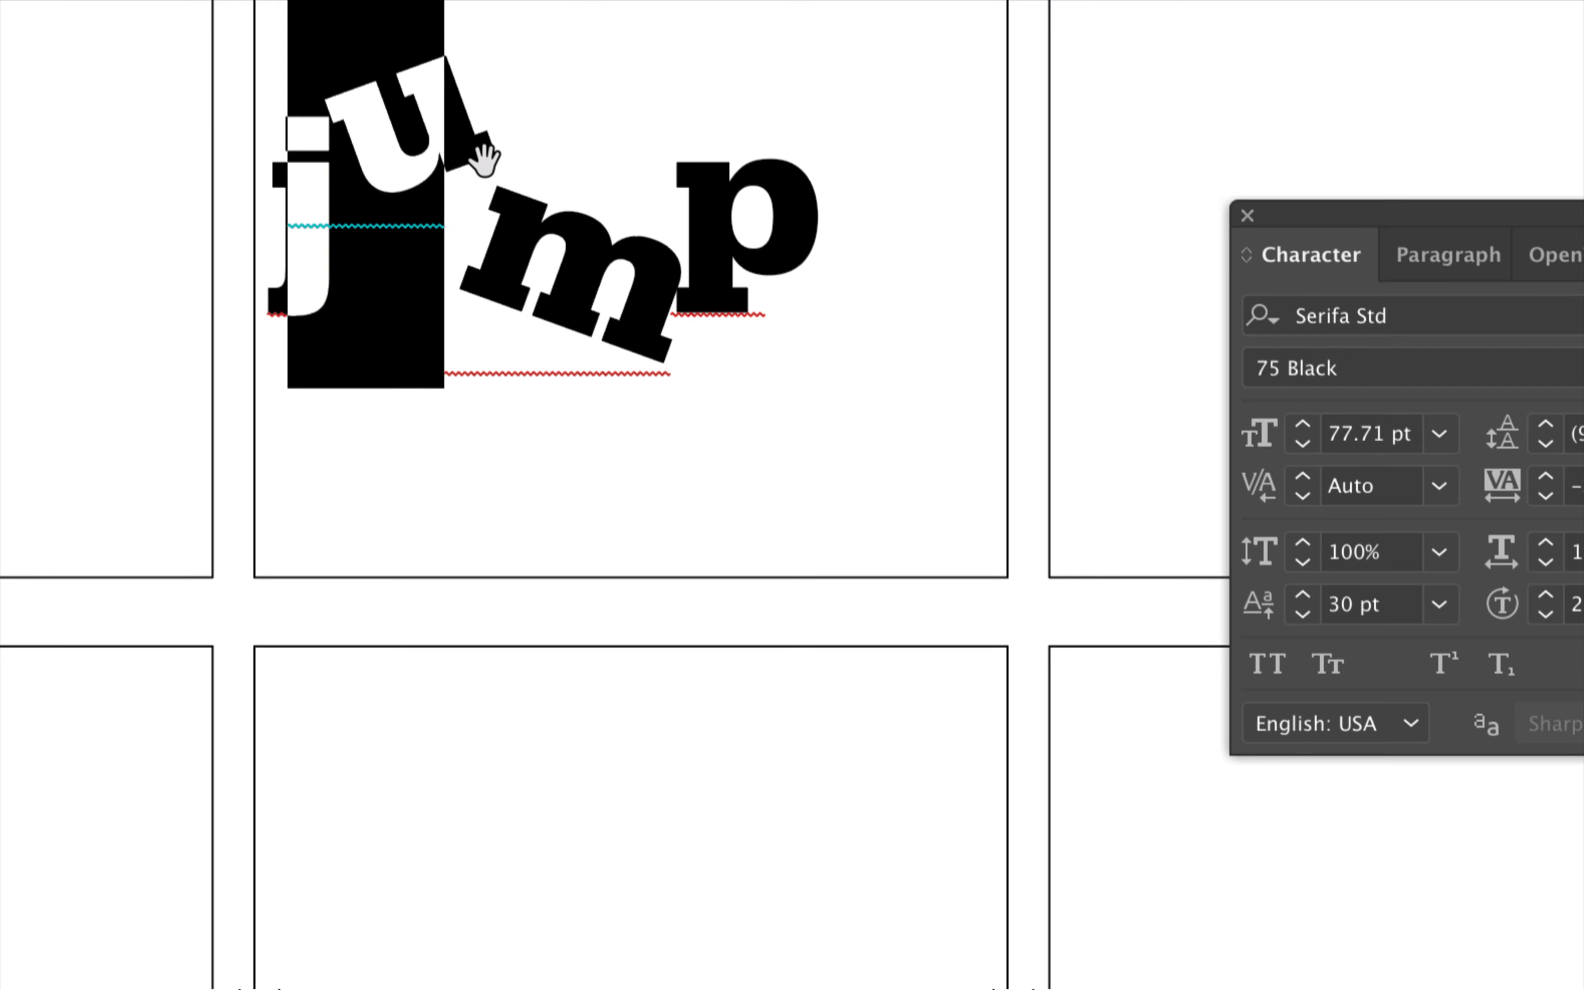
key("alt+Left")
key("alt+Left")
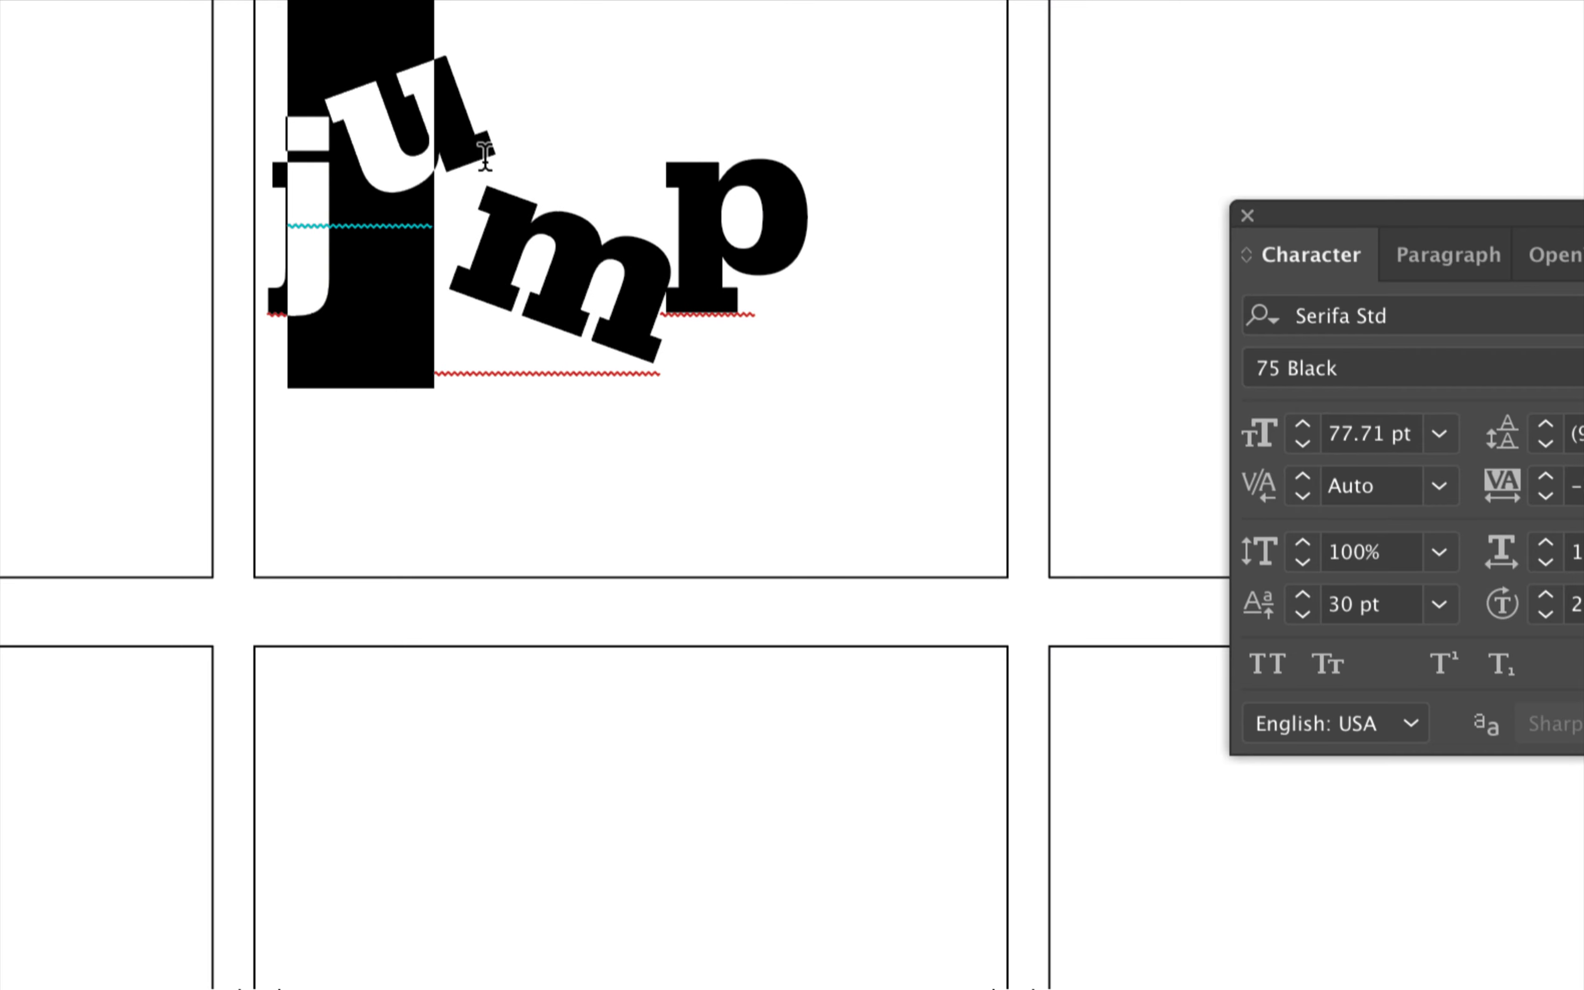
key("Escape")
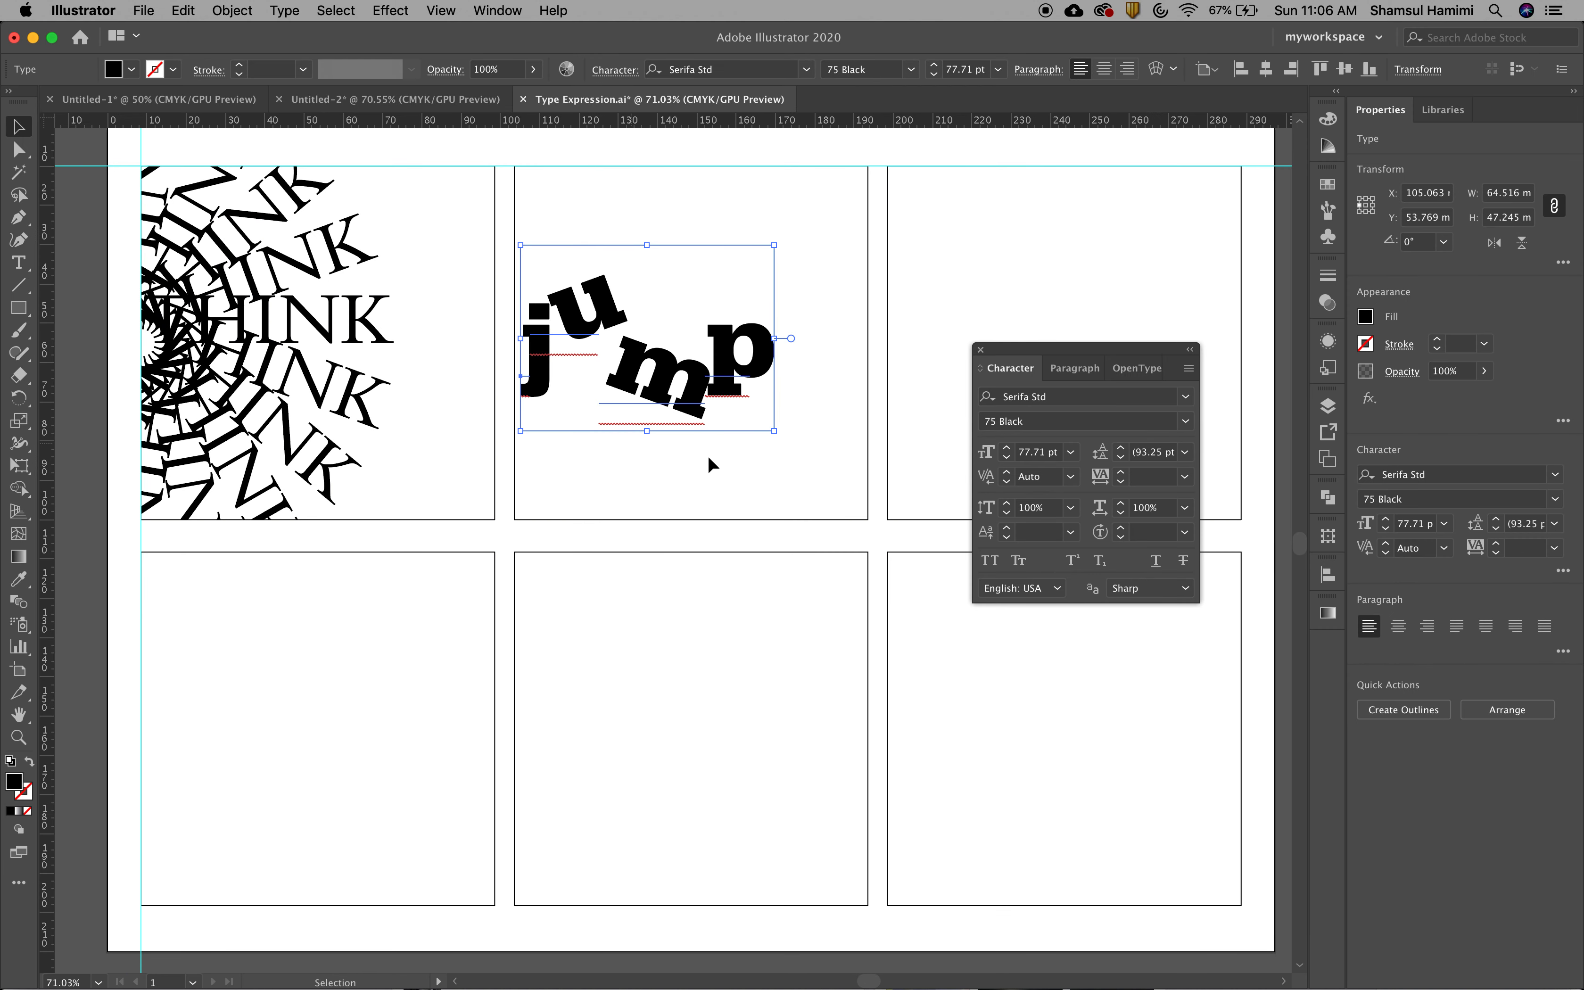
Move the word jump to about X 115.6 mm, Y 58.6 mm inside the upper middle frame and deselect it
left_click(720, 466)
left_click_drag(689, 408, 729, 424)
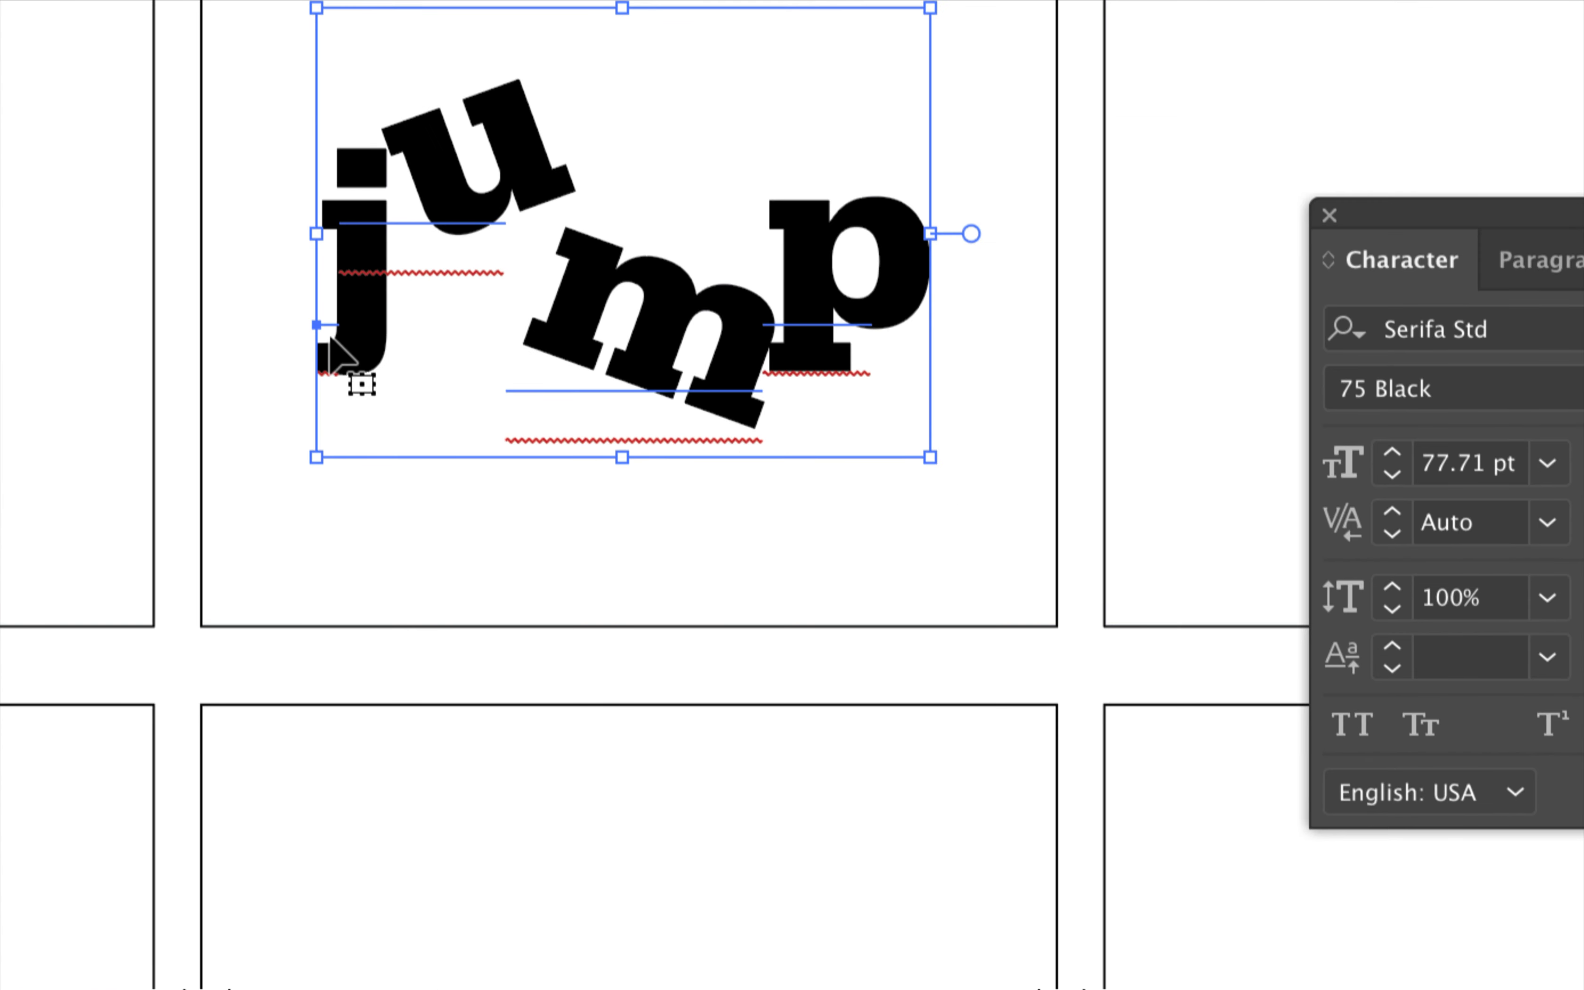
left_click(406, 342)
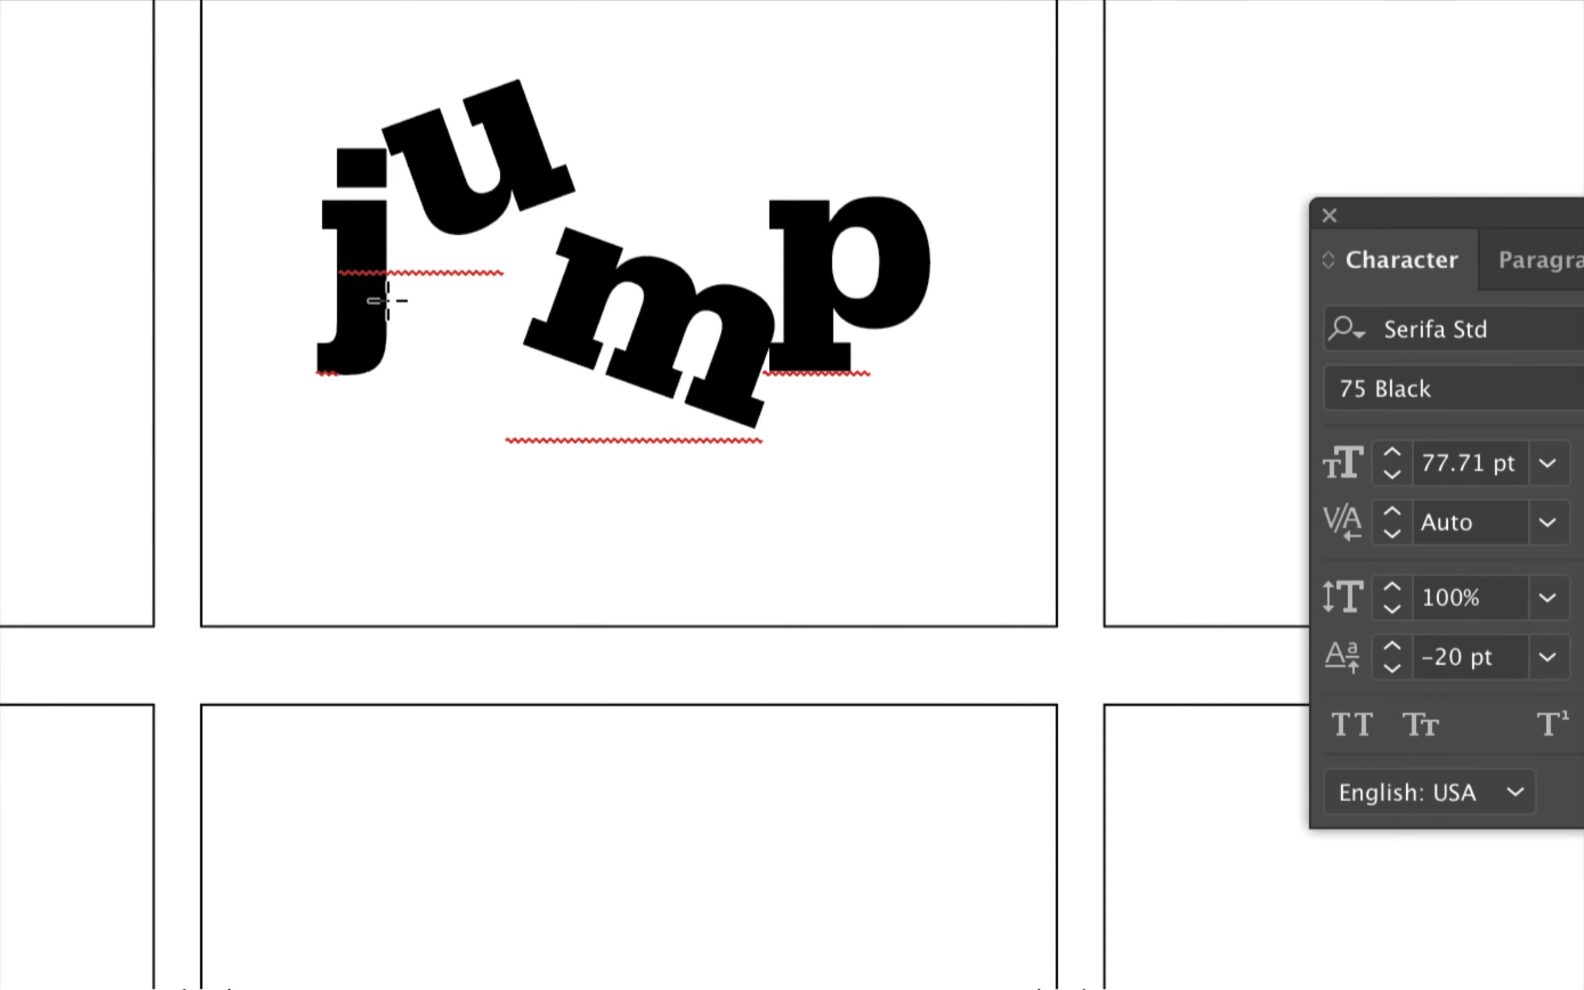
Select only the letter j in the word jump and set its tracking to -222
key("t")
left_click_drag(390, 314, 380, 317)
key("super+z")
left_click_drag(397, 223, 350, 222)
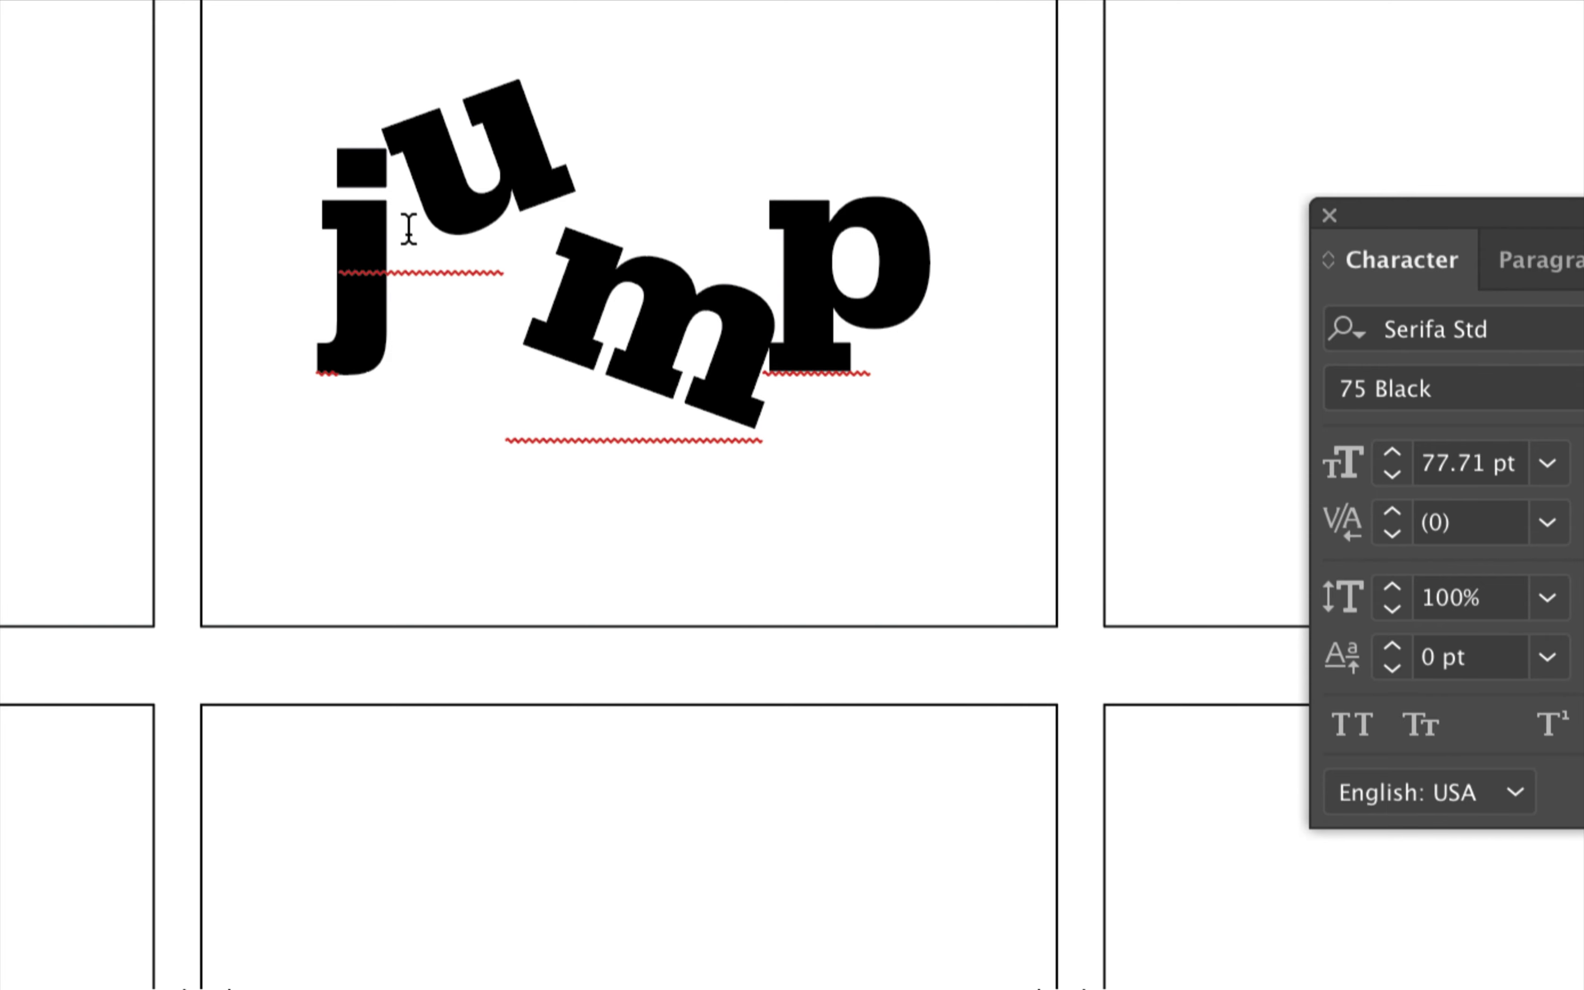
key("Escape")
key("Return")
key("shift+Right")
key("shift+Right")
key("shift+Left")
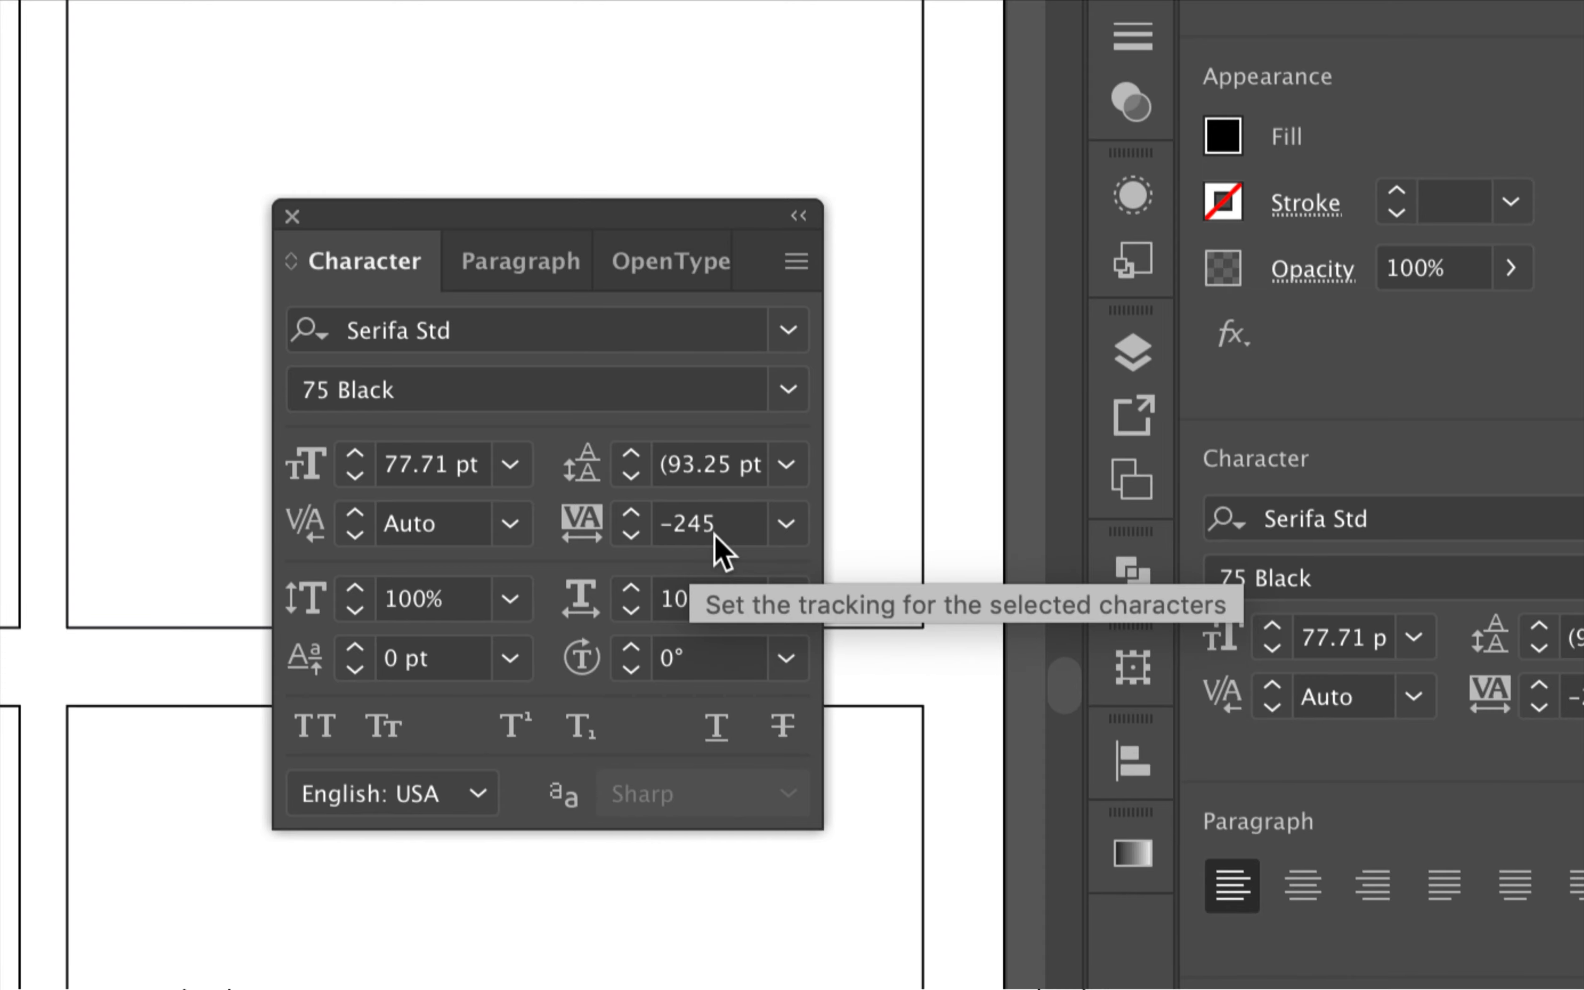
scroll(716, 535, "up", 20)
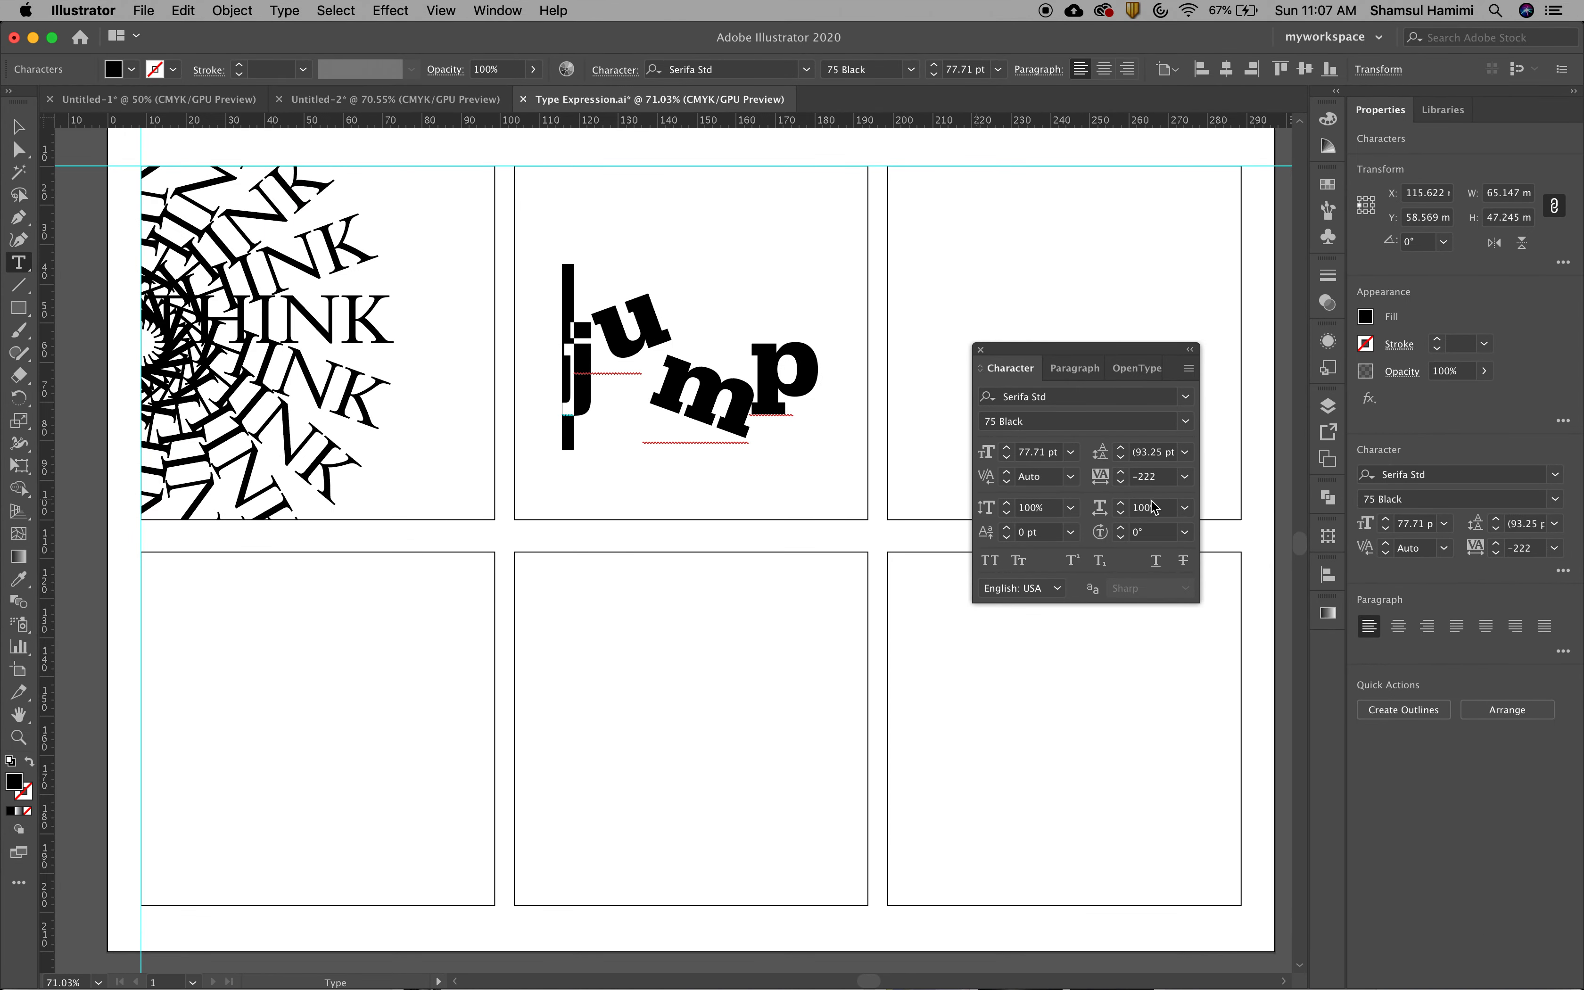
Reset the tracking of all letters in the word jump to 0
key("super+a")
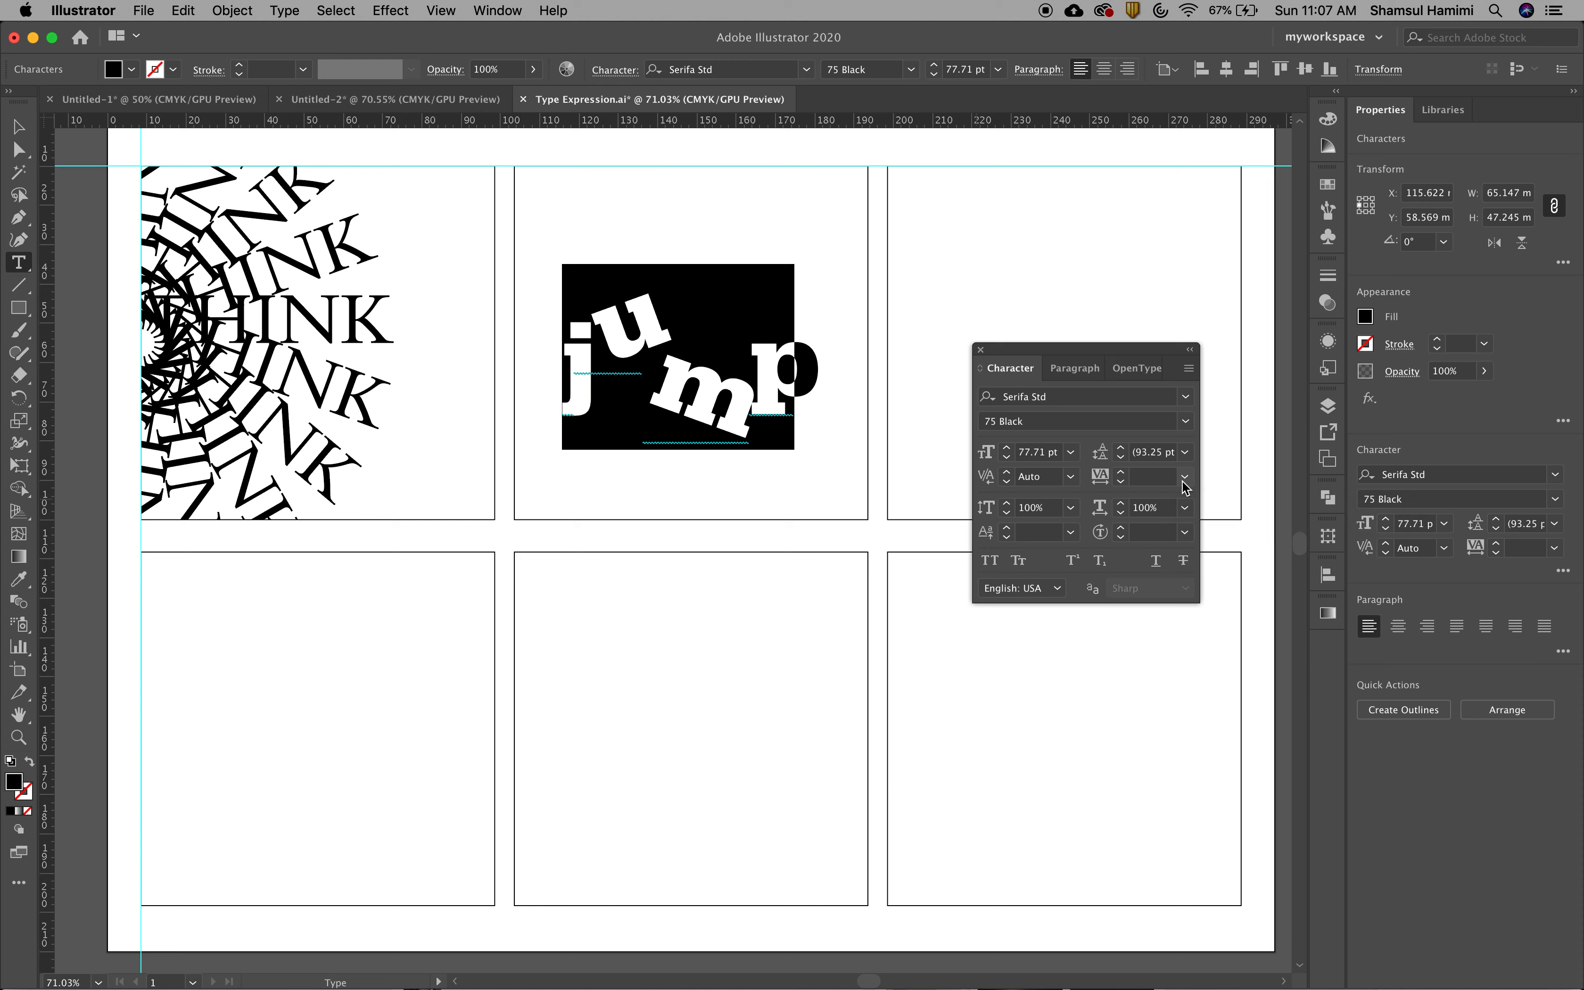
left_click(1184, 479)
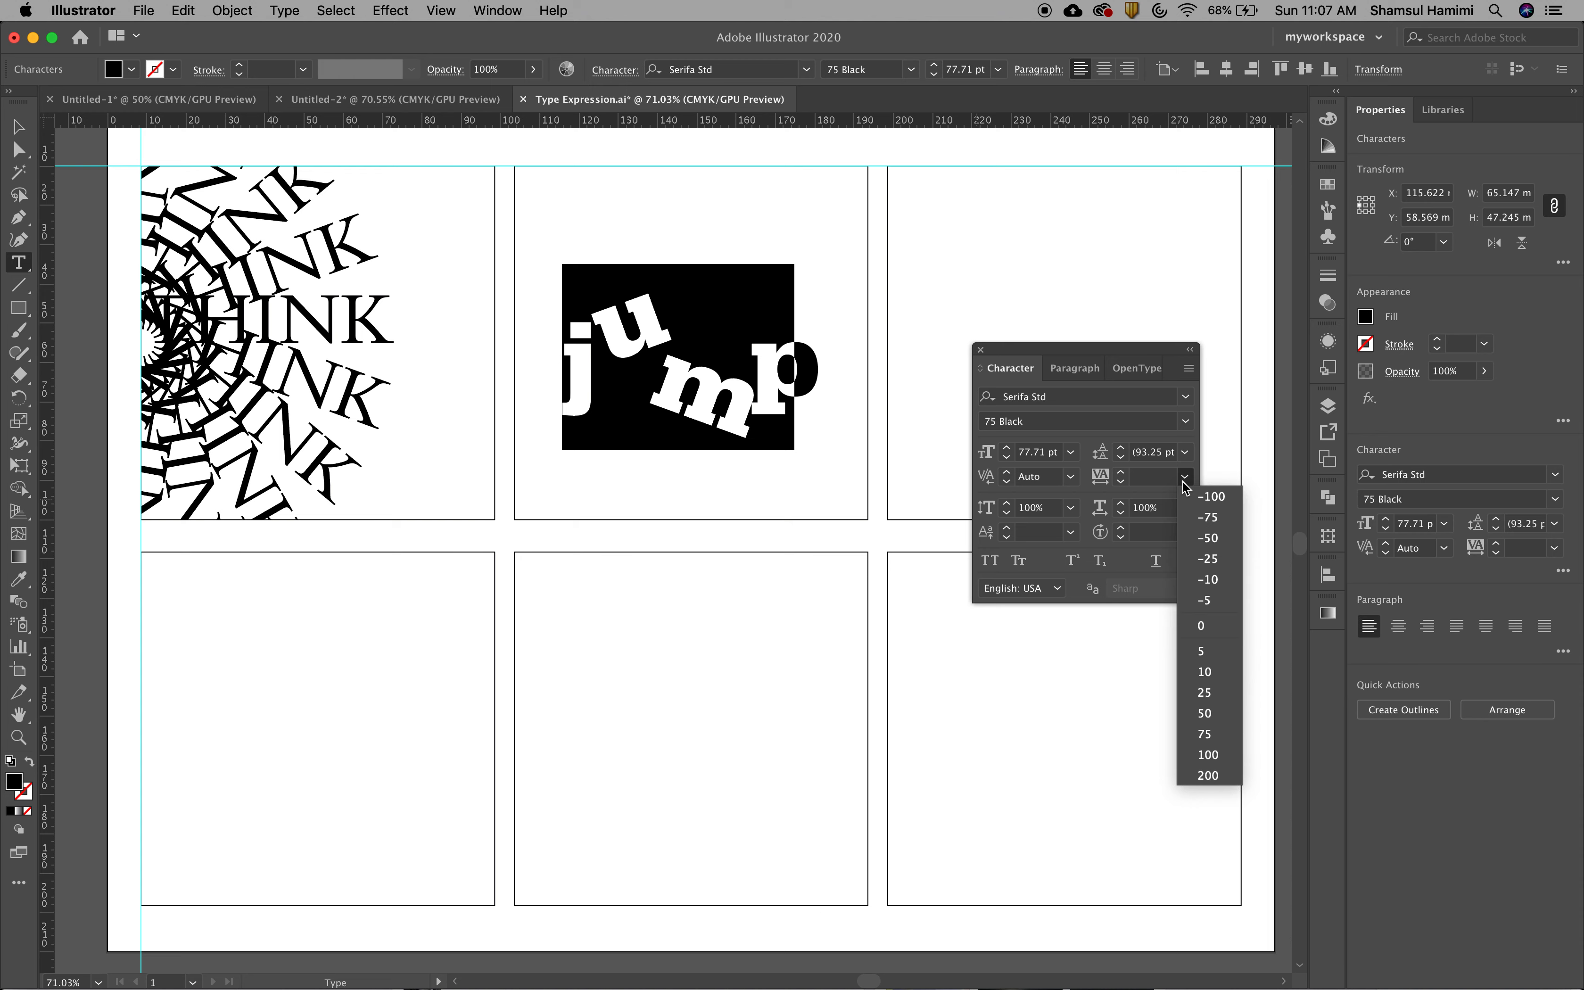
left_click(1211, 628)
left_click(844, 409)
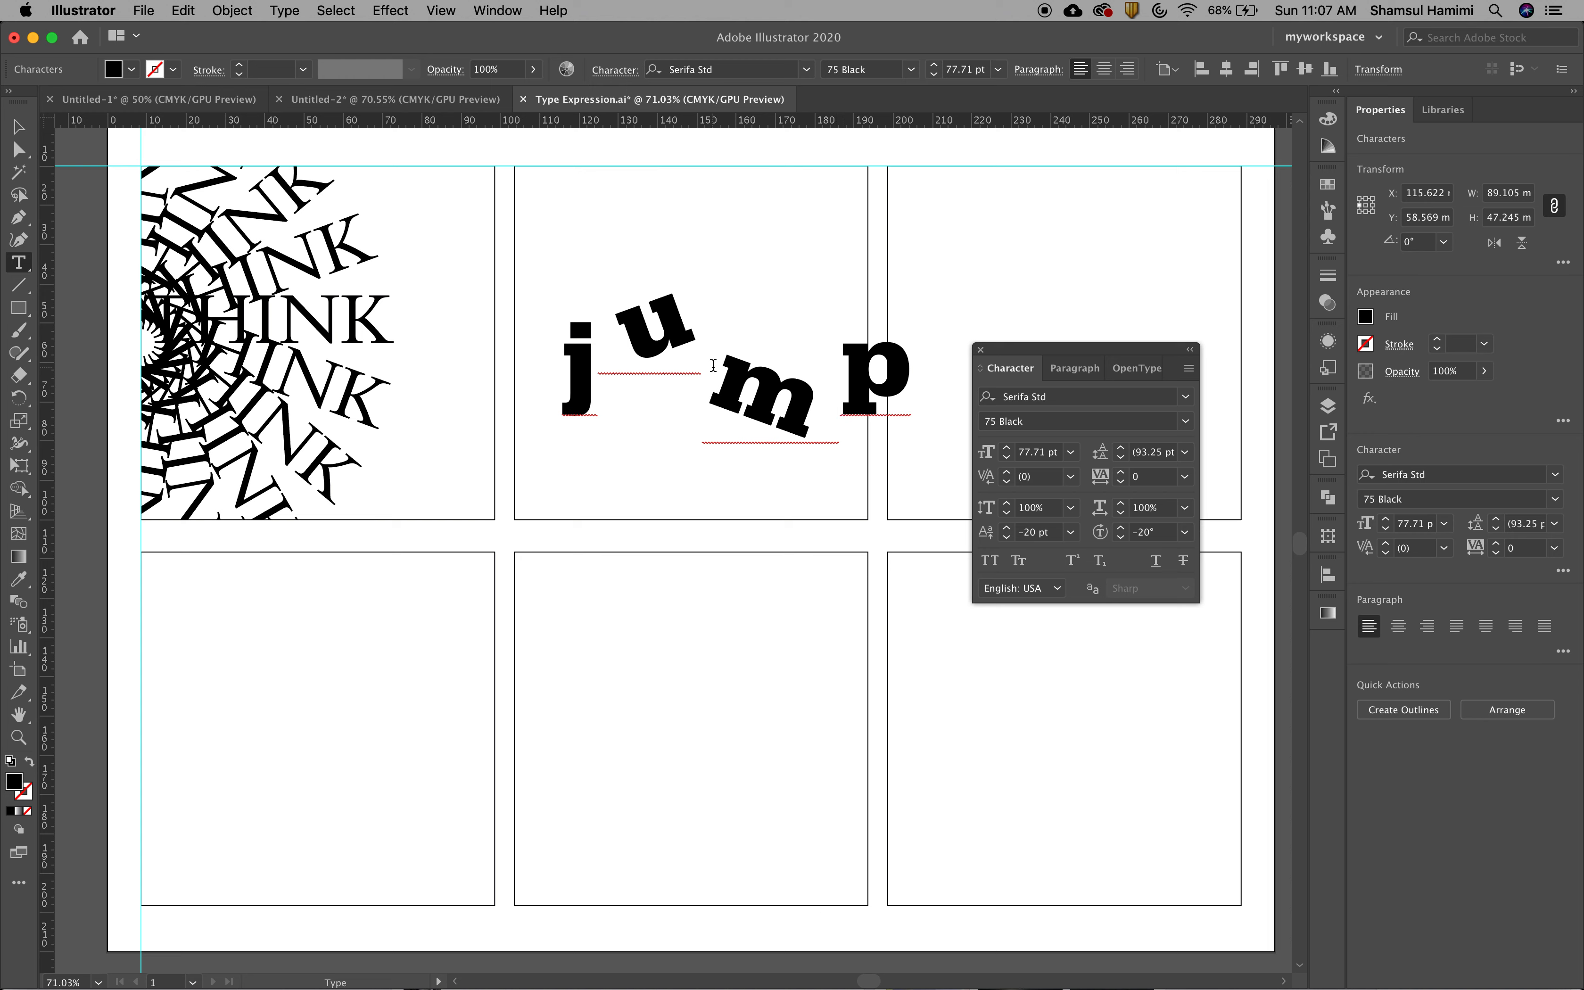
Highlight the letters u and m one at a time to examine the spacing each one occupies
left_click_drag(688, 335, 628, 332)
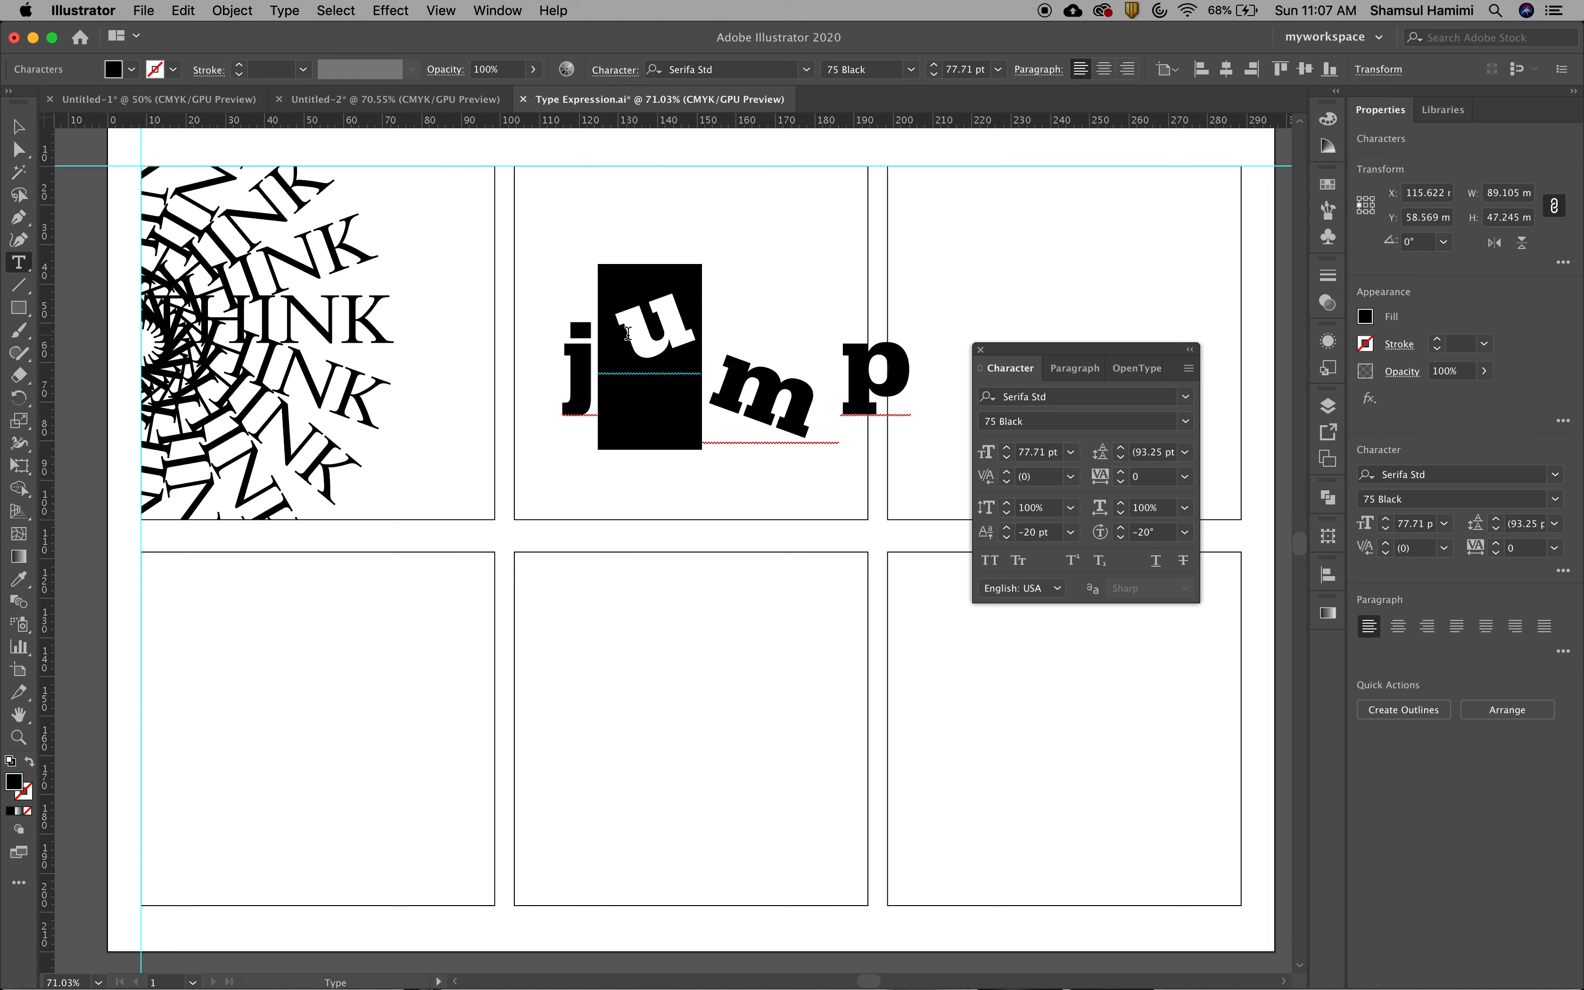
left_click(817, 397)
left_click_drag(818, 397, 762, 387)
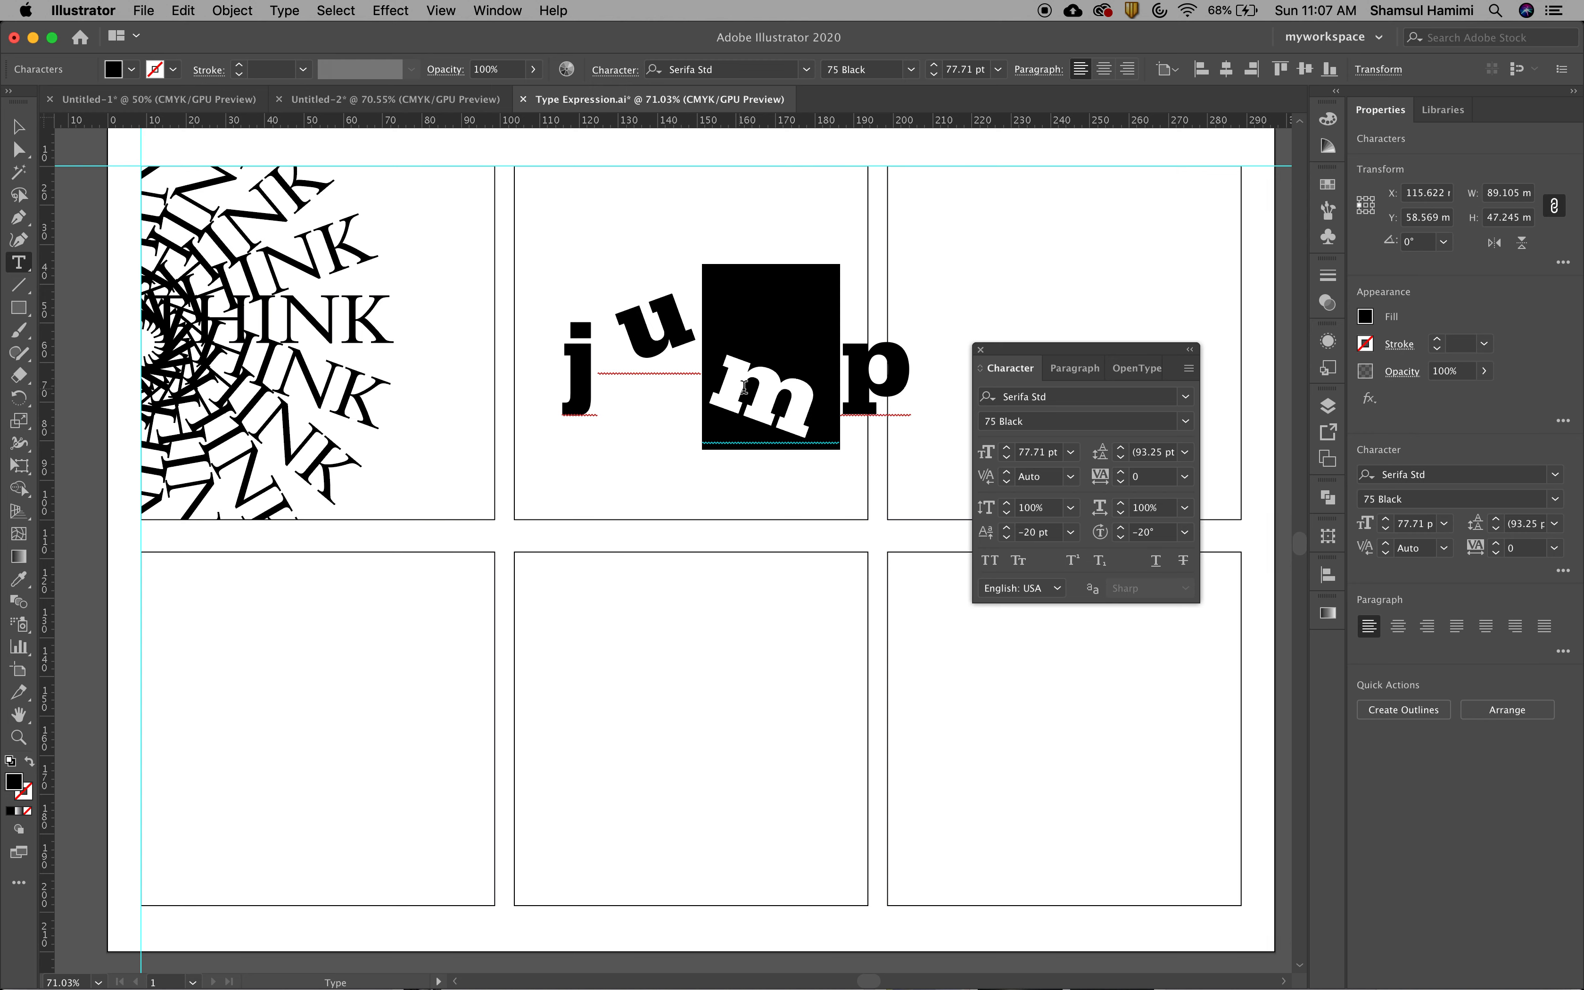
left_click(686, 360)
left_click_drag(703, 335, 619, 337)
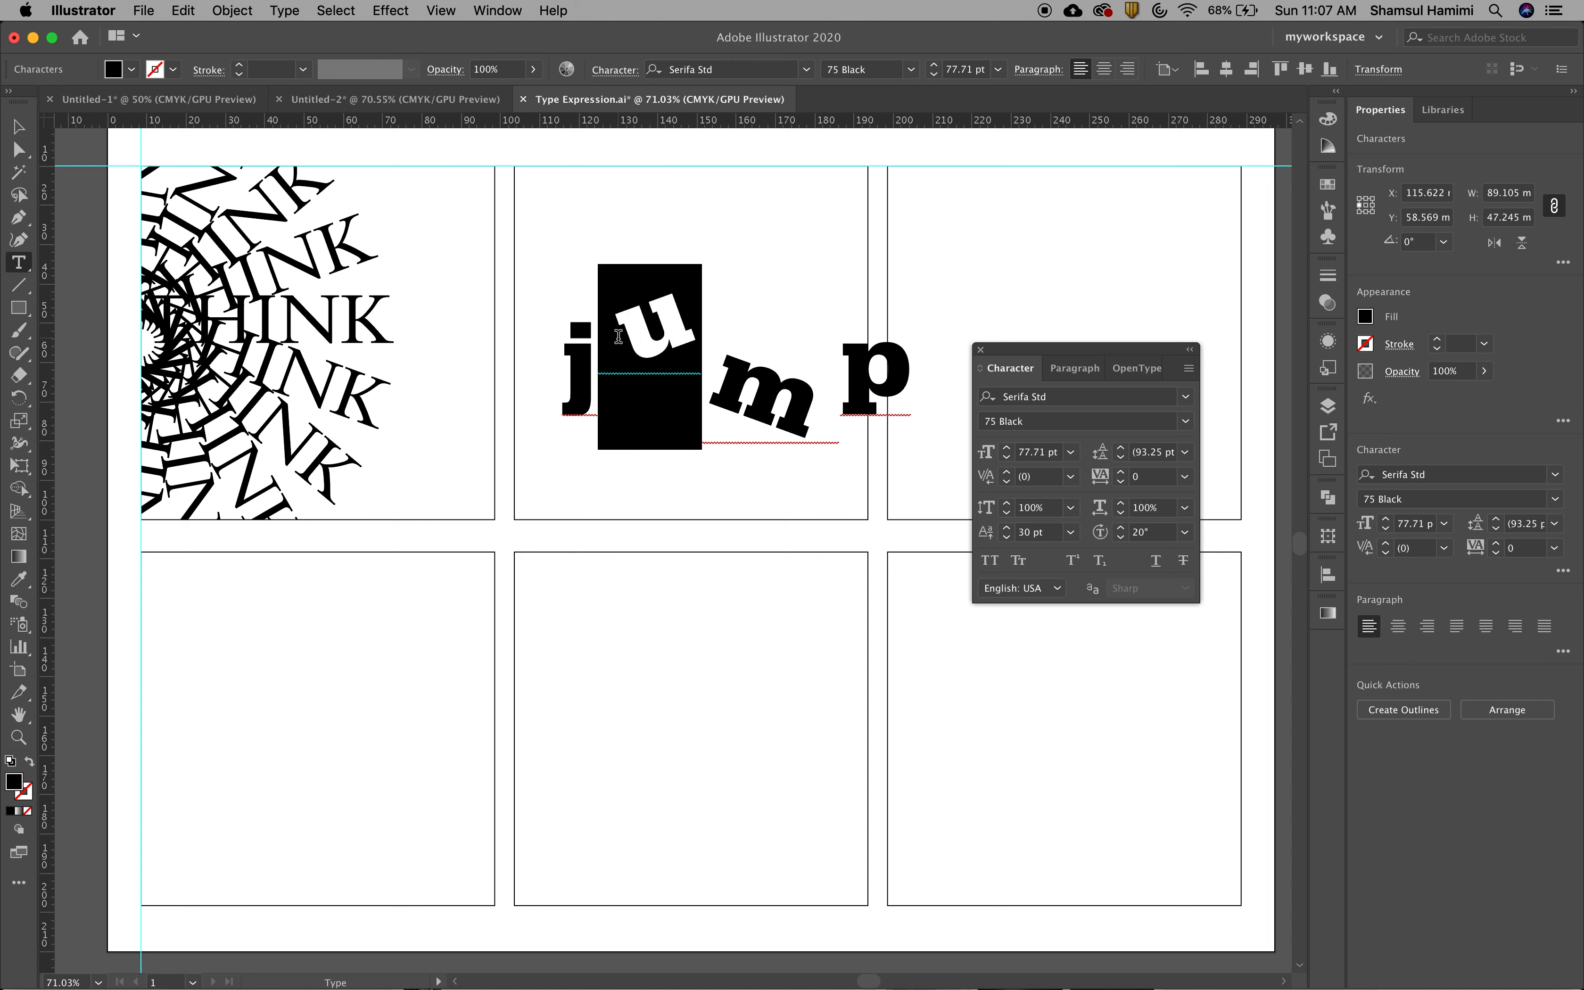
left_click(712, 366)
Select all letters of the word jump and apply the -100 tracking preset
key("super+a")
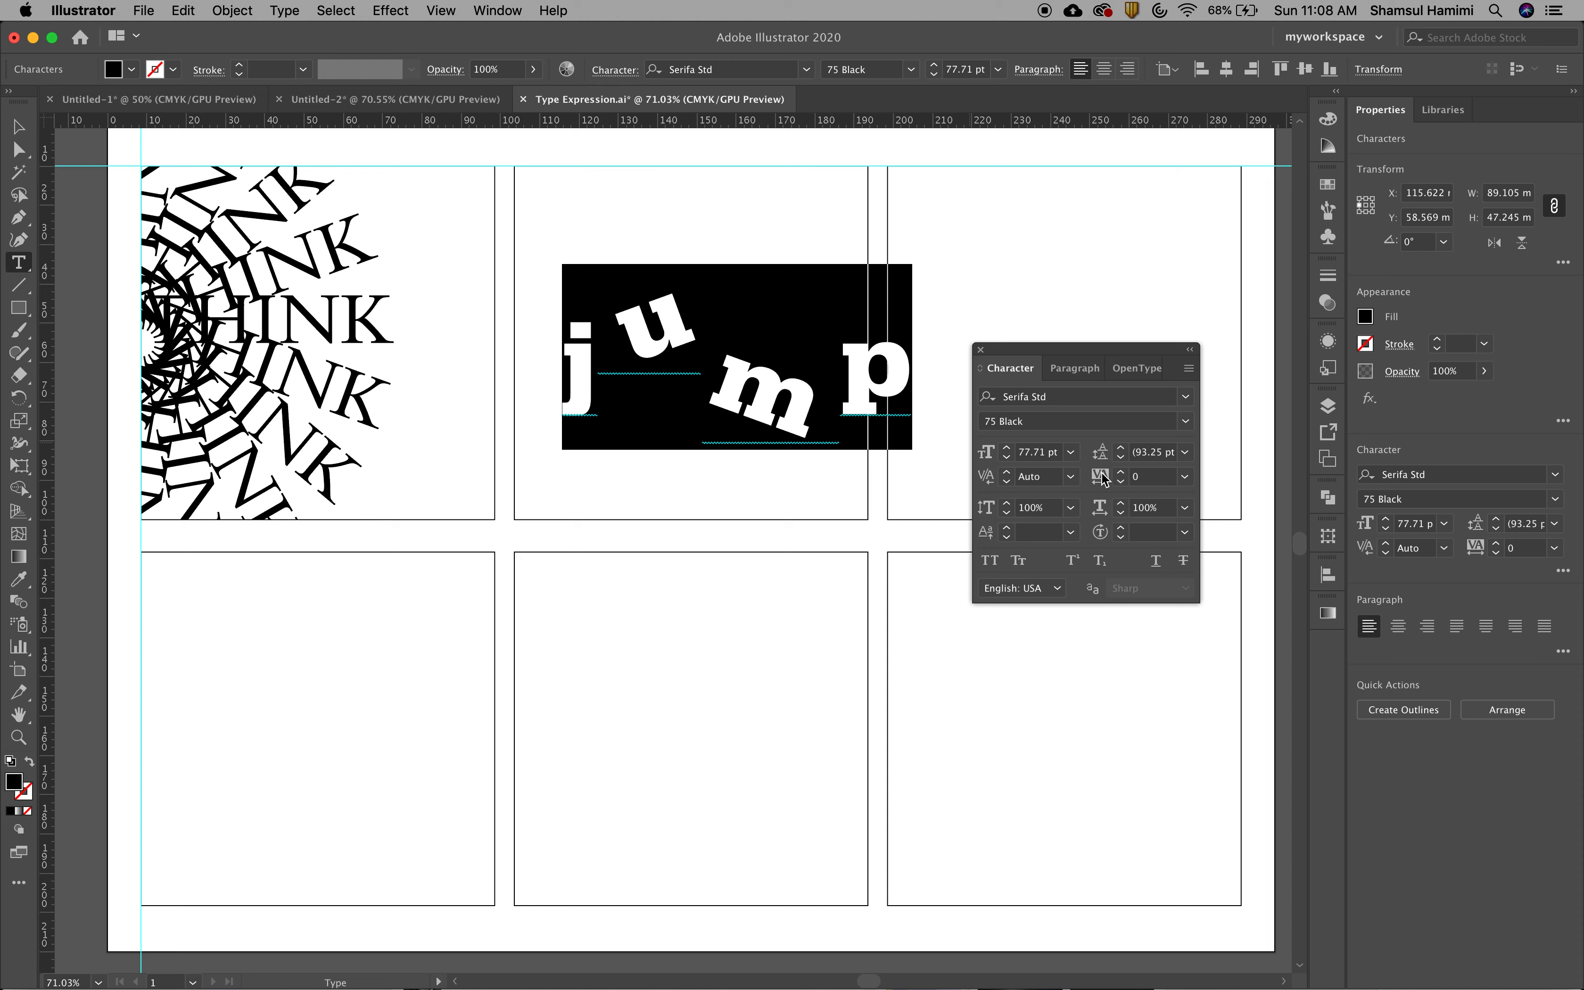
left_click(1186, 477)
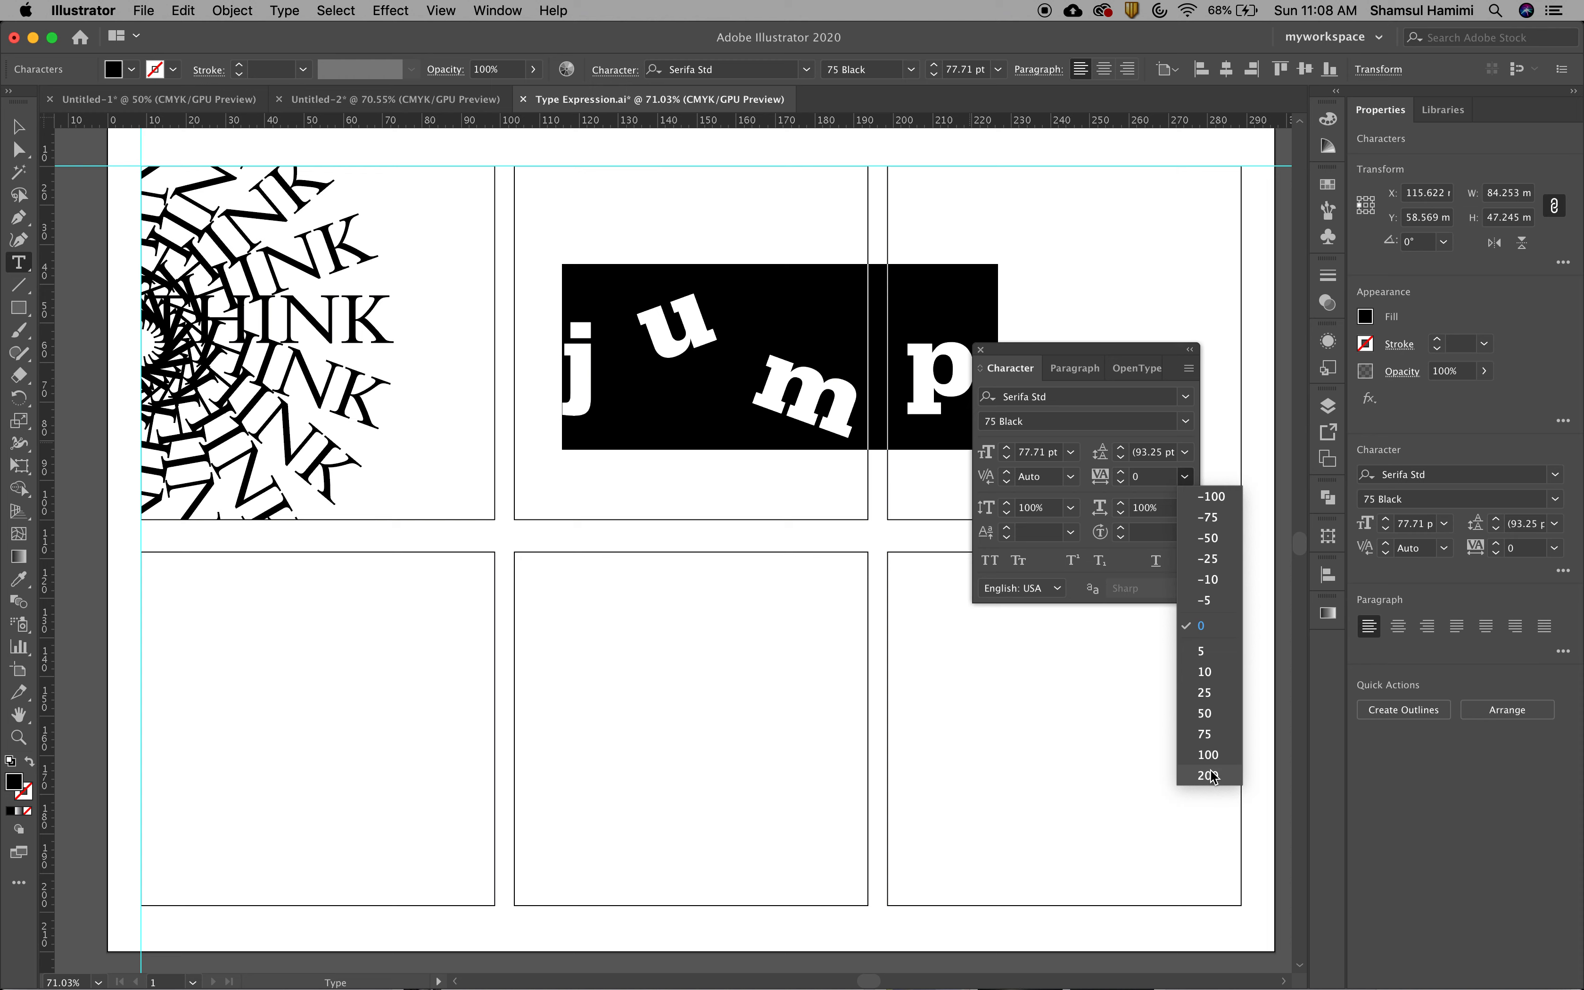
left_click(1211, 497)
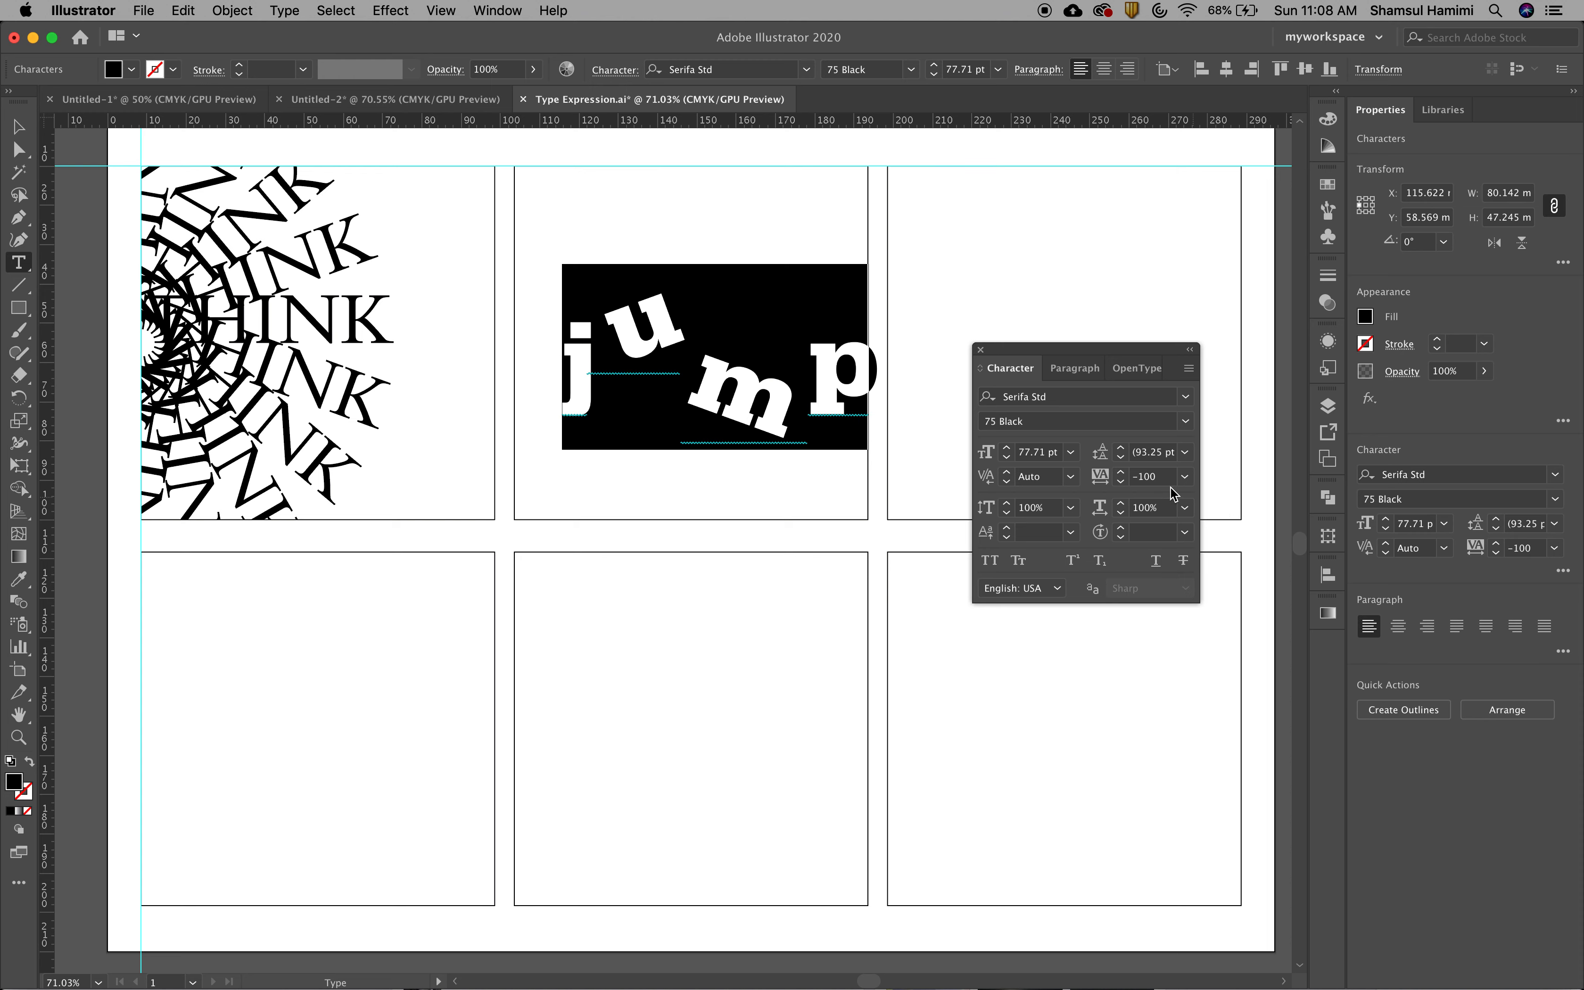
Gradually tighten the tracking of all the letters in jump to -280
left_click(1121, 483)
left_click(1121, 483)
left_click(1121, 483)
left_click(1121, 482)
left_click(1120, 482)
left_click(1121, 483)
left_click(1121, 482)
left_click_drag(1161, 483, 1124, 481)
key("Down")
key("Down")
key("Down")
key("Down")
key("Down")
key("Down")
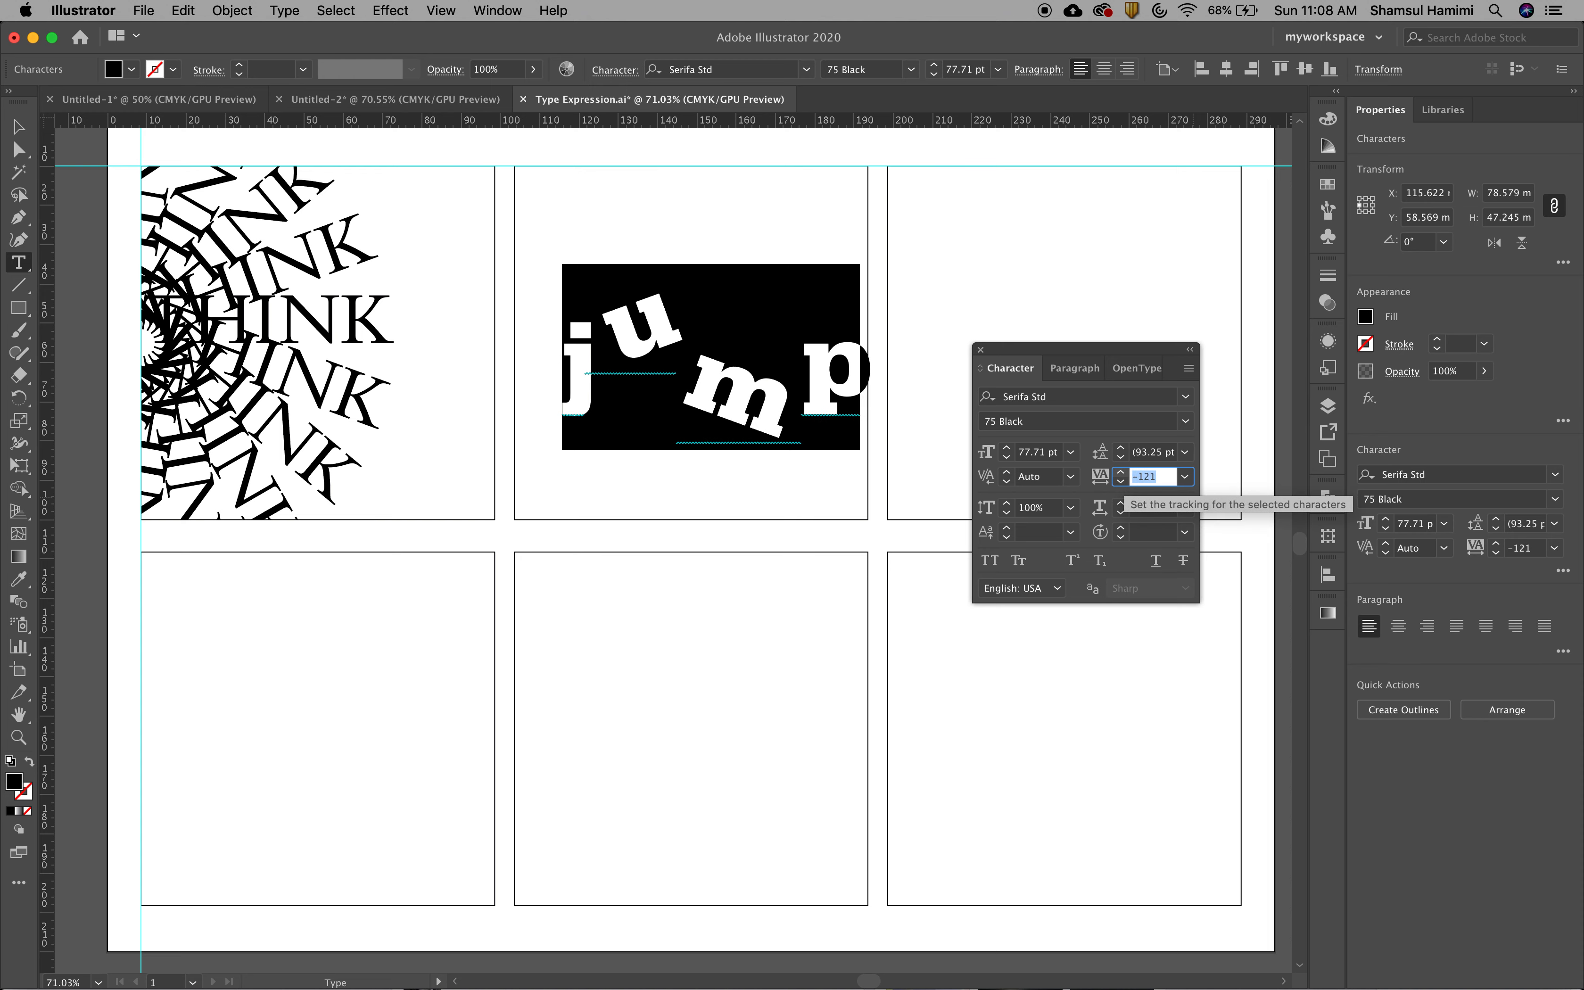
key("Down")
key("Down")
key("Down")
key("Down")
key("Down")
key("Down")
key("Down")
key("Down")
key("Down")
key("Down")
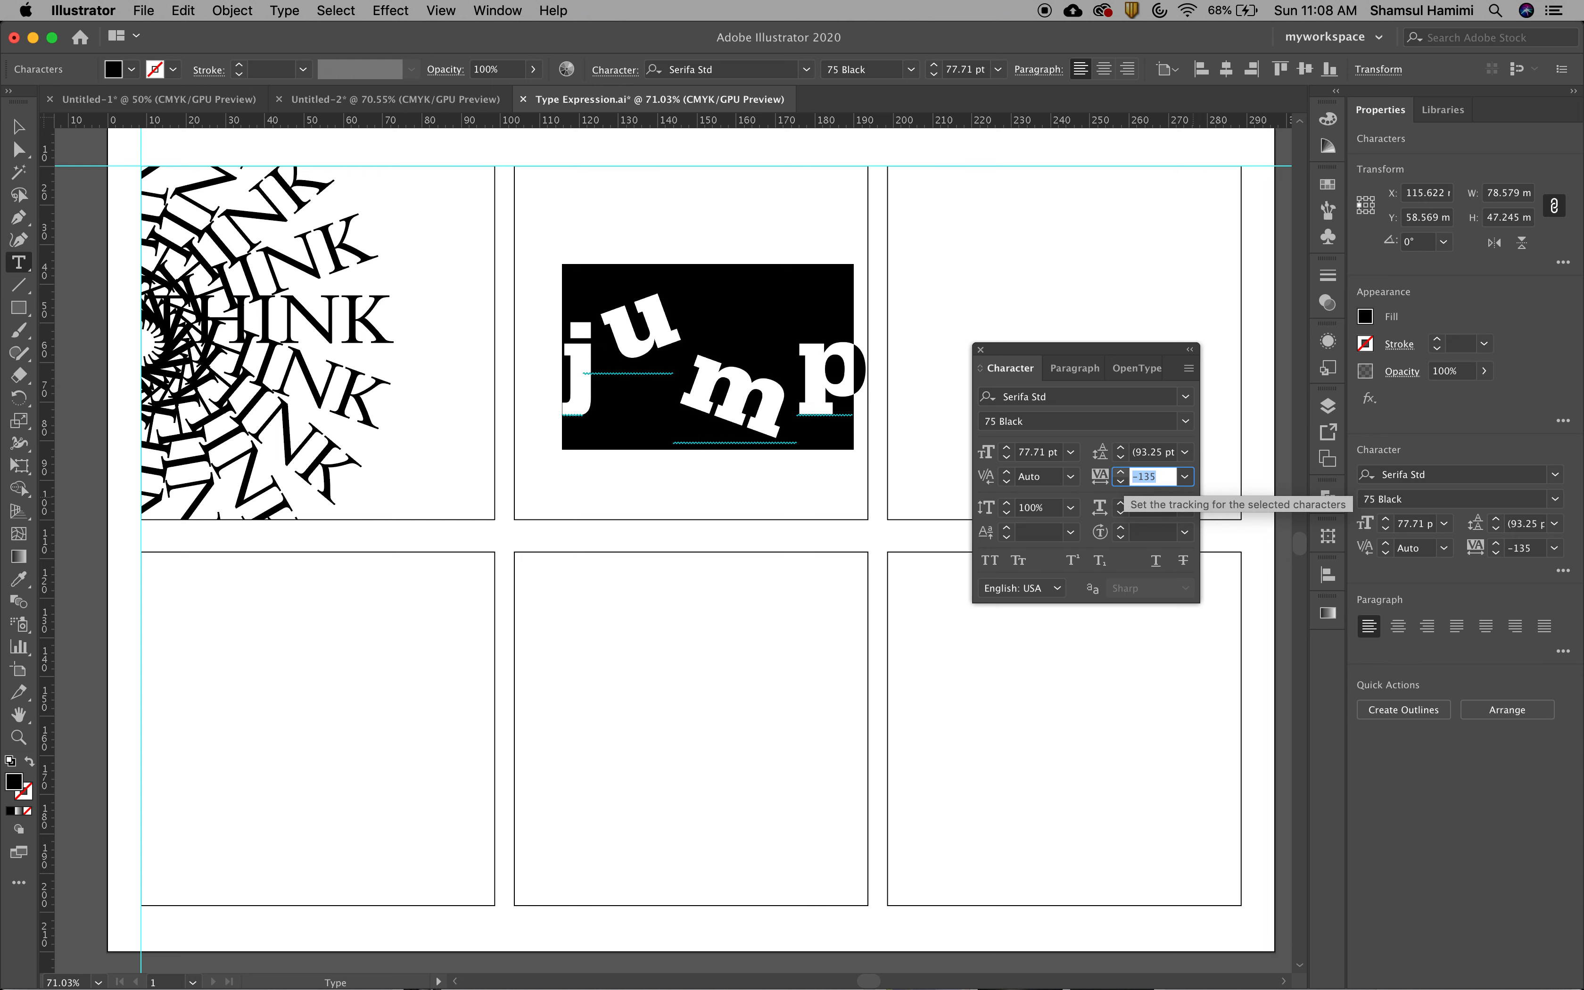
key("Down")
key("Down")
key("Down")
key("Down")
key("Down")
key("Down")
key("Down")
key("Down")
key("Down")
key("Down")
key("Down")
key("Down")
key("Down")
key("Down")
key("Down")
key("Down")
key("Down")
key("Down")
key("Down")
key("Down")
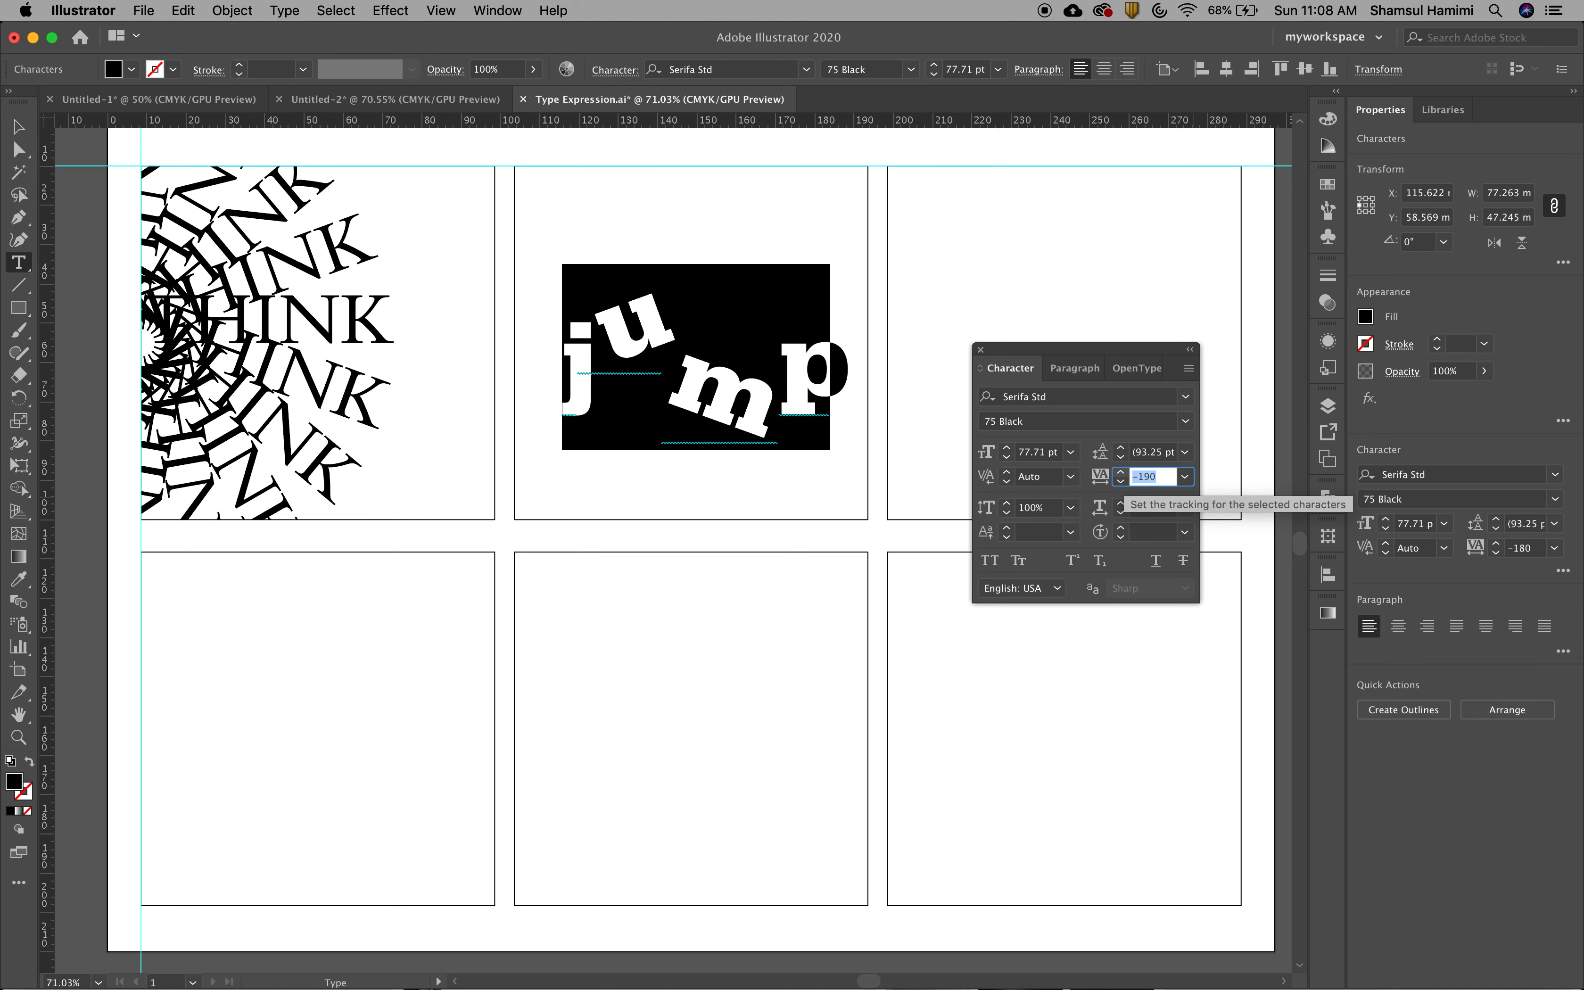
key("Down")
key("Down")
key("Down")
key("Down")
key("Down")
key("Down")
key("Down")
key("Down")
key("Down")
key("Down")
key("Down")
key("Down")
key("Down")
key("Down")
key("Down")
key("Down")
key("Down")
key("Down")
key("Down")
key("Down")
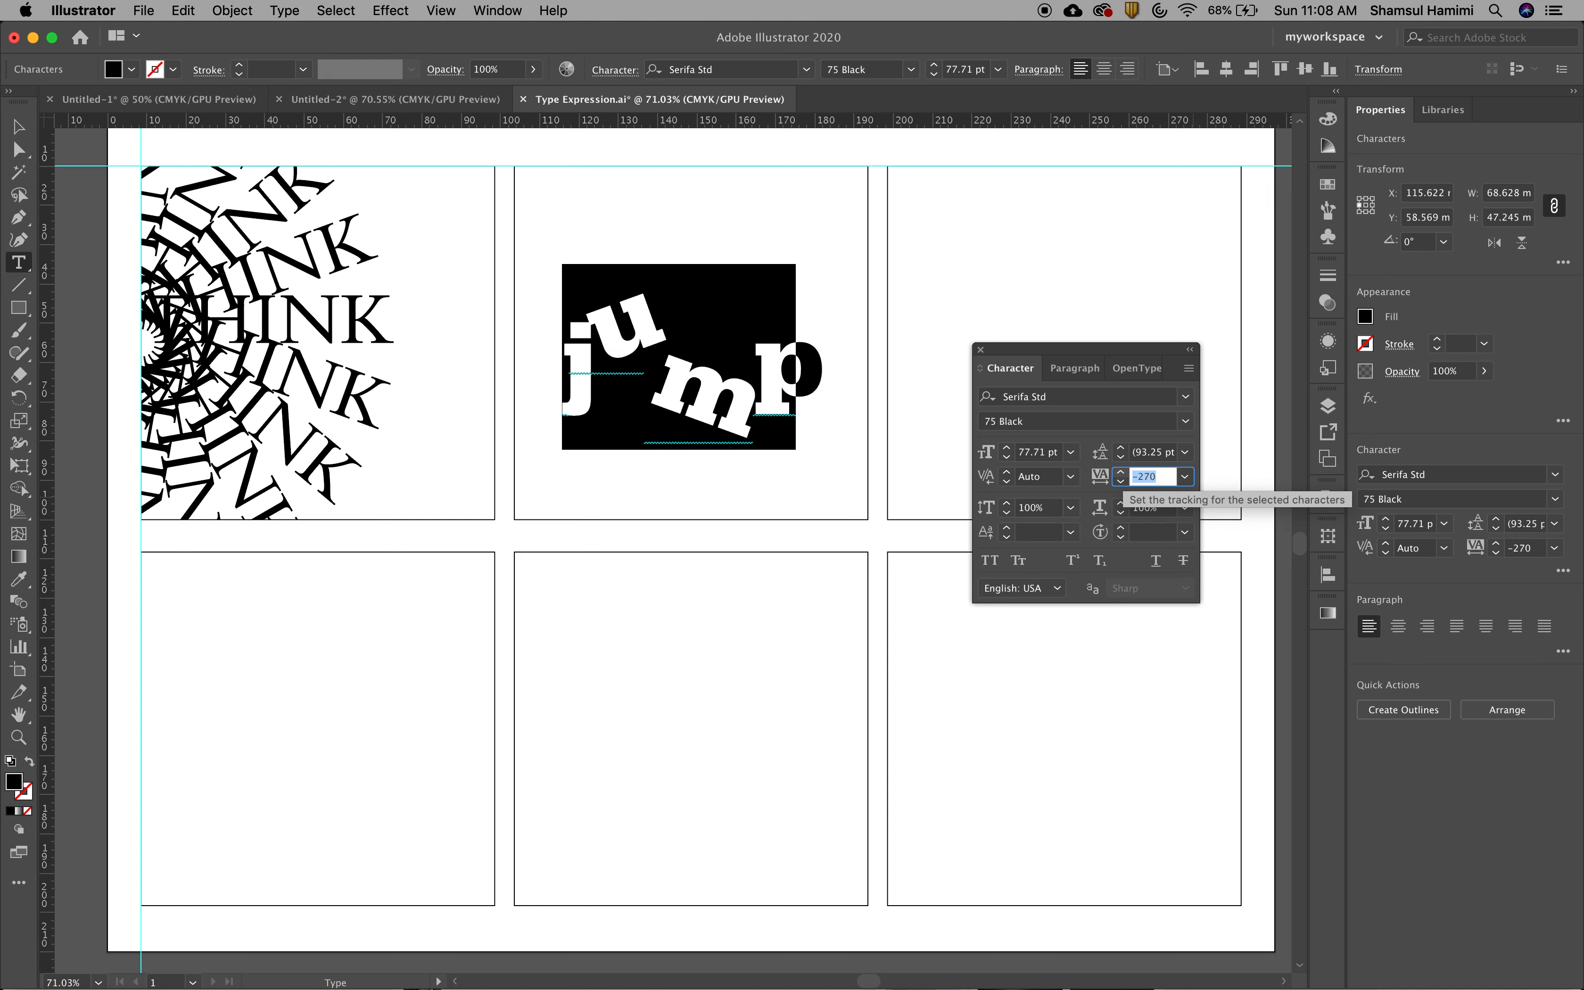
key("shift+Down")
key("shift+Down")
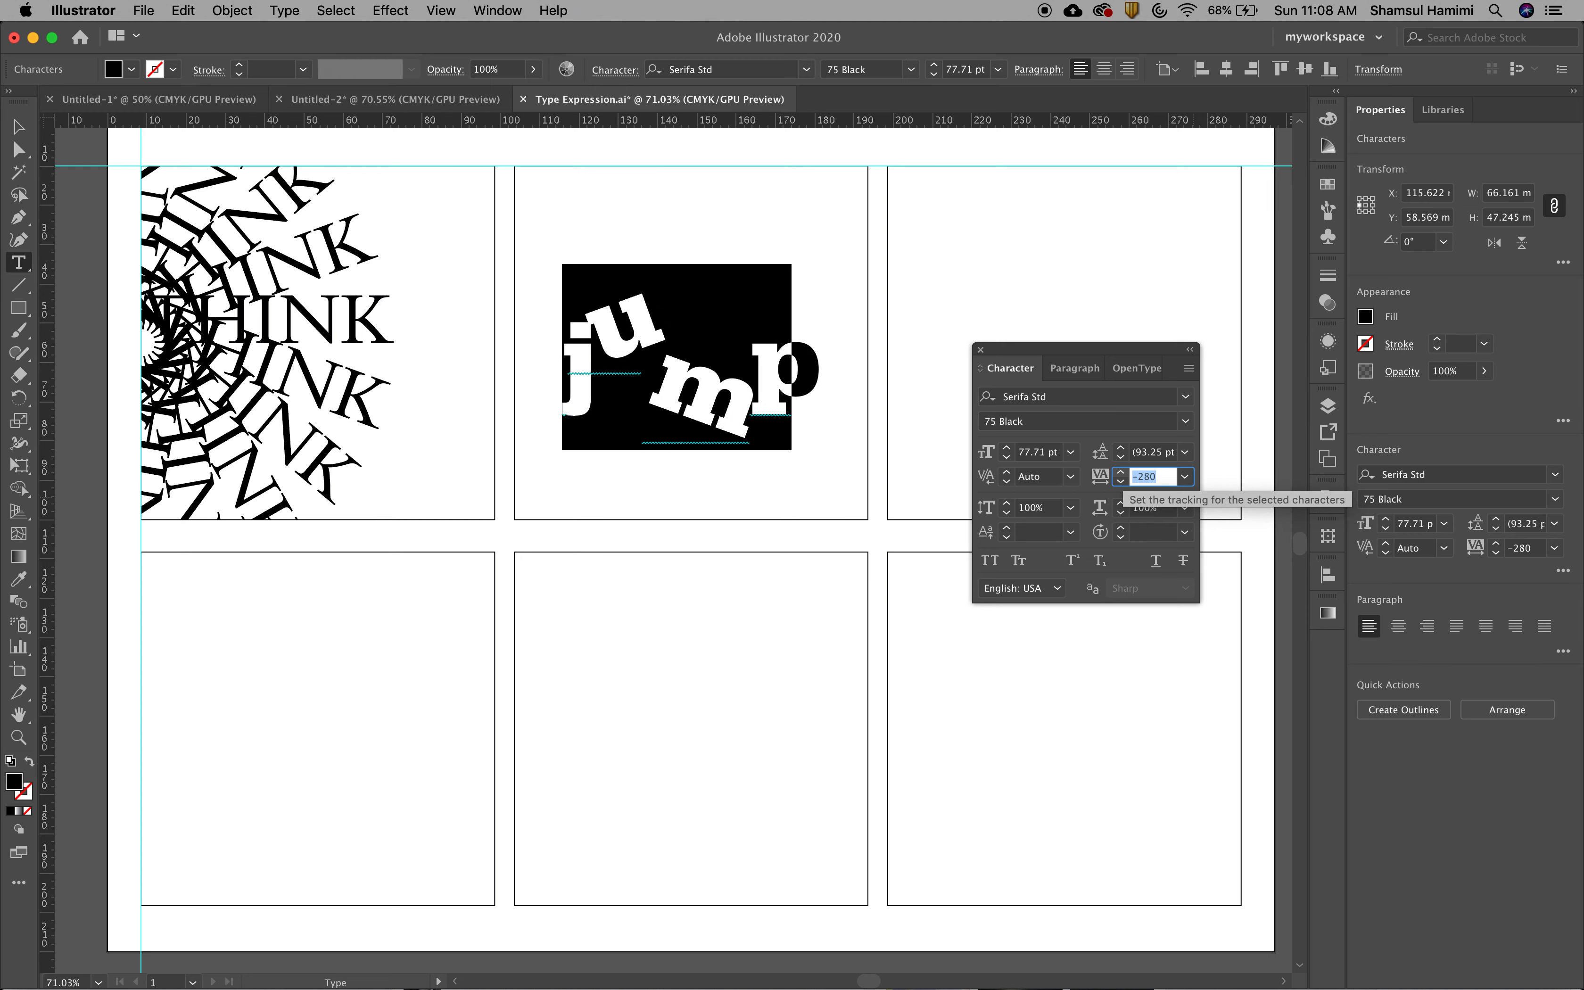
Loosen the tracking of the letters to -160, finish editing the text, and select the word jump as an object
key("shift+Up")
key("shift+Up")
key("shift+Up")
key("shift+Up")
key("shift+Up")
key("shift+Up")
key("shift+Up")
key("shift+Up")
key("shift+Up")
key("shift+Up")
key("shift+Up")
key("shift+Up")
key("shift+Up")
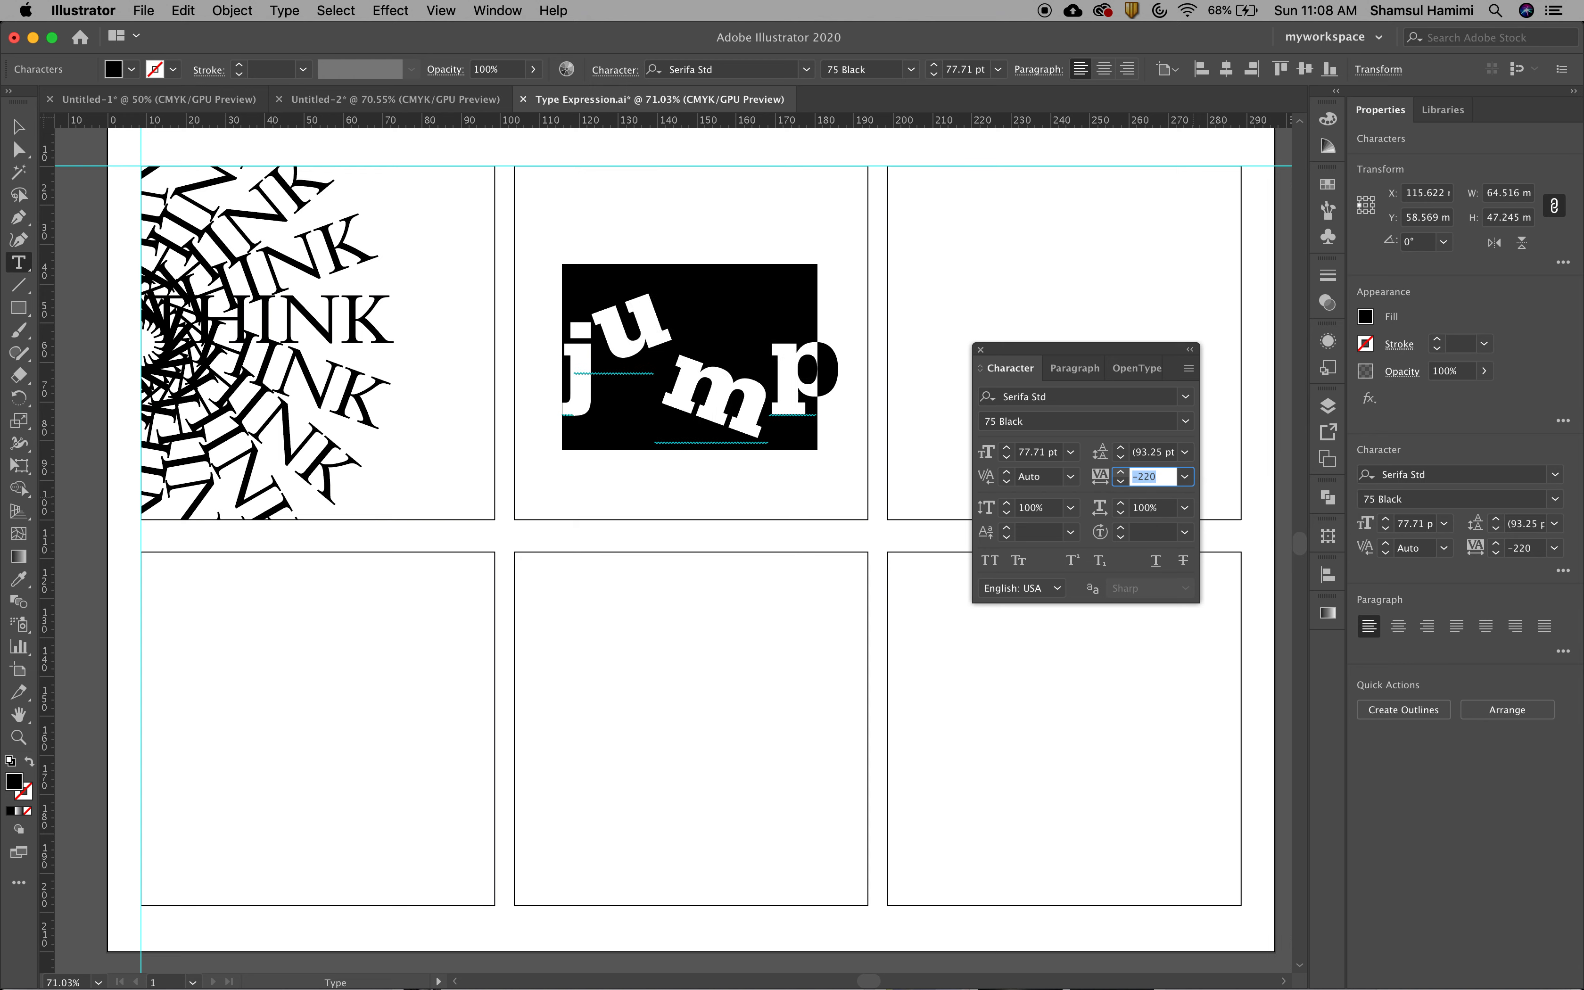
key("Escape")
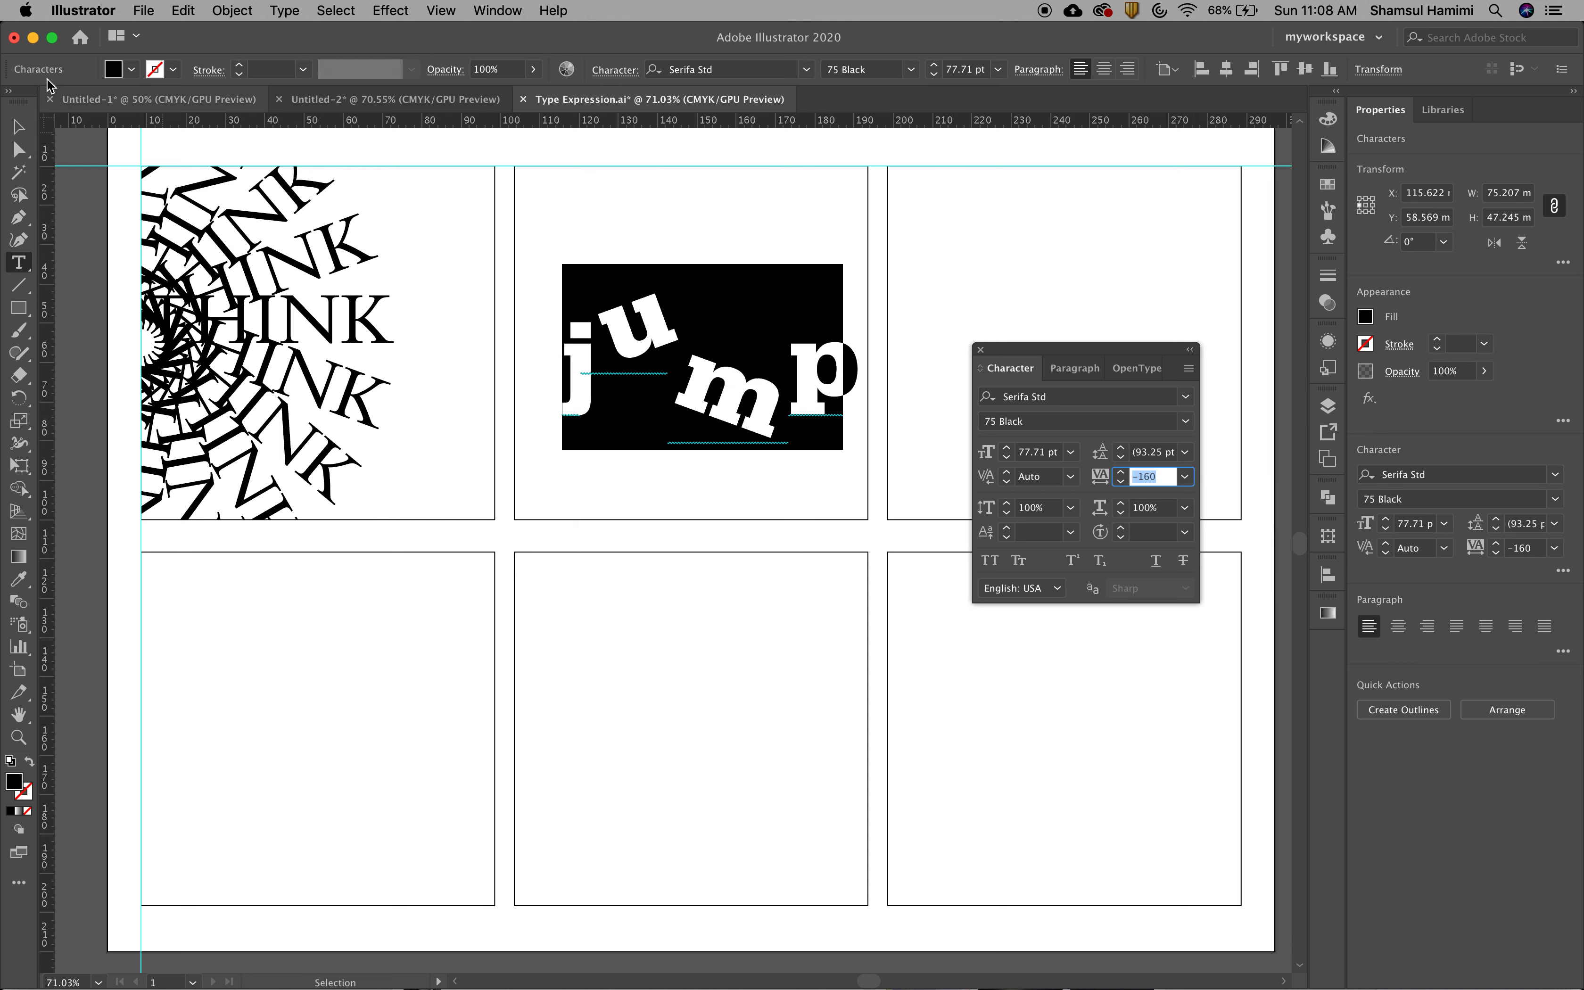
left_click(699, 428)
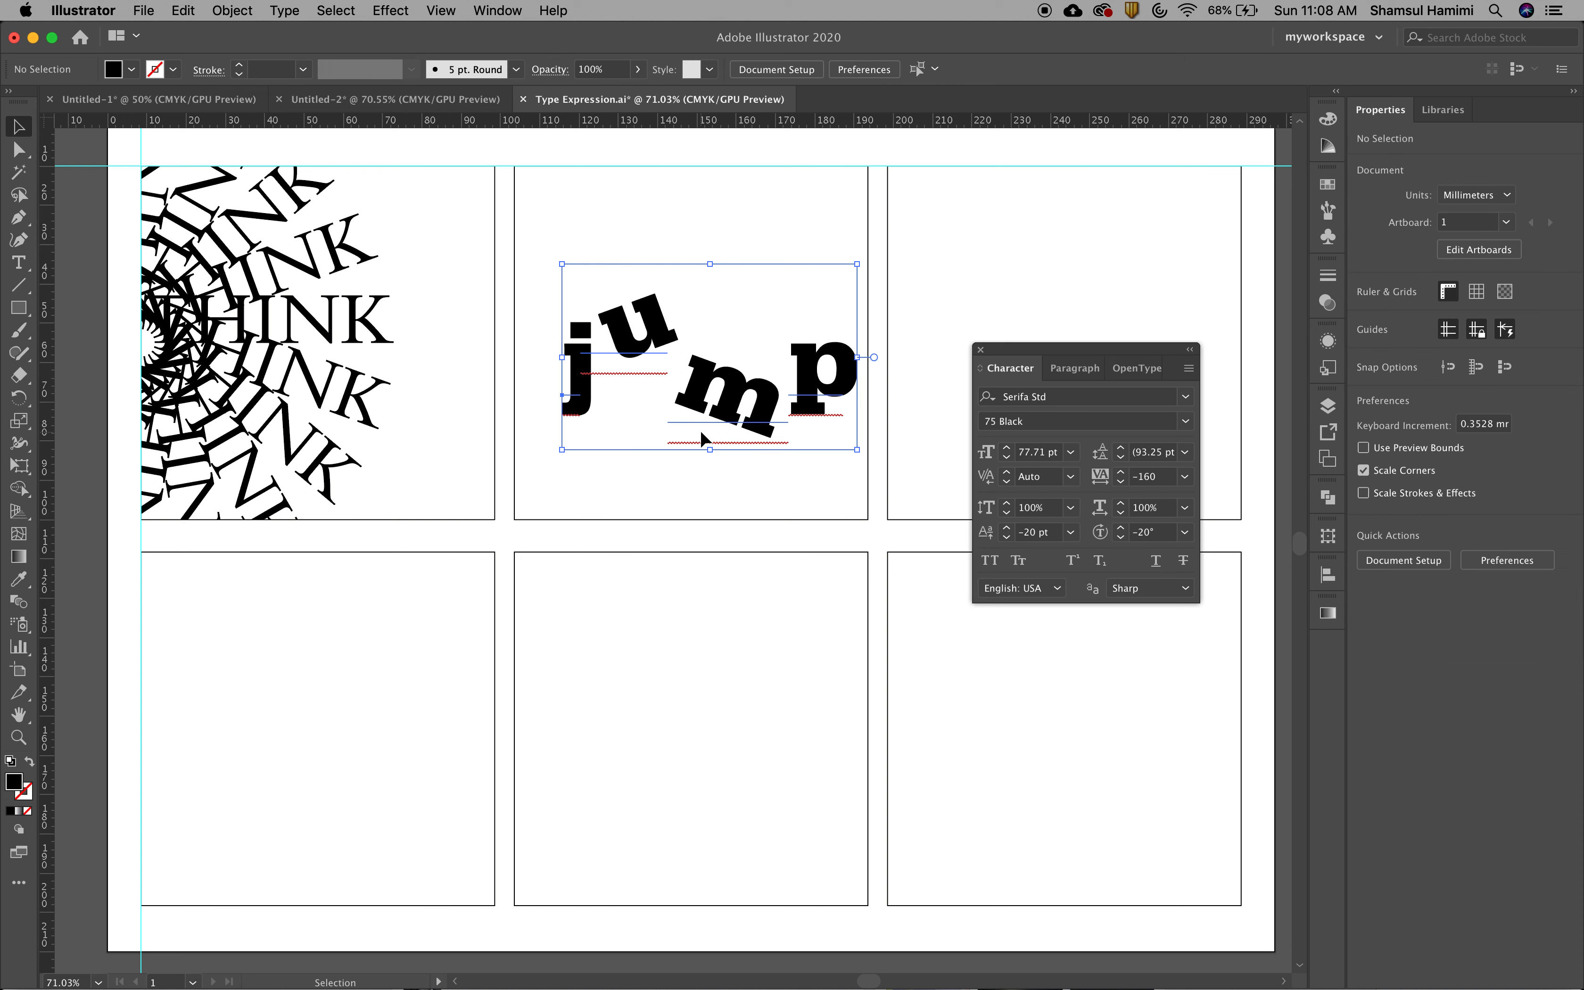
Try tighter and looser tracking on the selected word jump, ending at -80
key("alt+Left")
key("alt+Left")
key("alt+Left")
key("alt+Left")
key("alt+Left")
key("alt+Left")
key("alt+Left")
key("alt+Left")
key("alt+Left")
key("alt+Left")
key("alt+Left")
key("alt+Left")
key("alt+Left")
key("alt+Left")
key("alt+Left")
key("alt+Right")
key("alt+Right")
key("alt+Right")
key("alt+Right")
key("alt+Right")
key("alt+Right")
key("alt+Right")
key("alt+Right")
key("alt+Right")
key("alt+Right")
key("alt+Right")
key("alt+Right")
key("alt+Right")
key("alt+Right")
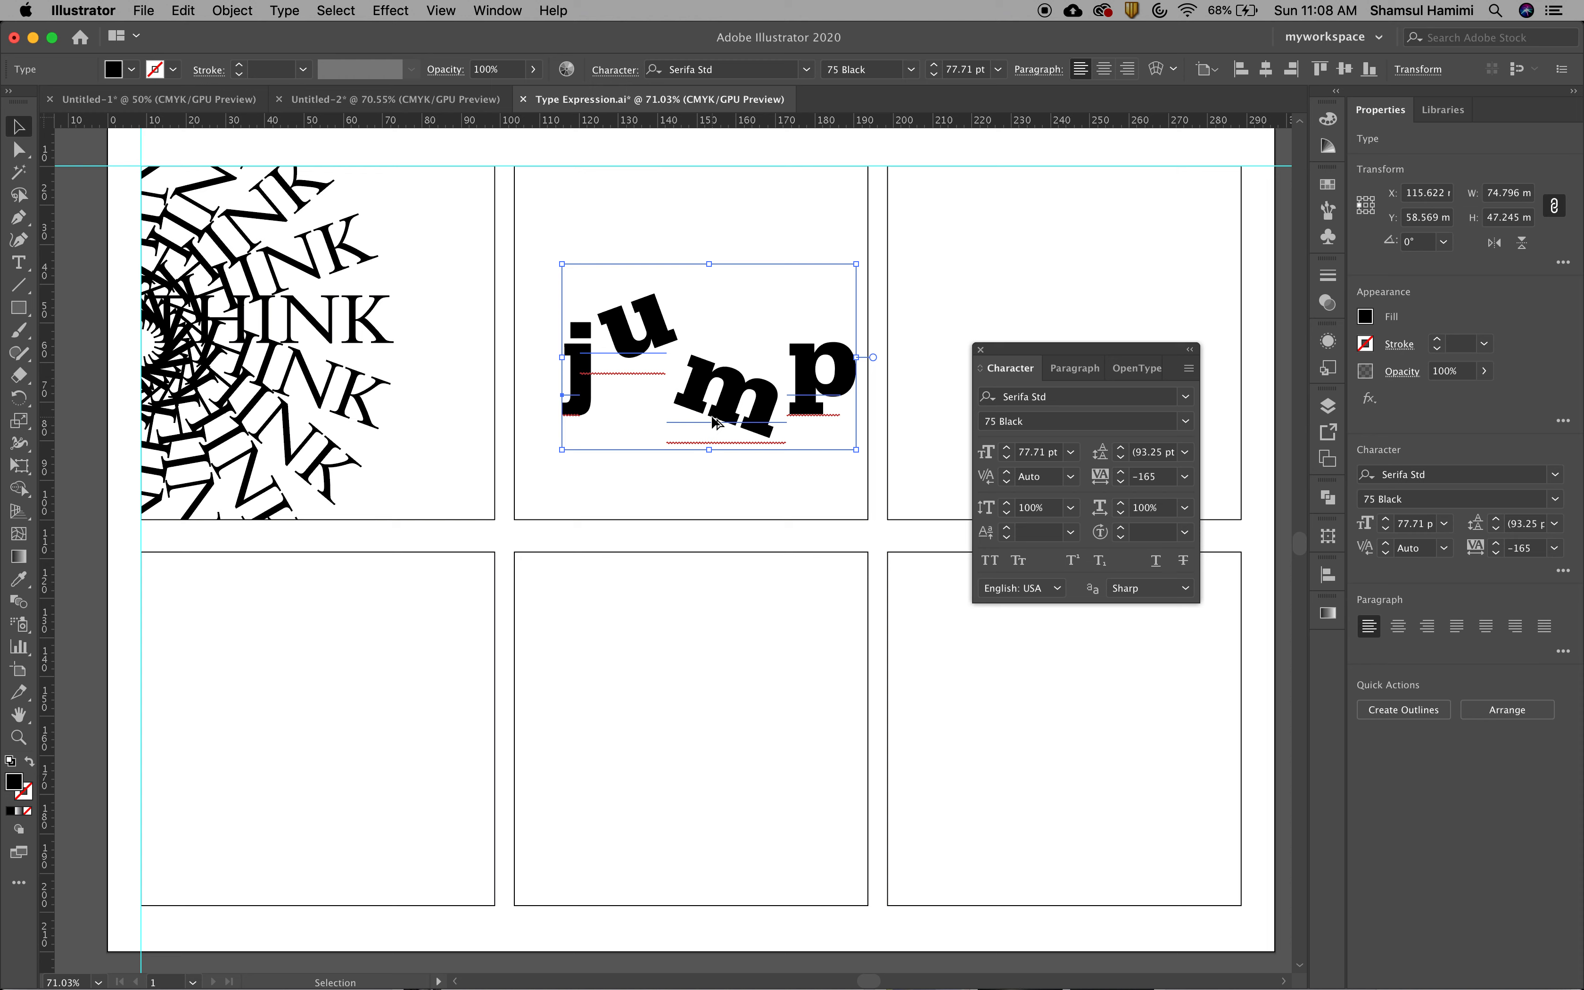
key("alt+Right")
key("alt+Right")
key("alt+Right")
key("alt+Right")
key("alt+Right")
key("alt+Right")
key("alt+Right")
key("alt+Right")
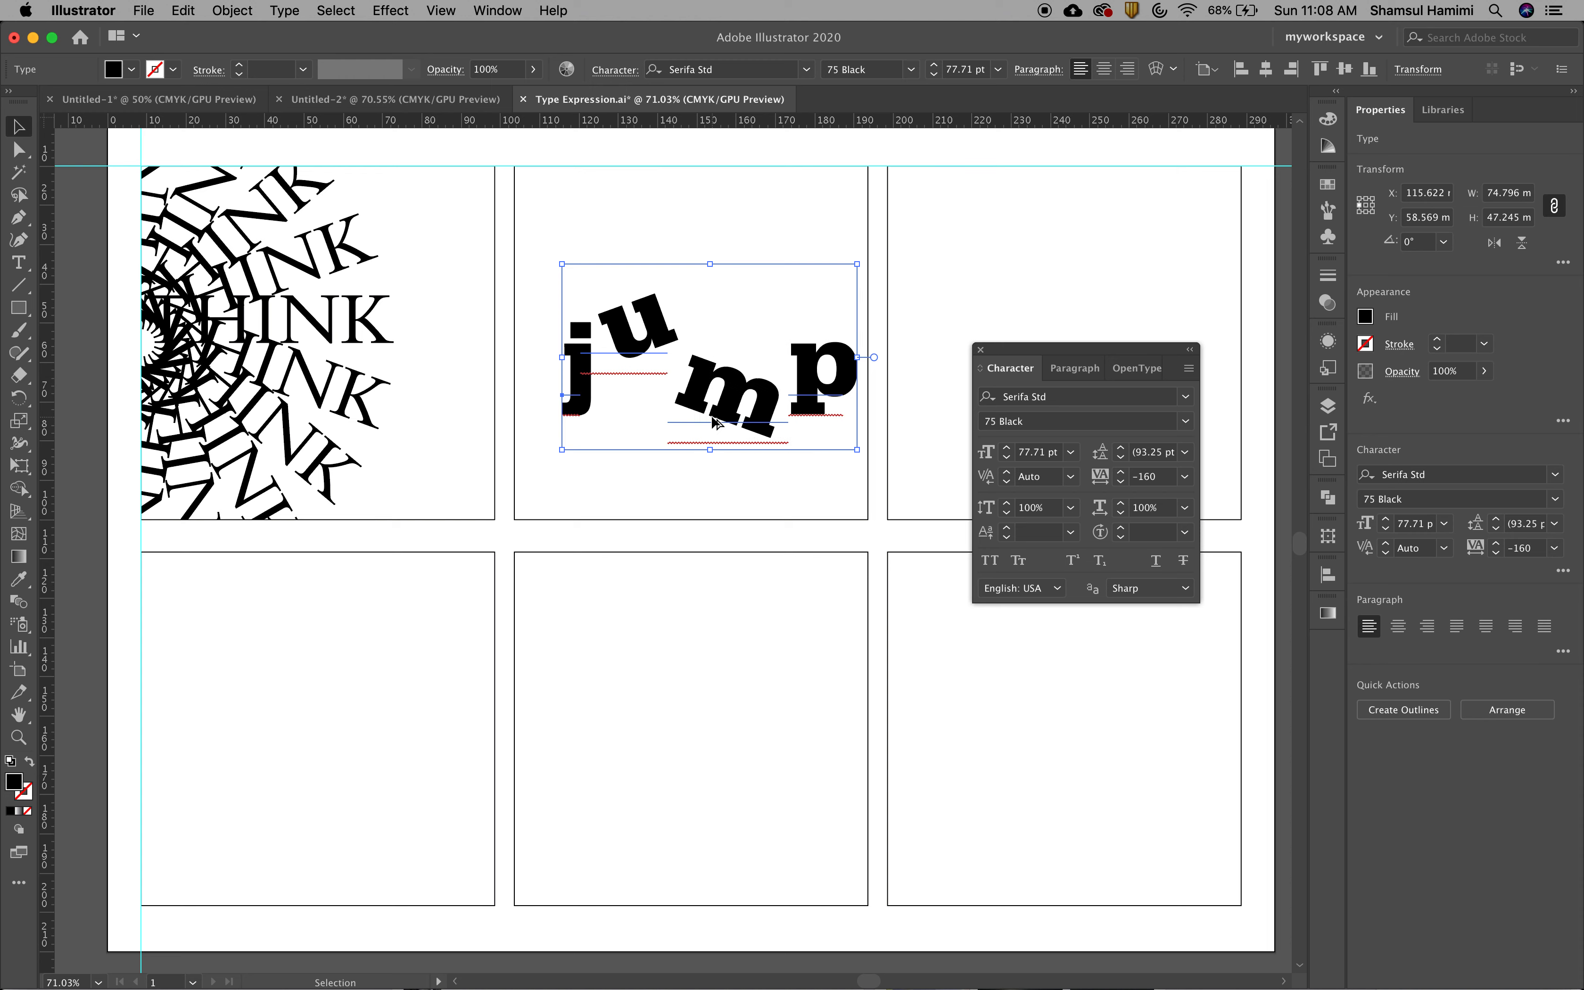
key("alt+Right")
key("alt+Right")
key("alt+Right")
key("alt+Right")
key("alt+Right")
key("alt+Right")
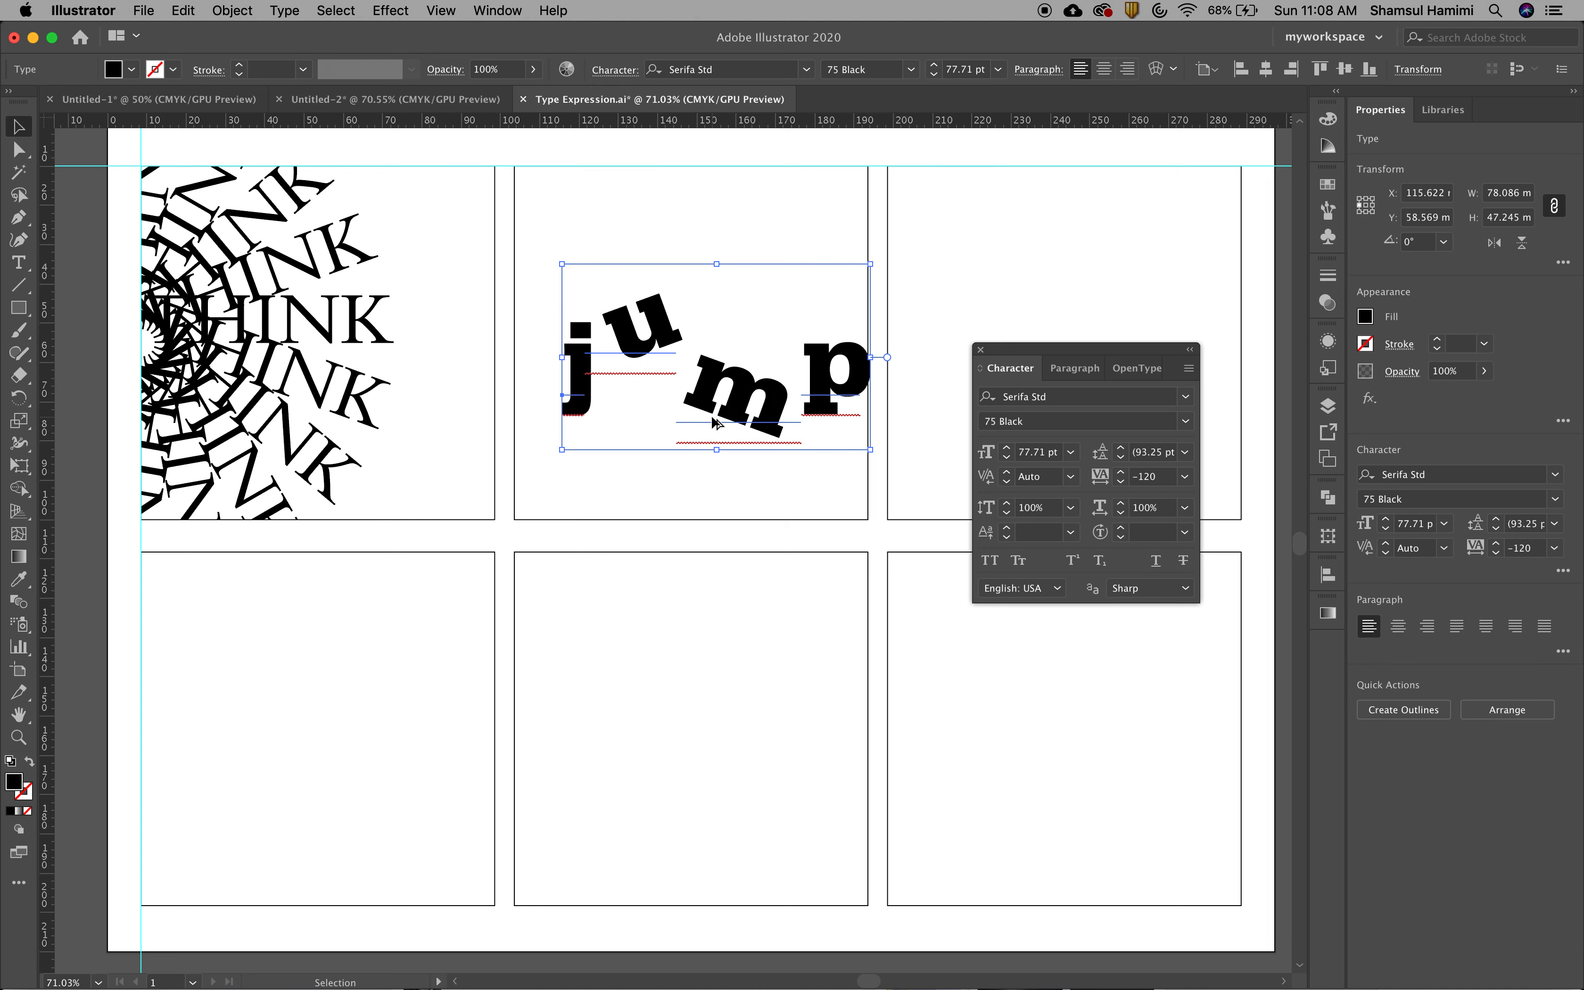
Tighten the tracking of the selected word jump to -205
key("alt+Left")
key("alt+Left")
key("alt+Left")
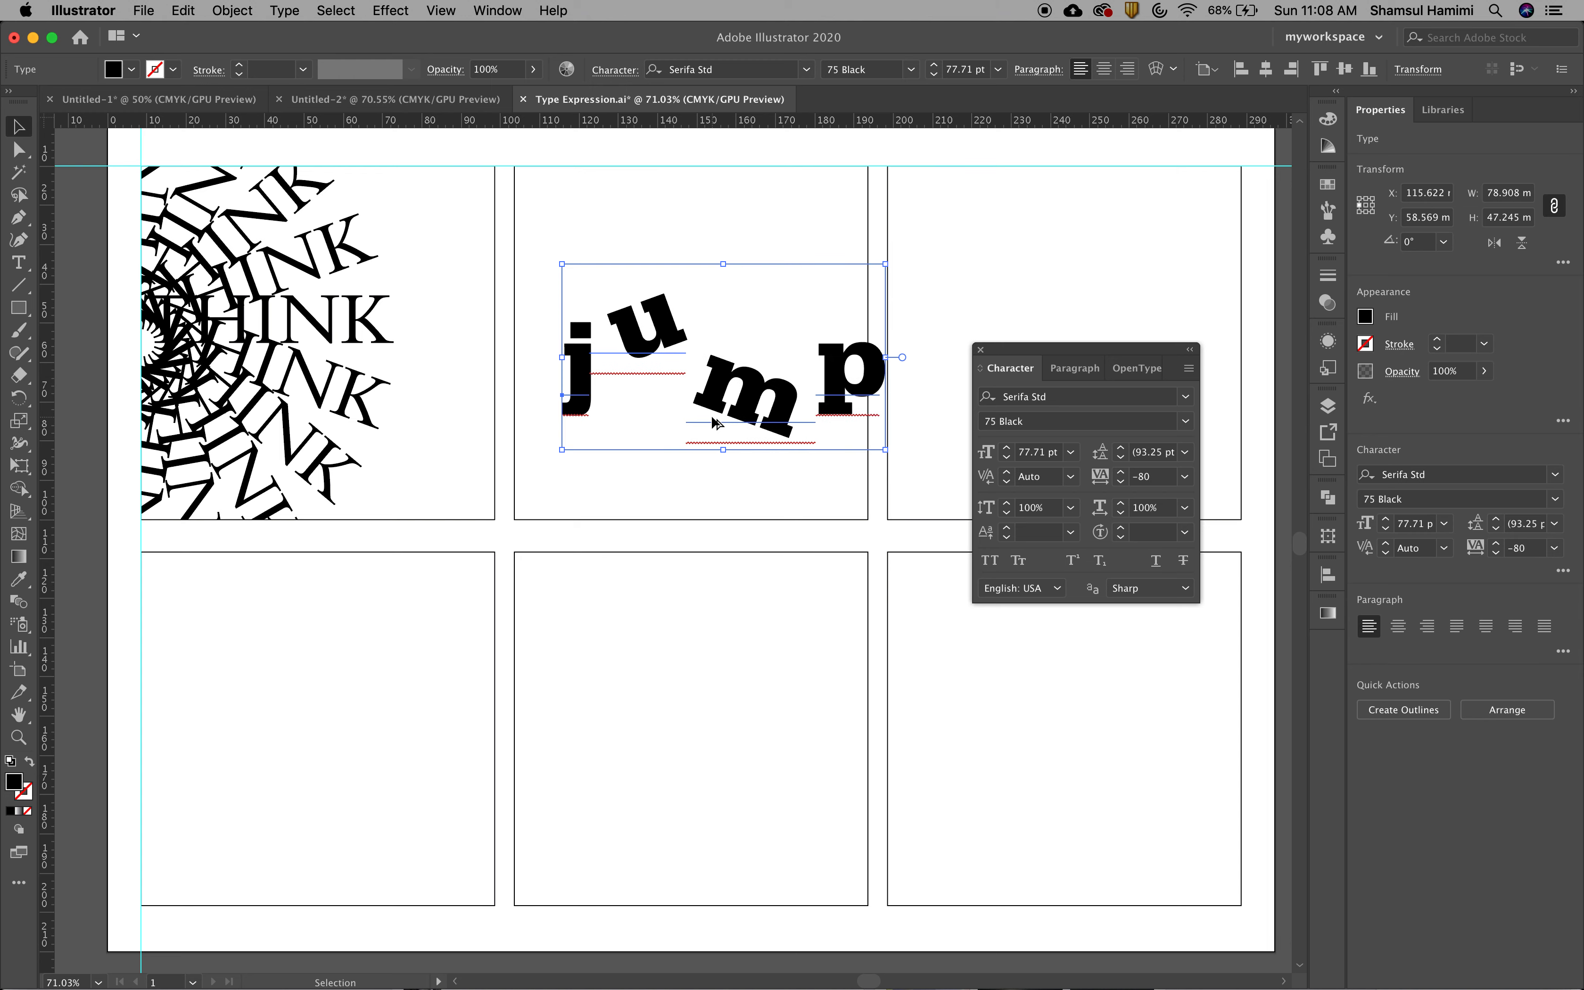
key("alt+Left")
key("alt+Left")
key("alt+Left")
key("alt+Left")
key("alt+Left")
key("alt+Left")
key("alt+Left")
key("alt+Left")
key("alt+Left")
key("alt+Left")
key("alt+Left")
key("alt+Left")
key("alt+Left")
key("alt+Left")
key("alt+Left")
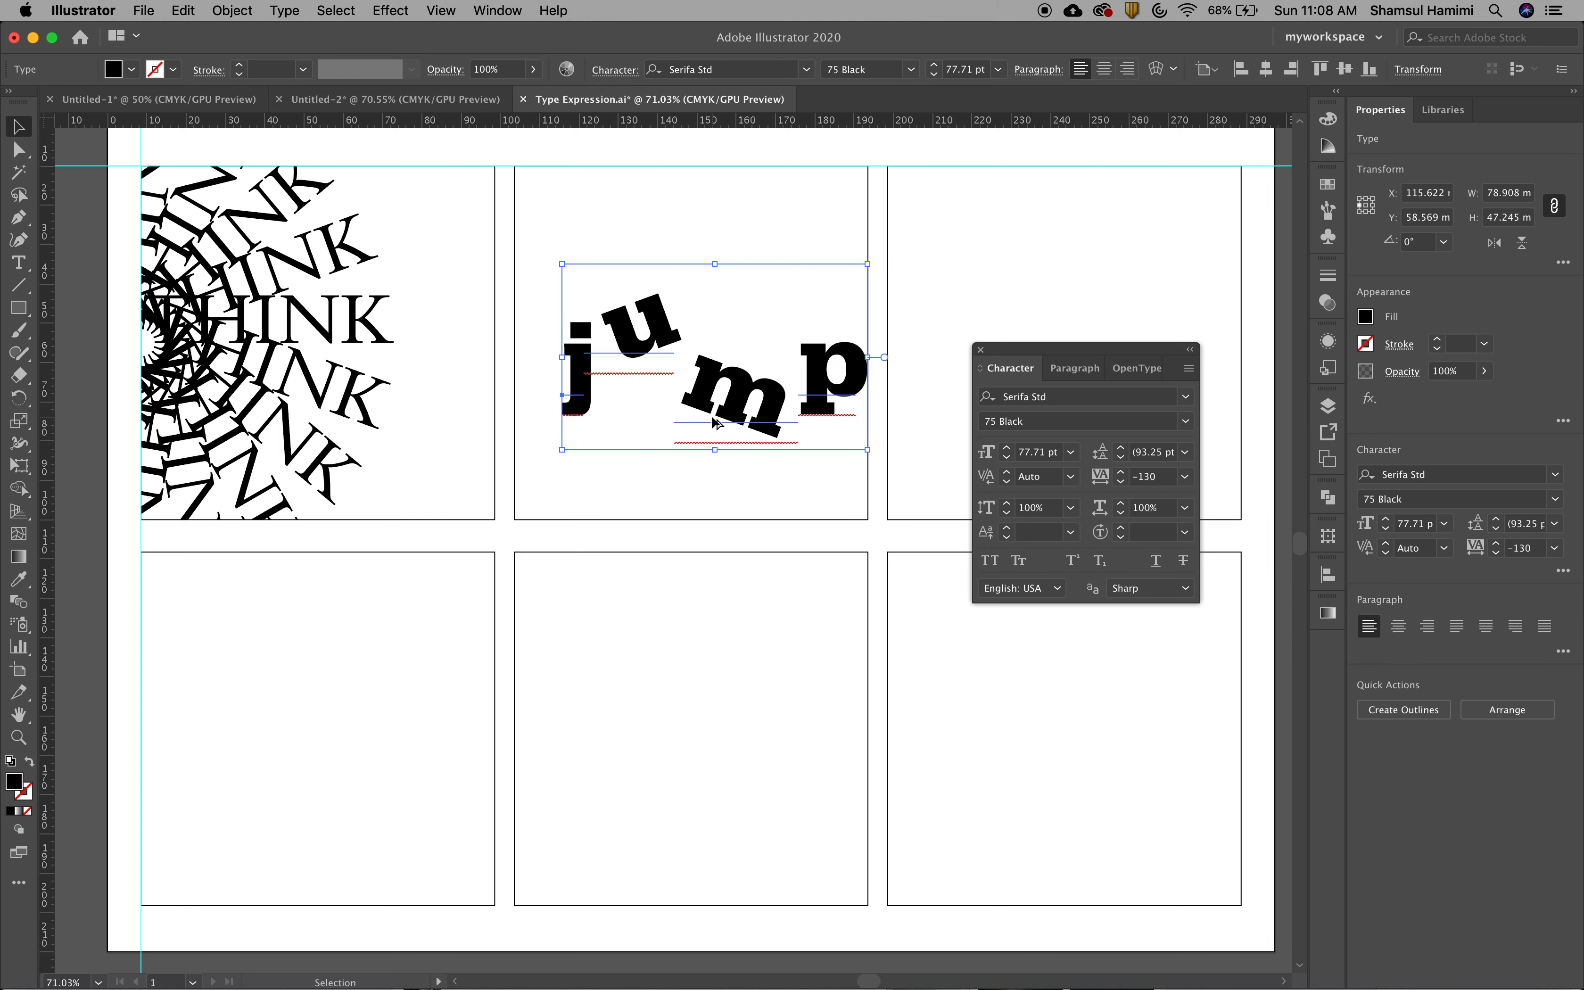
key("alt+Left")
key("alt+Left")
key("alt+Left")
key("alt+Left")
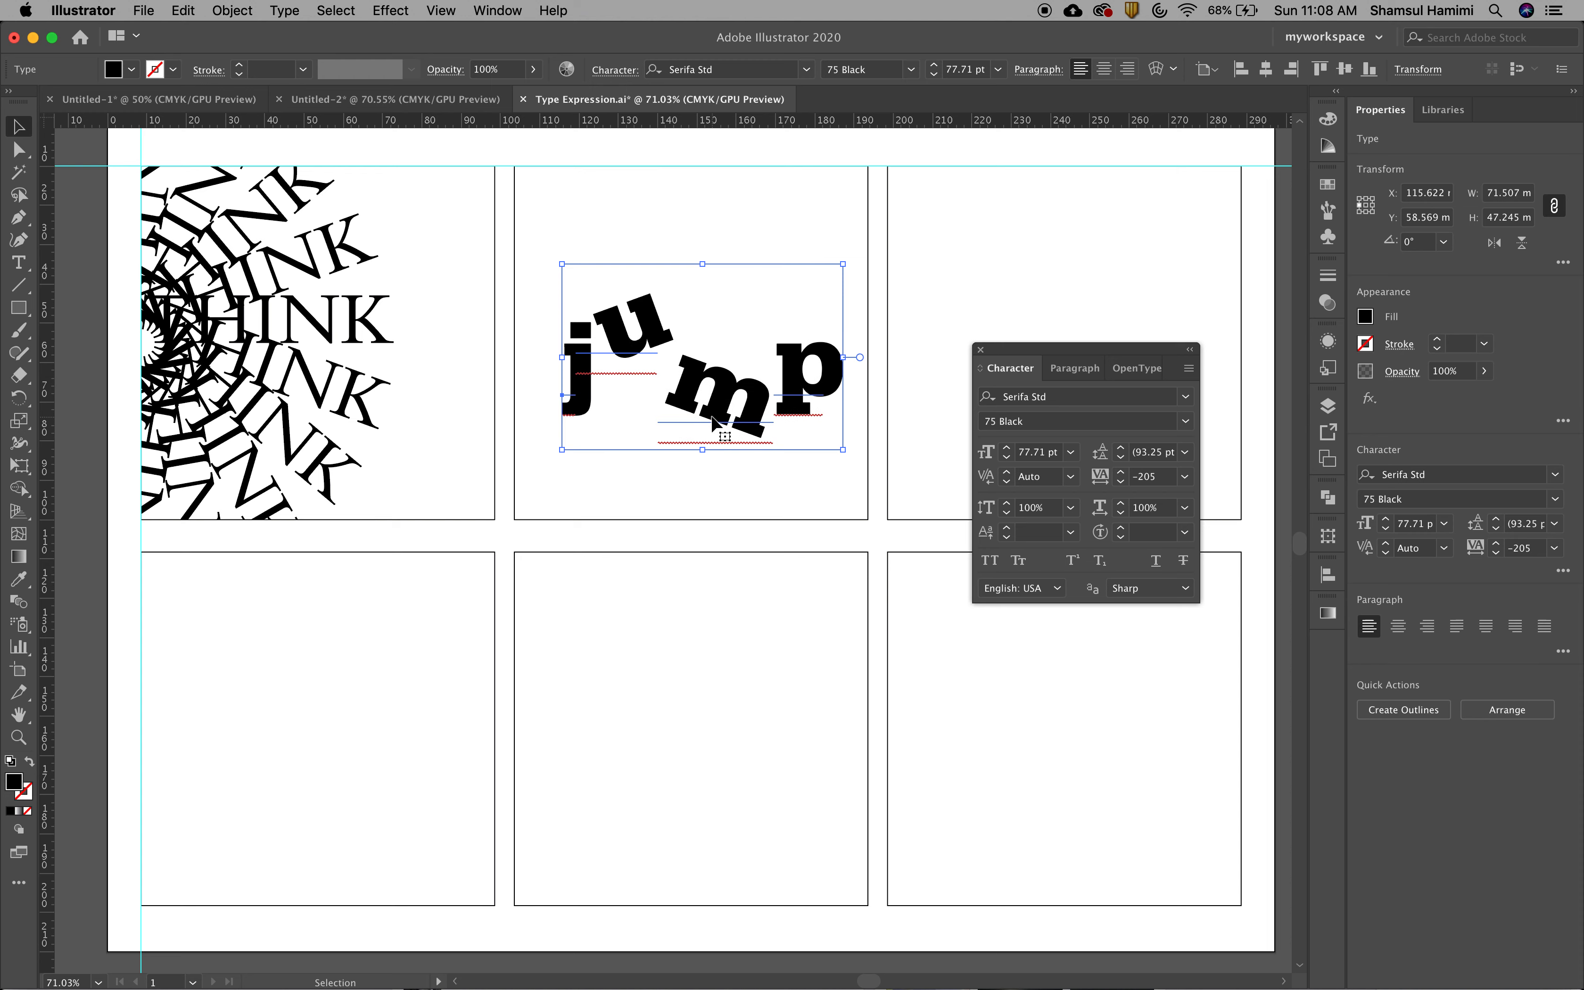
Move the word jump to about X 114.4 mm, Y 56.4 mm inside the upper middle frame
left_click(730, 577)
left_click_drag(708, 420, 737, 432)
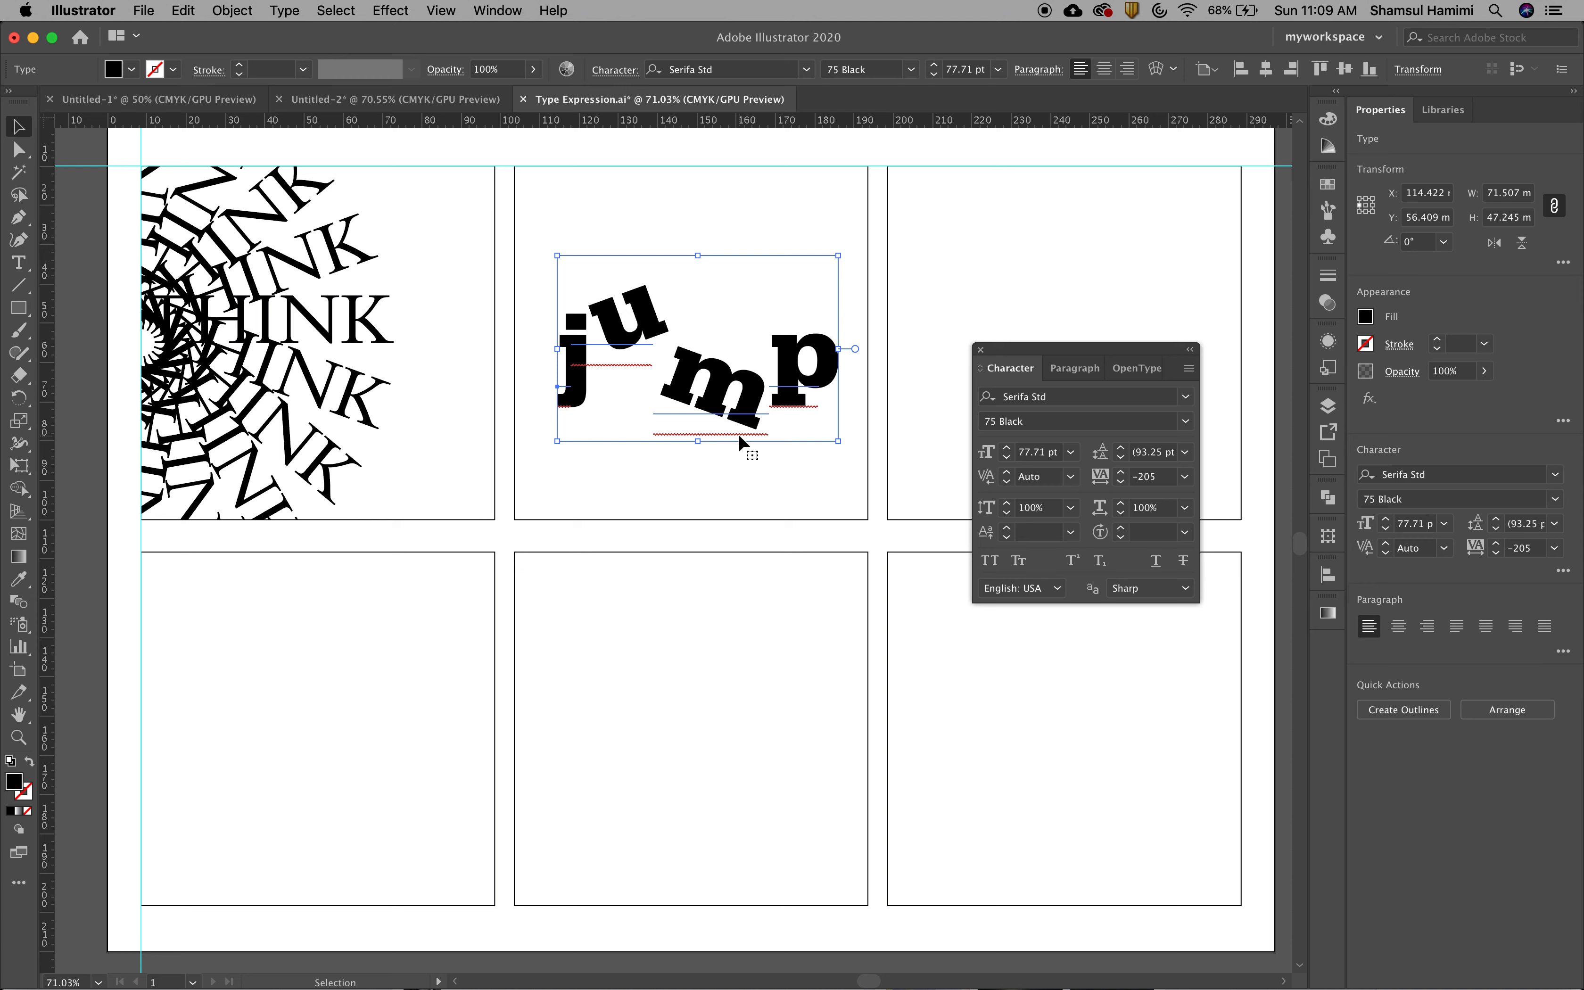
Add a new placeholder text object in the empty upper frame beside the expressive word jump
left_click(741, 462)
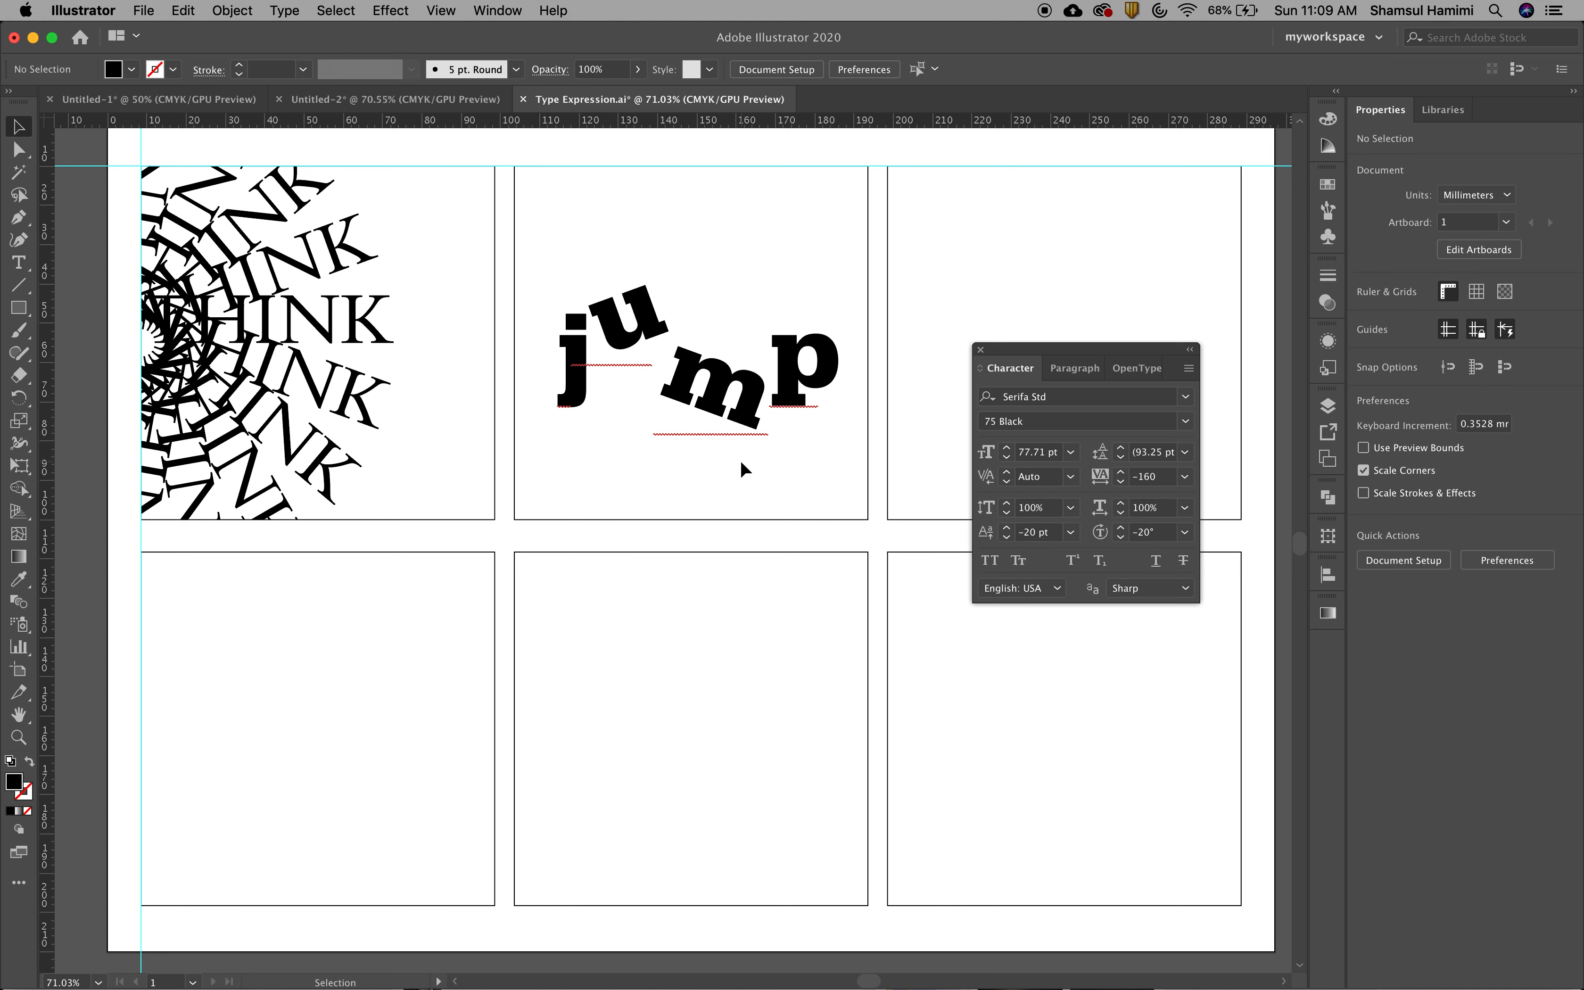
left_click(746, 424)
key("space")
left_click_drag(813, 481, 583, 495)
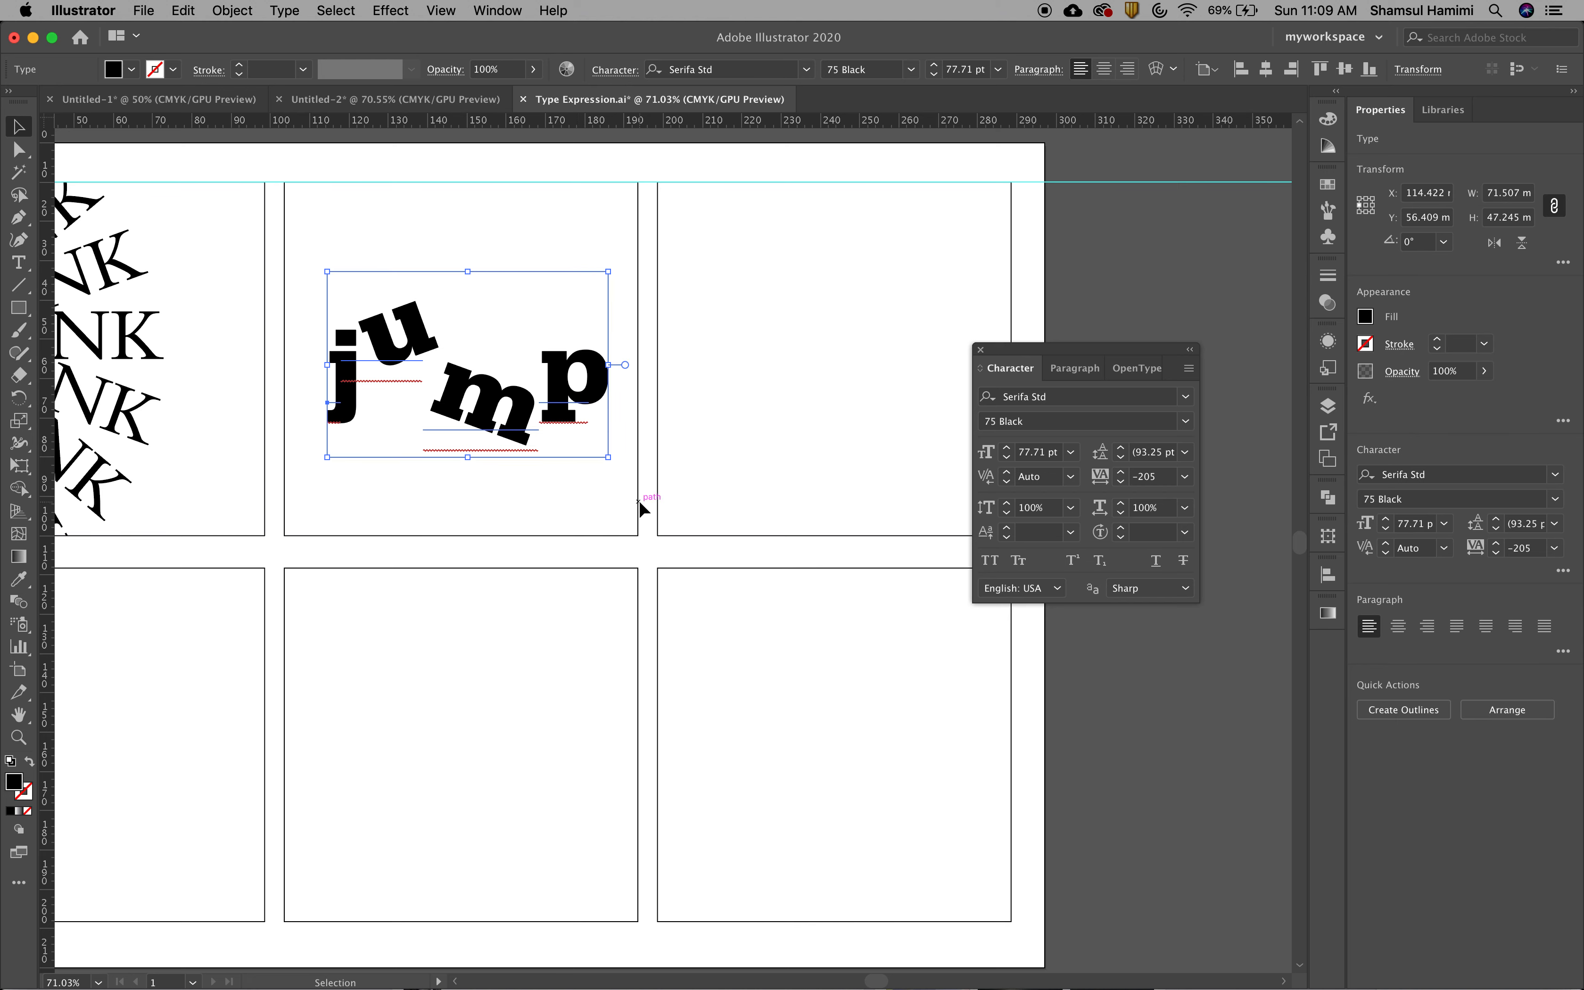
left_click(11, 268)
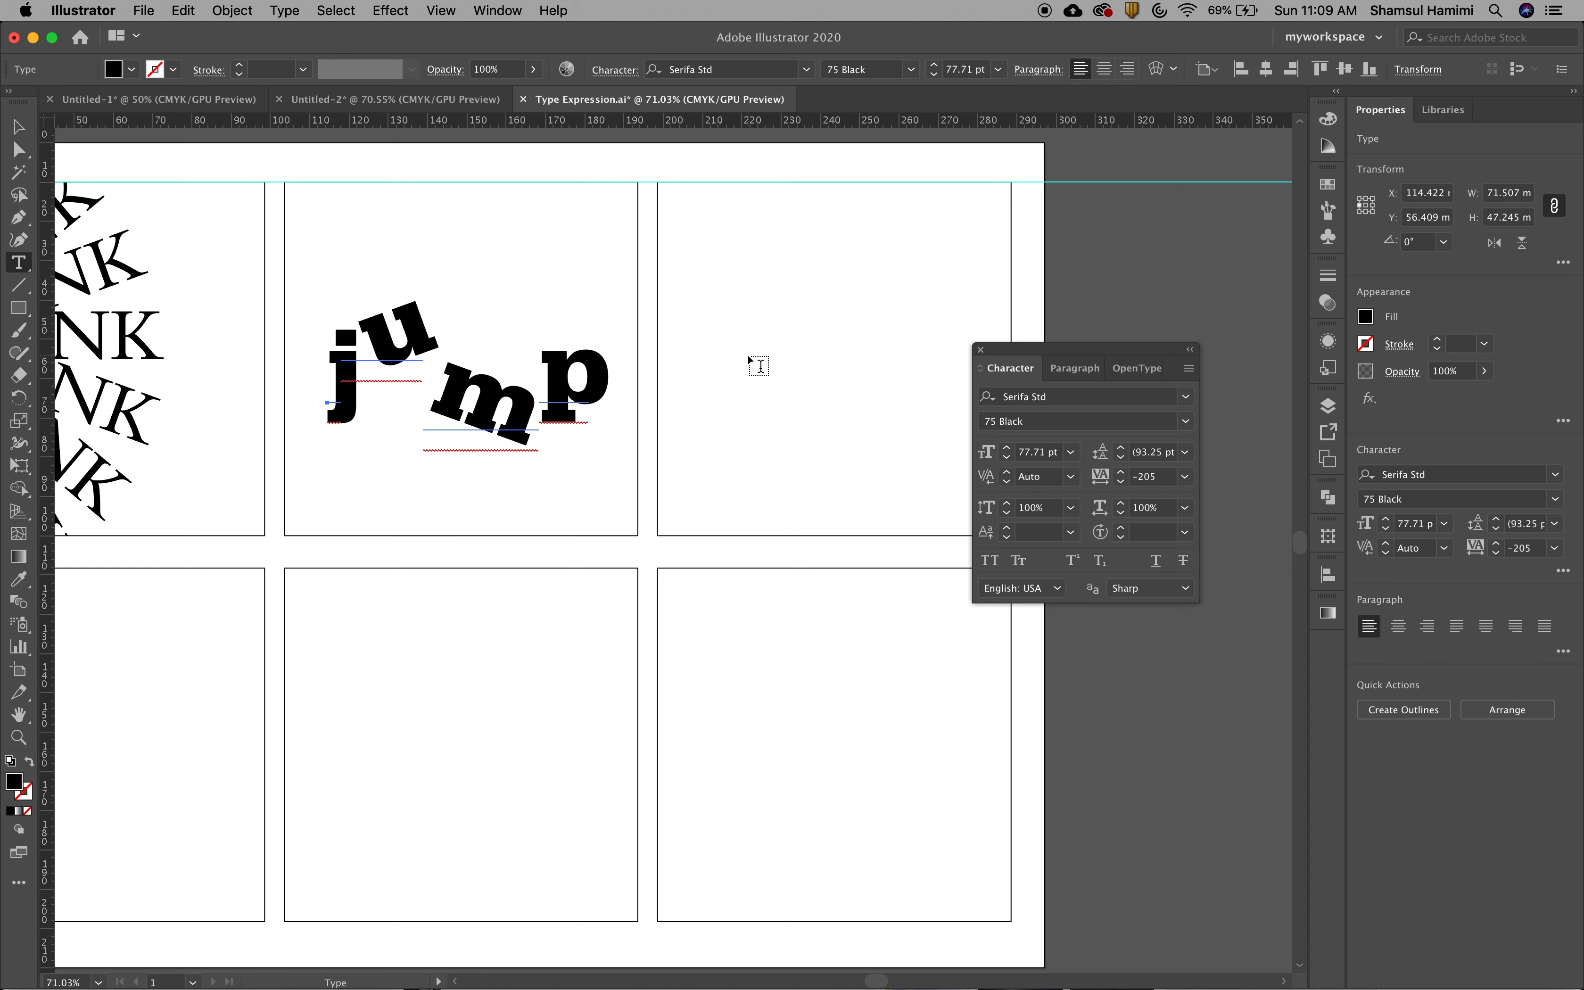
left_click(752, 377)
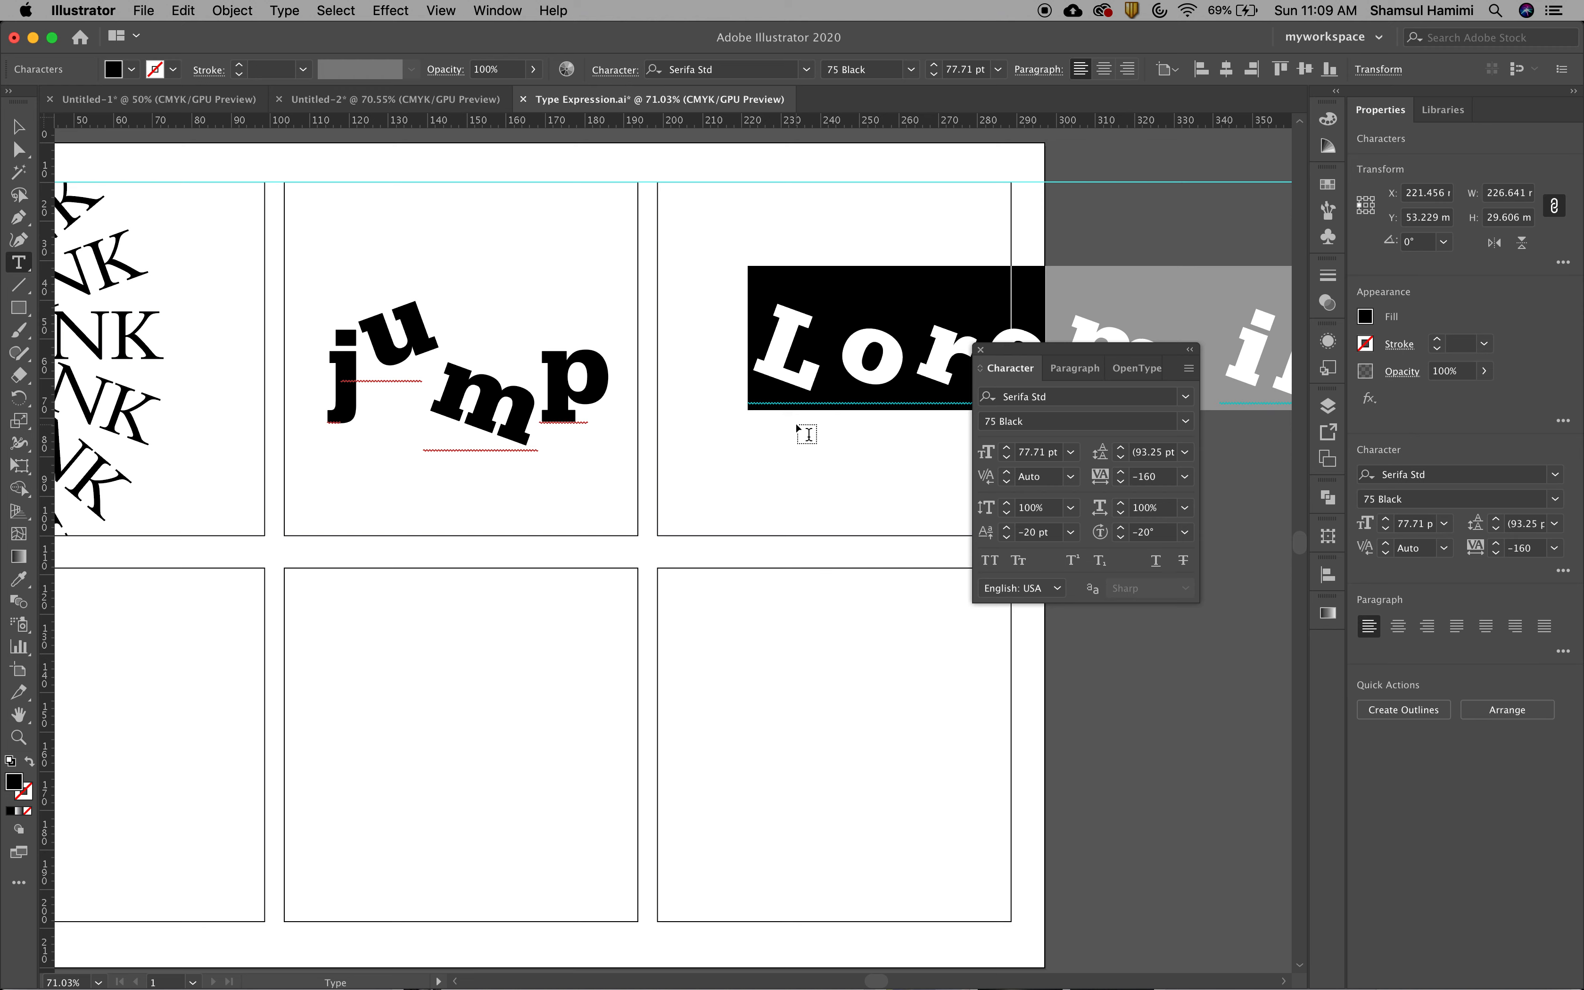
Reset the placeholder text's baseline shift to 0 pt, character rotation to 0° and tracking to 0
left_click(1071, 532)
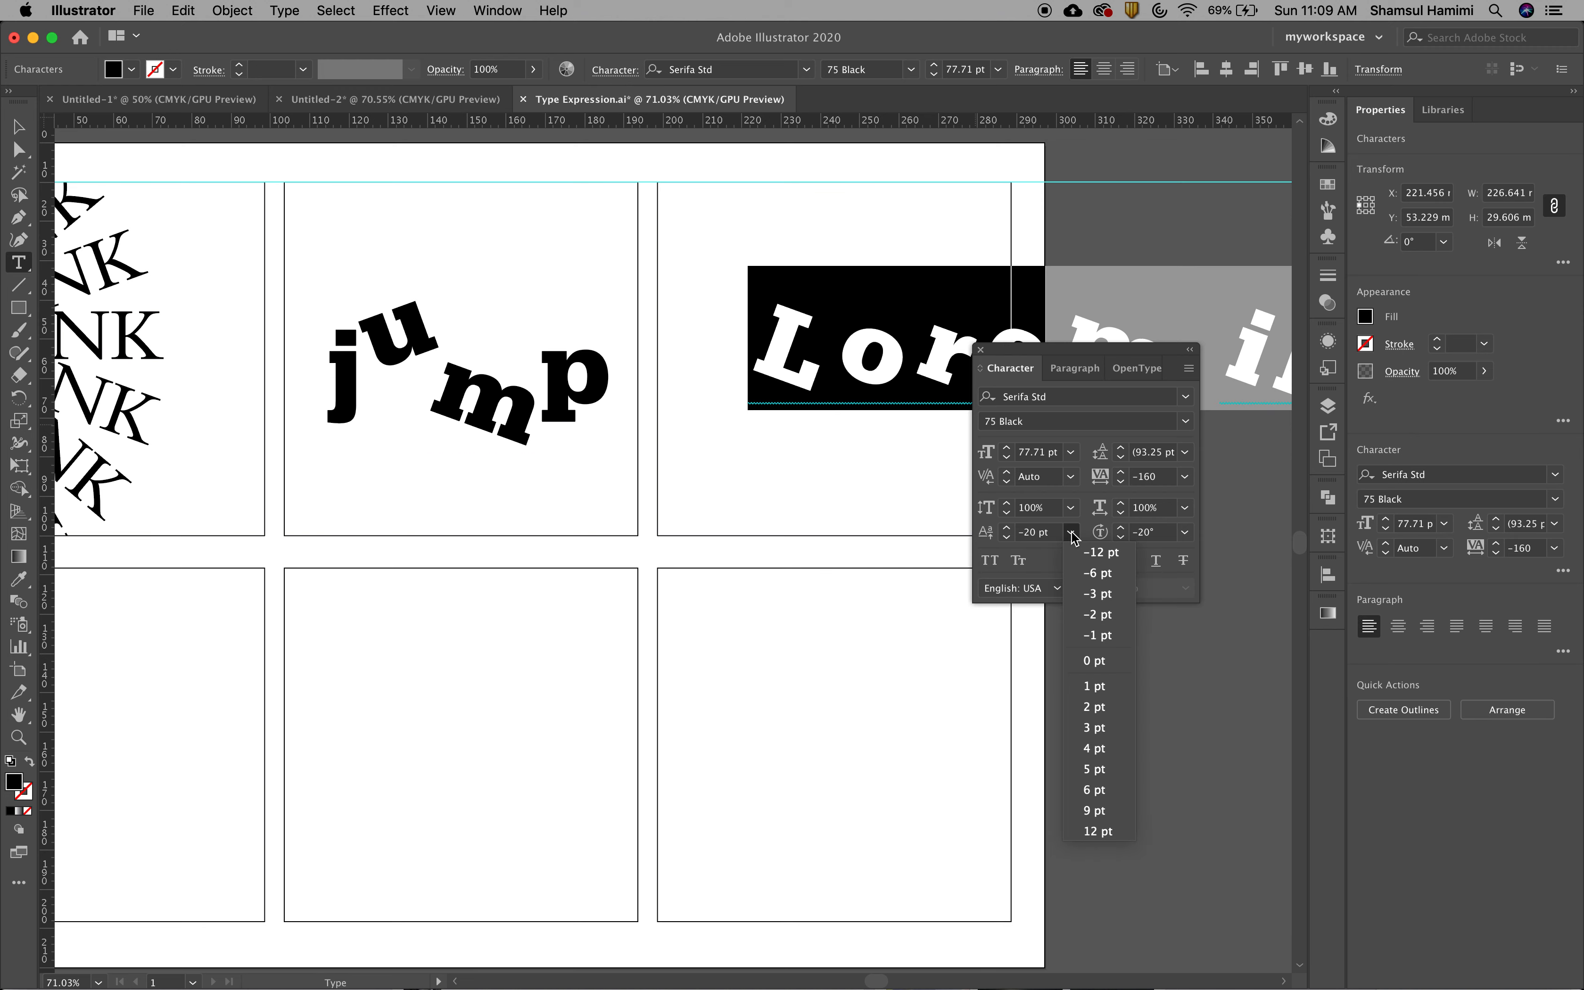
left_click(1093, 660)
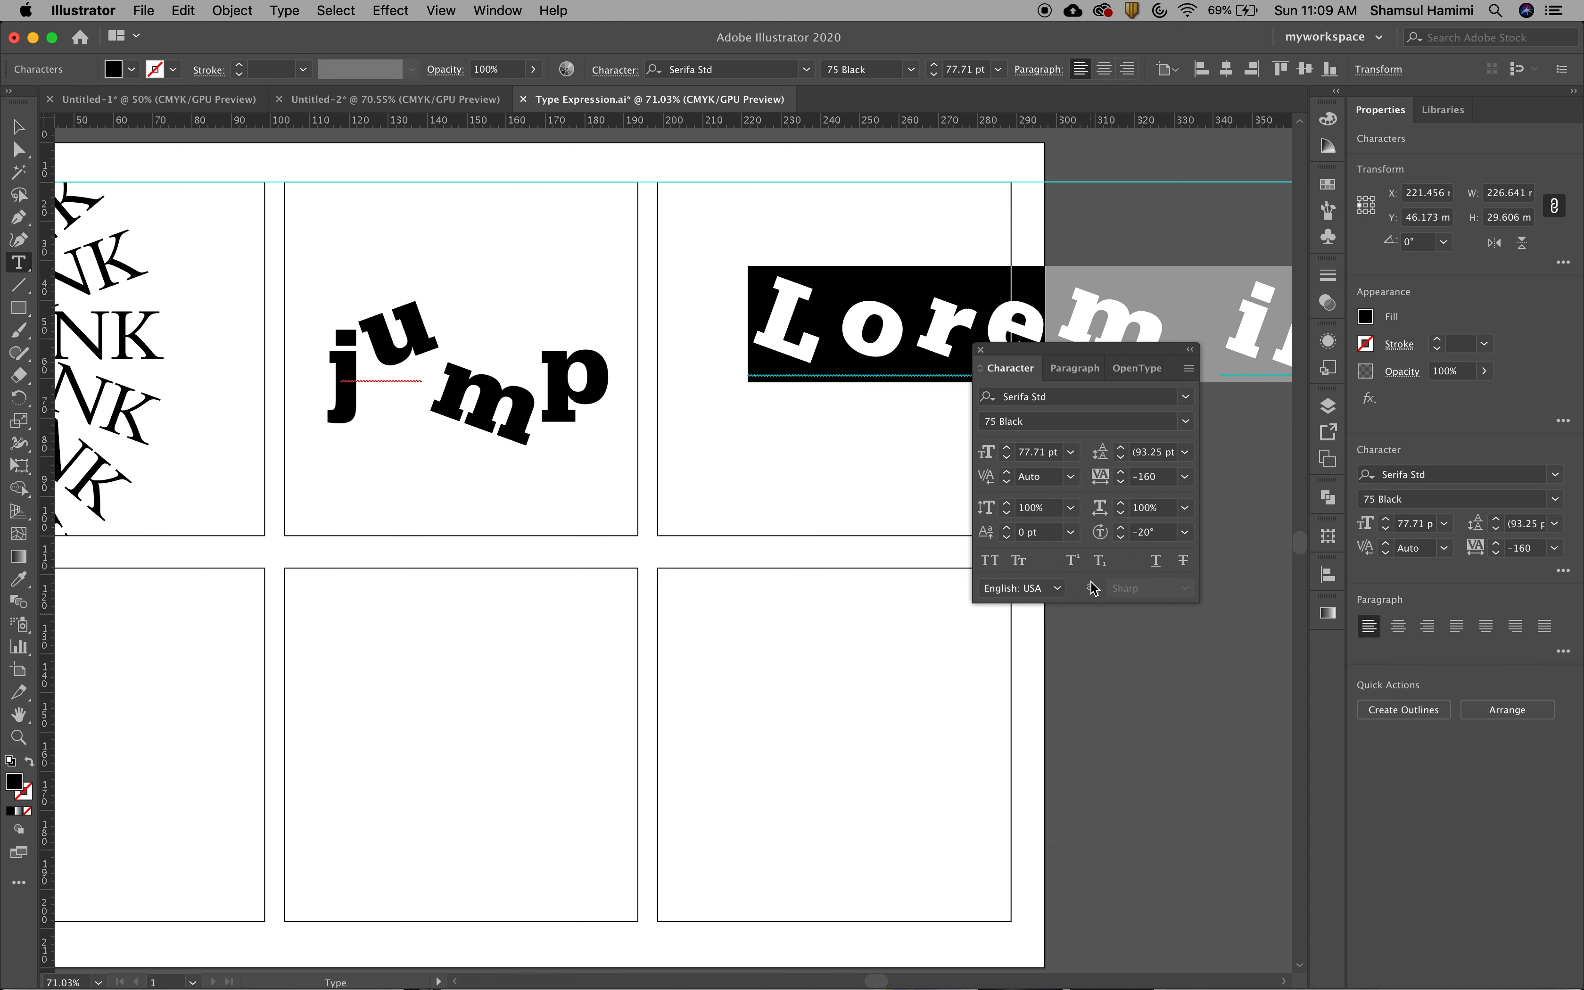
left_click(1185, 531)
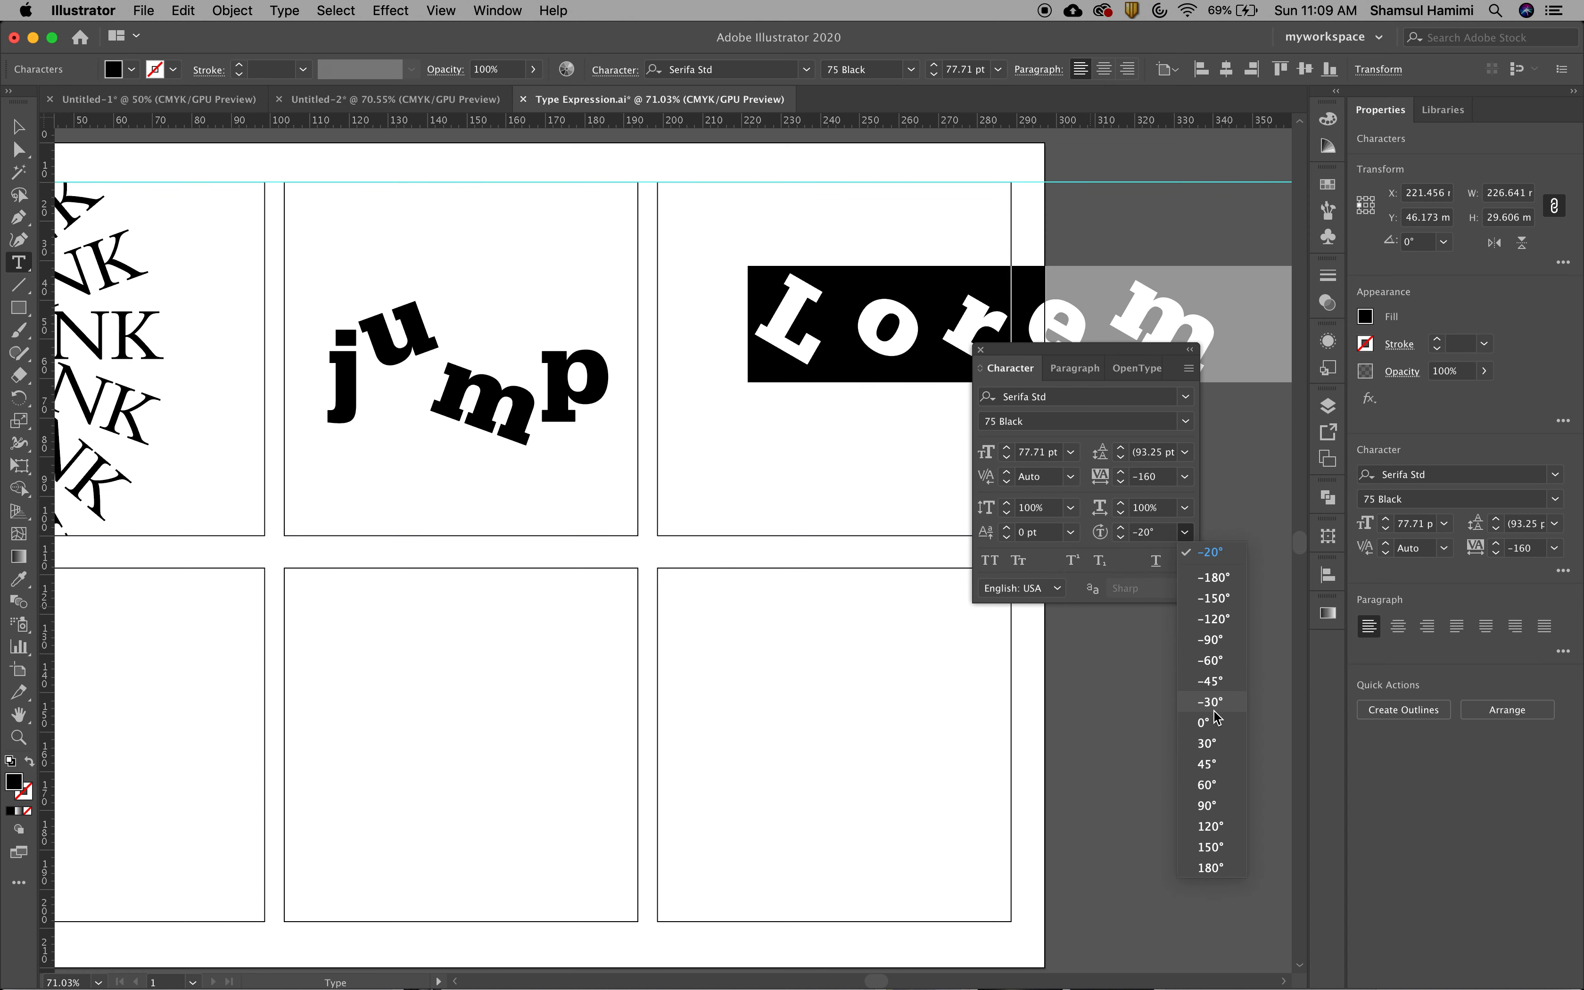
left_click(1217, 726)
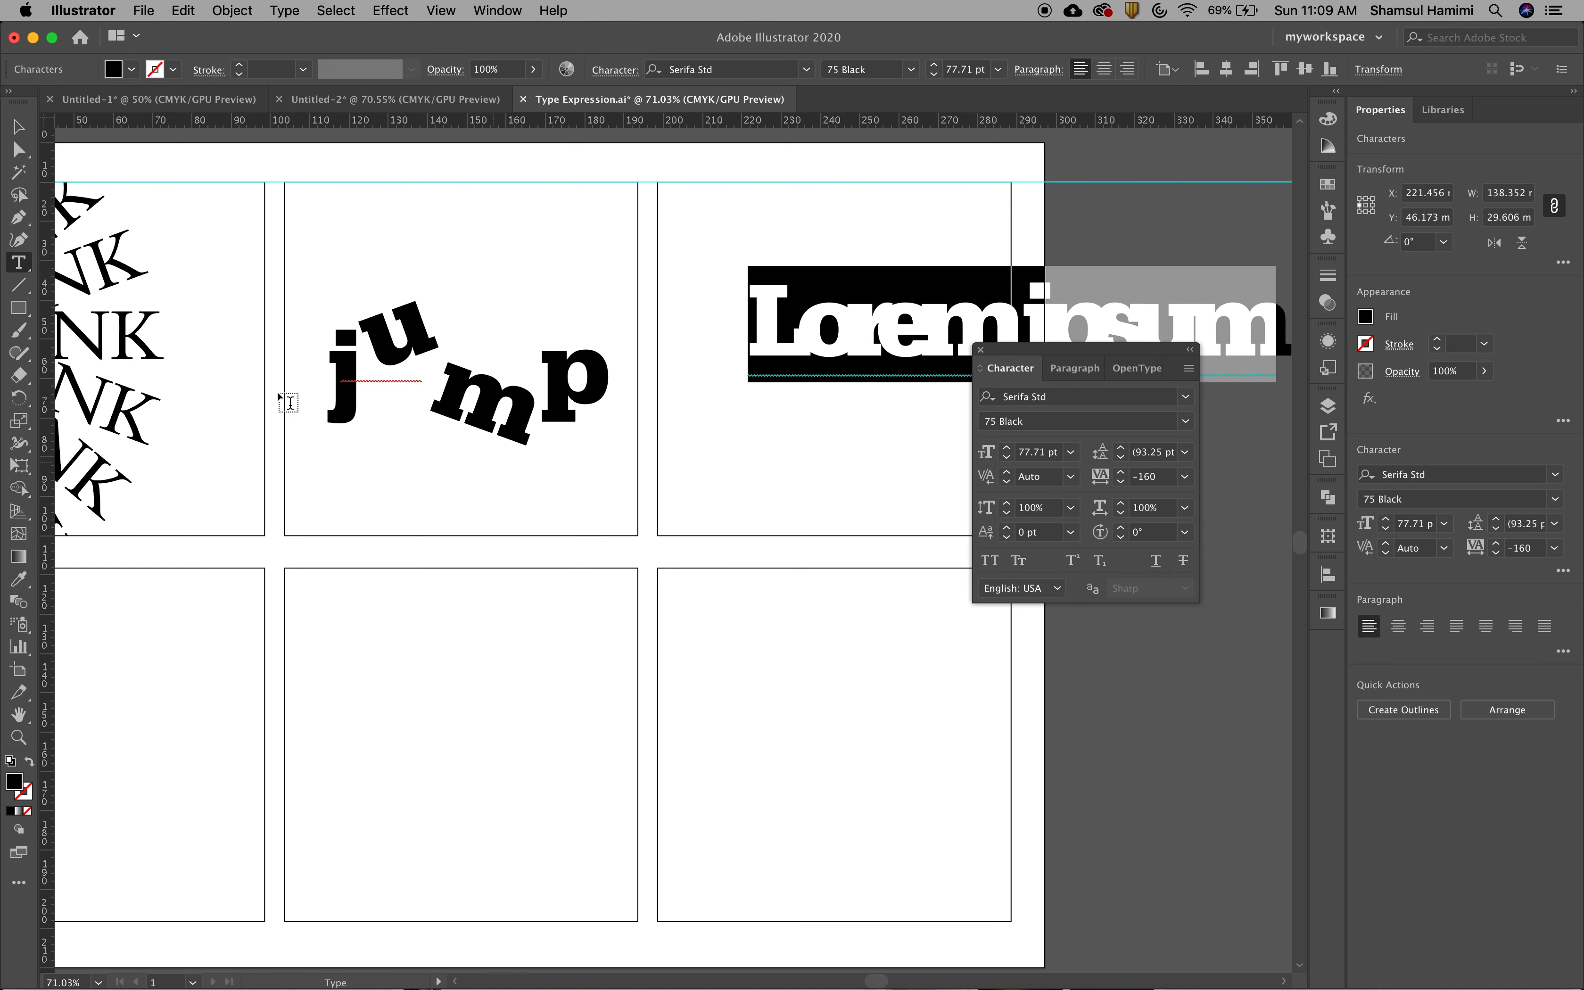
left_click(1184, 476)
left_click(1200, 625)
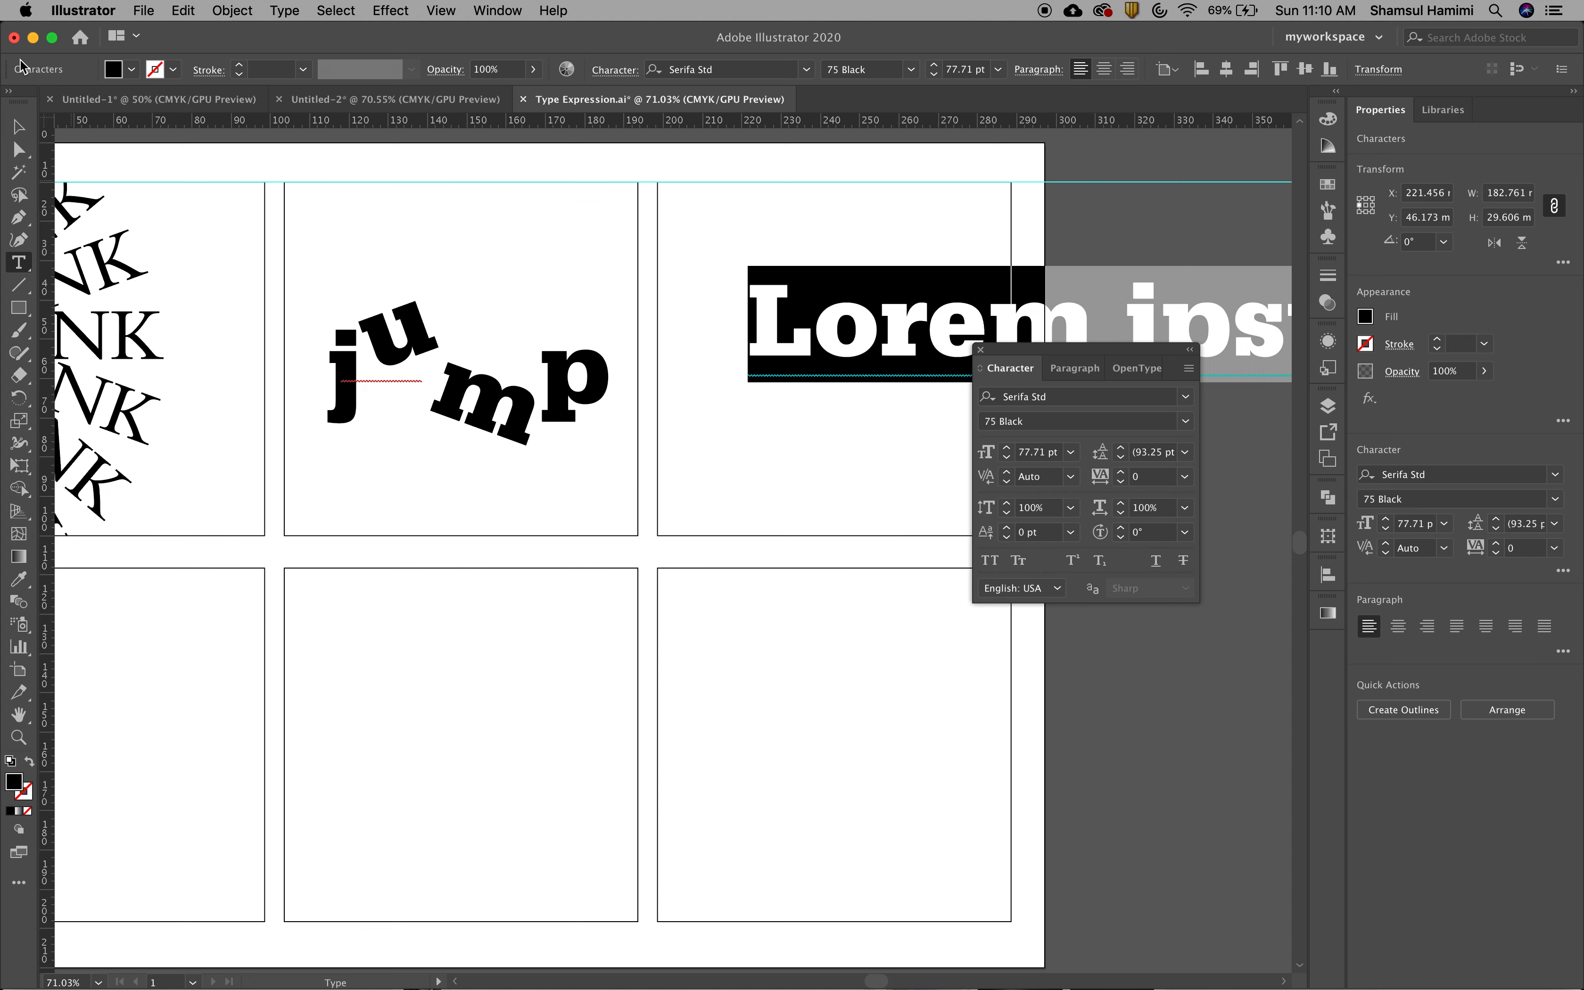
Move the placeholder text down across the lower frames and replace its content with the word jump
left_click(18, 127)
left_click_drag(882, 339, 354, 703)
double_click(457, 693)
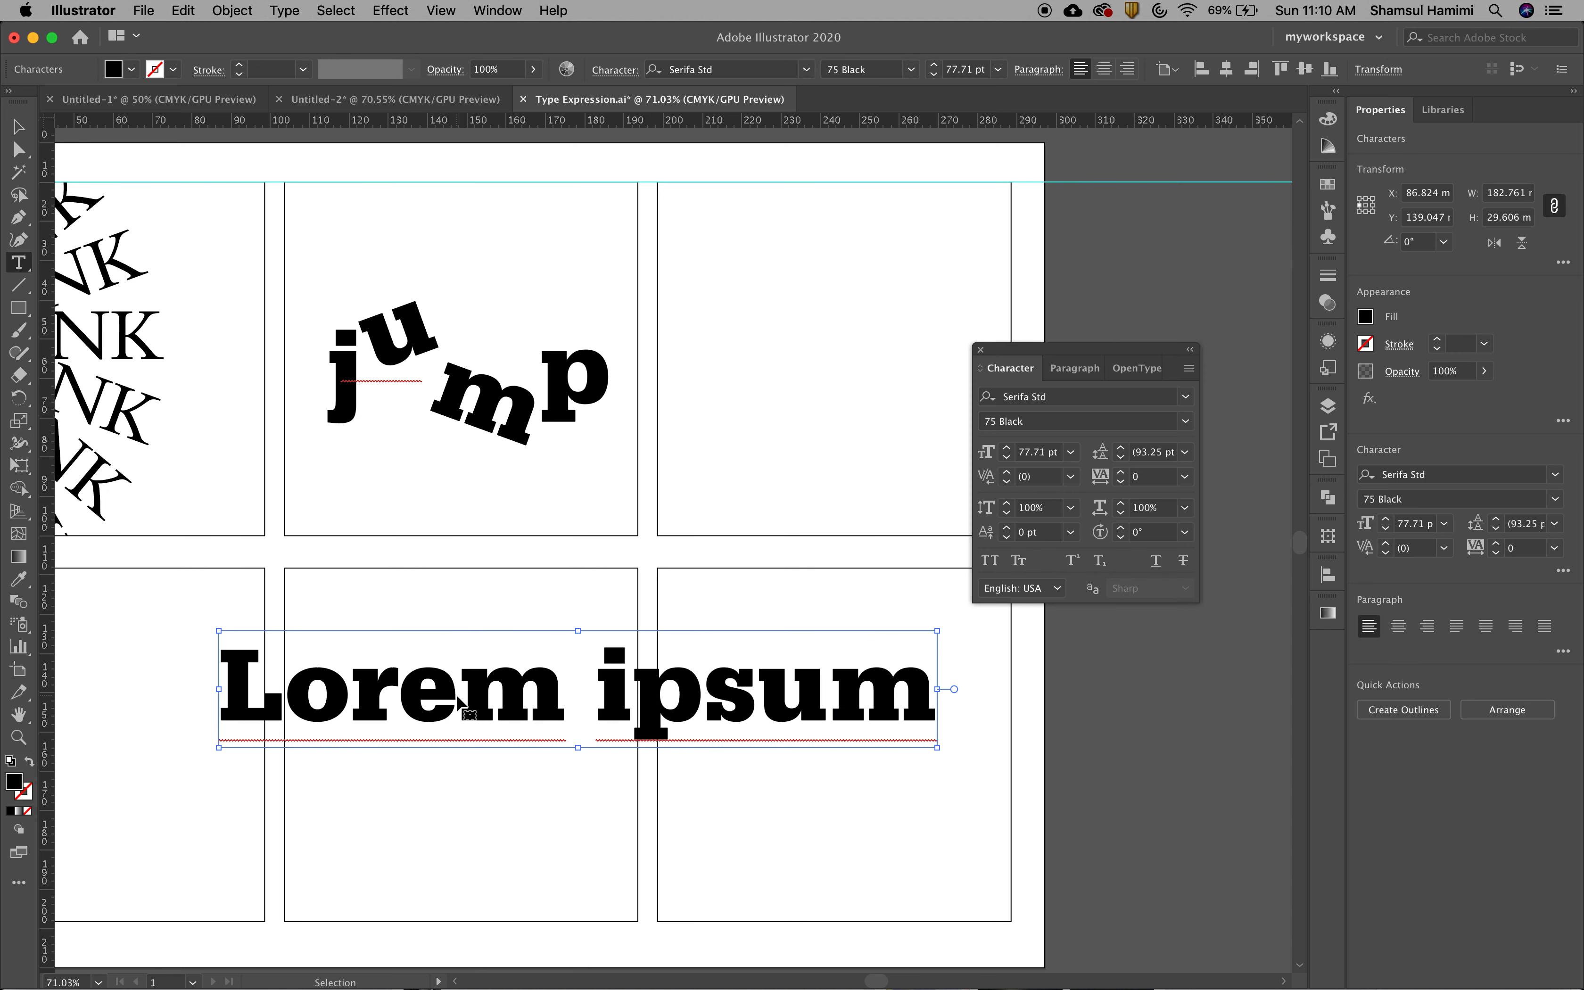
triple_click(457, 693)
type("jup")
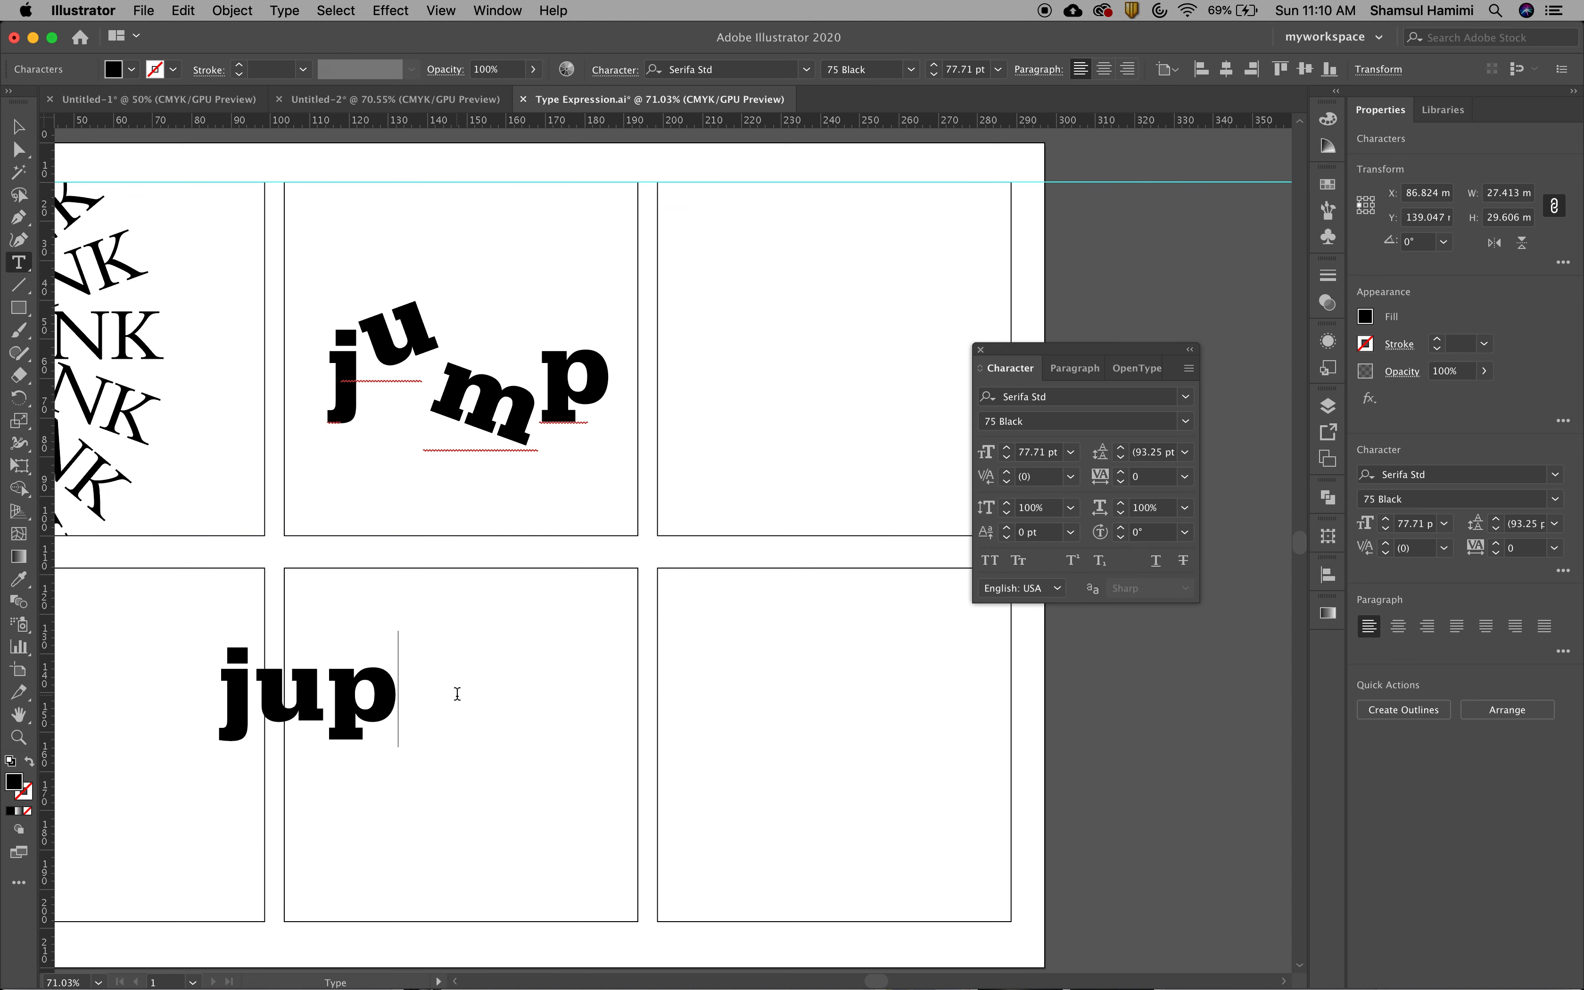
key("BackSpace")
type("mp")
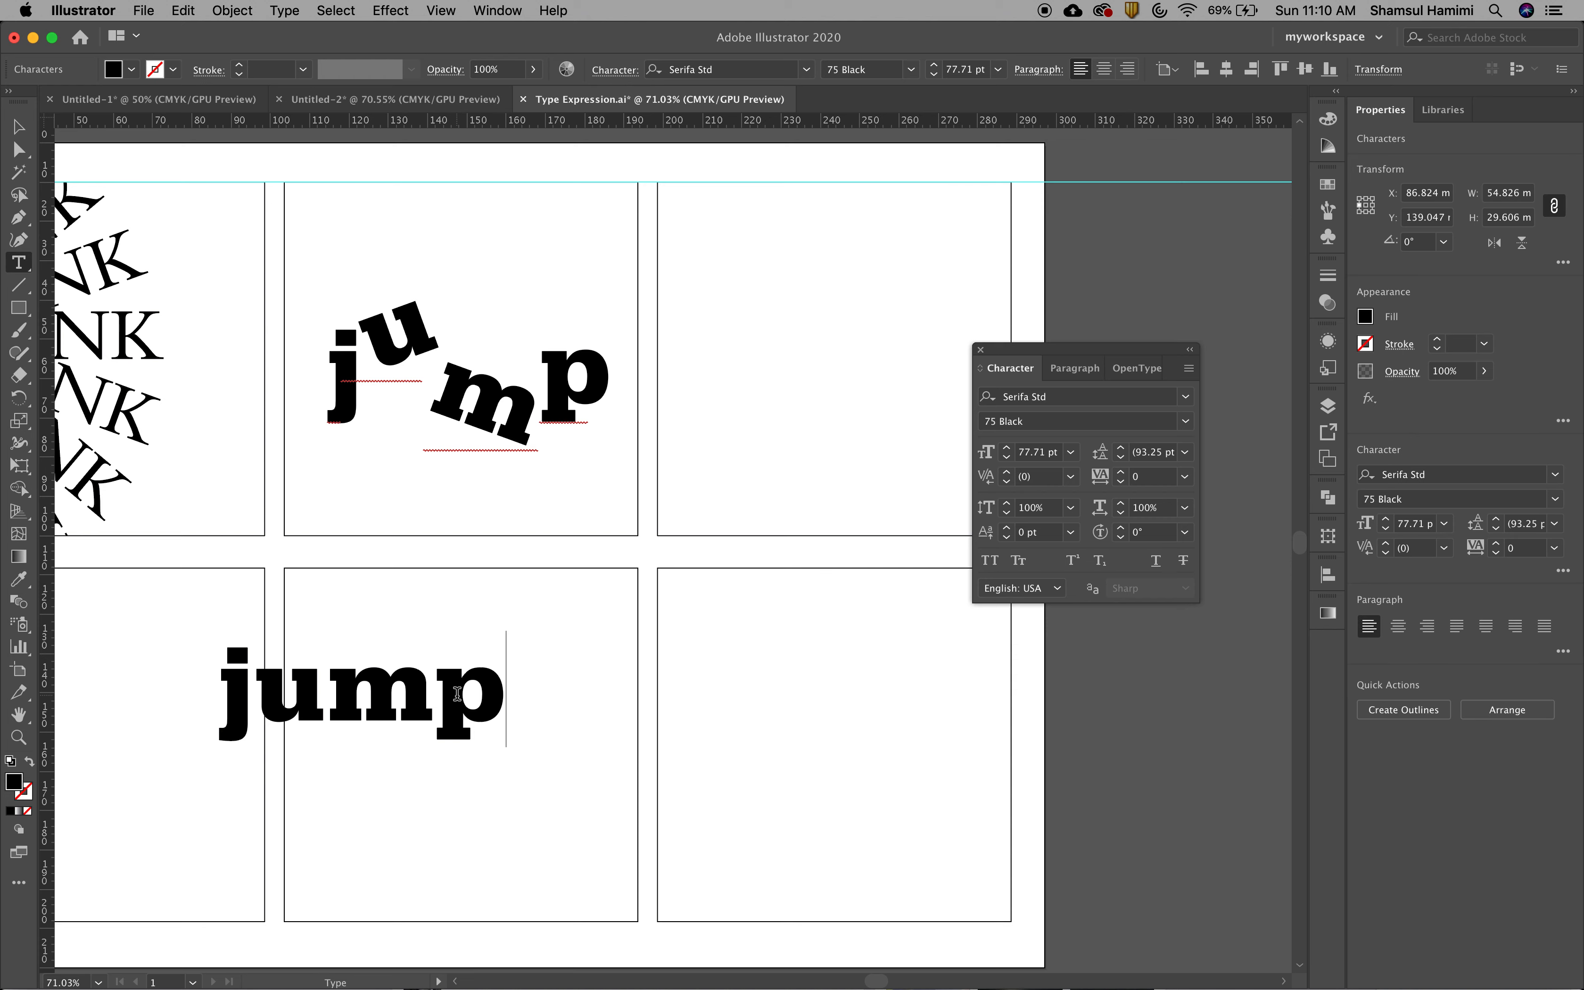
Move the new word jump into the lower middle frame, at about X 114.4 mm, Y 149.8 mm, and deselect it
left_click(18, 126)
left_click_drag(353, 693, 461, 734)
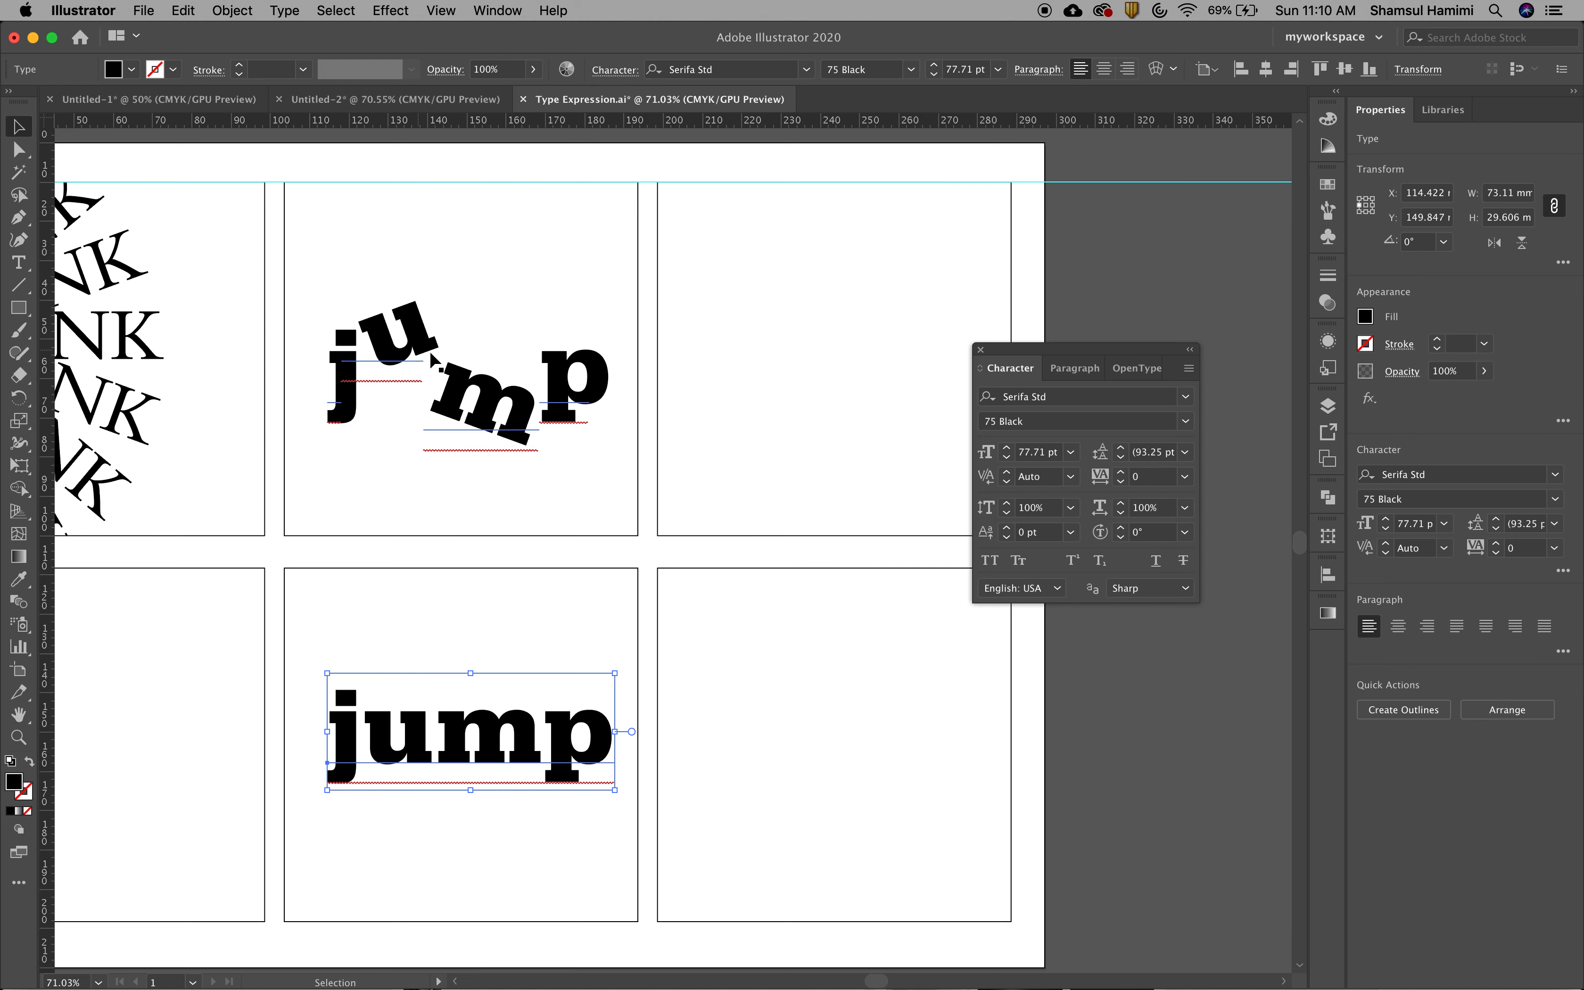
left_click(519, 653)
Convert the word jump in the lower middle frame to outlines
left_click(501, 736)
left_click(286, 11)
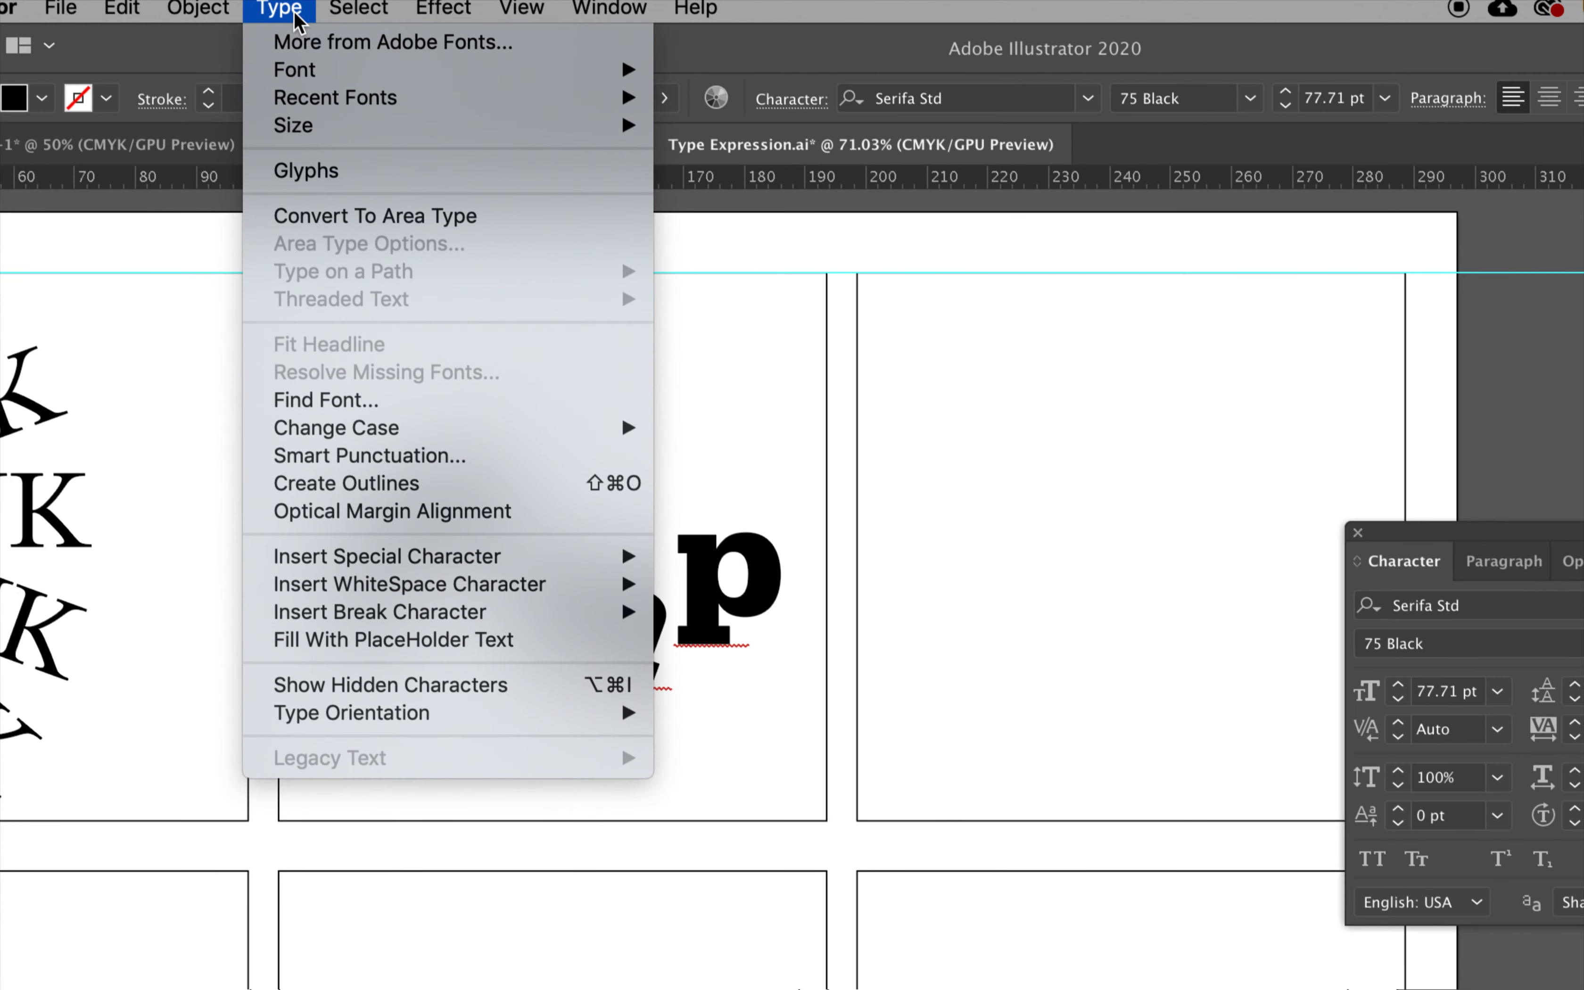
mouse_move(369, 622)
left_click(358, 488)
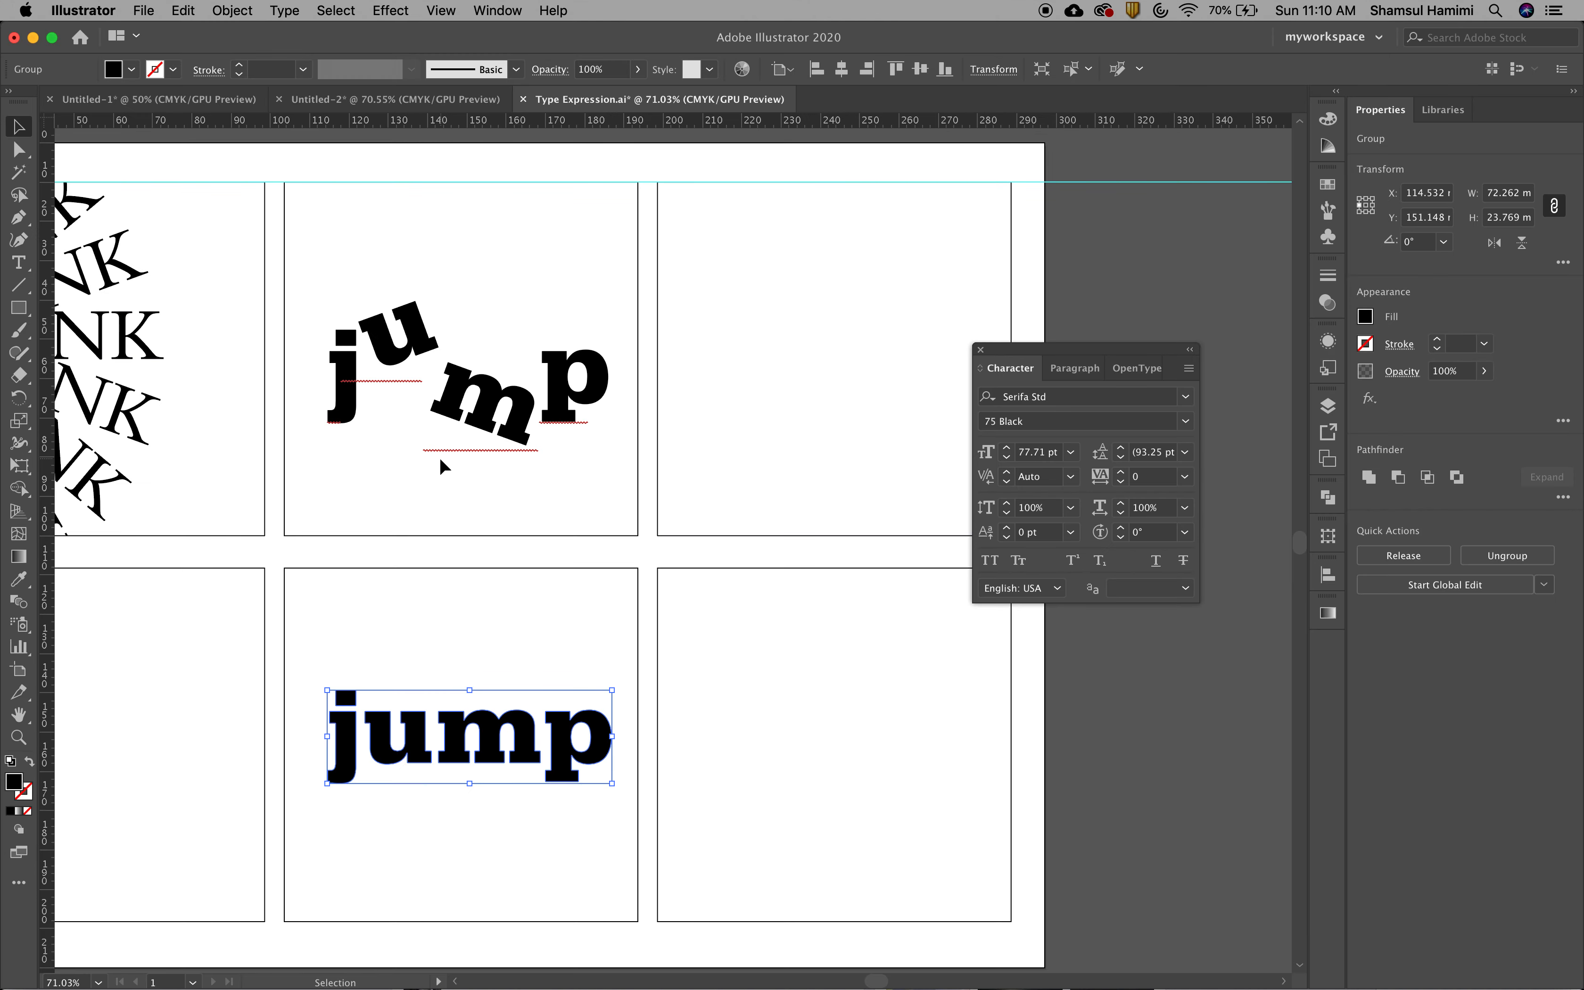
left_click(470, 834)
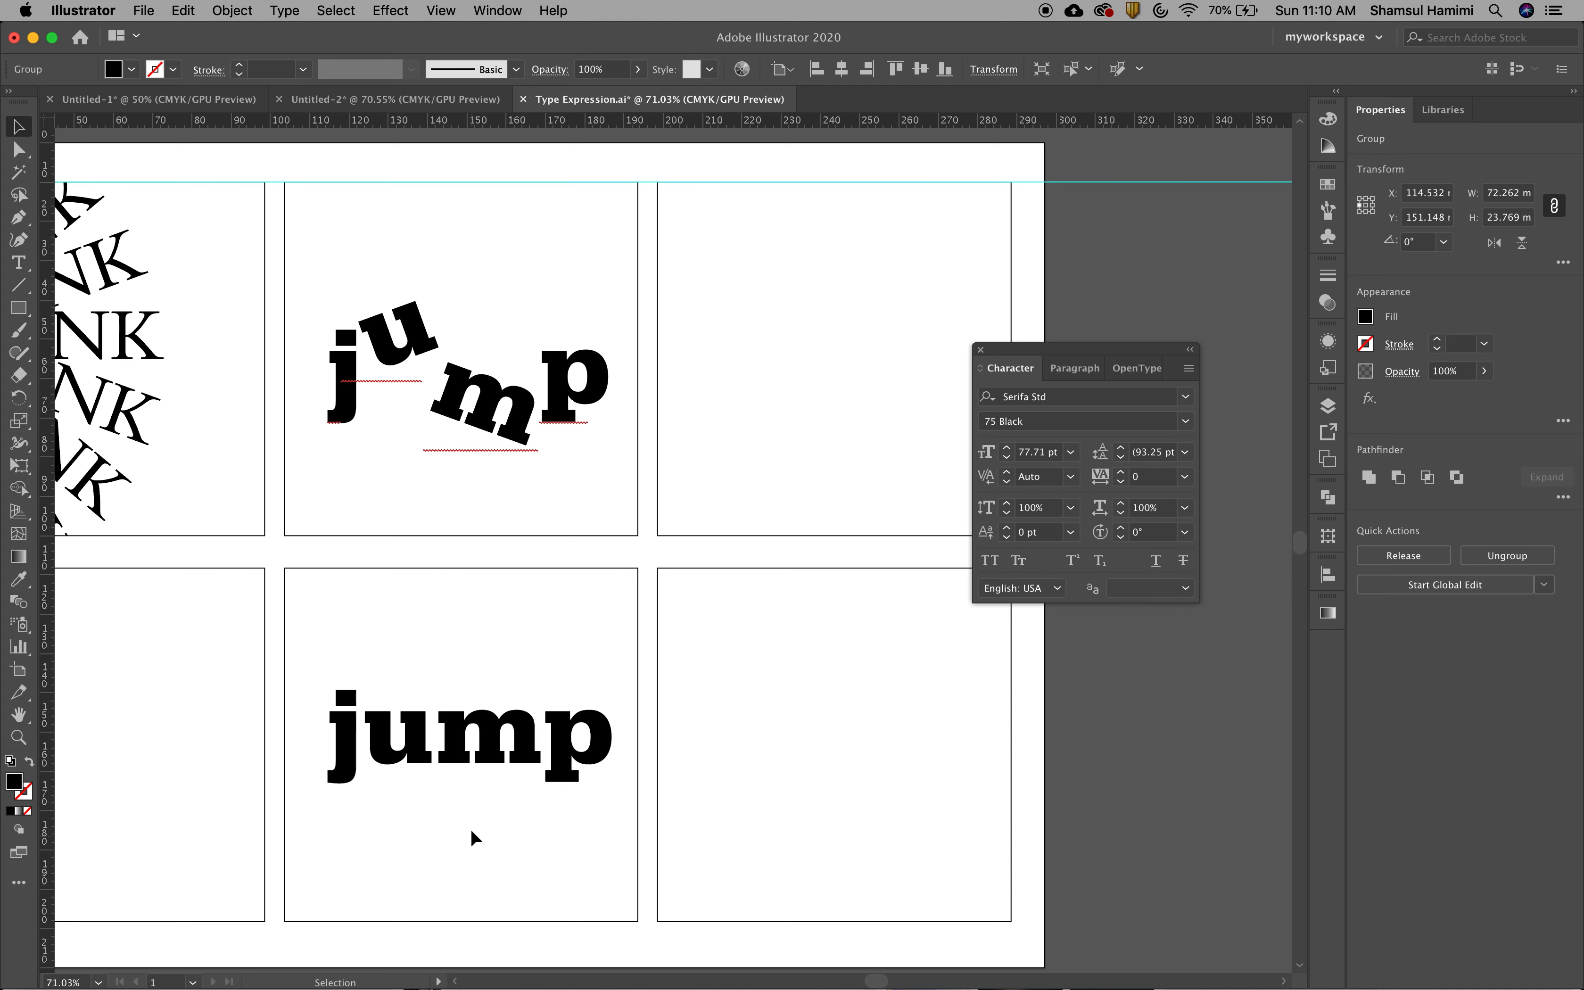
left_click(473, 759)
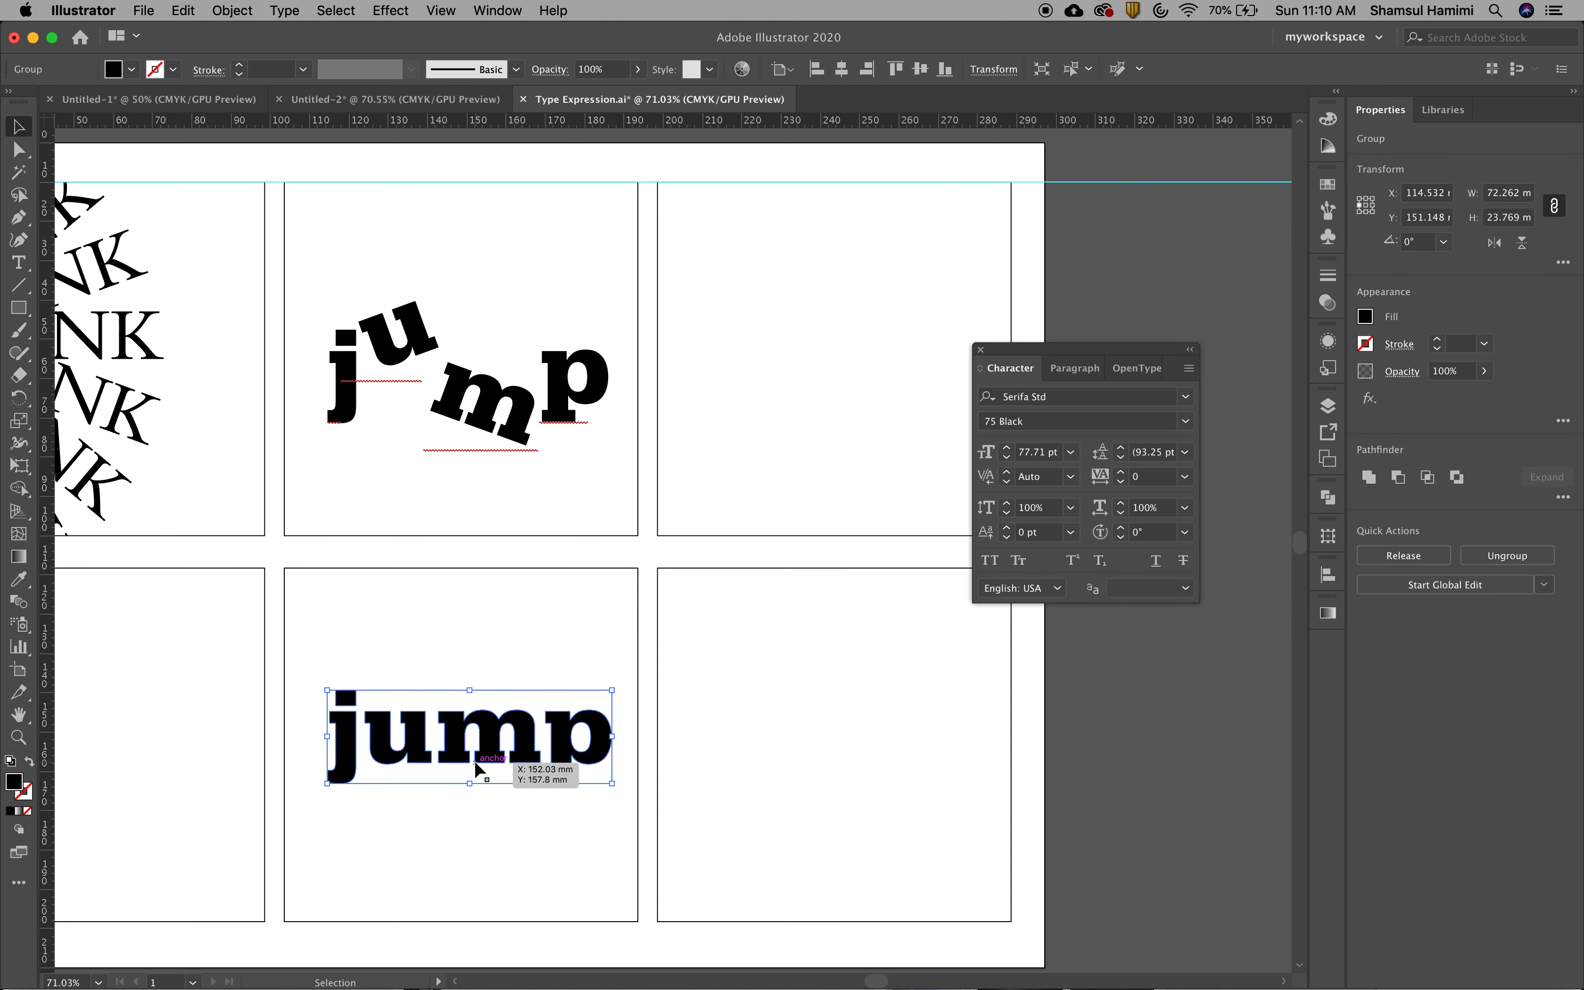
left_click(470, 800)
double_click(442, 754)
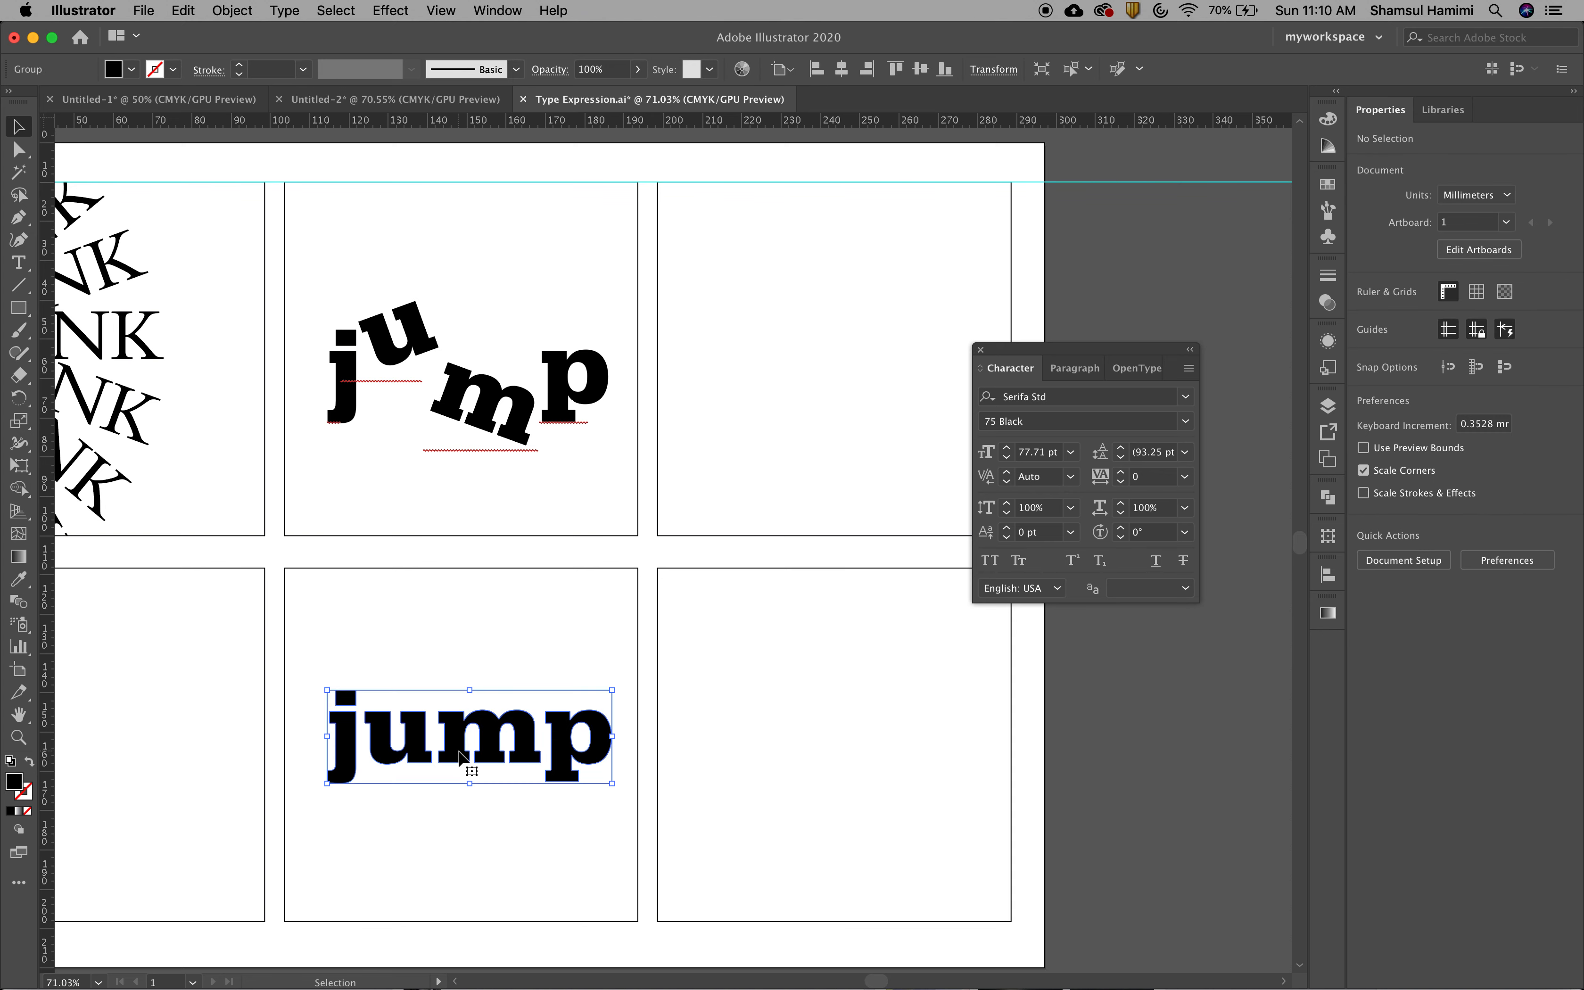
double_click(400, 837)
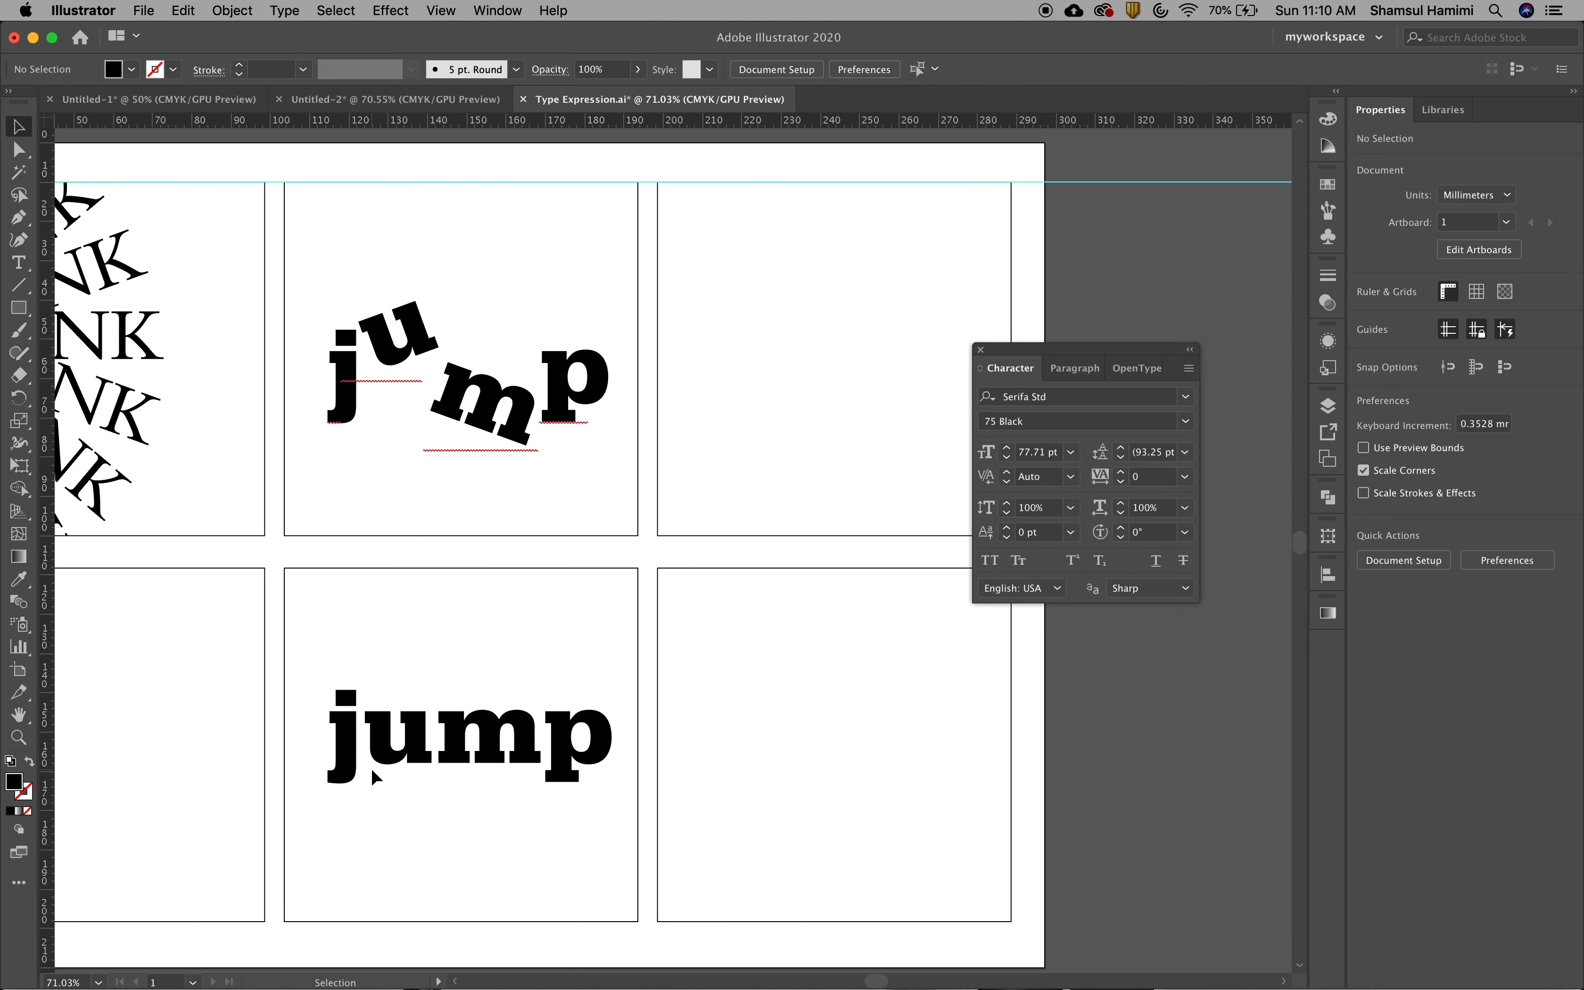
left_click(379, 759)
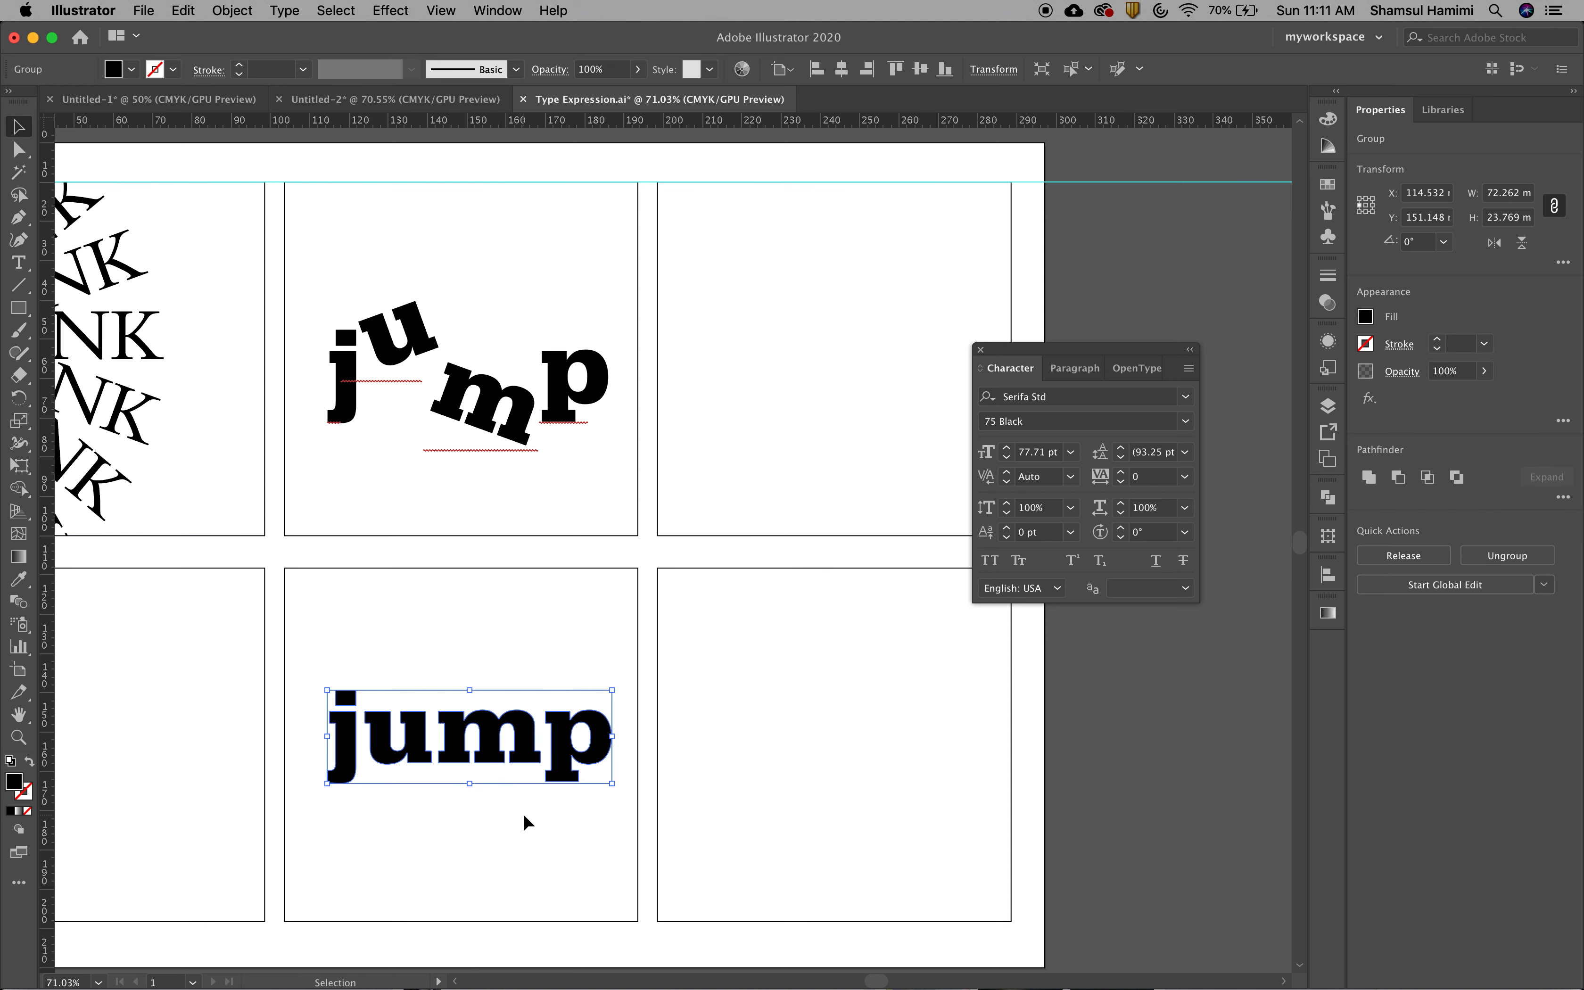
Try a capital P and an exclamation mark at the end of the upper live-text word, and undo these edits
key("t")
left_click(476, 417)
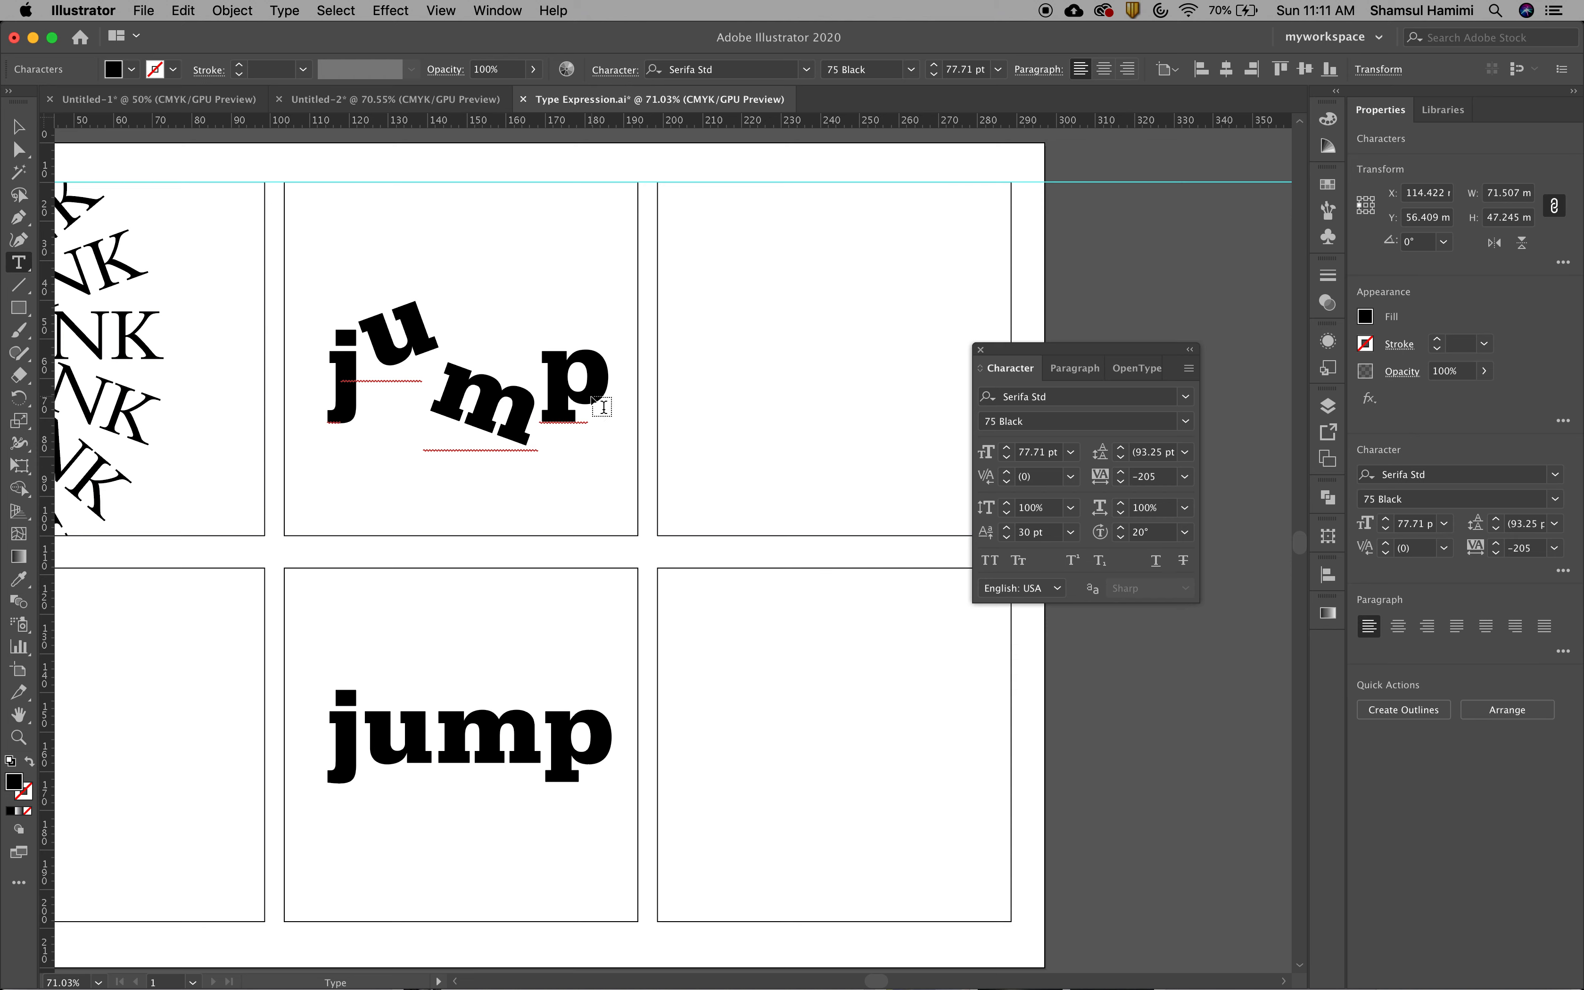
mouse_move(592, 392)
left_mouse_down()
mouse_move(542, 391)
mouse_move(605, 393)
left_mouse_up()
left_click(605, 385)
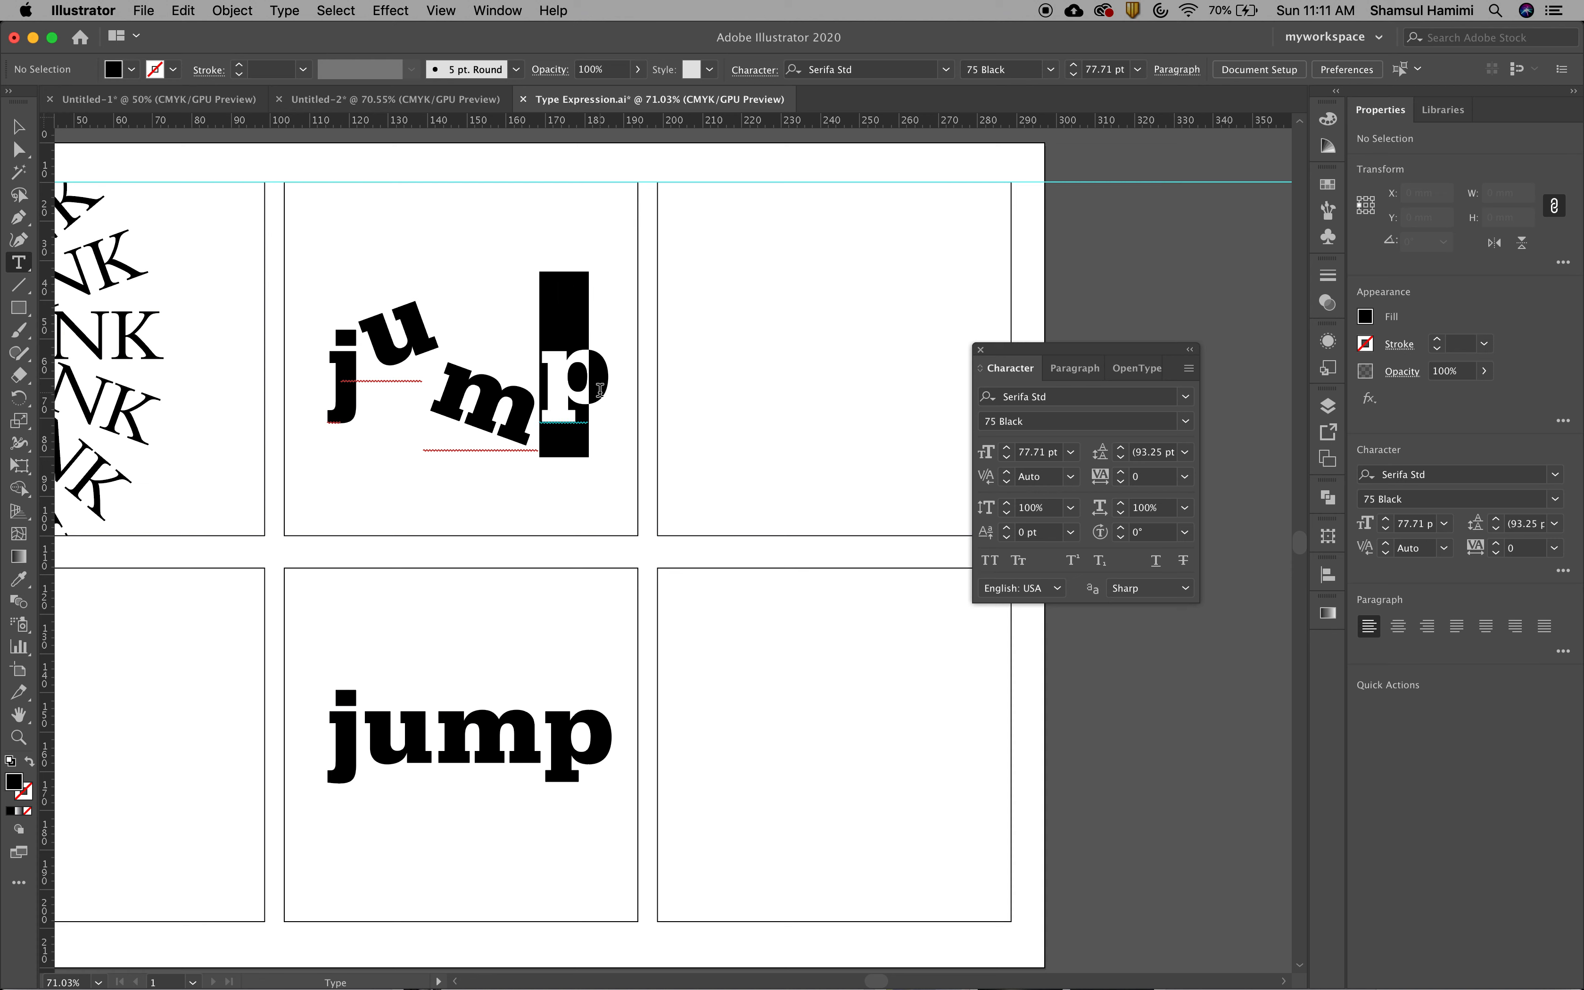
type("P")
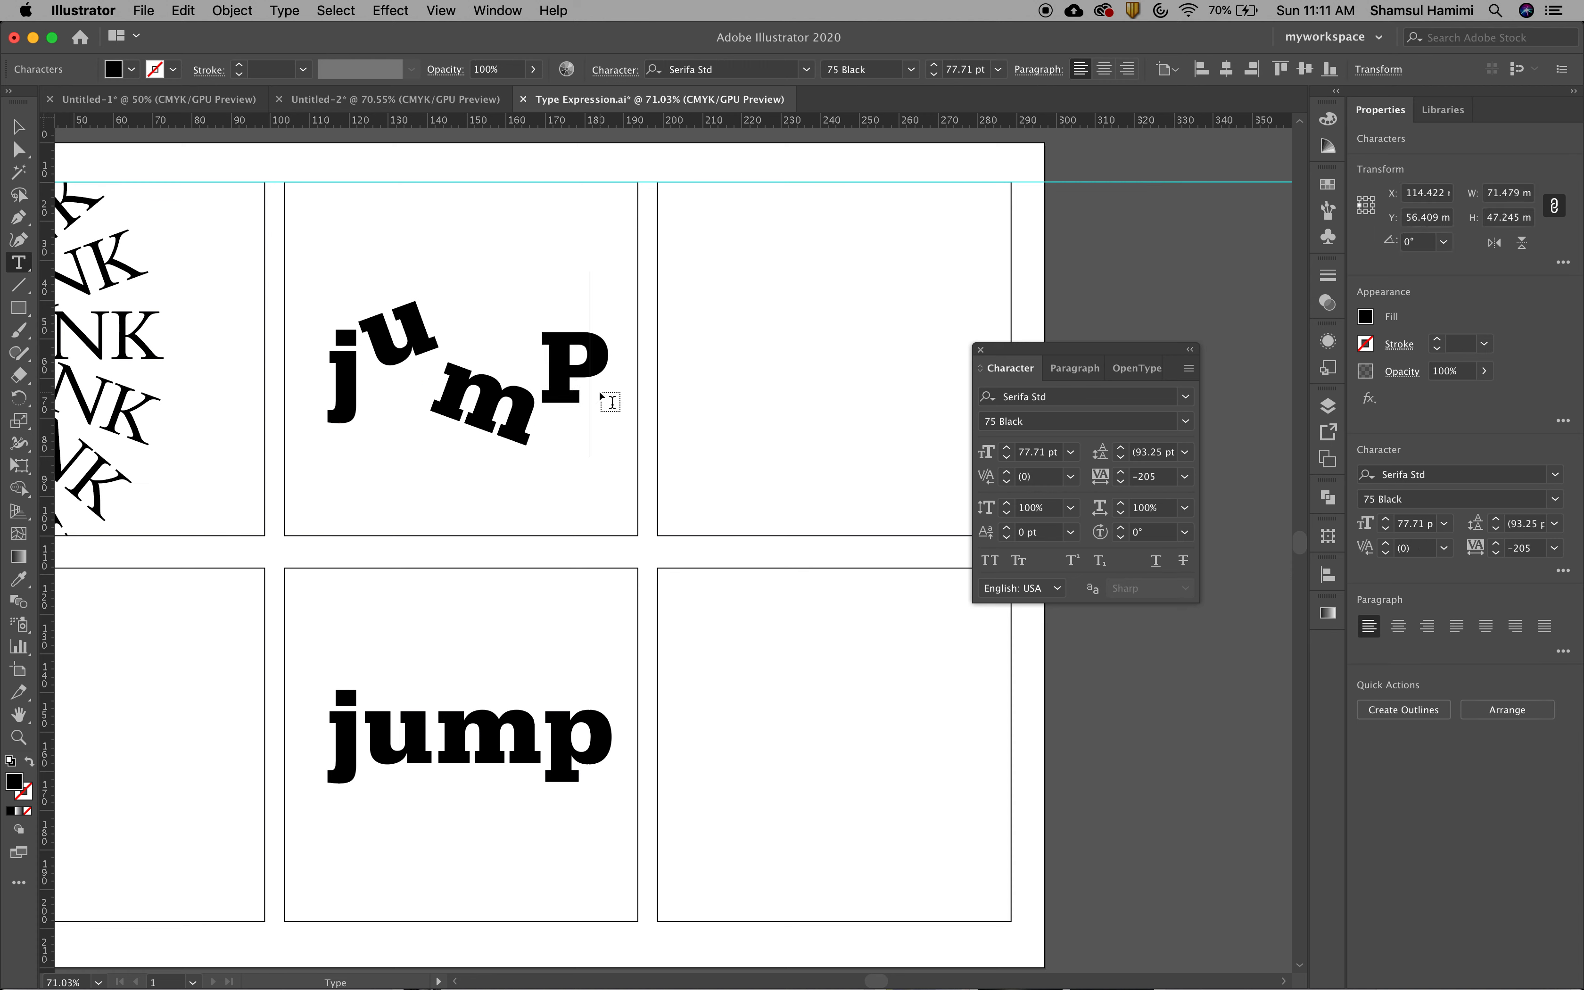
type("!")
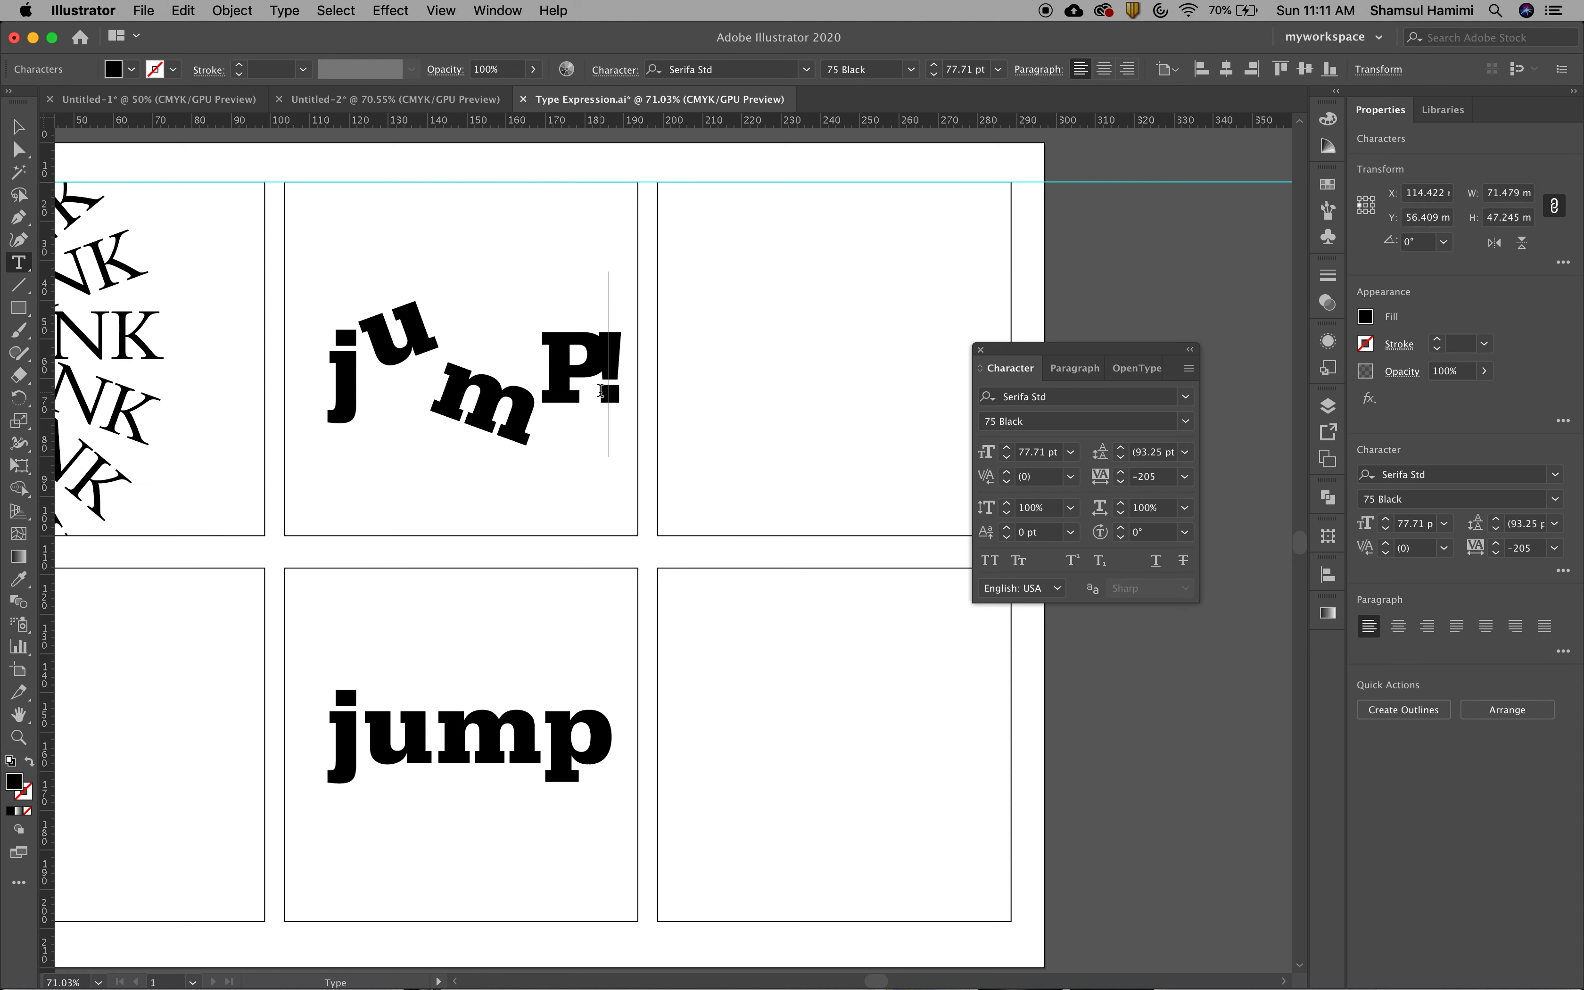
key("BackSpace")
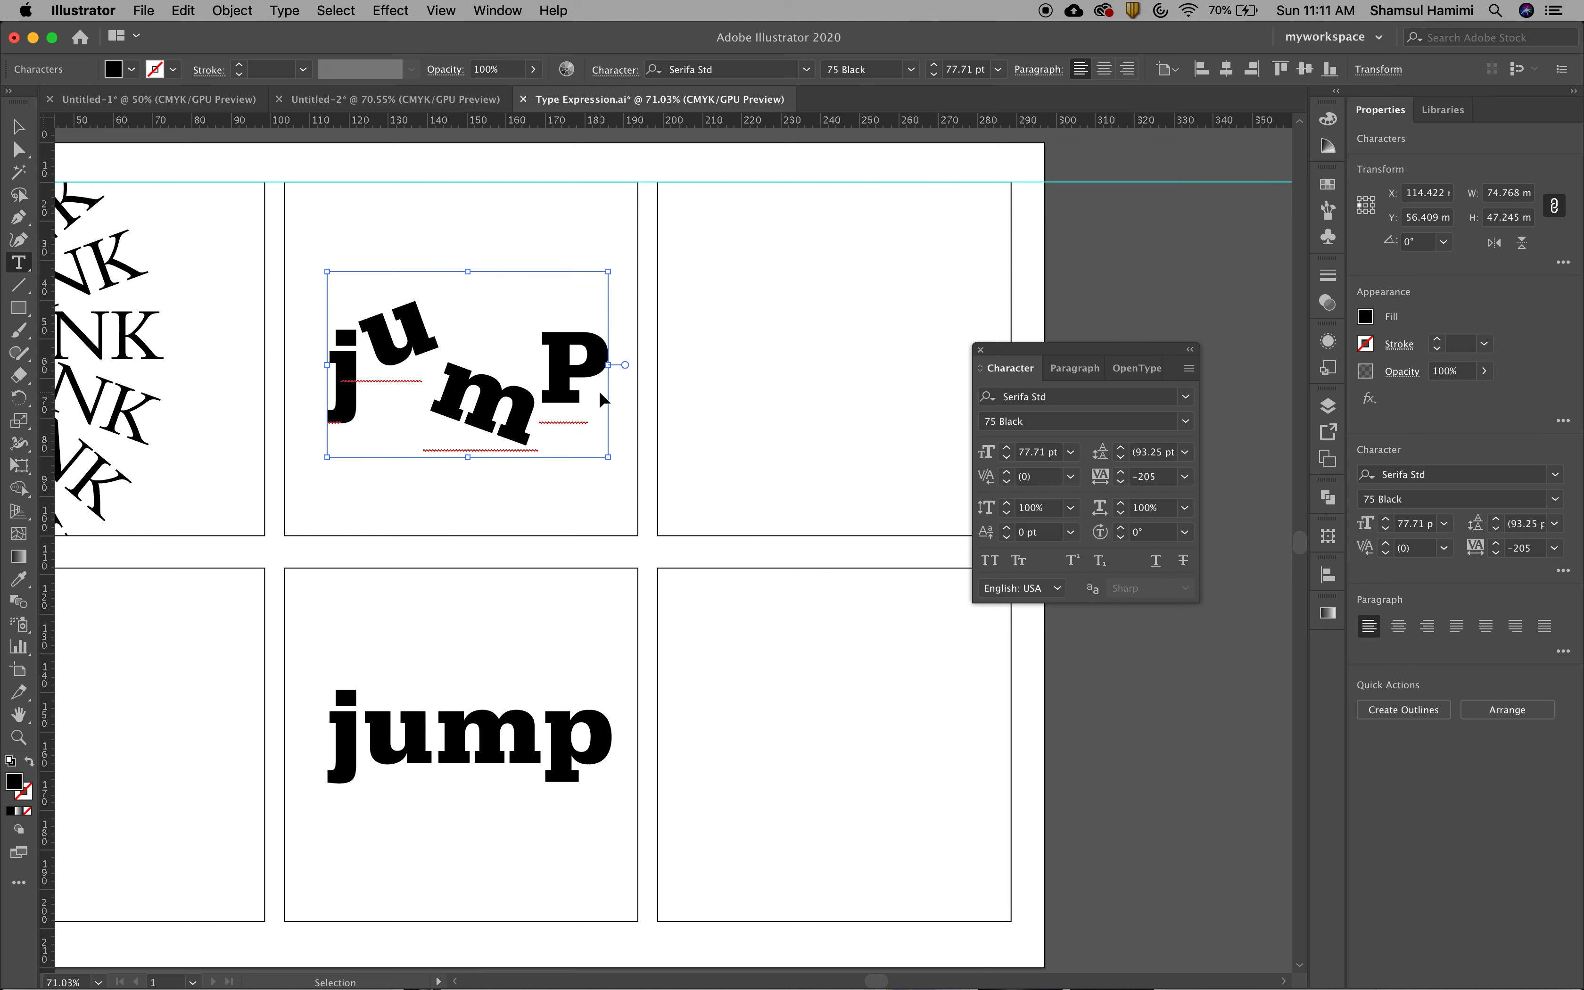
key("super+z")
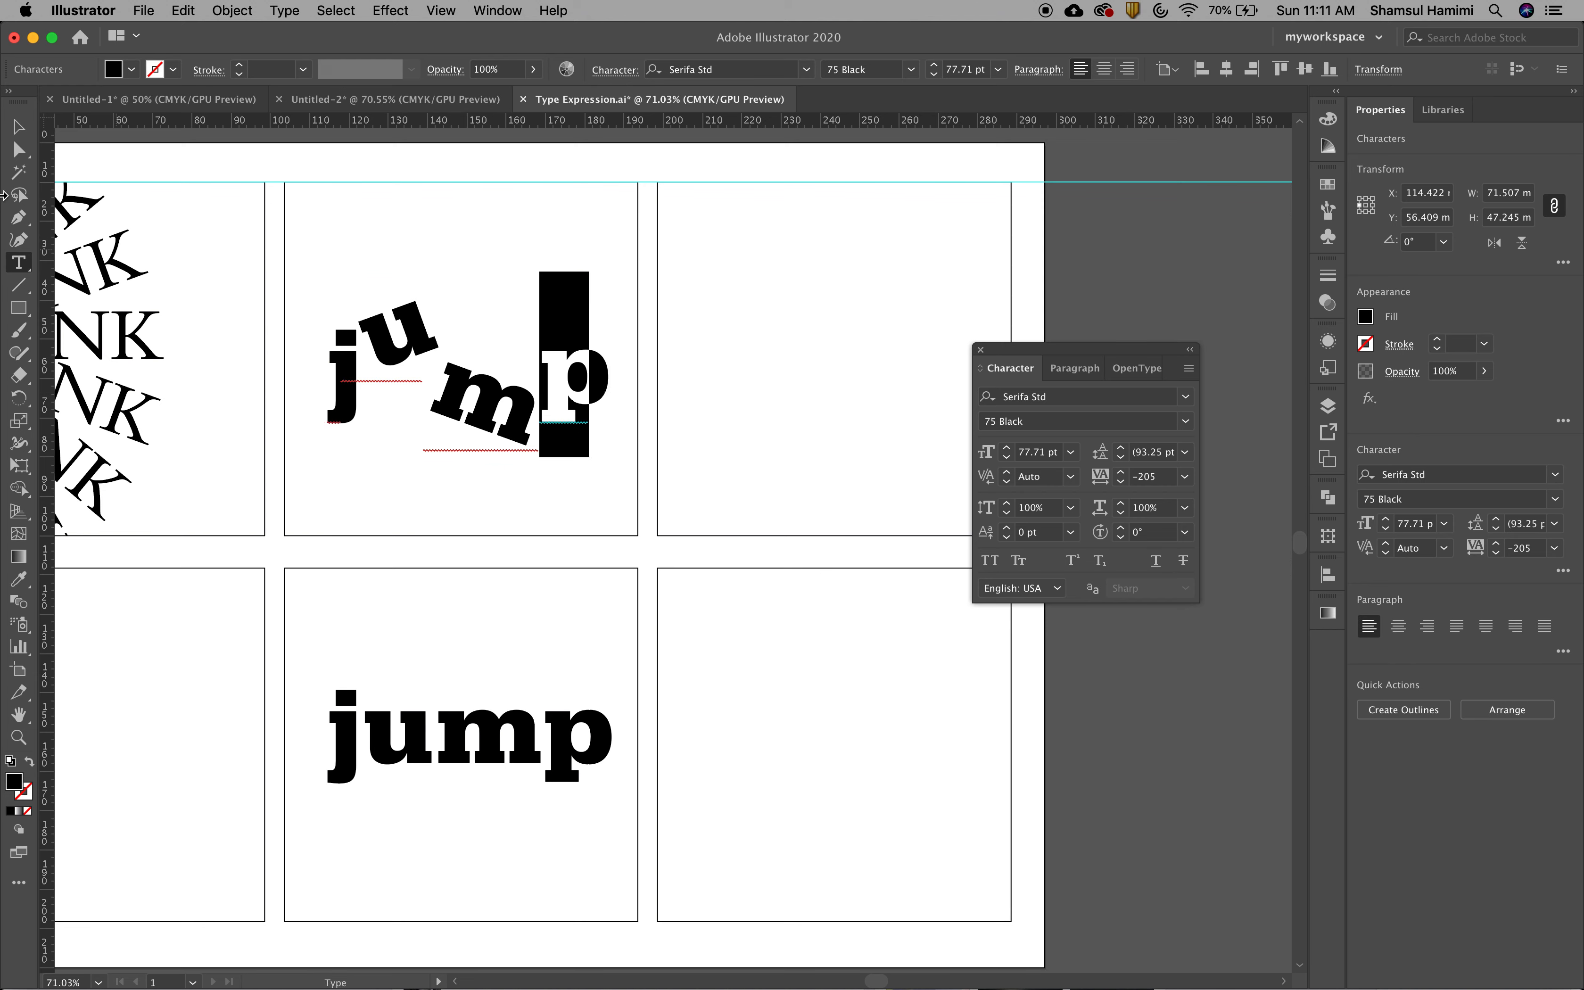
left_click(19, 127)
left_click(707, 385)
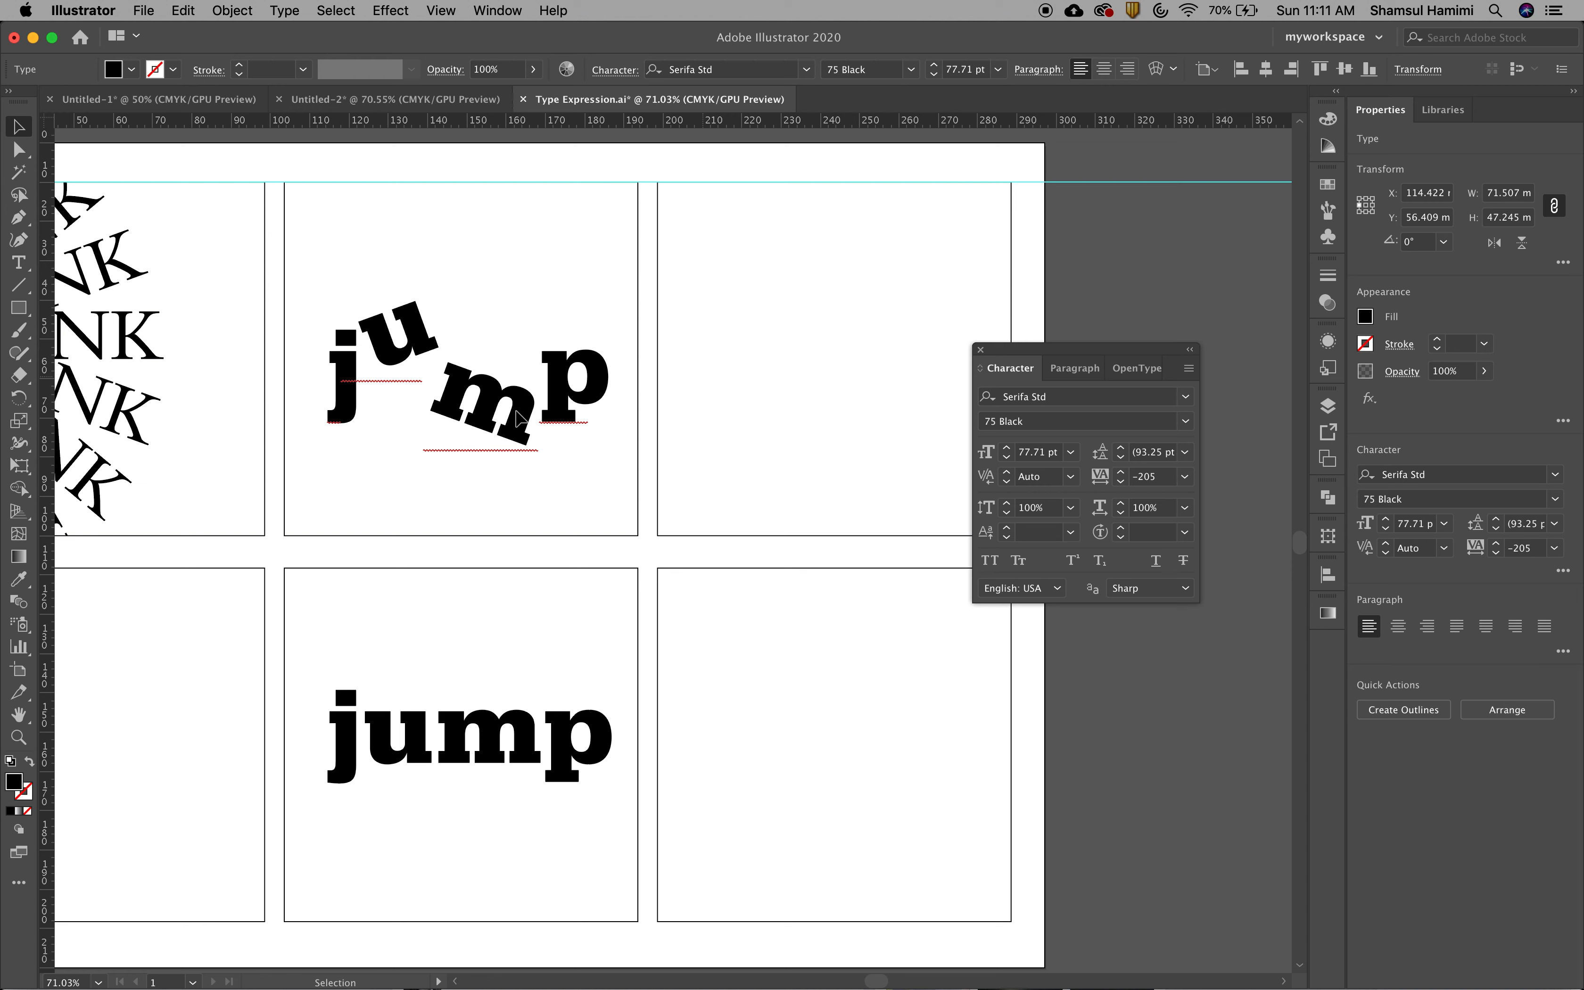
Enter isolation mode for the outlined word jump in the lower middle frame
left_click(518, 417)
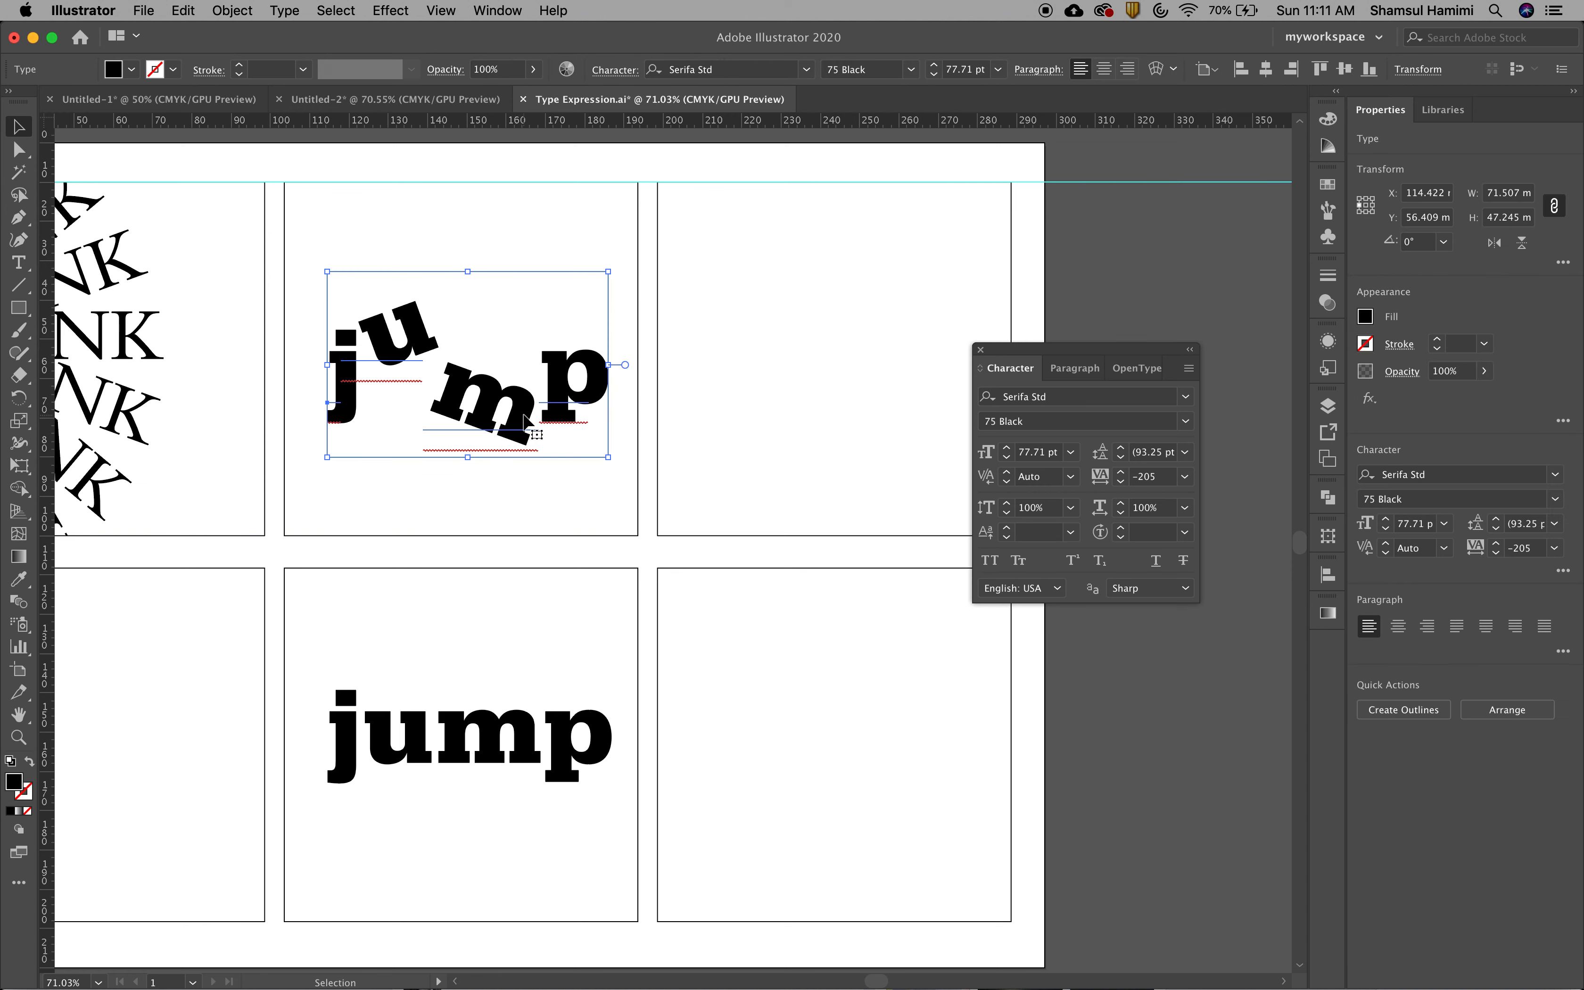
left_click(494, 765)
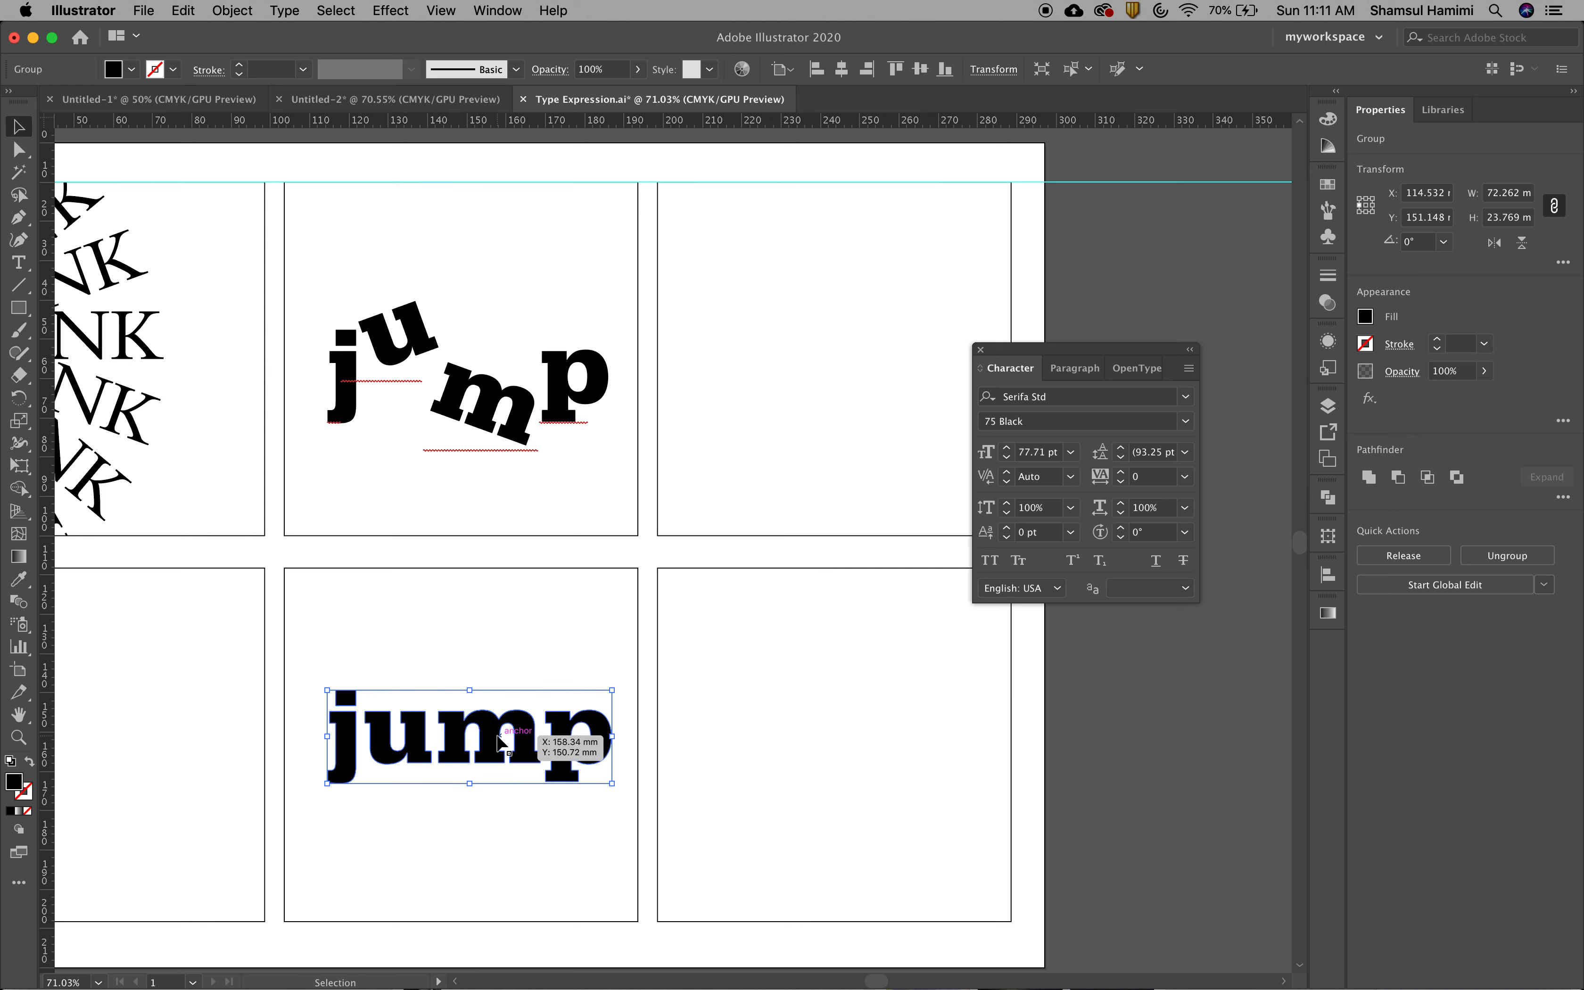
left_click(500, 813)
left_click(487, 753)
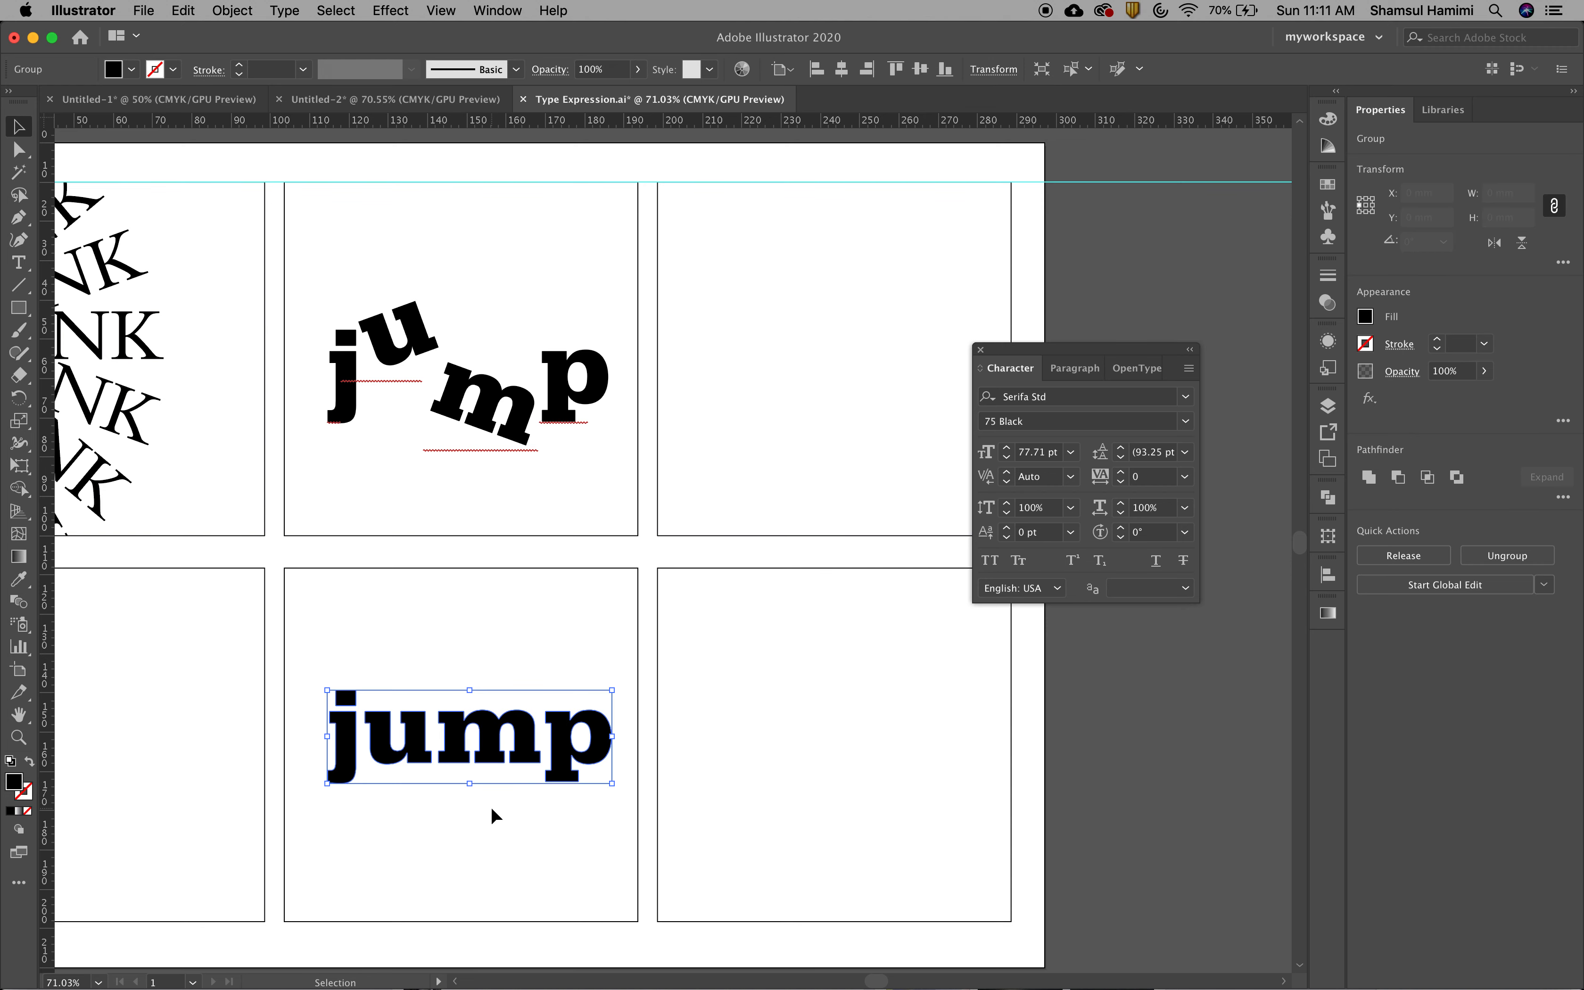
left_click(490, 807)
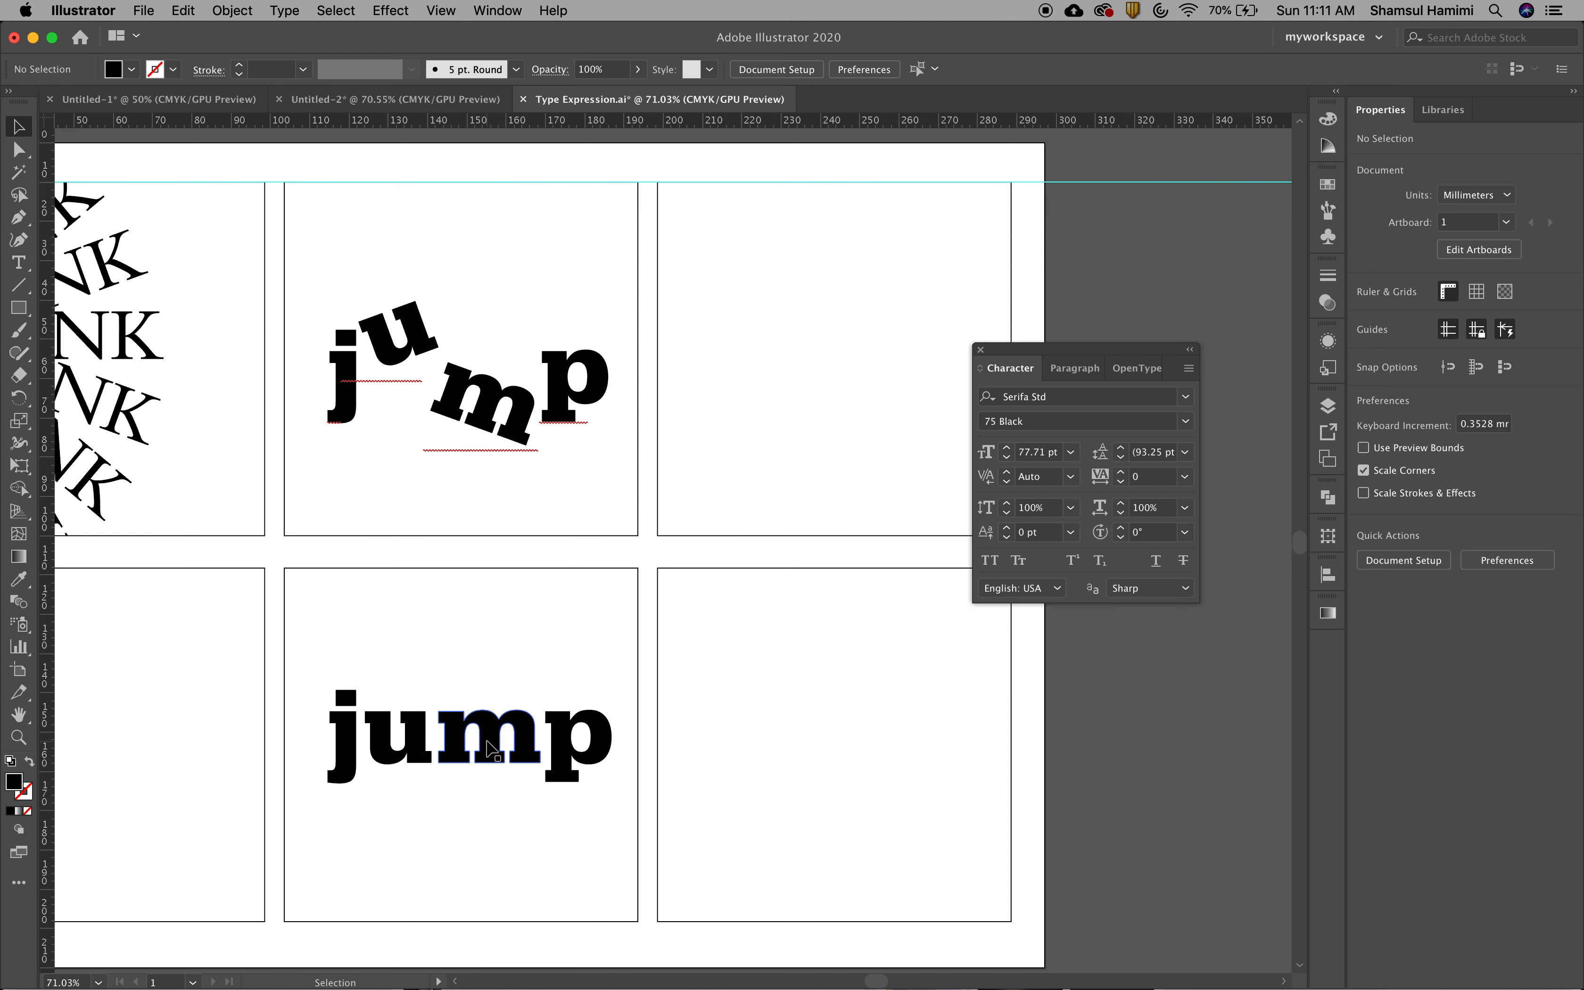
left_click(492, 750)
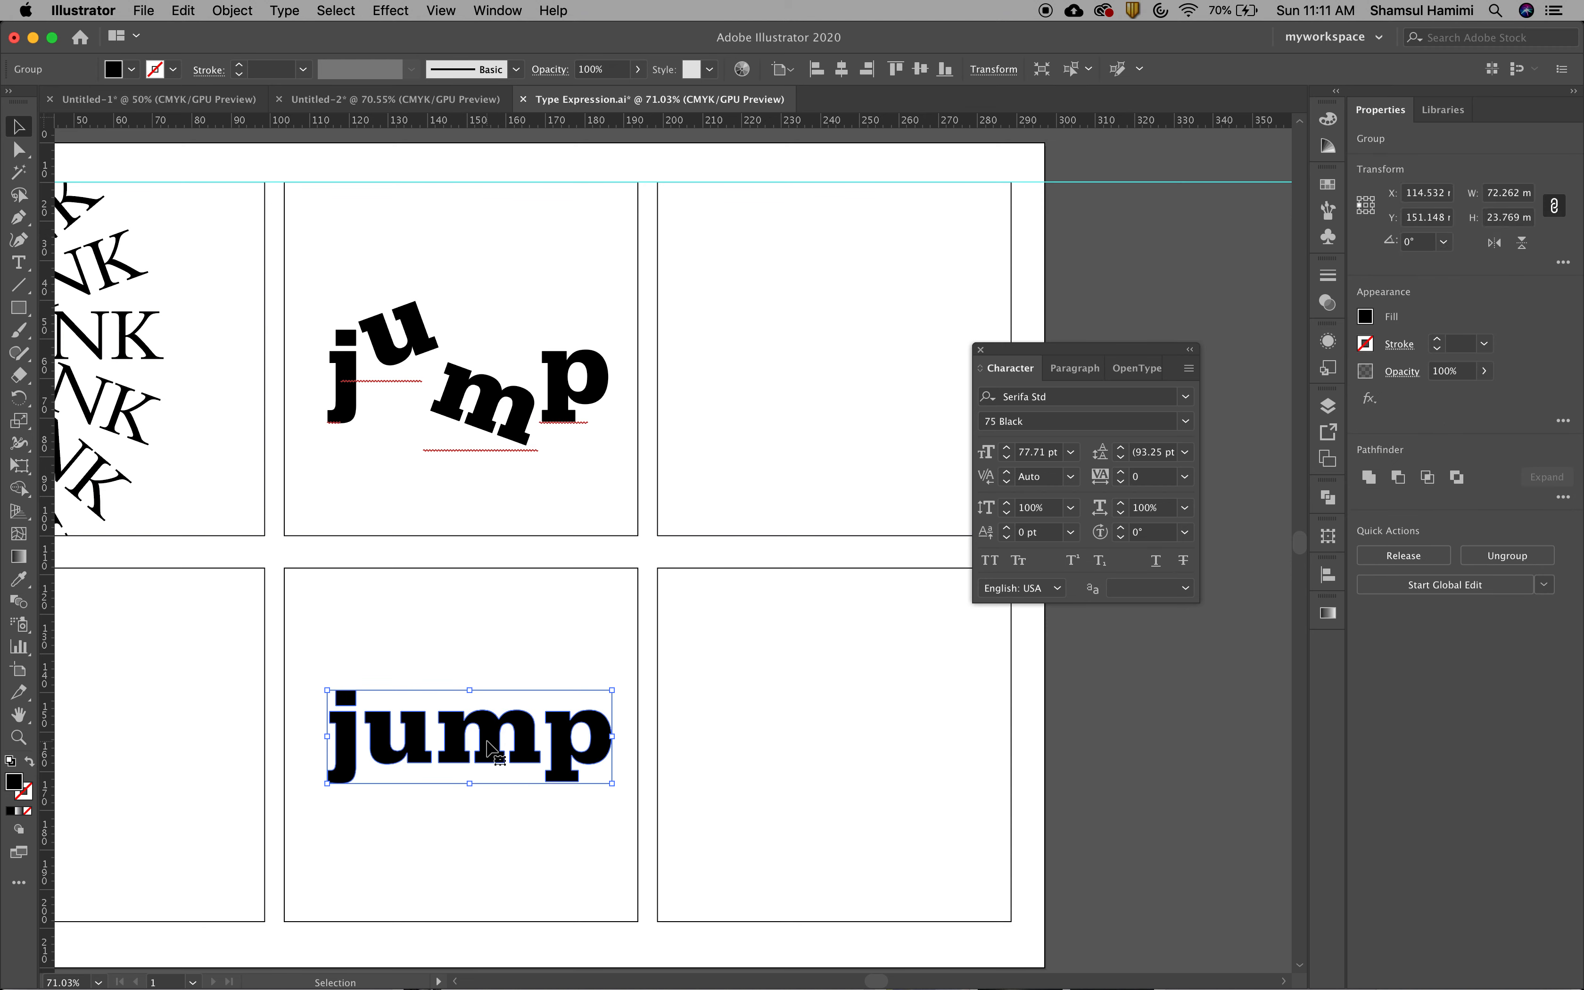
left_click(484, 818)
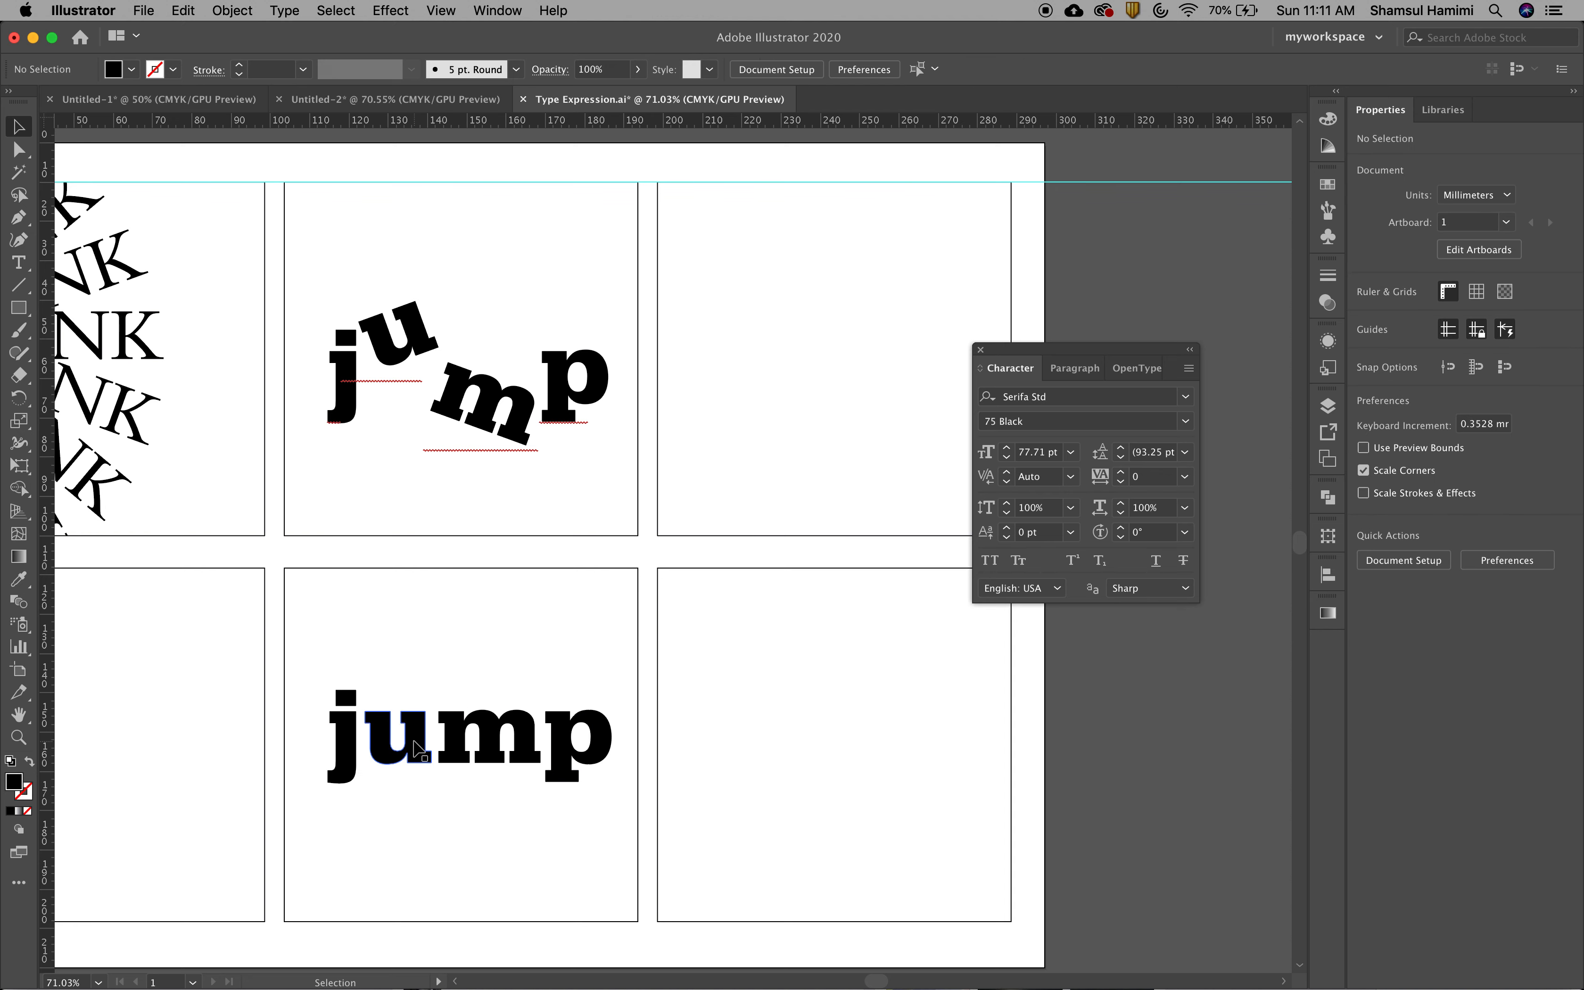
double_click(414, 743)
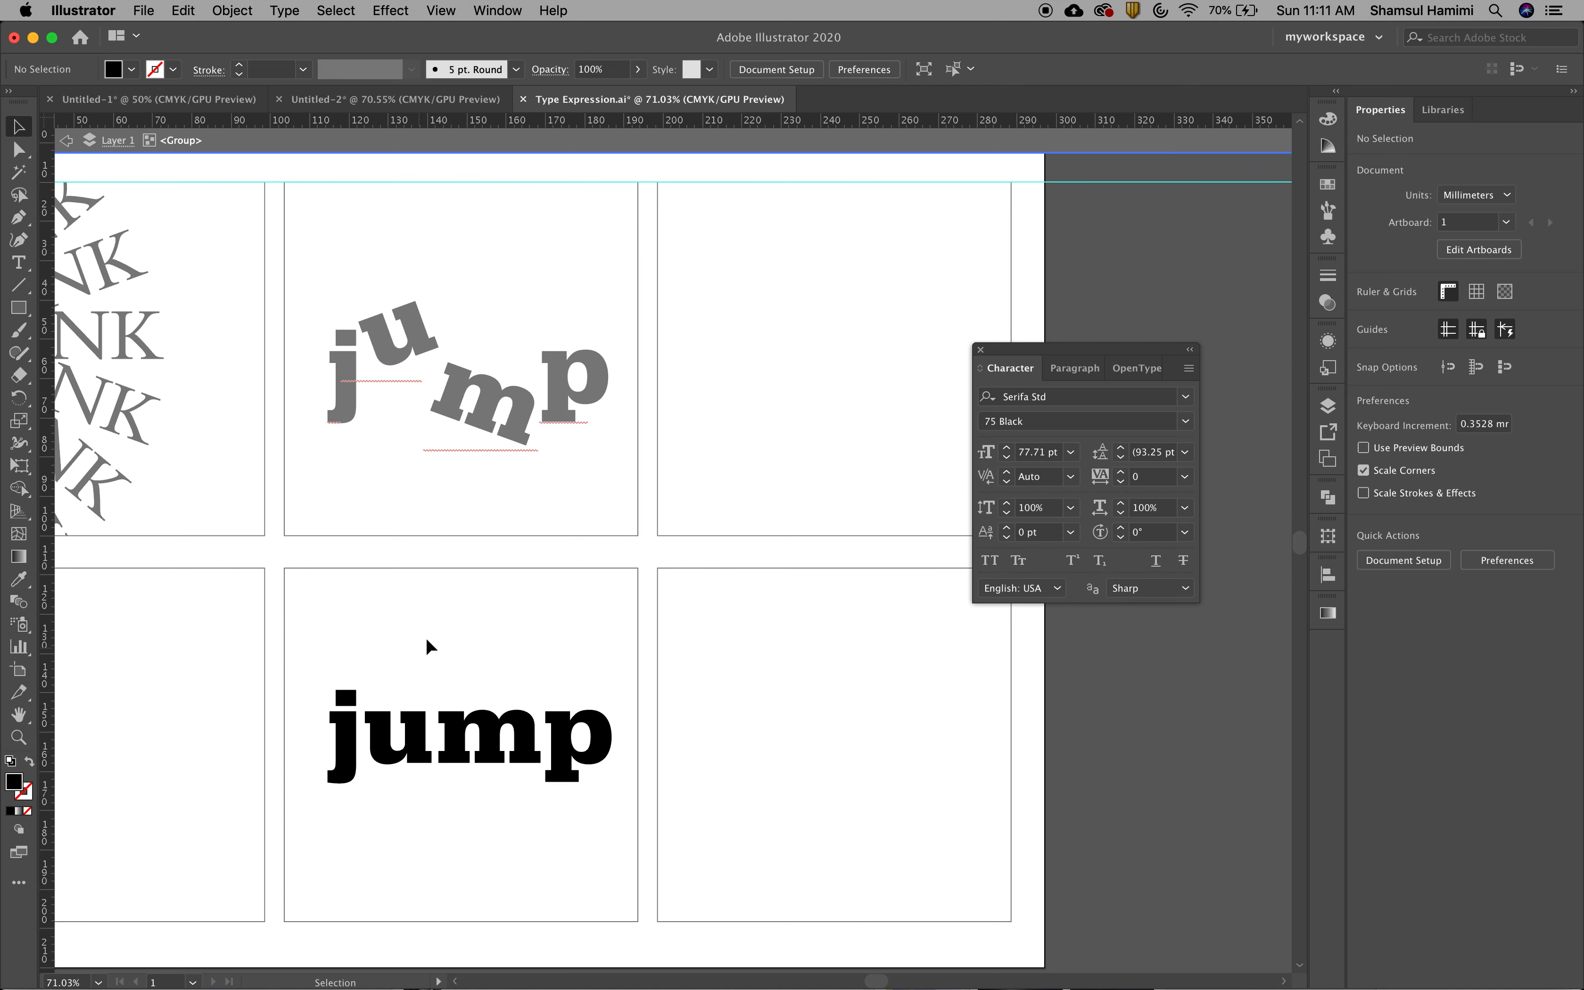
Exit isolation mode and re-enter it for the outlined word jump in the lower middle frame
key("Escape")
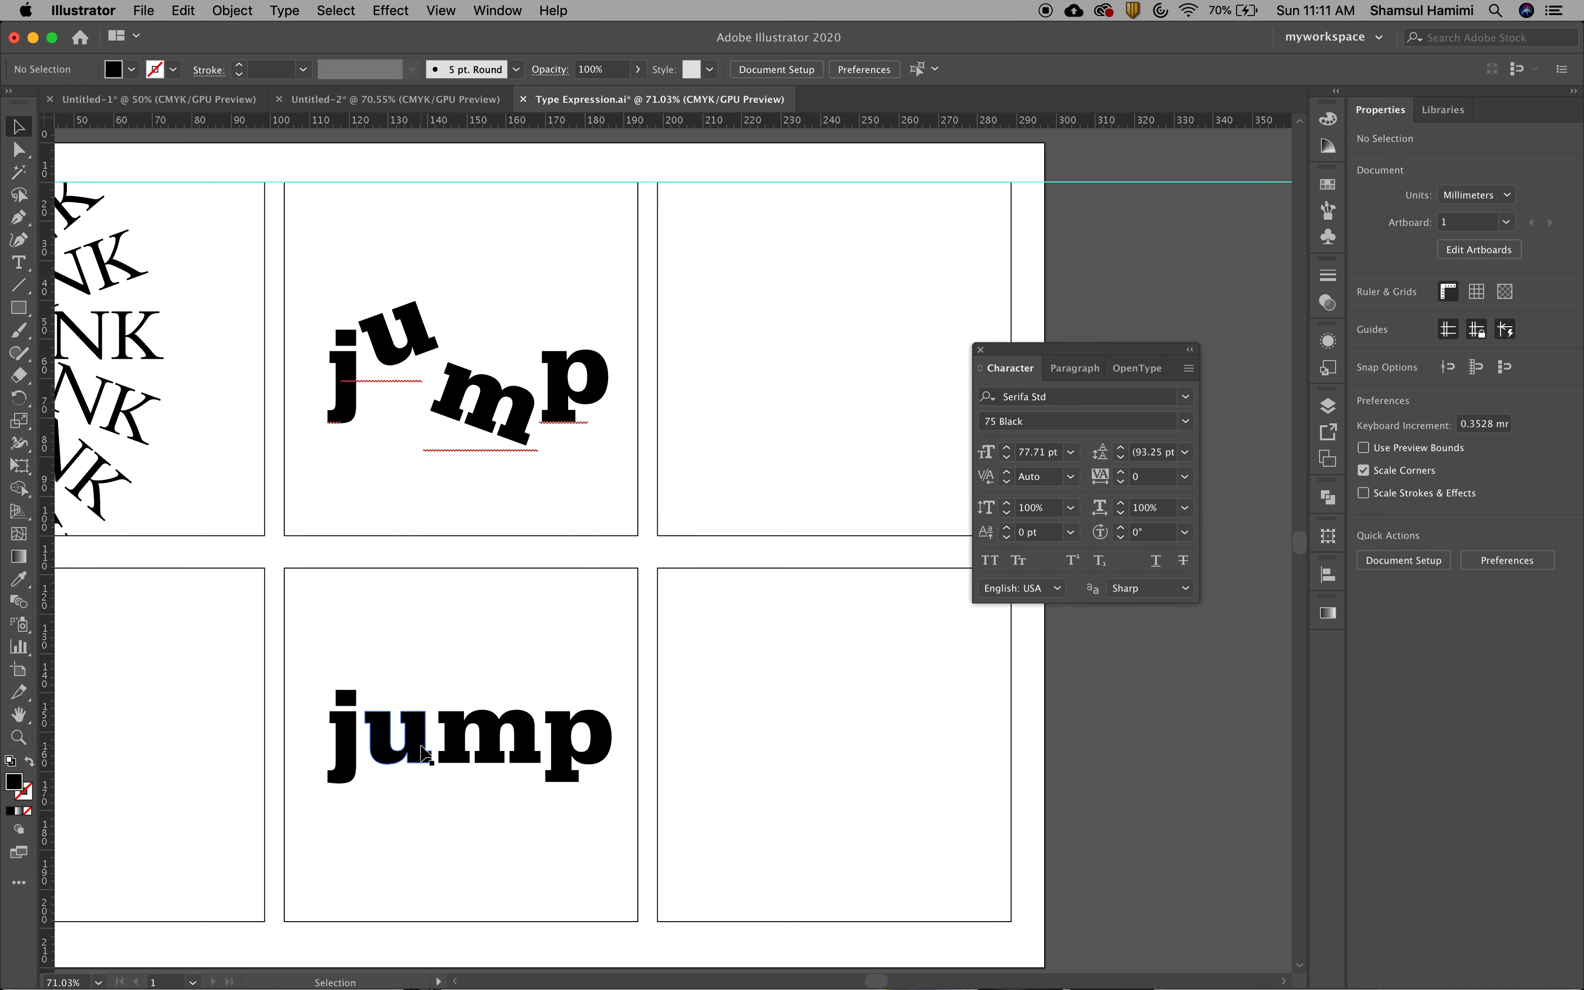
left_click(426, 753)
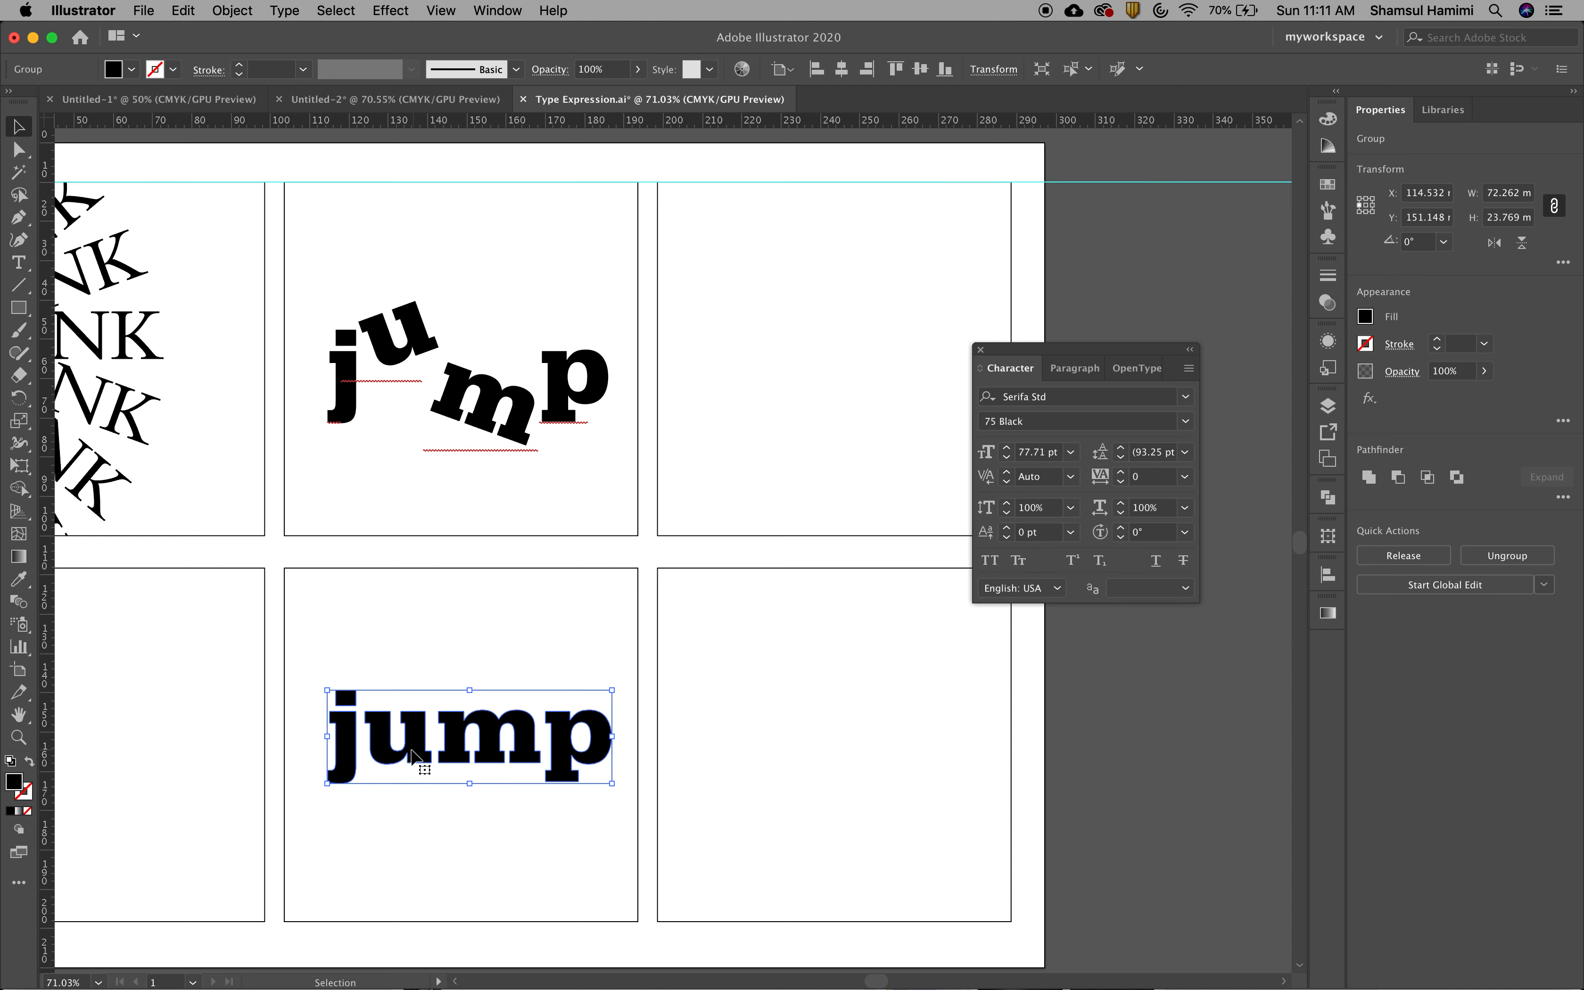
double_click(422, 753)
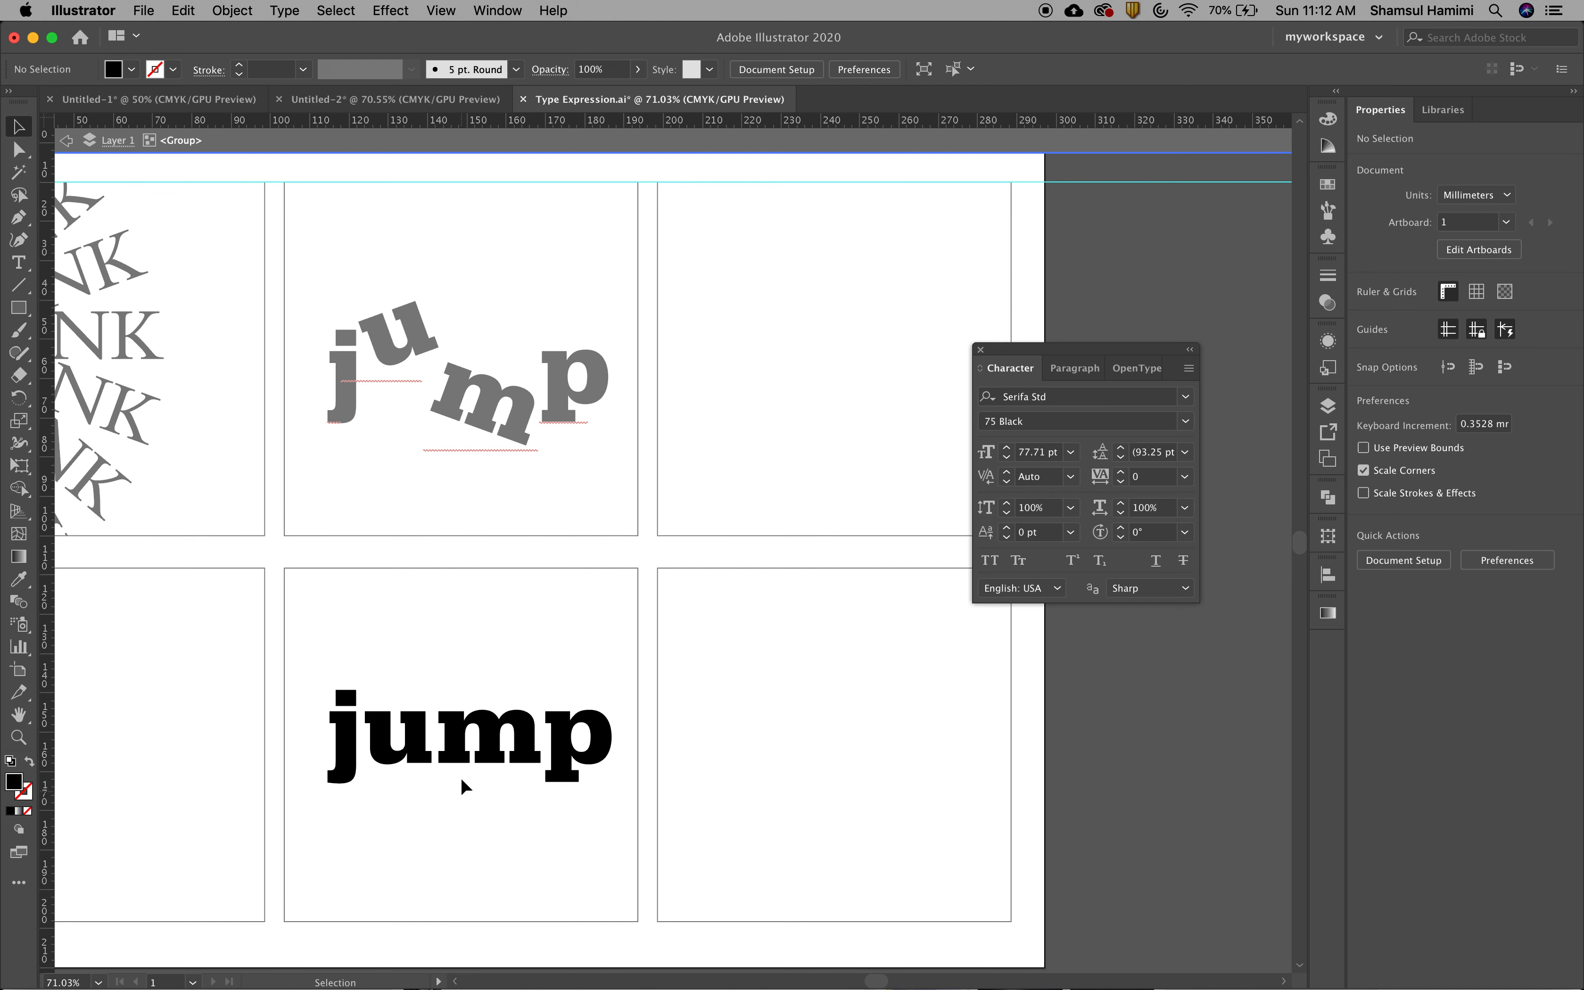
Raise the letter u in the lower outlined word above its neighbours and rotate it about 18° counterclockwise
left_click(458, 751)
left_click(418, 749)
left_click_drag(417, 752, 461, 680)
key("r")
key("v")
Shift the outlined m down and left to about X 135.7 mm, Y 155.1 mm, and raise the p with a slight clockwise tilt
left_click_drag(443, 754, 424, 773)
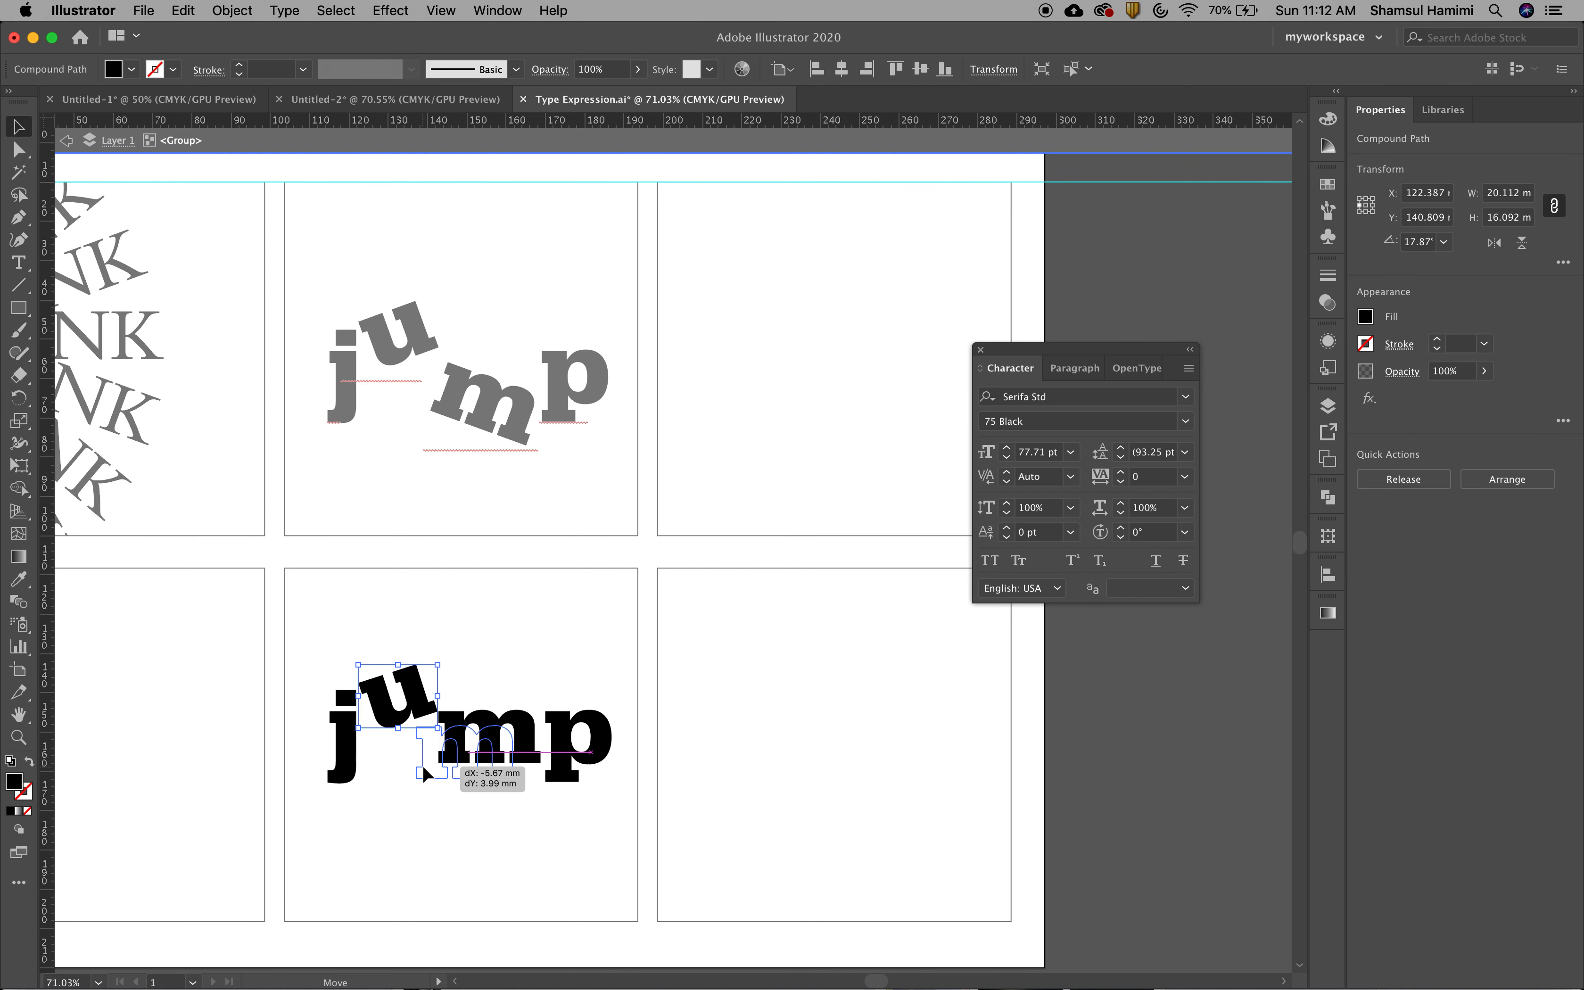
mouse_move(564, 745)
left_mouse_down()
mouse_move(537, 732)
mouse_move(606, 767)
mouse_move(572, 728)
left_mouse_up()
key("r")
key("v")
left_click(604, 786)
Tilt the outlined letter j counterclockwise close beside the raised u, and exit isolation mode
left_click_drag(508, 781, 384, 771)
left_click(354, 763)
key("r")
key("v")
left_click(485, 816)
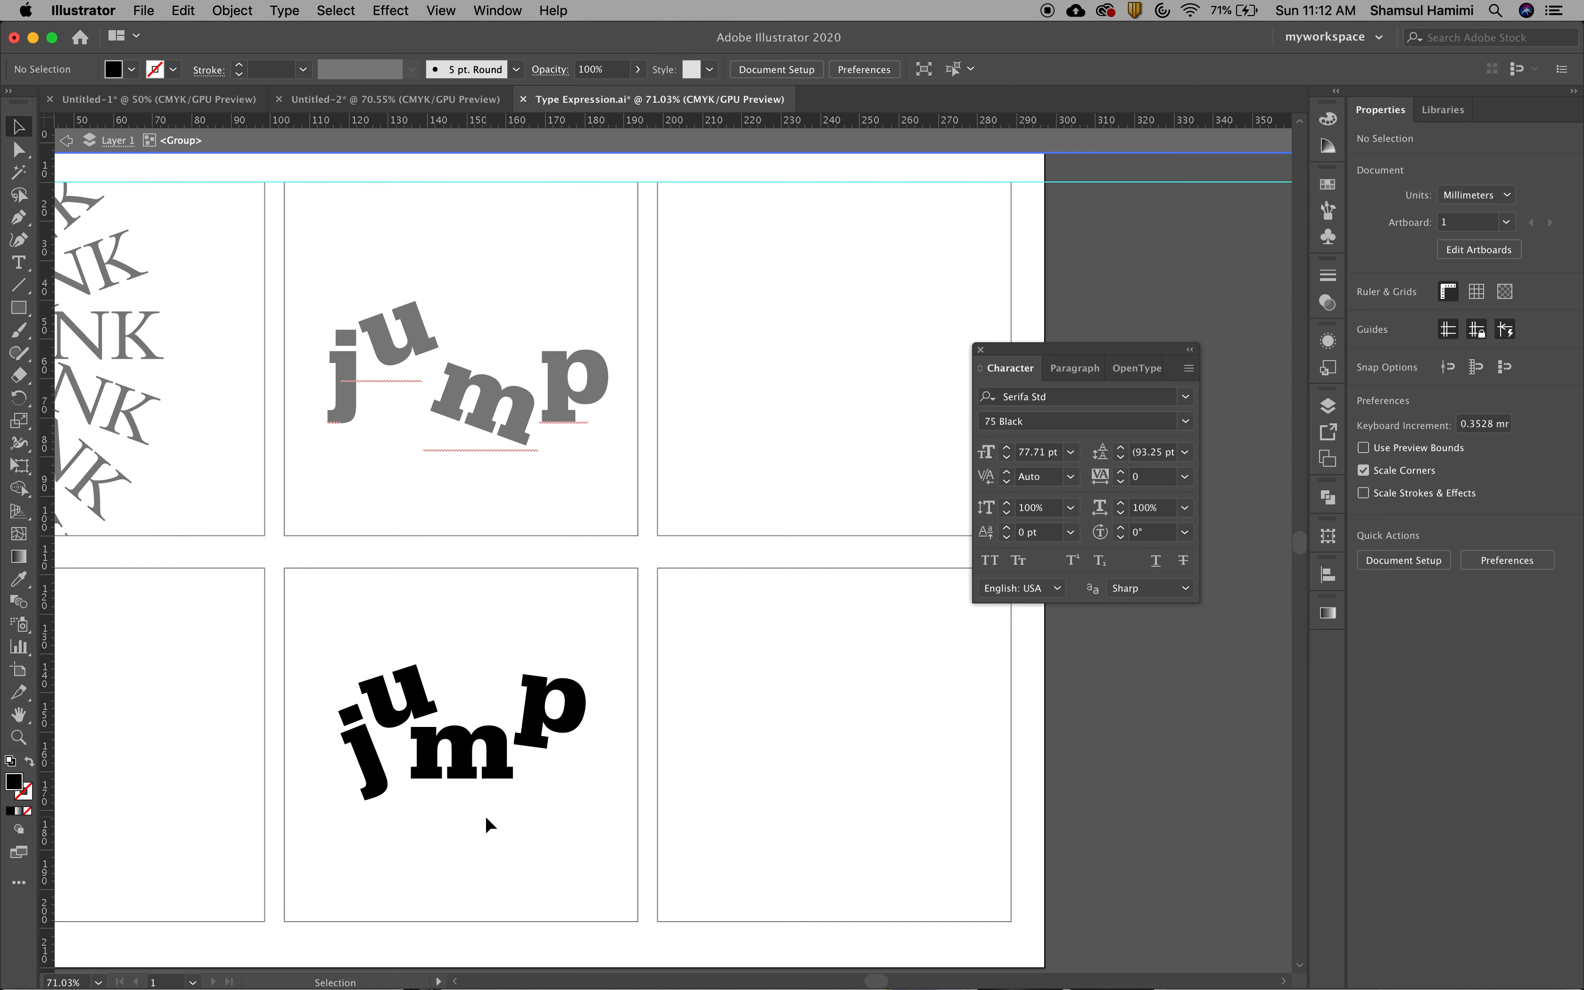
double_click(523, 826)
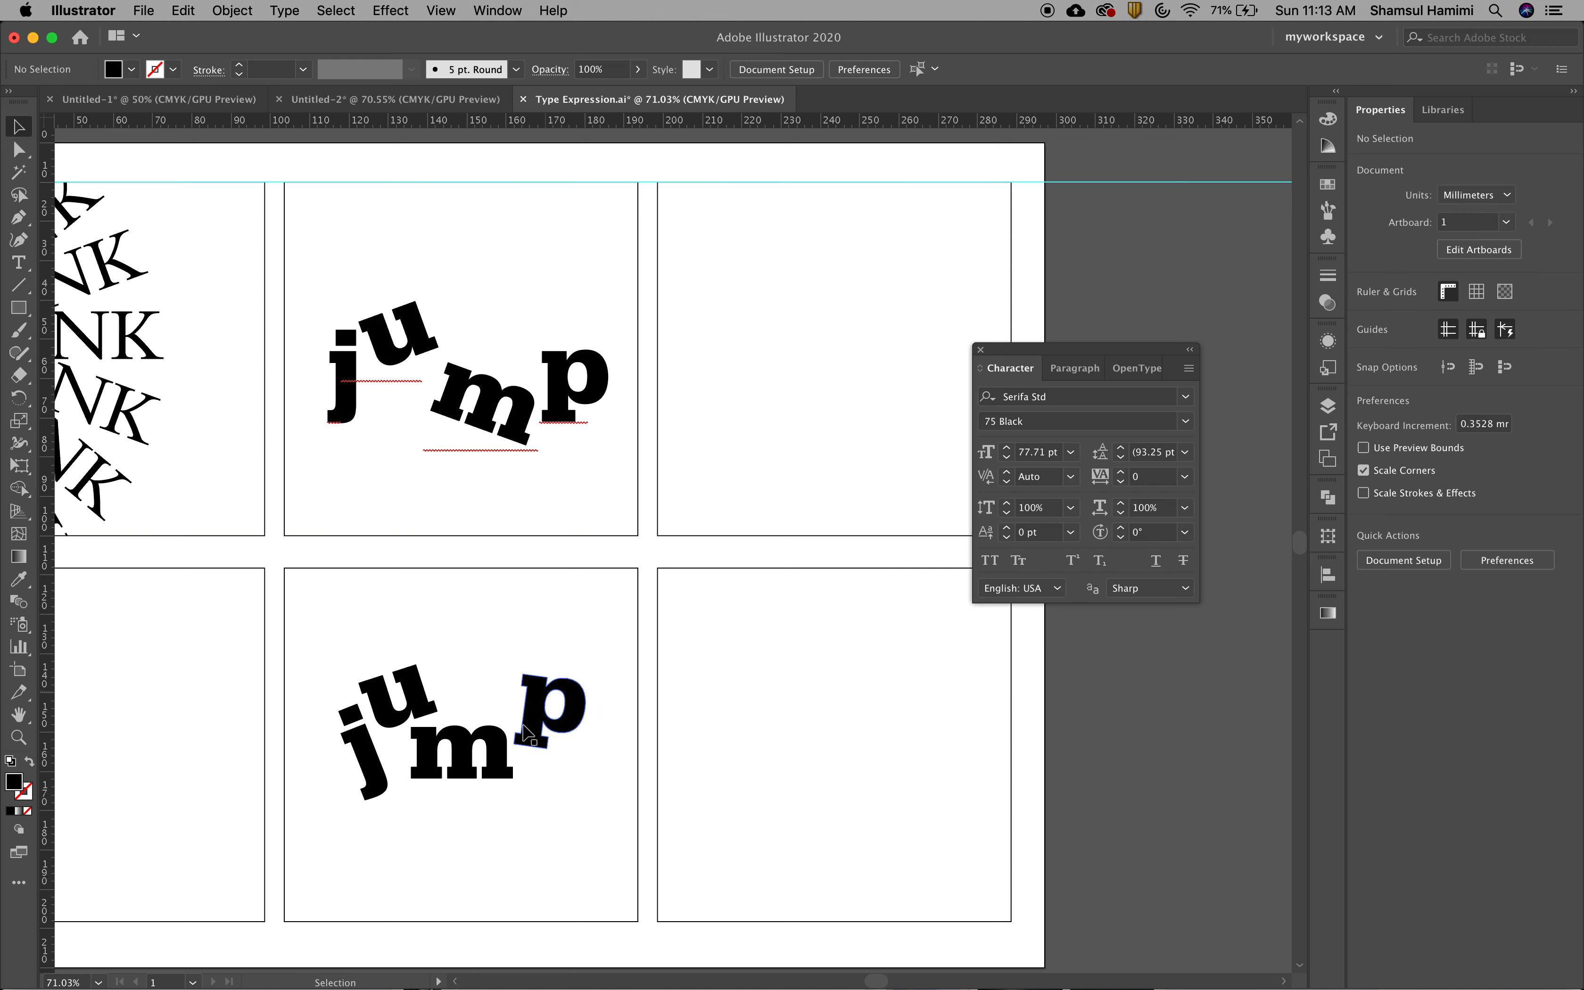
Isolate the letter m alone within the lower outlined word, try selecting the neighbouring u, and exit isolation mode
left_click(467, 761)
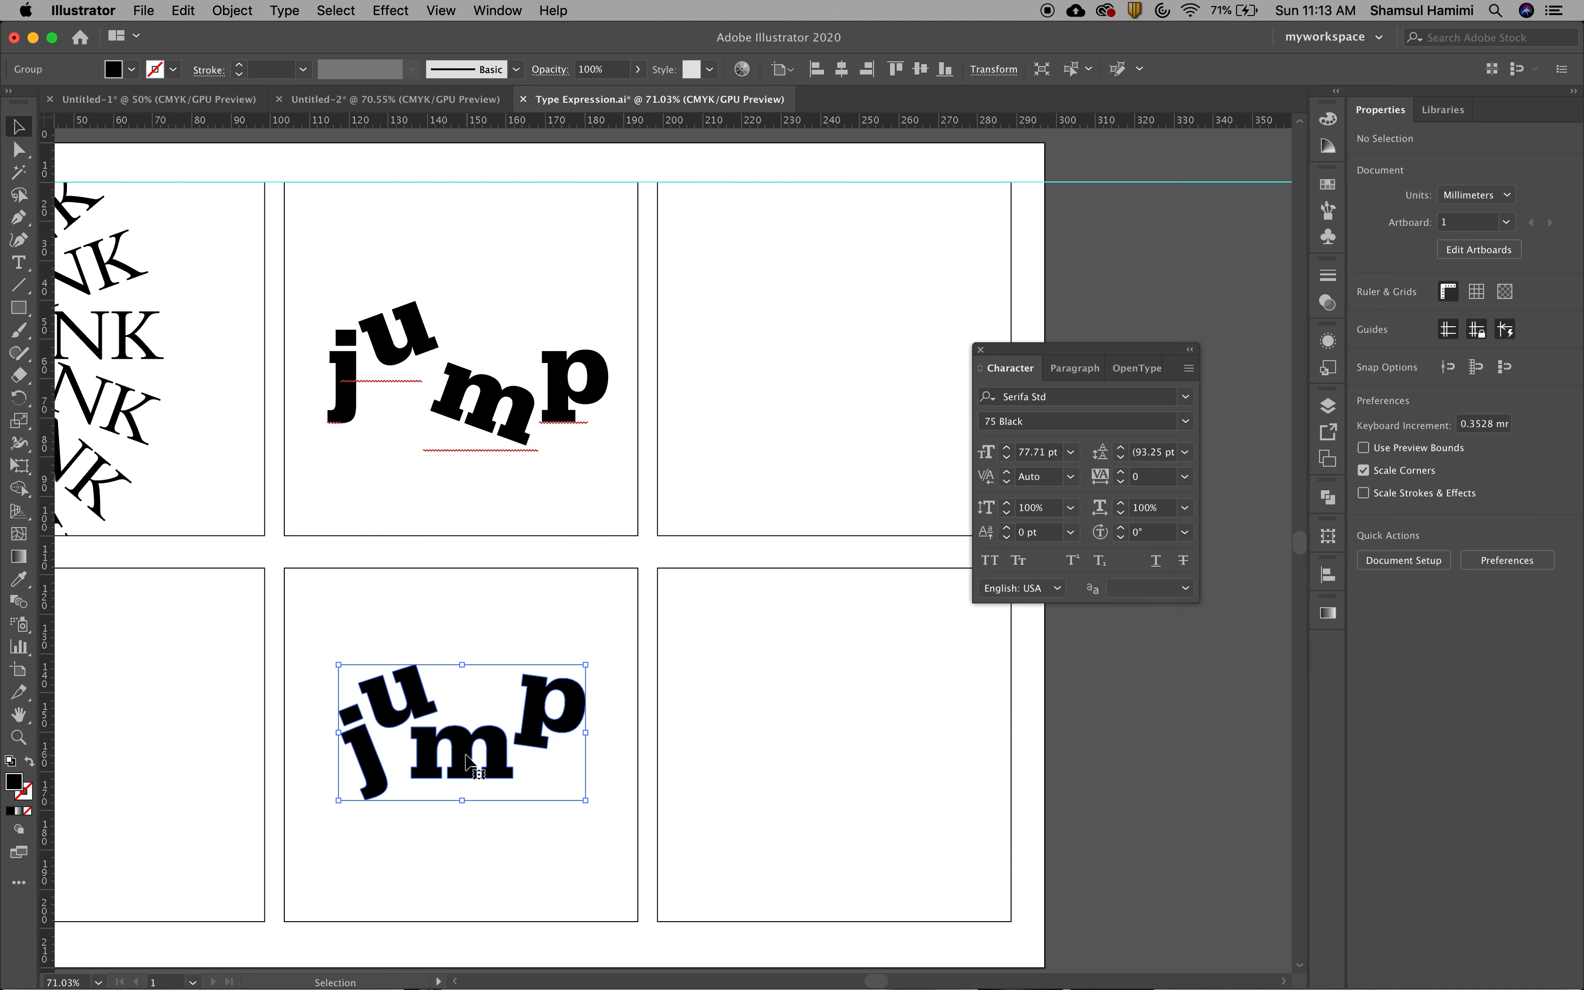
double_click(467, 762)
left_click(407, 695)
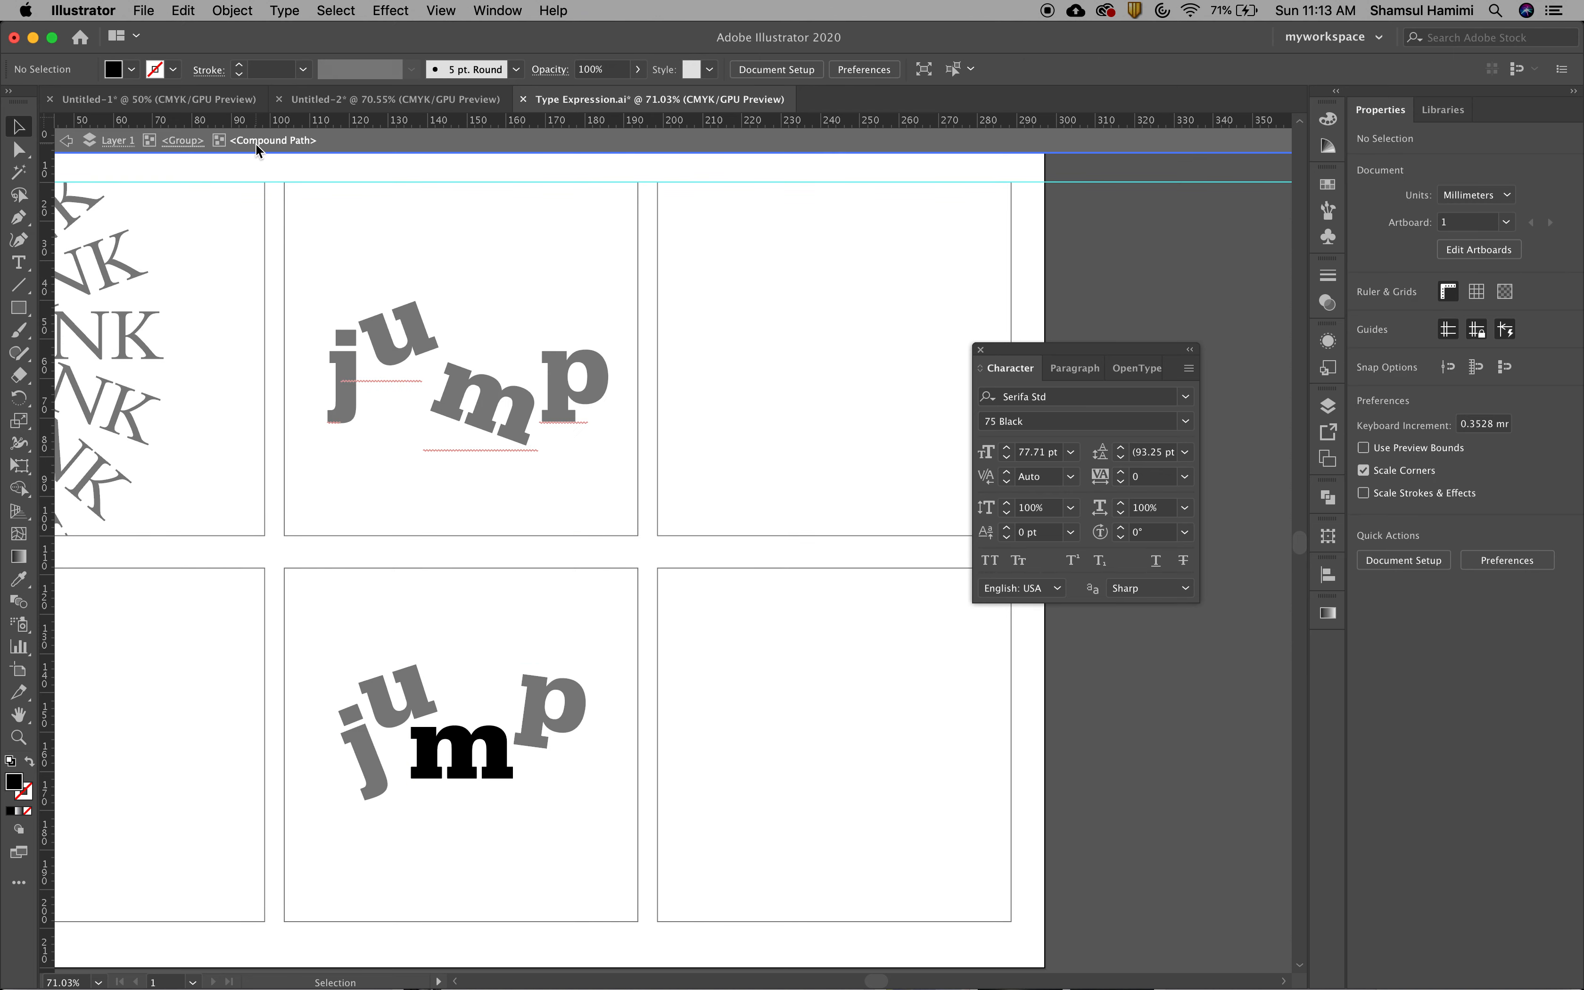
left_click(416, 742)
left_click(381, 704)
left_click(436, 750)
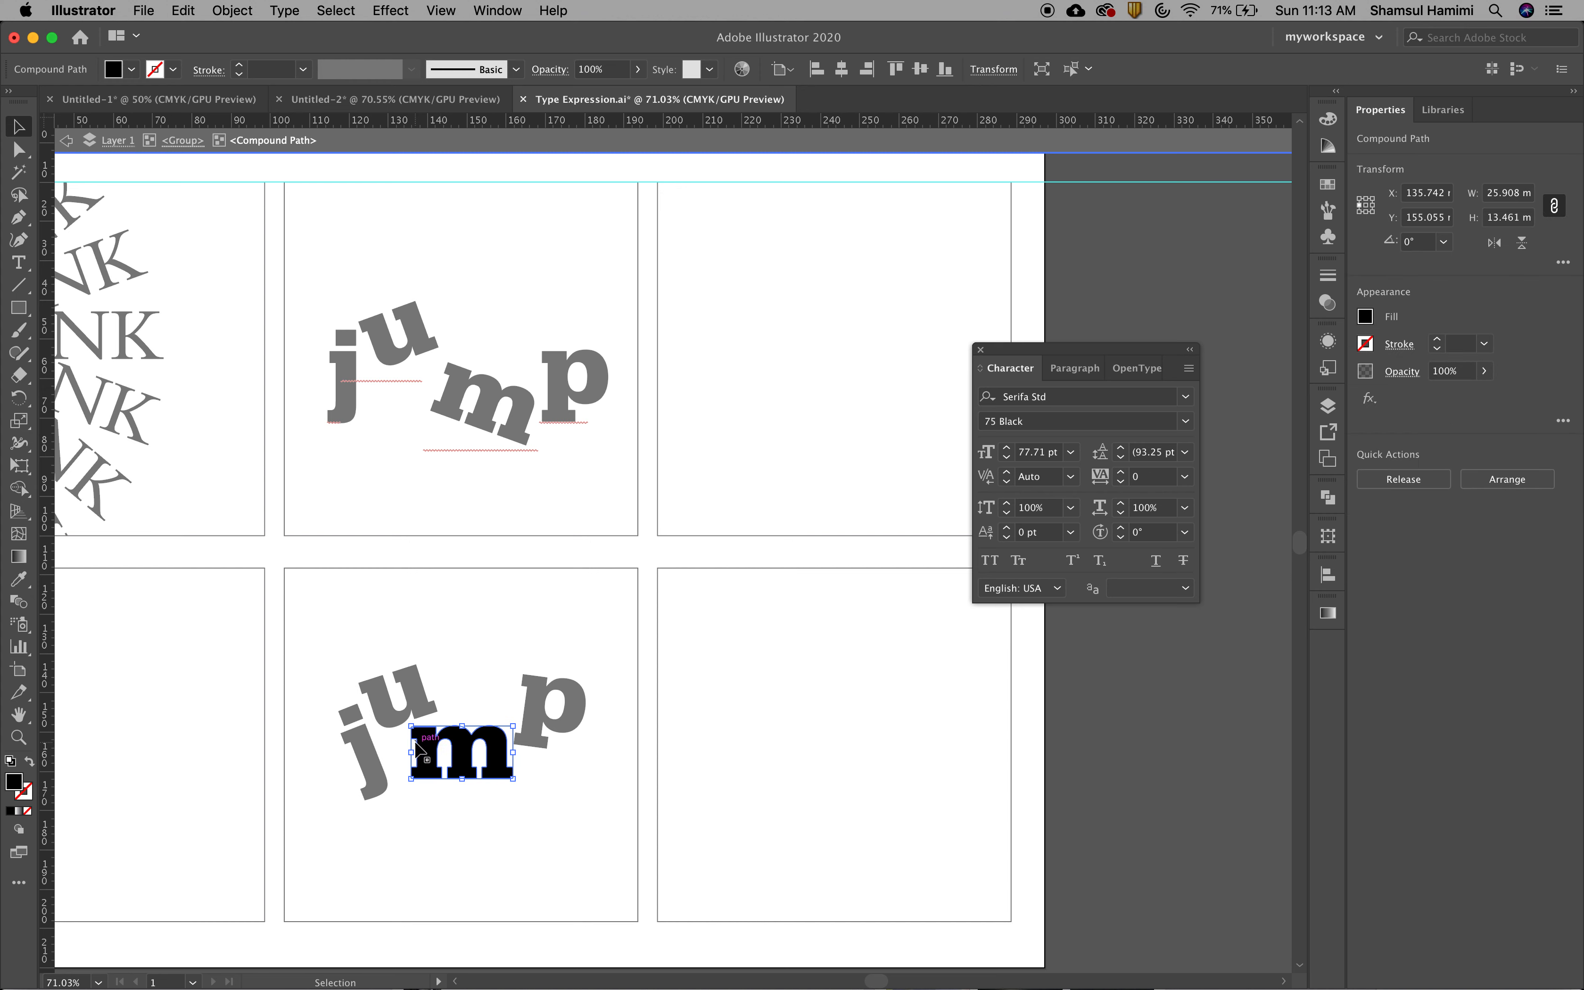
left_click(389, 699)
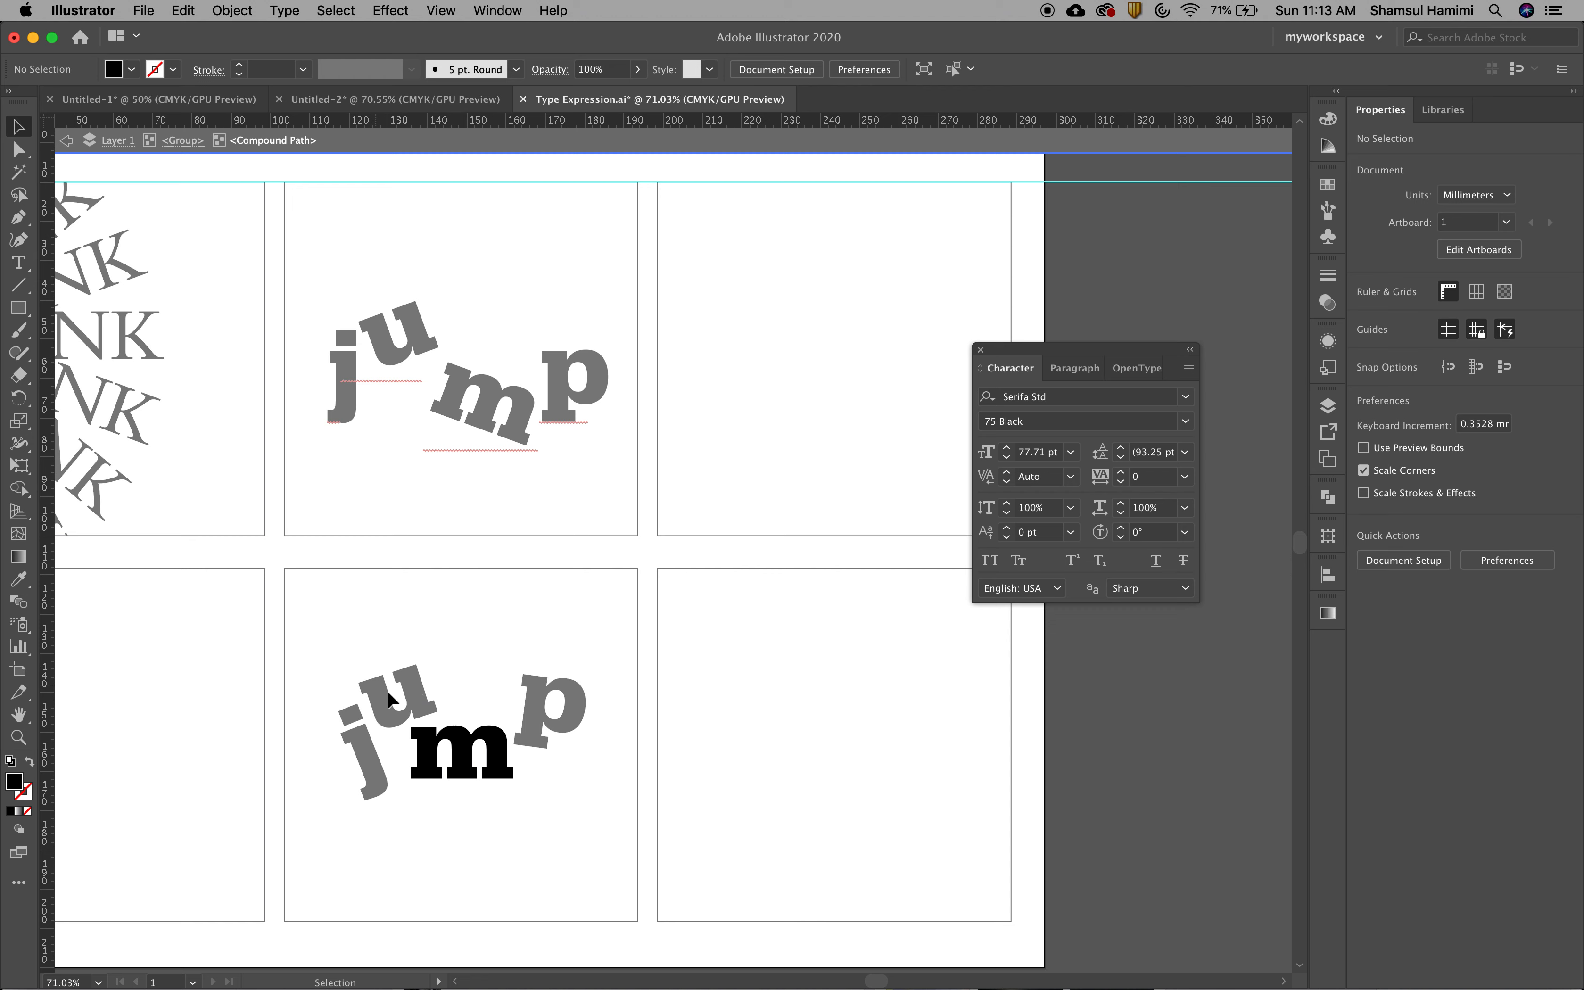
left_click(440, 759)
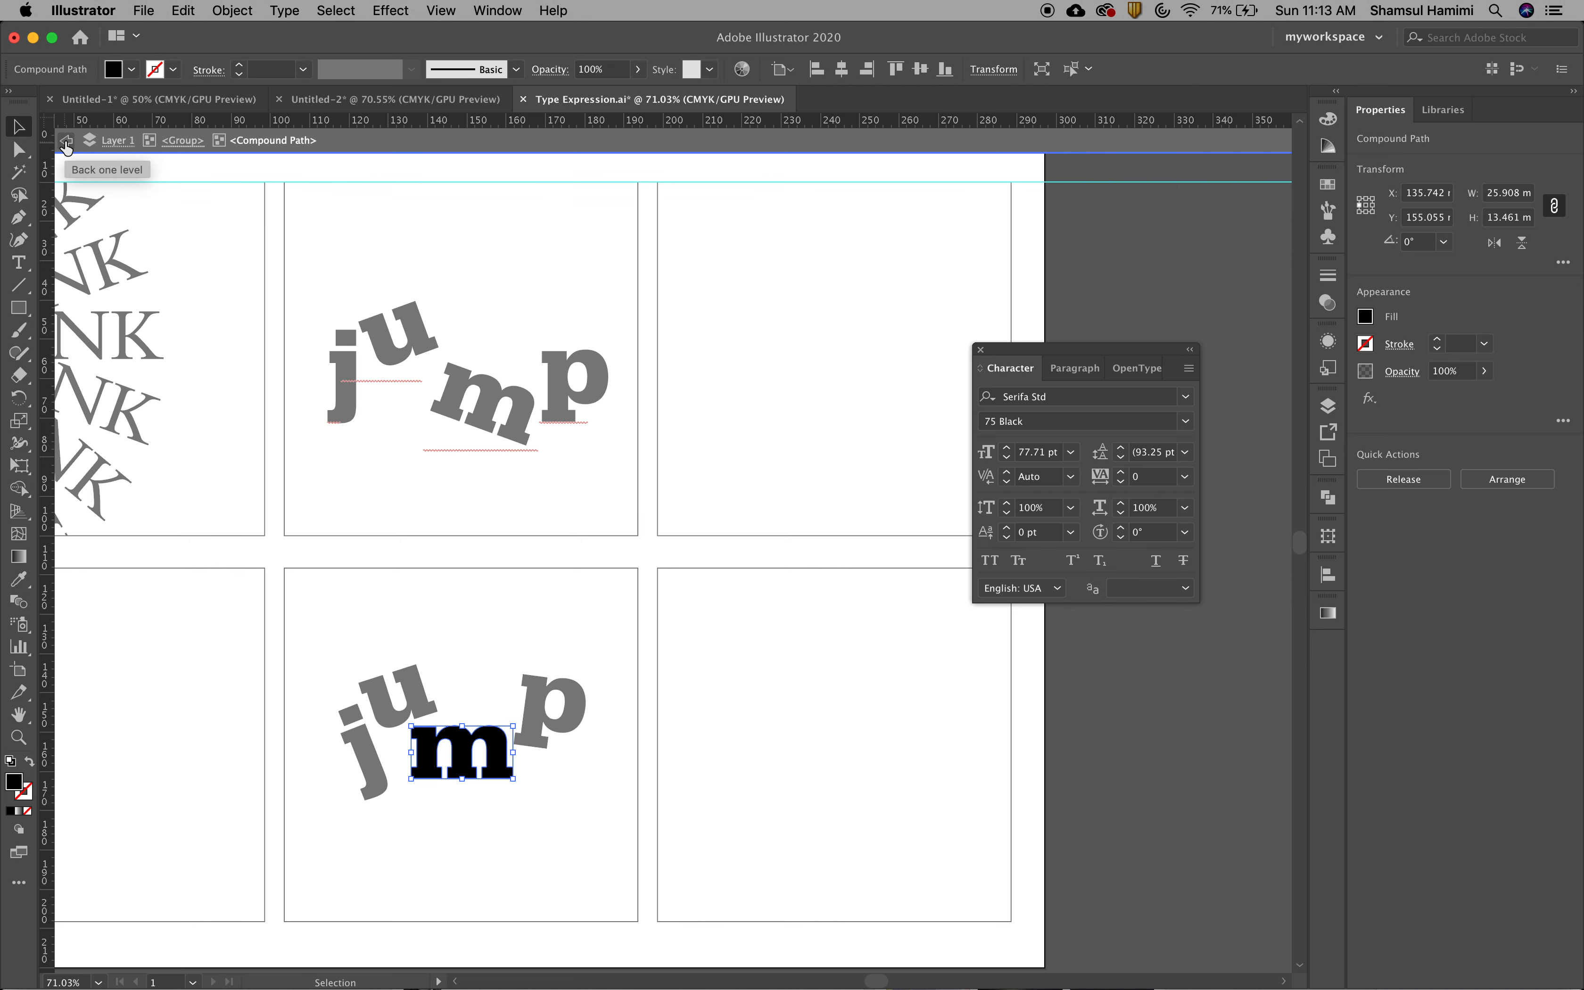
double_click(336, 596)
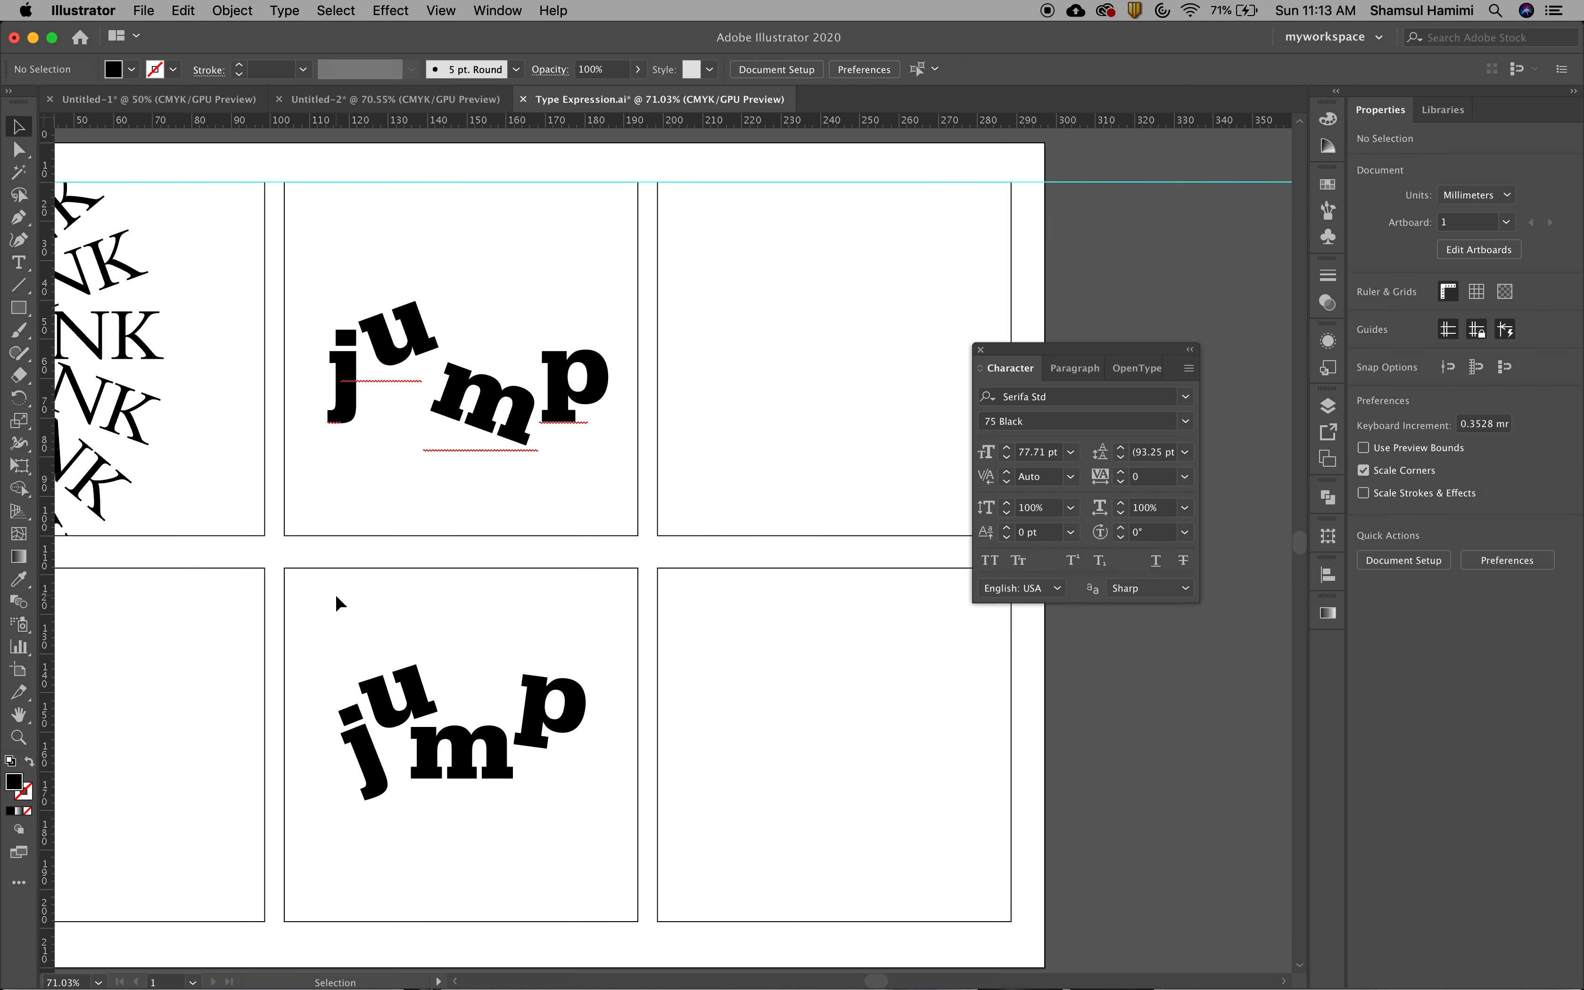